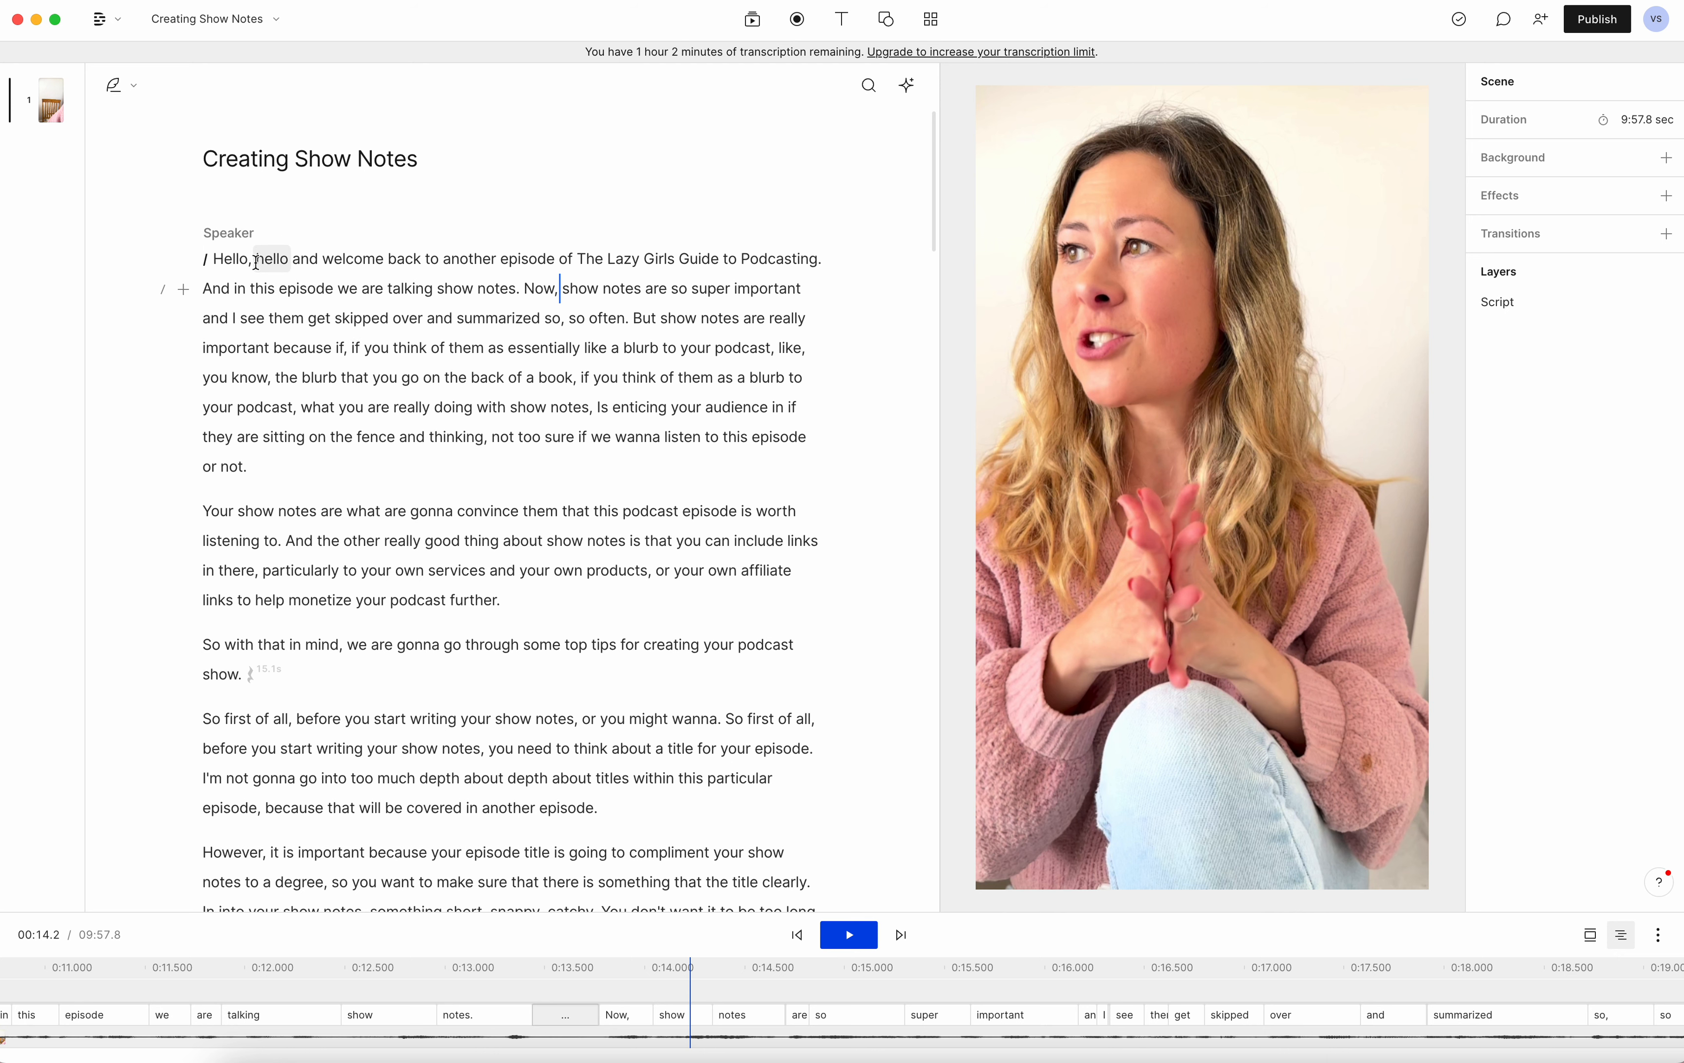
- Delete the words "Hello, hello and" from the start of the transcript so it opens with "welcome back"
left_click_drag(256, 261, 252, 261)
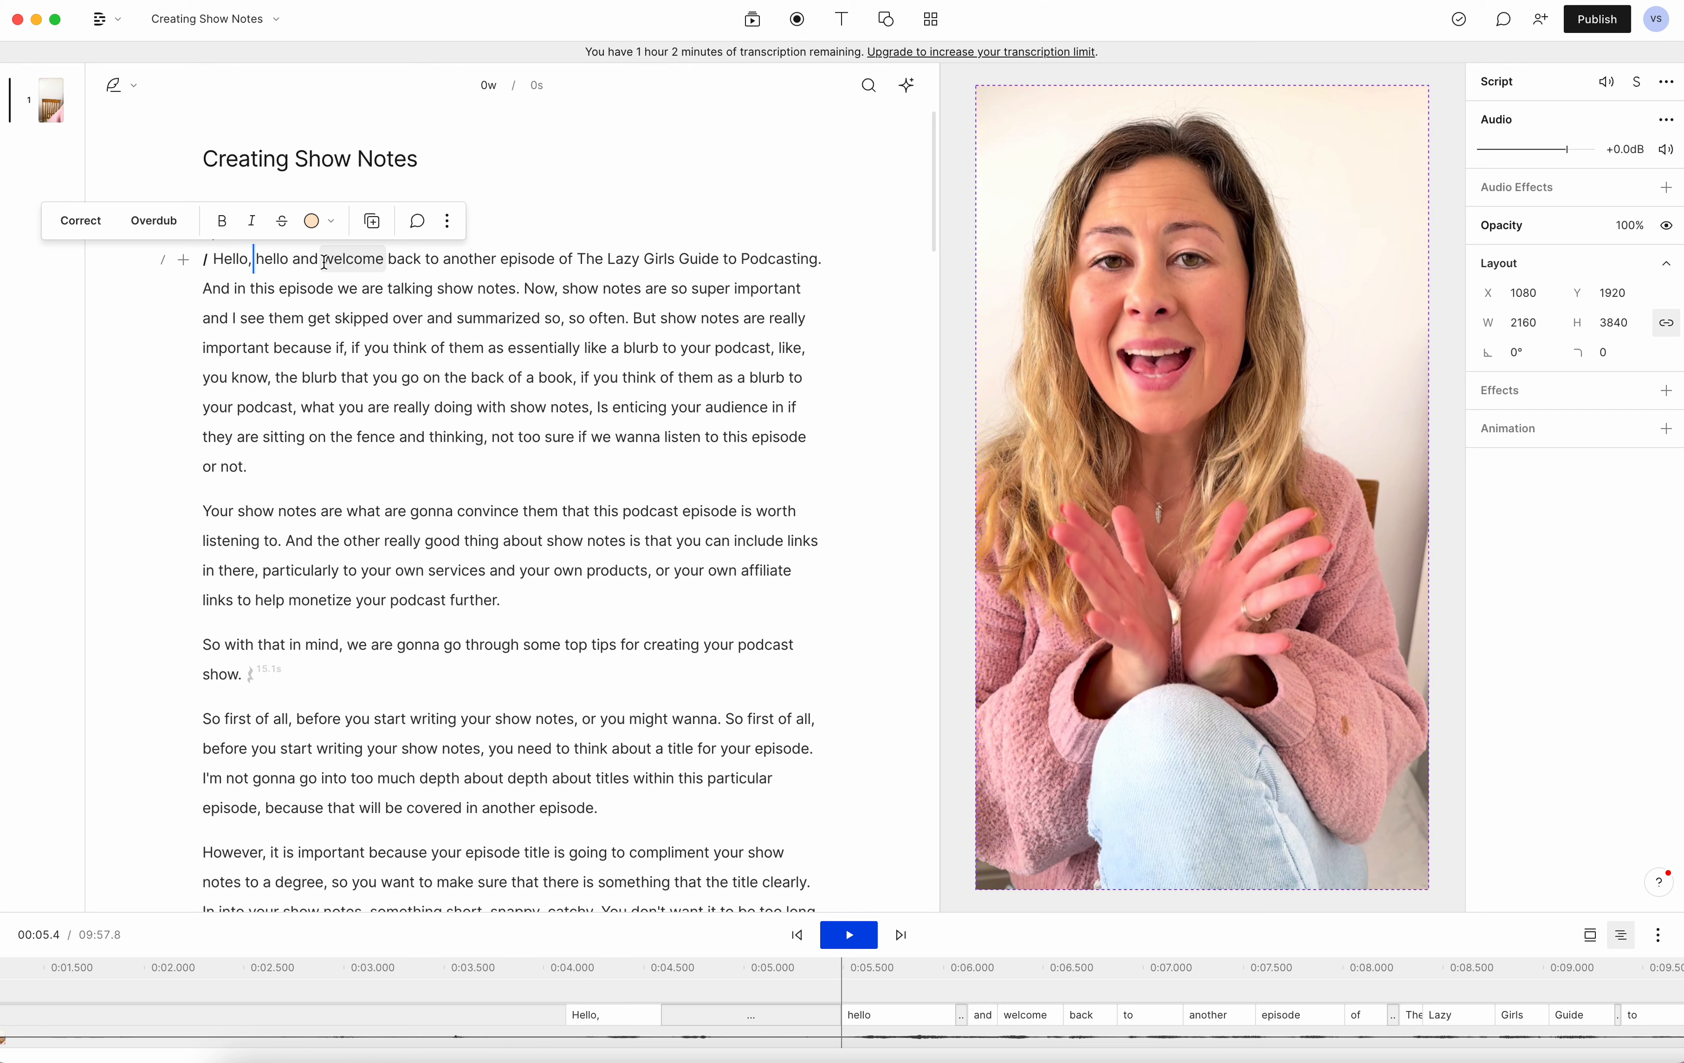
key("XF86AudioMute")
left_click_drag(322, 263, 232, 262)
key("BackSpace")
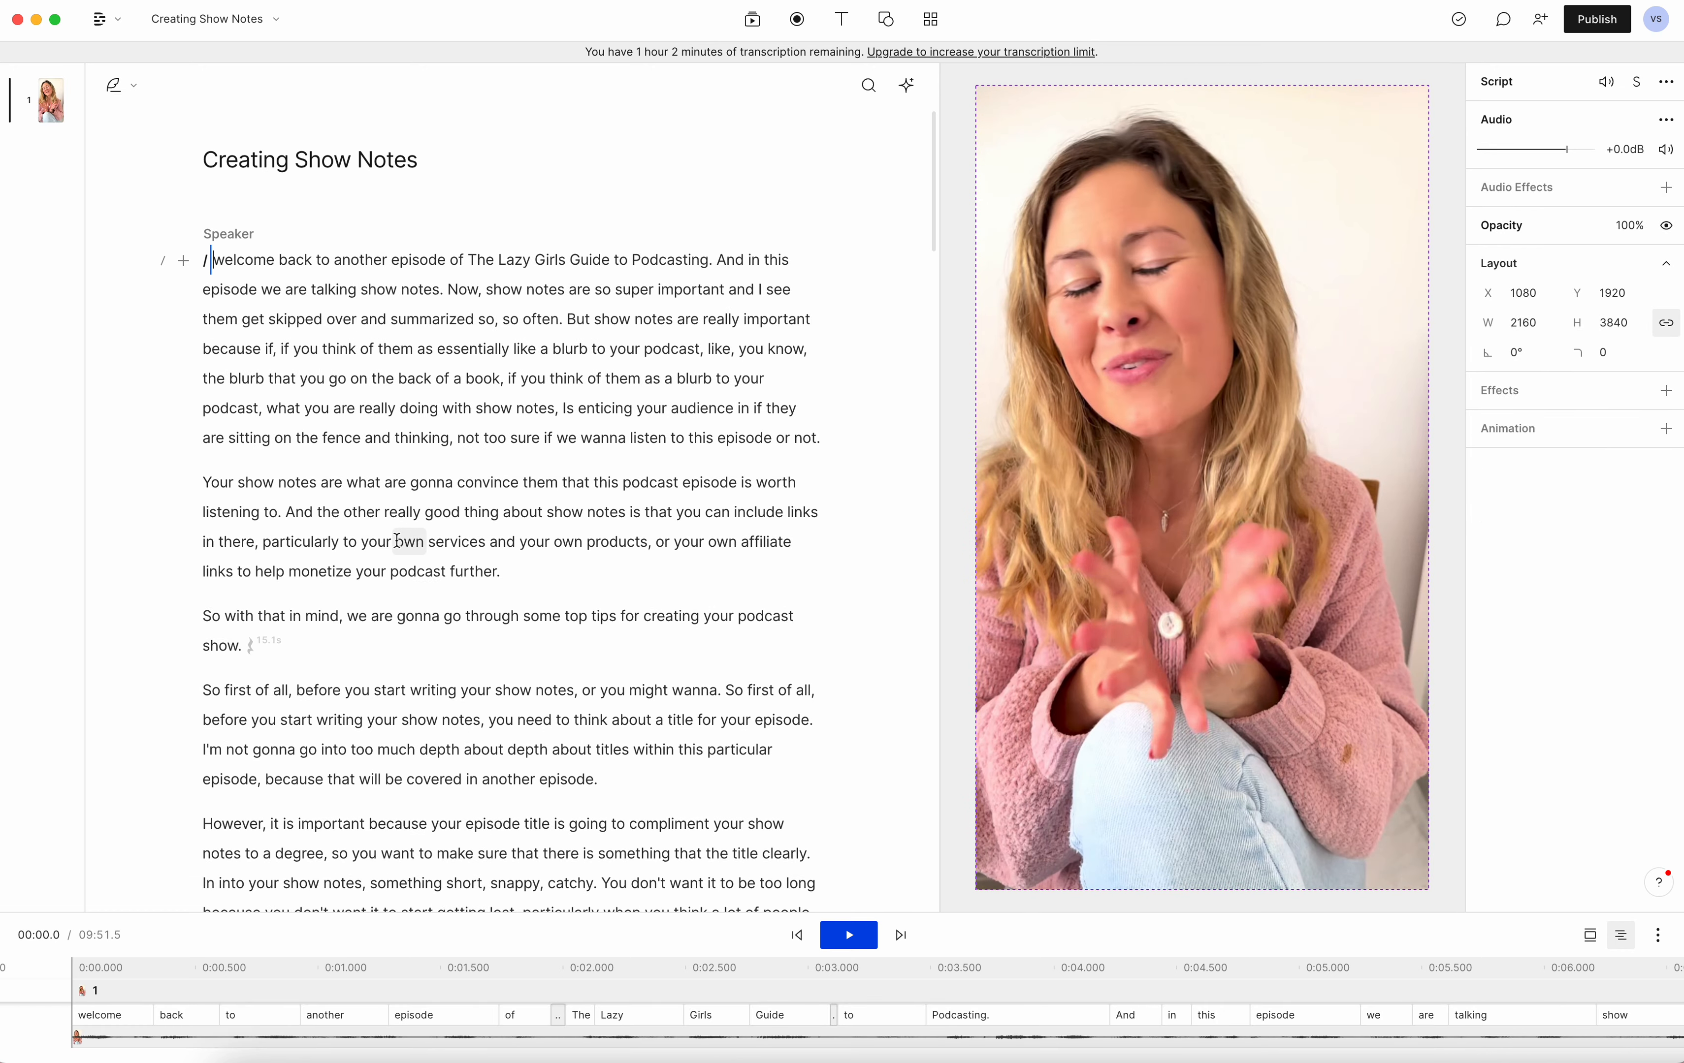
- Play back the edited opening of the episode and pause it after the first sentence
scroll(243, 1038, "left", 1)
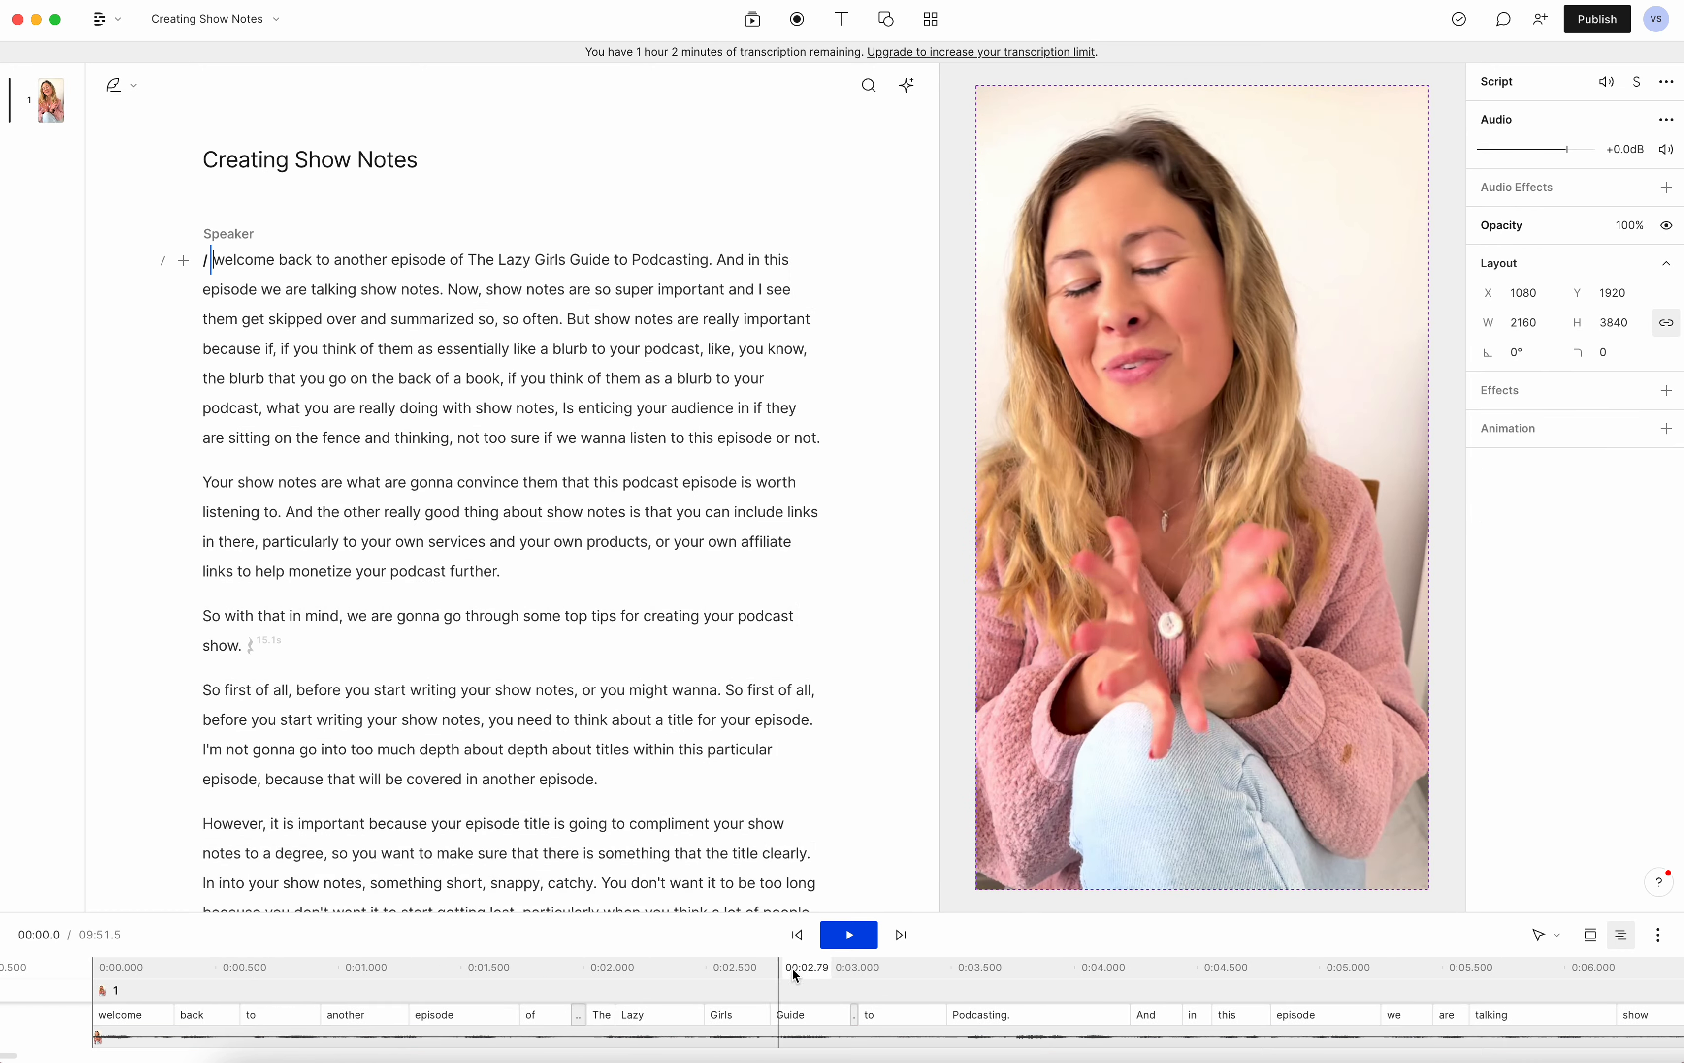
left_click(850, 938)
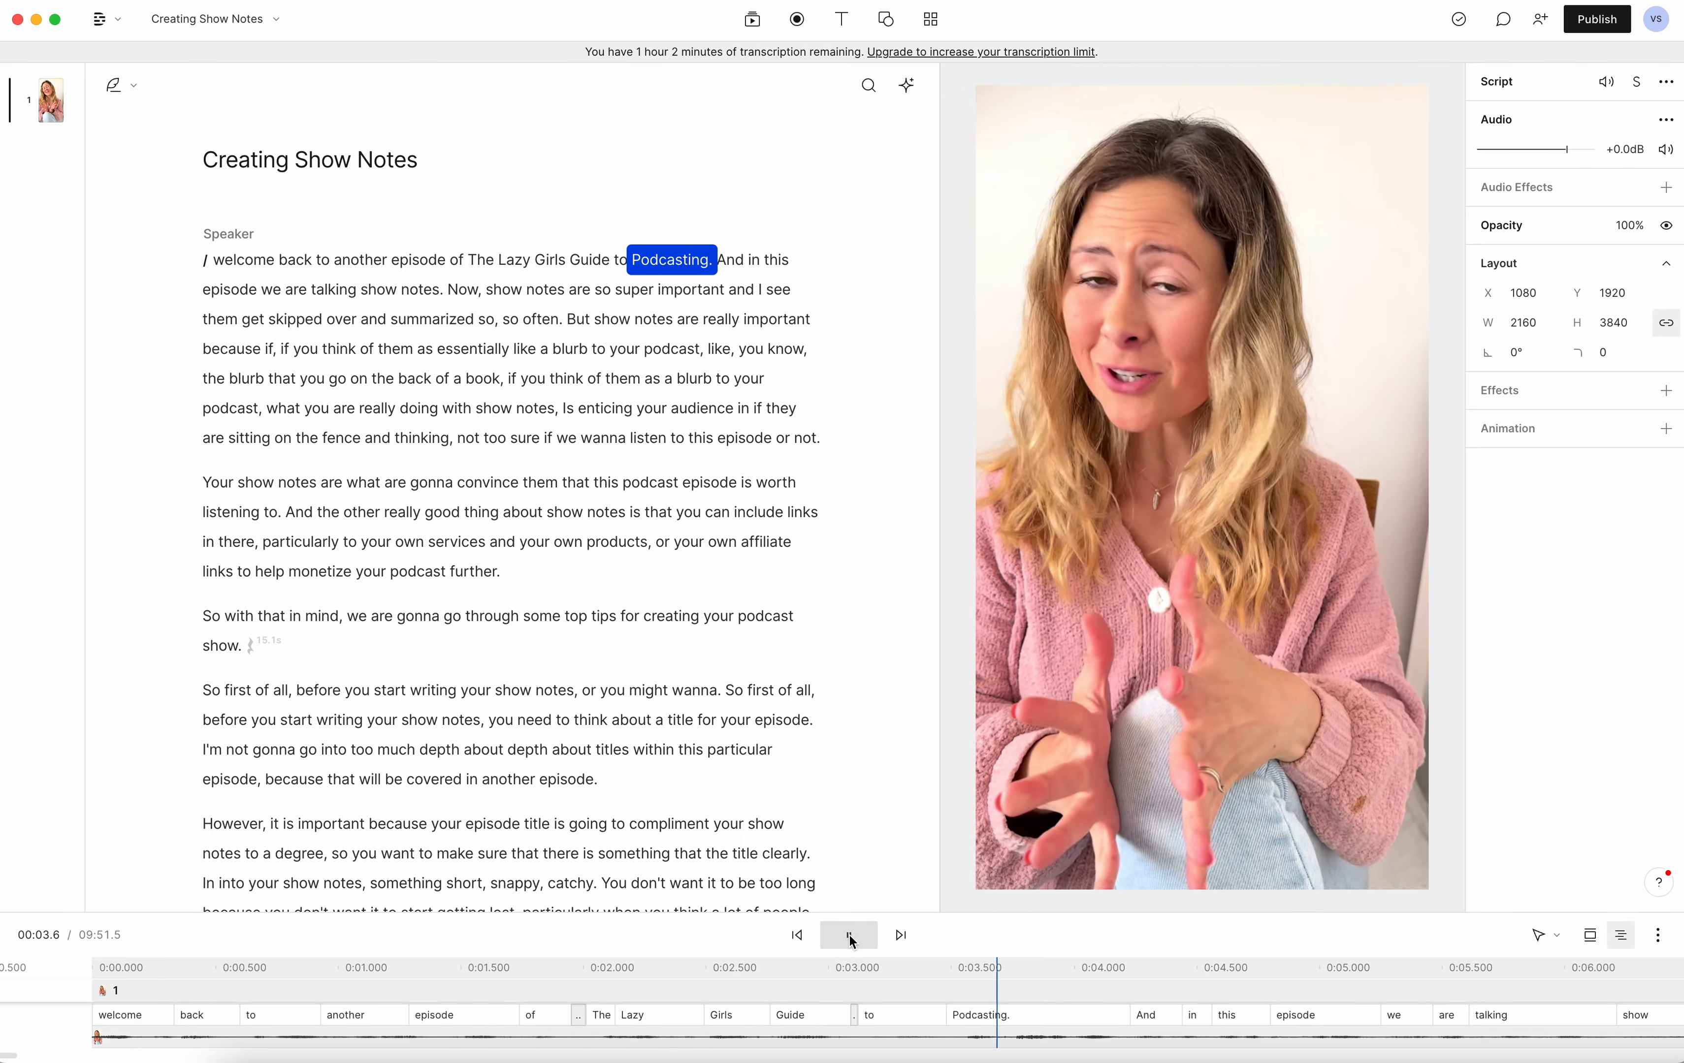
left_click(850, 938)
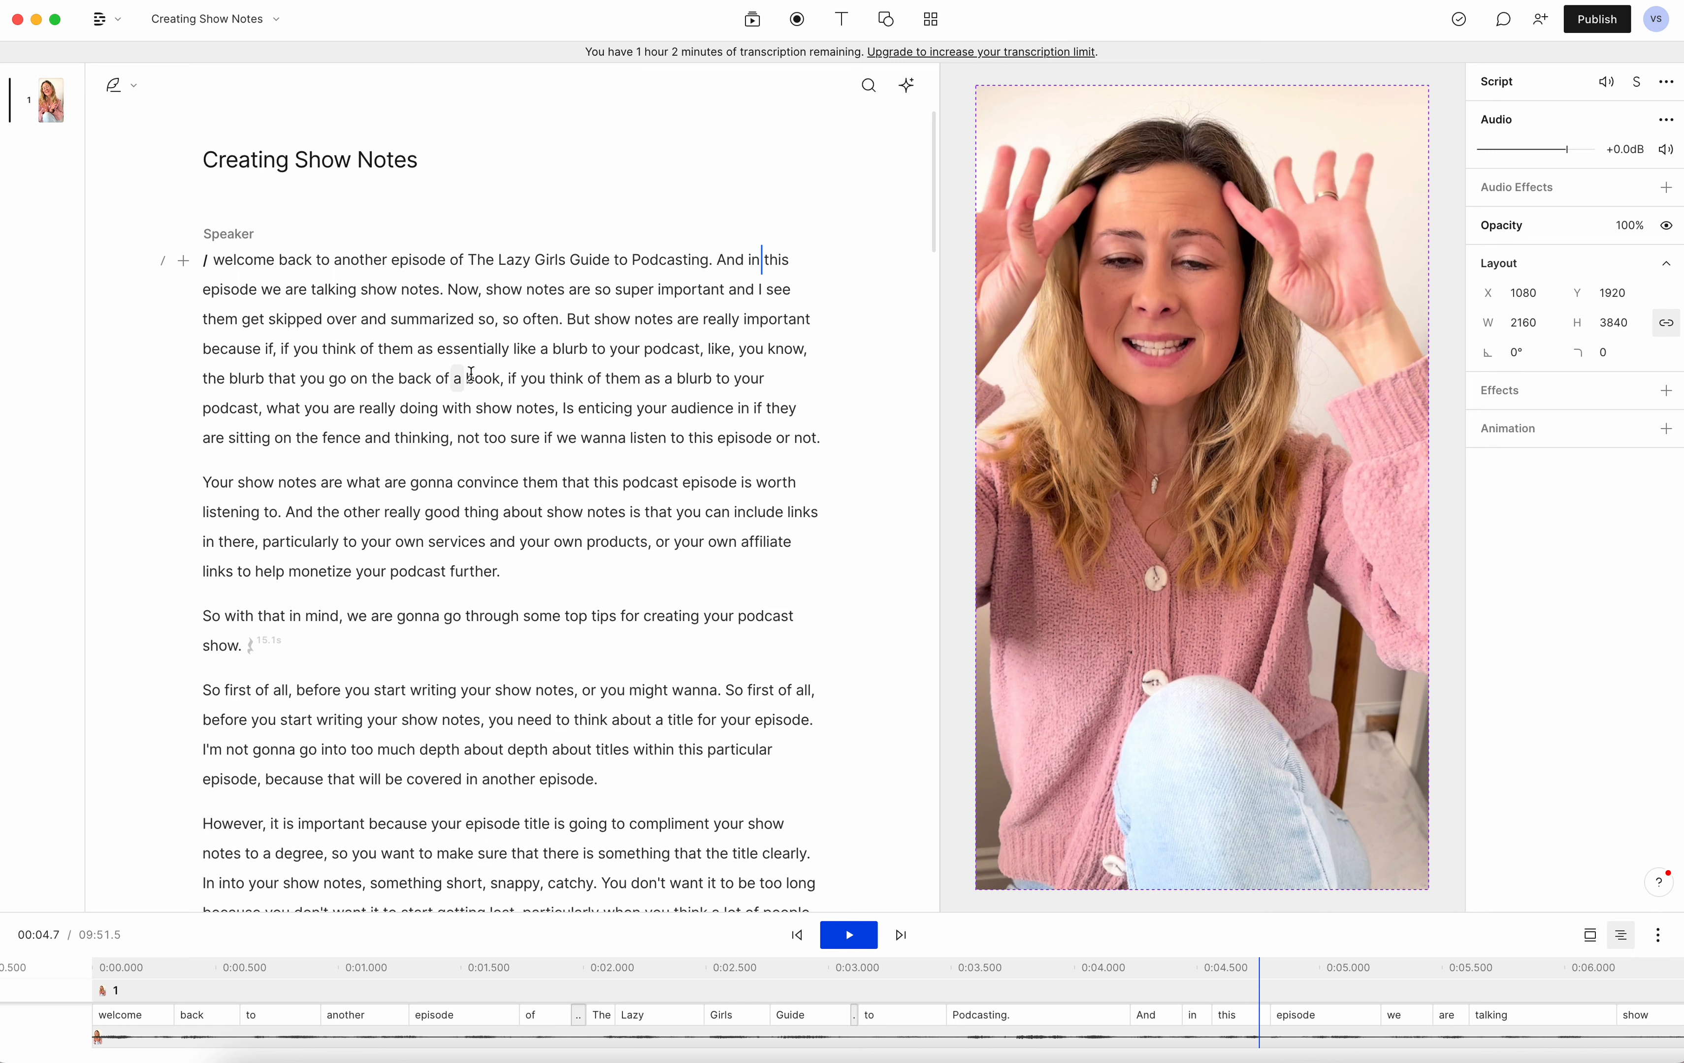
- Delete the passage from "What you don't wanna be doing" through "Uh, no, that's crap." from the script
scroll(490, 376, "down", 1)
scroll(490, 376, "down", 5)
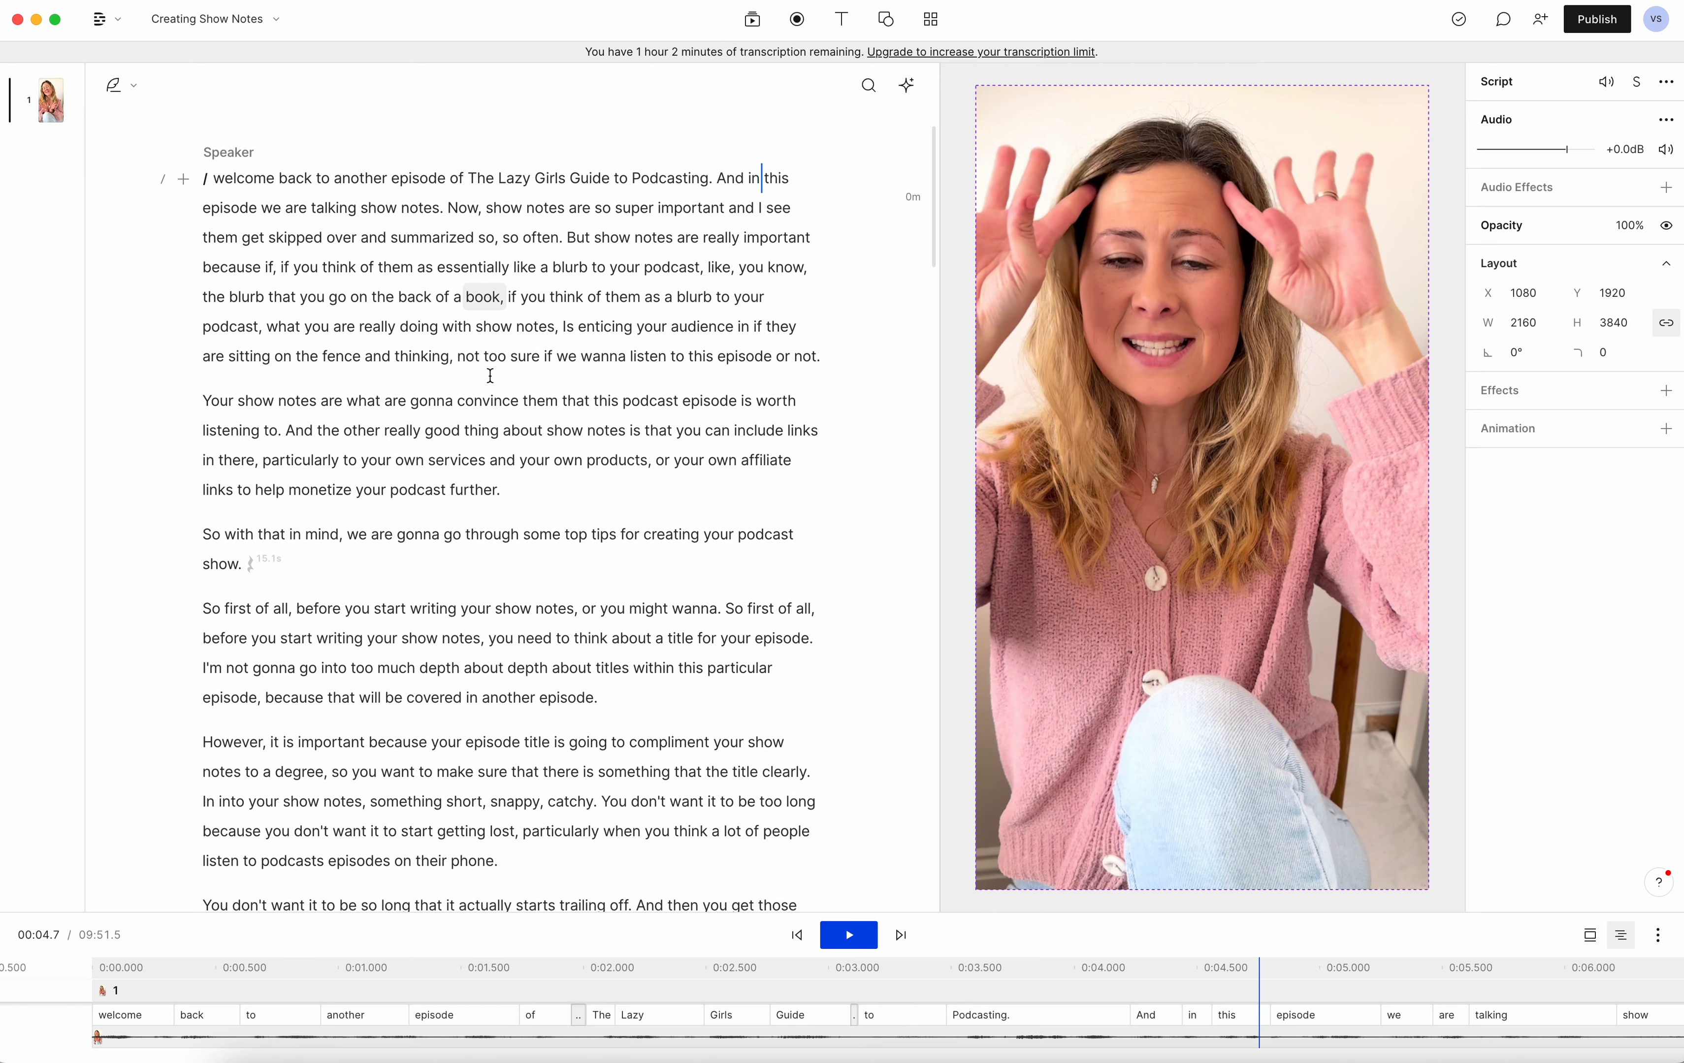
scroll(490, 376, "down", 3)
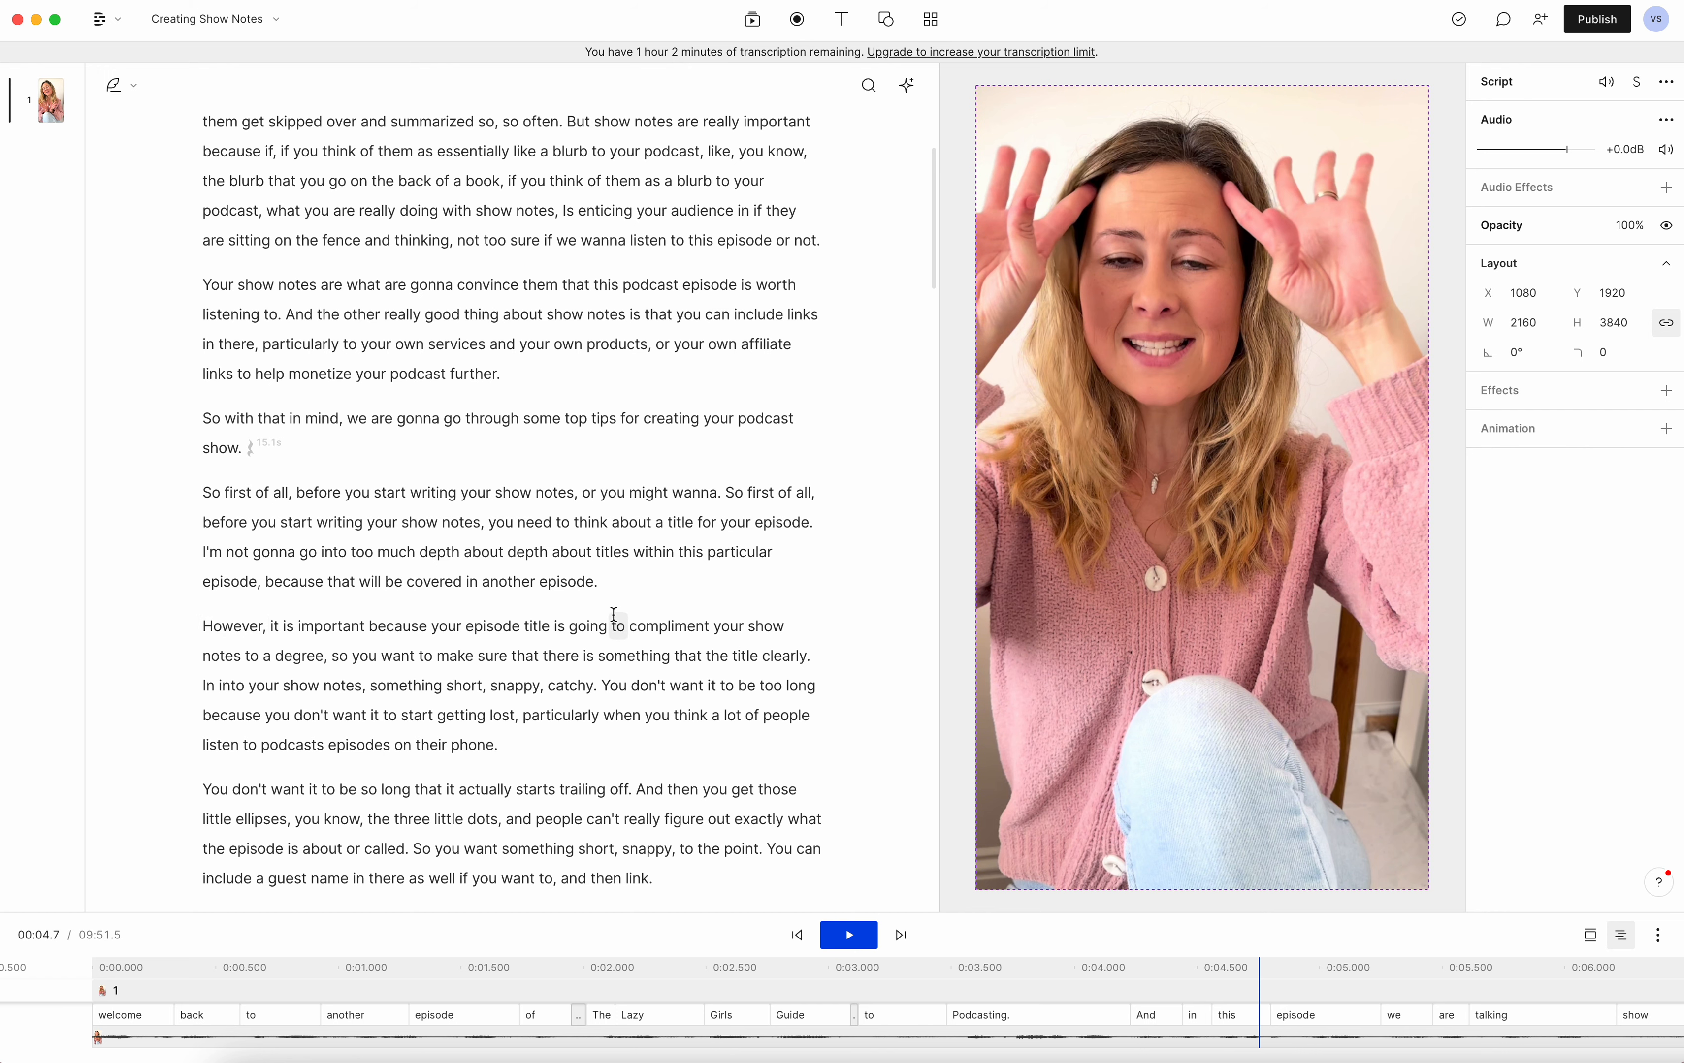
scroll(613, 614, "down", 5)
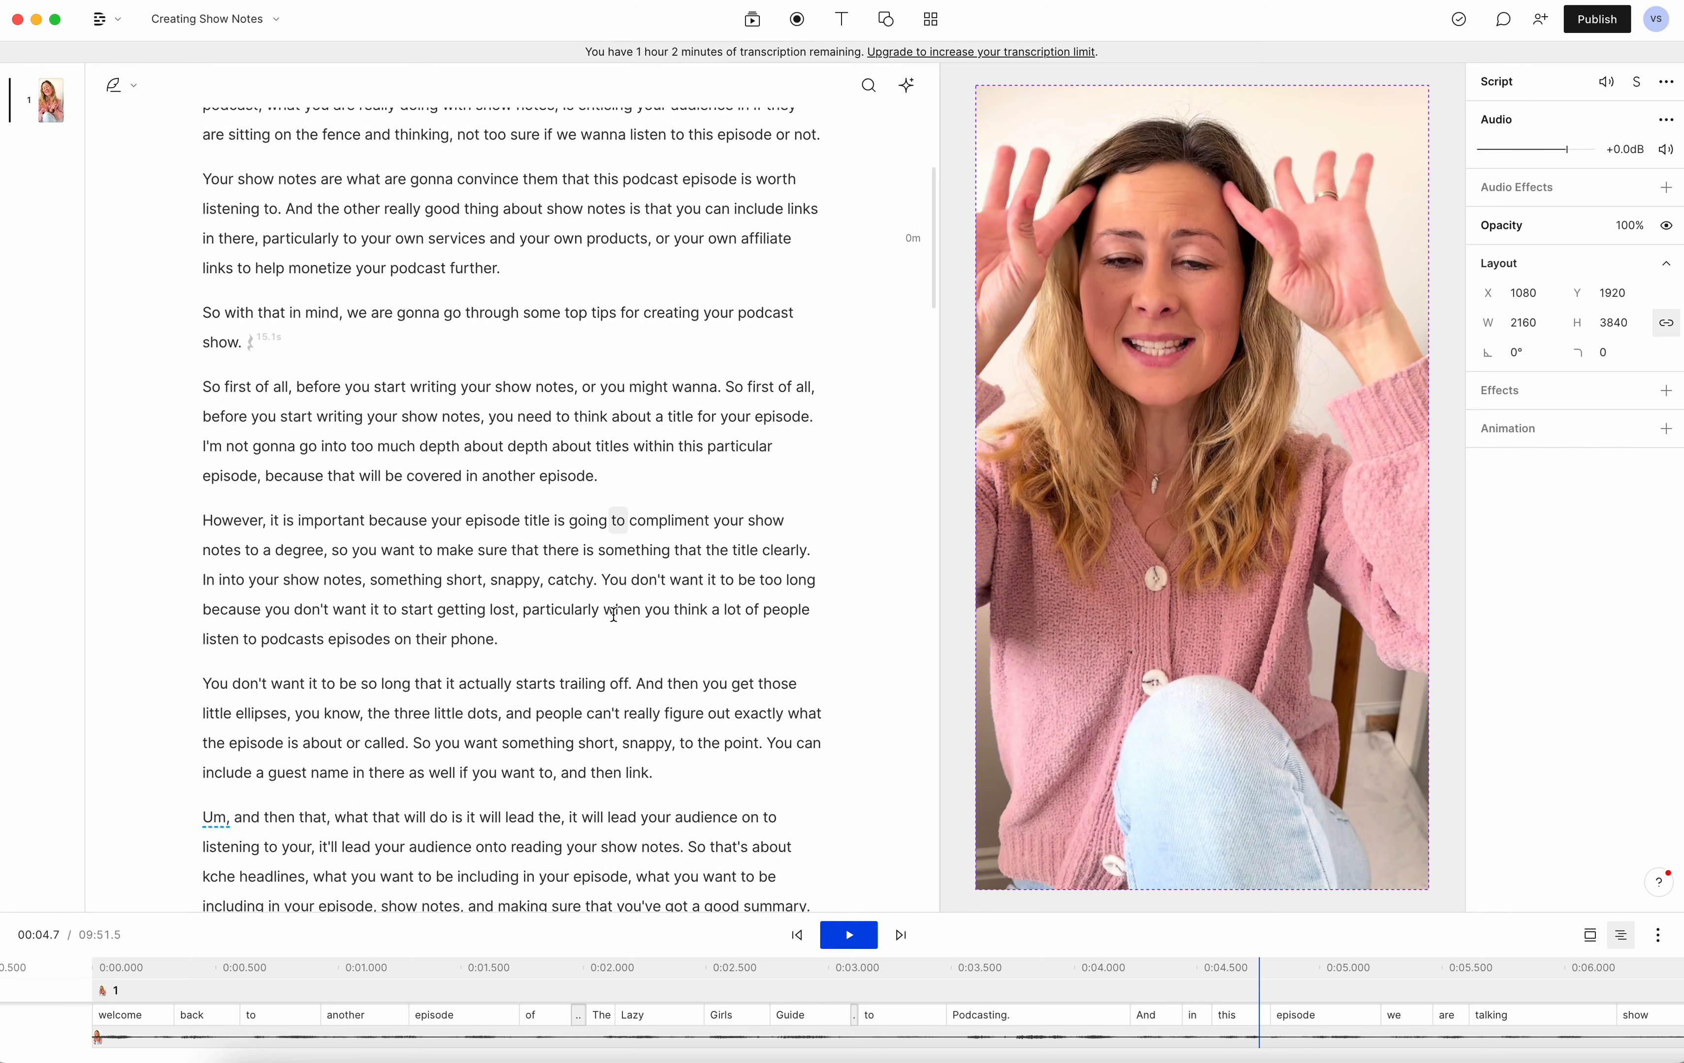
scroll(614, 614, "down", 2)
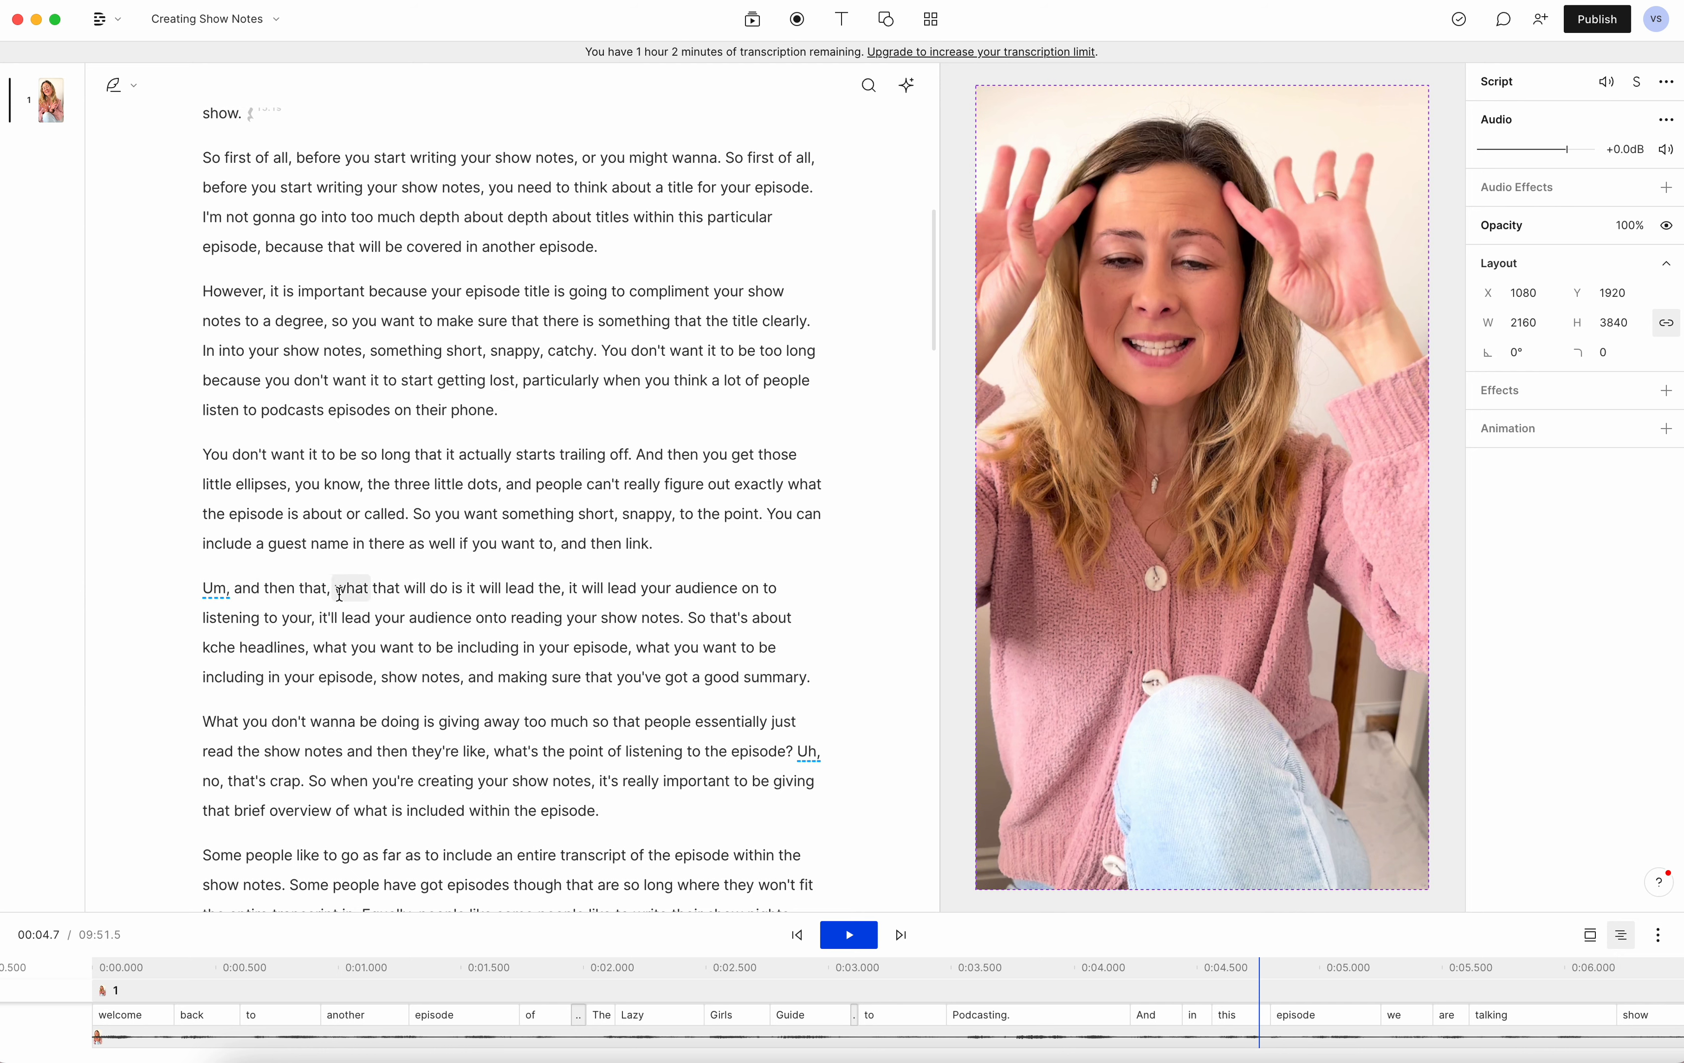
scroll(315, 614, "down", 3)
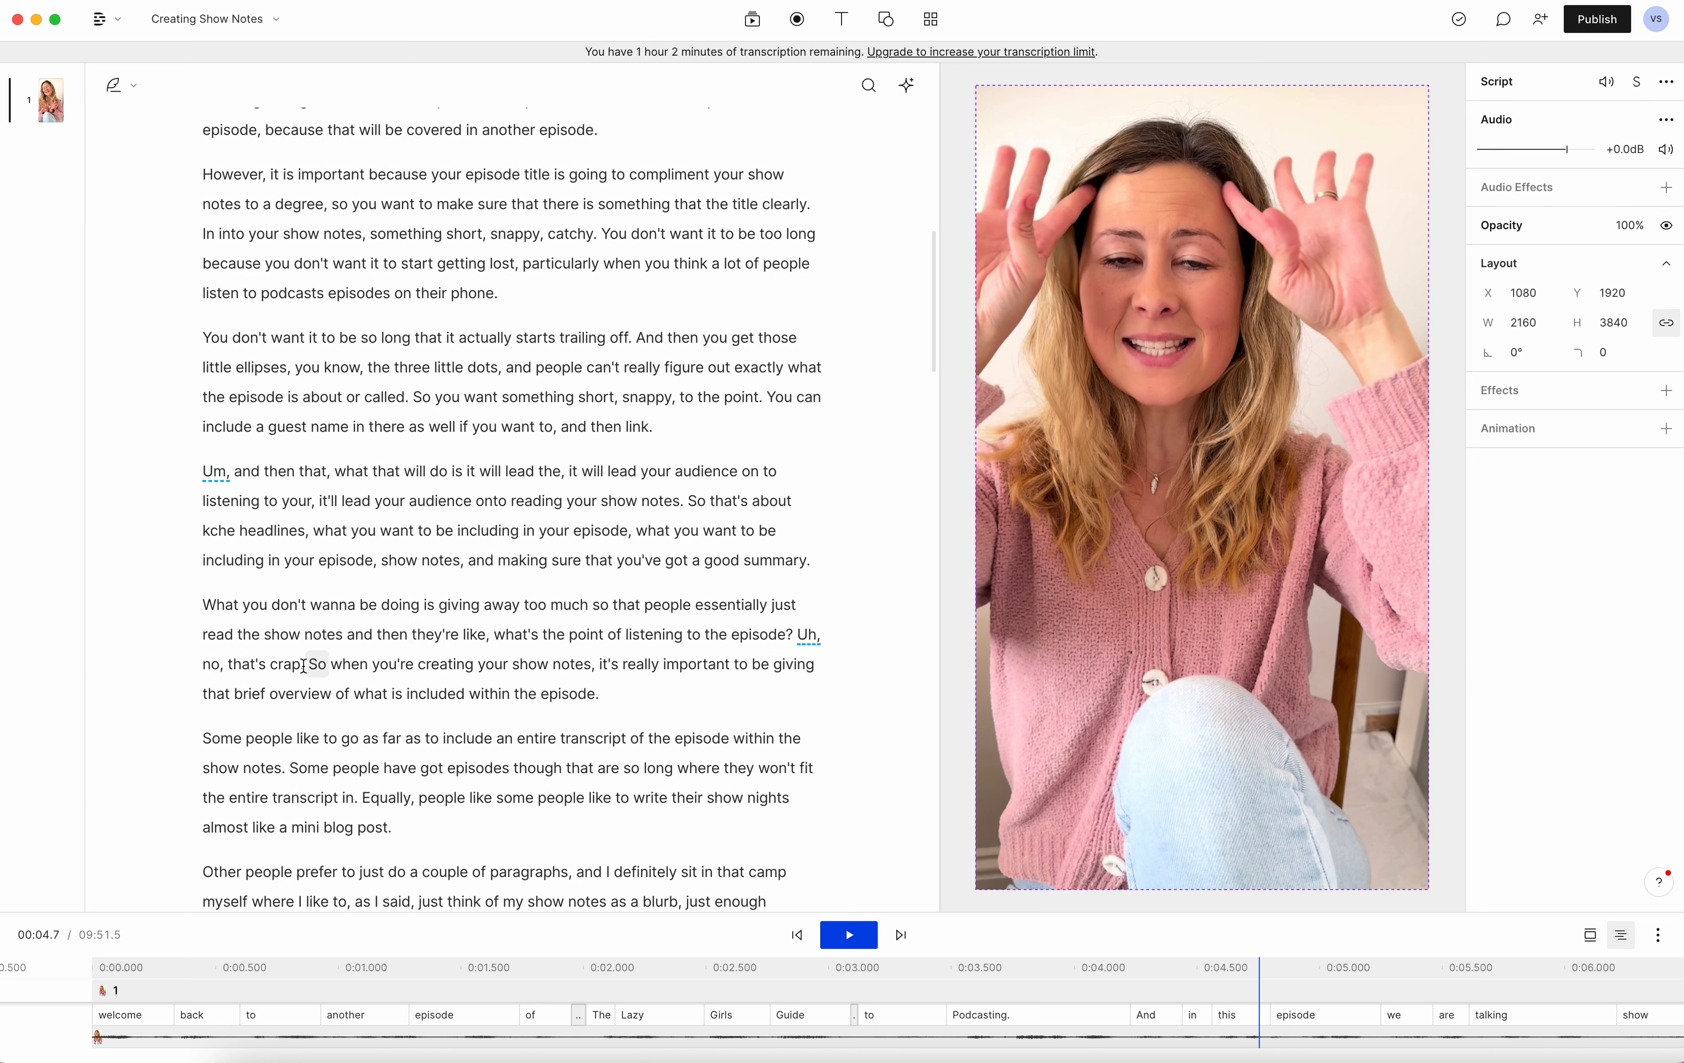
left_click_drag(307, 667, 799, 640)
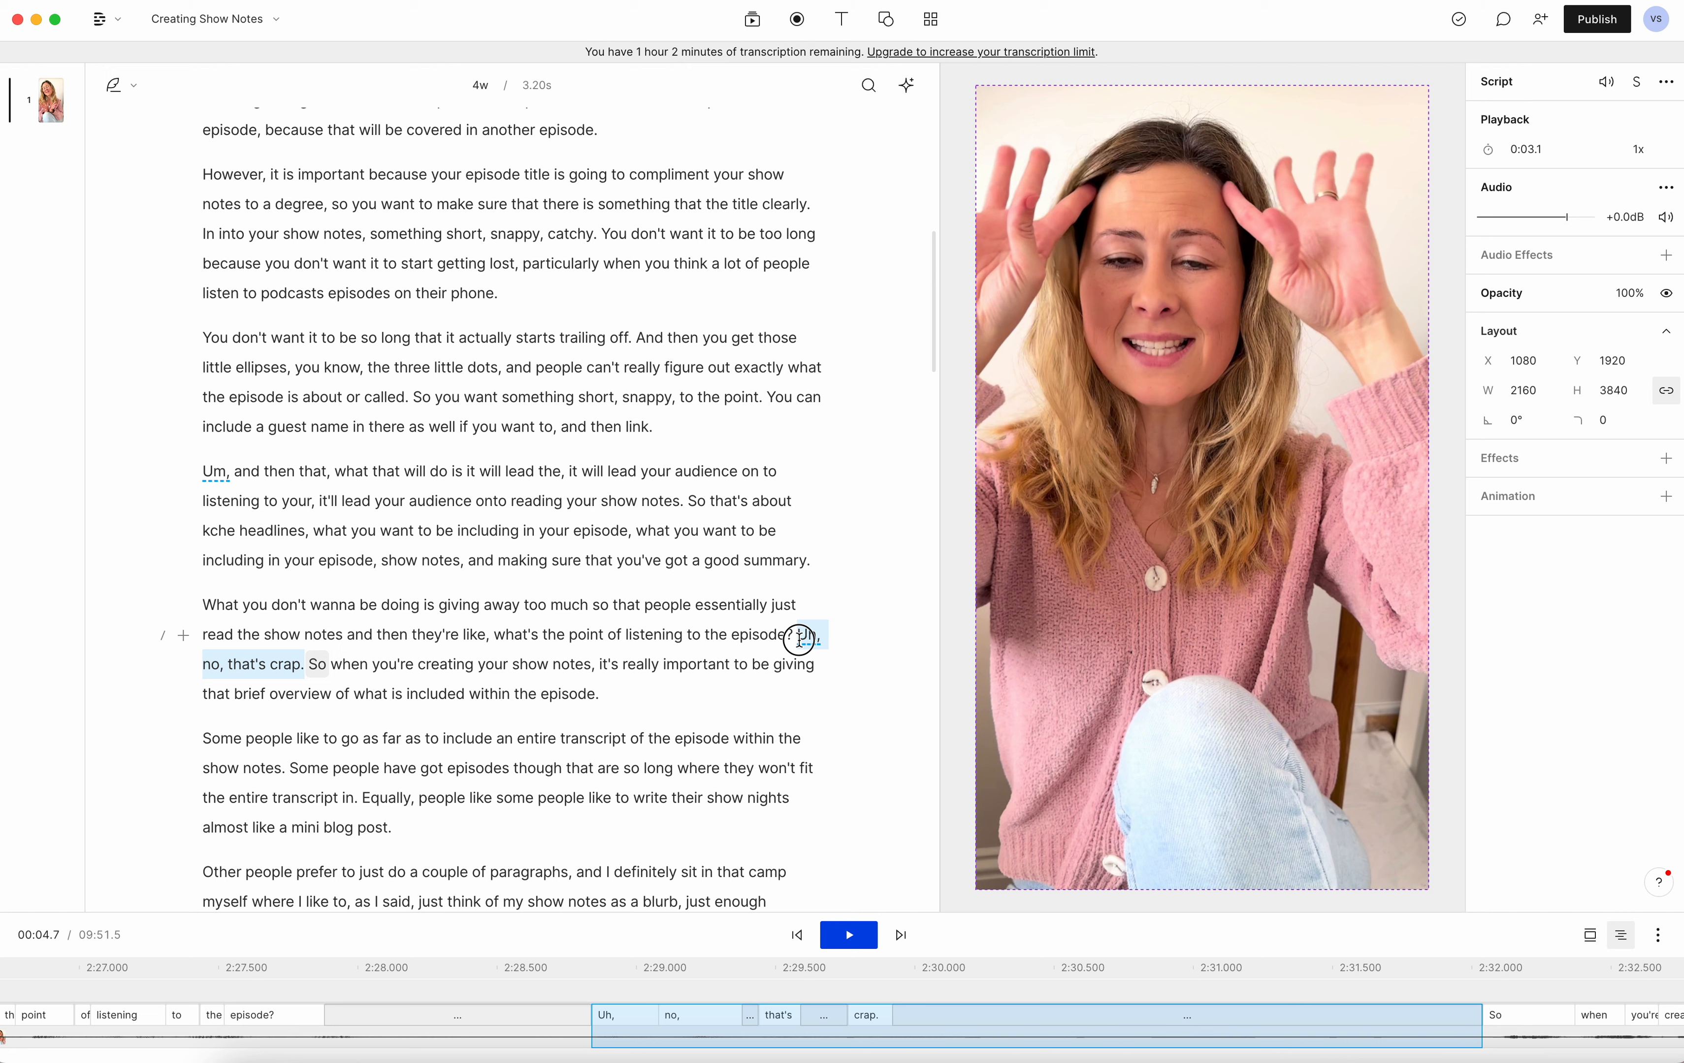
left_click(326, 663)
left_click_drag(307, 665, 203, 619)
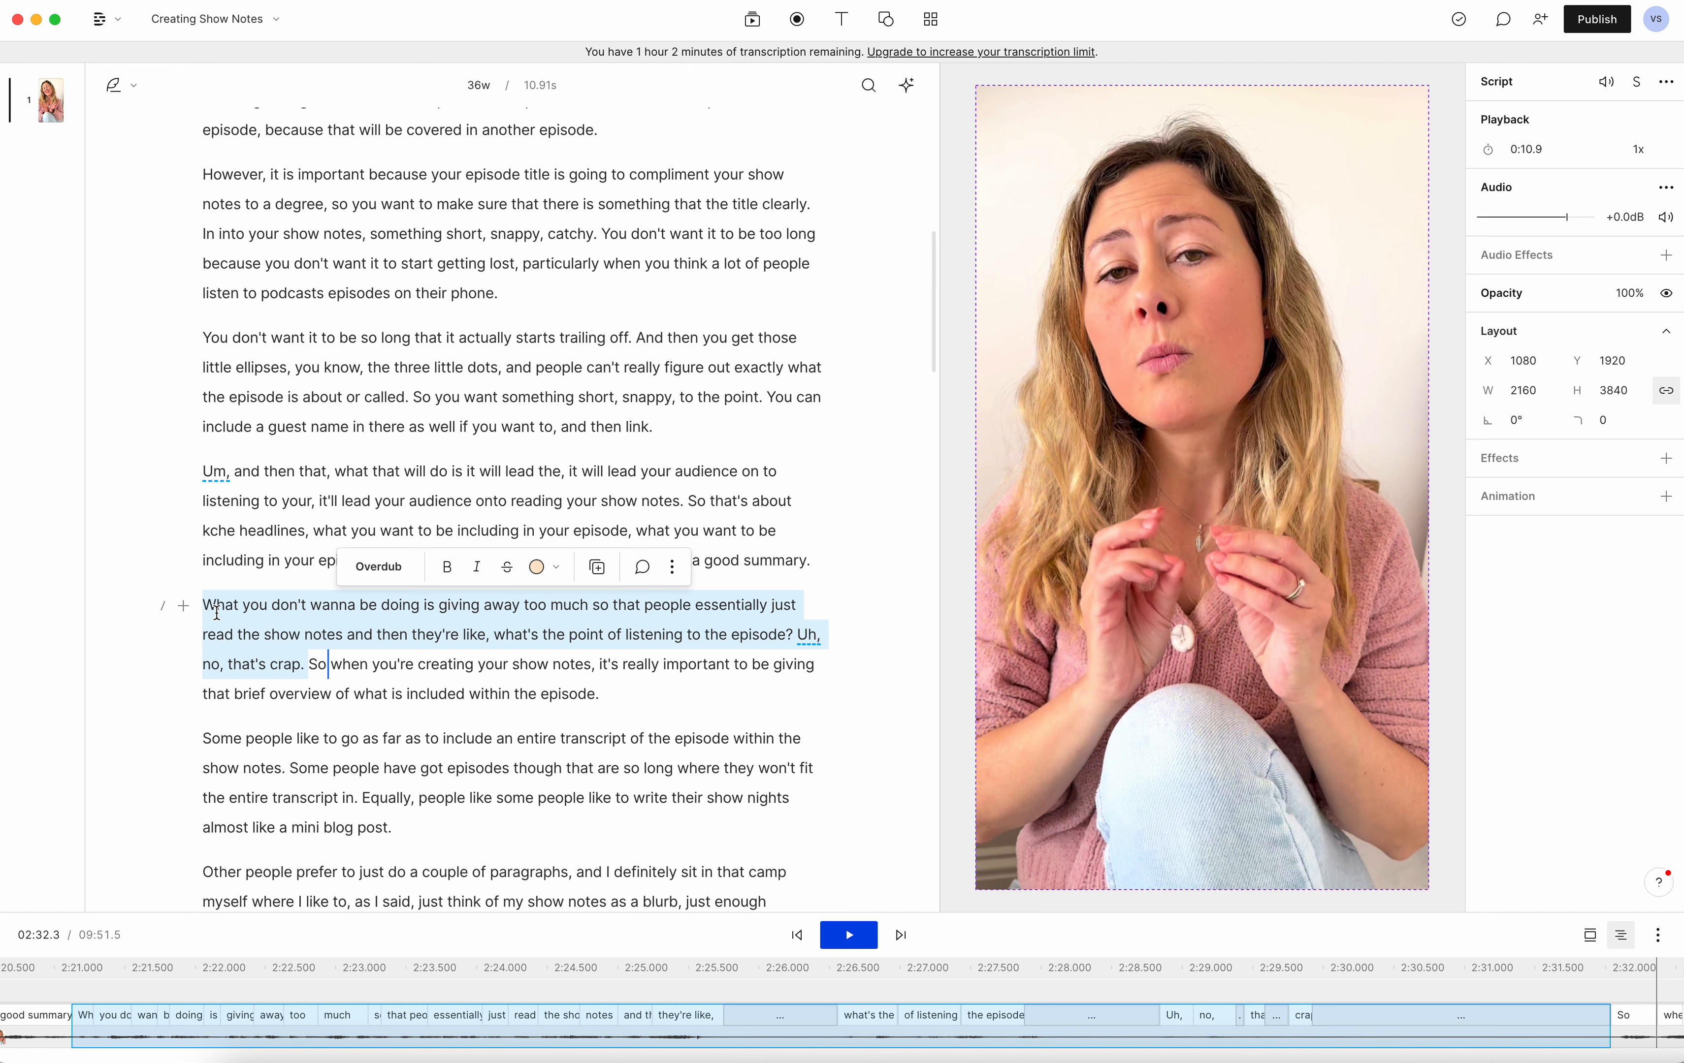
key("BackSpace")
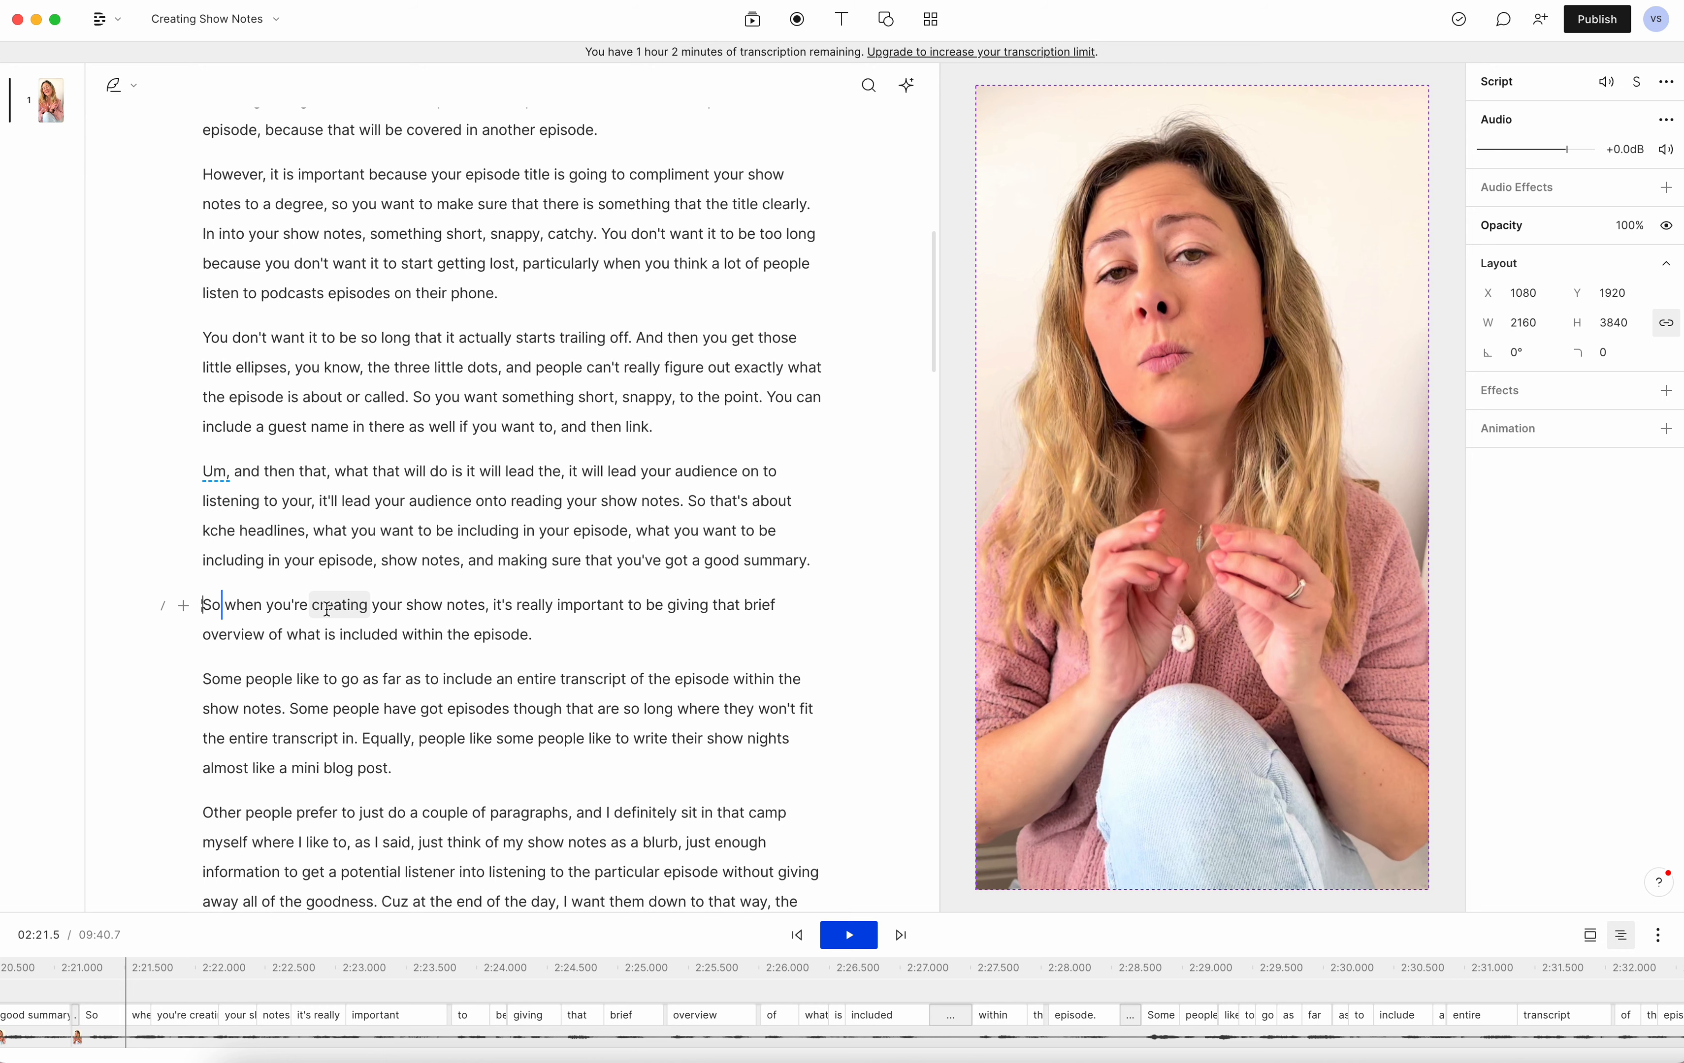
- Correct the word "Cuz" to "Because" before "at the end of the day" in the transcript
scroll(327, 609, "down", 3)
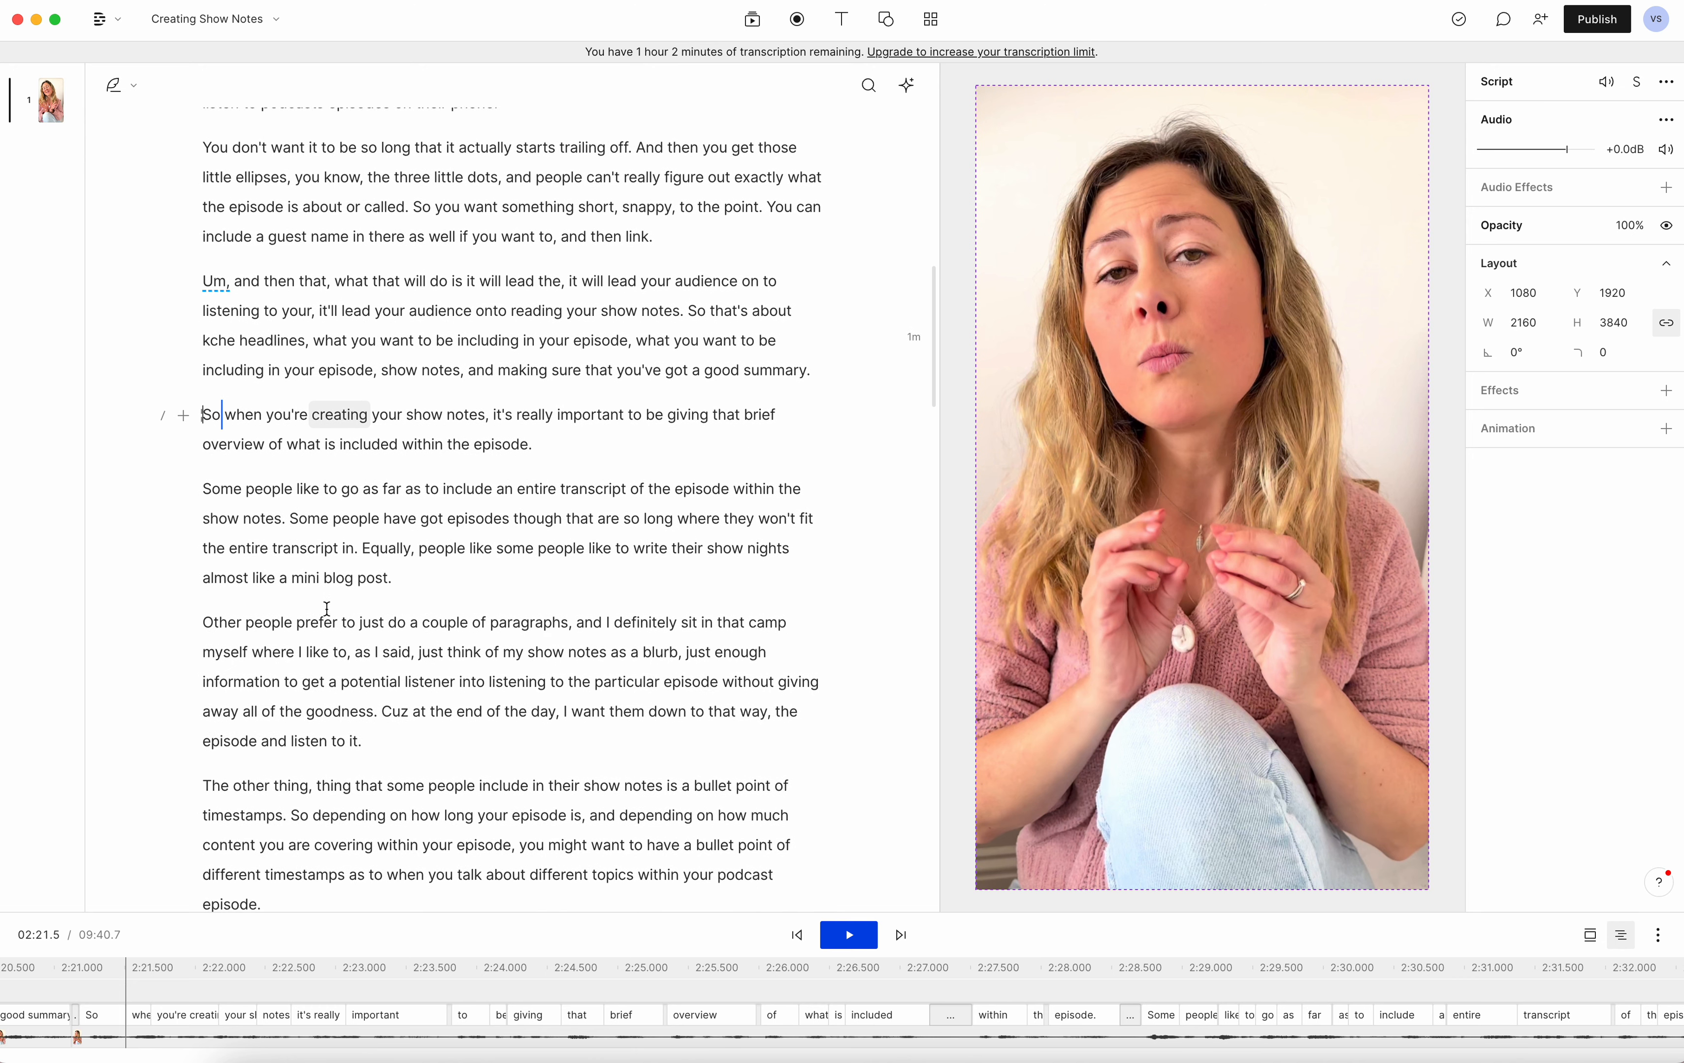
scroll(330, 609, "down", 2)
double_click(395, 586)
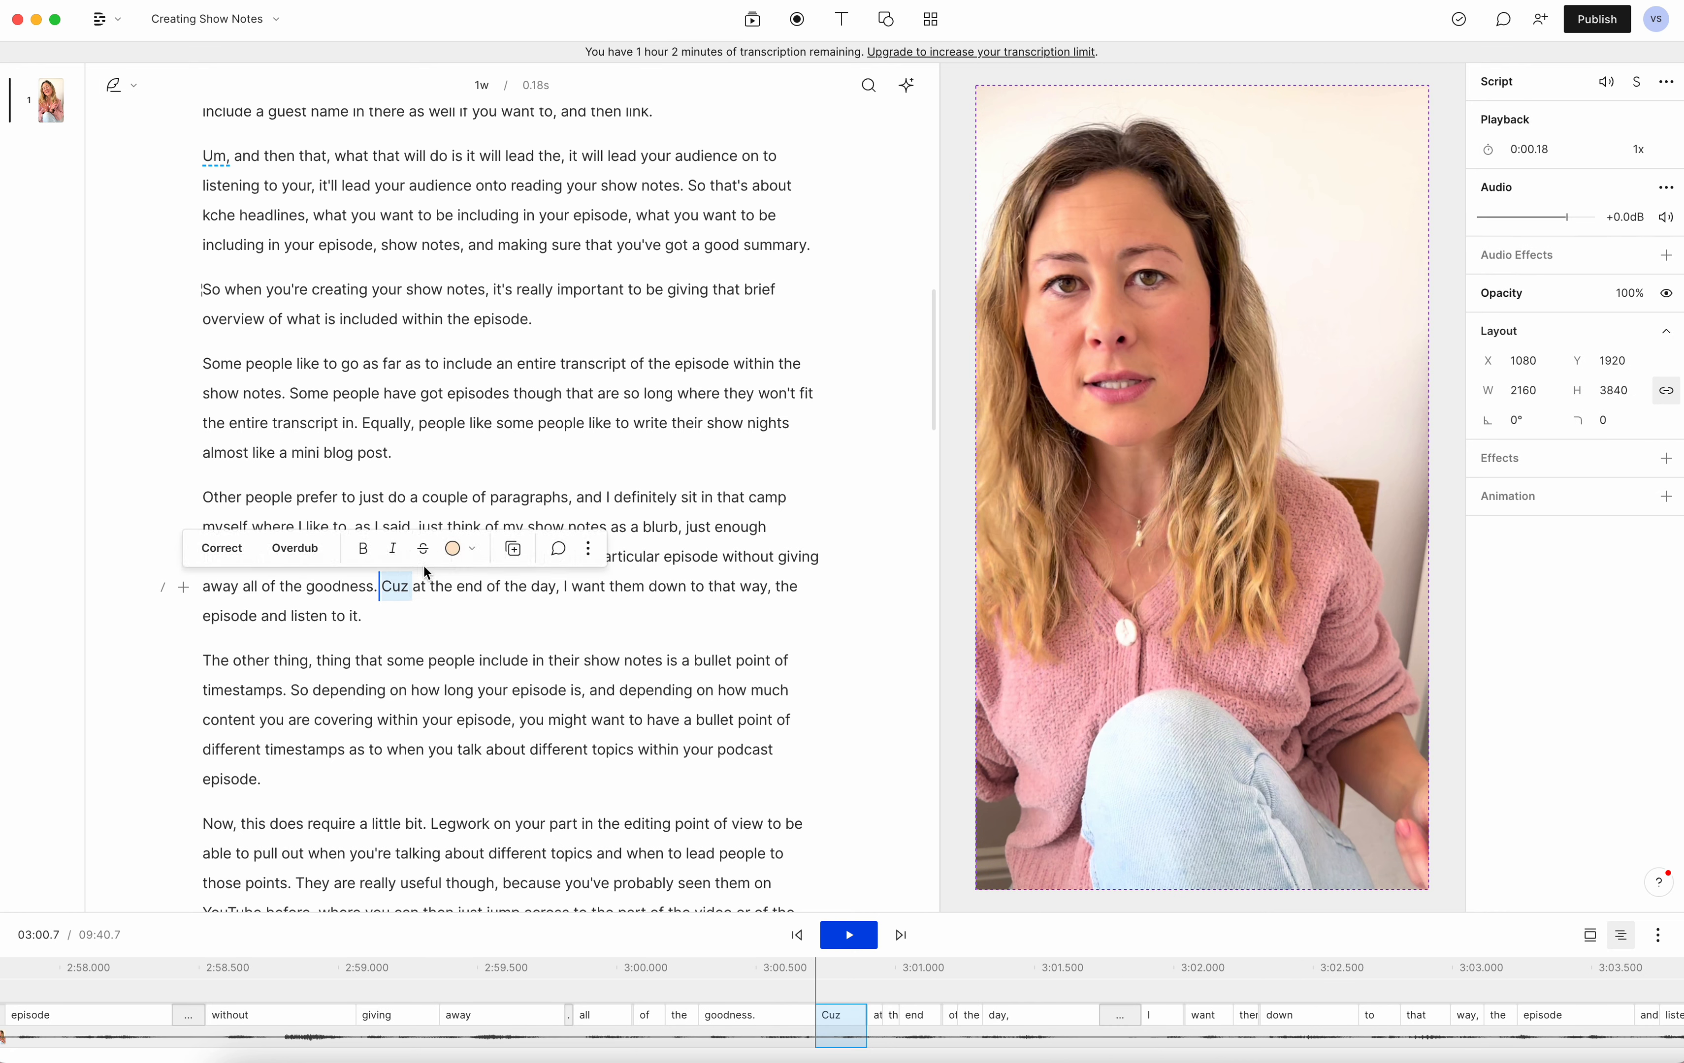
left_click(387, 588)
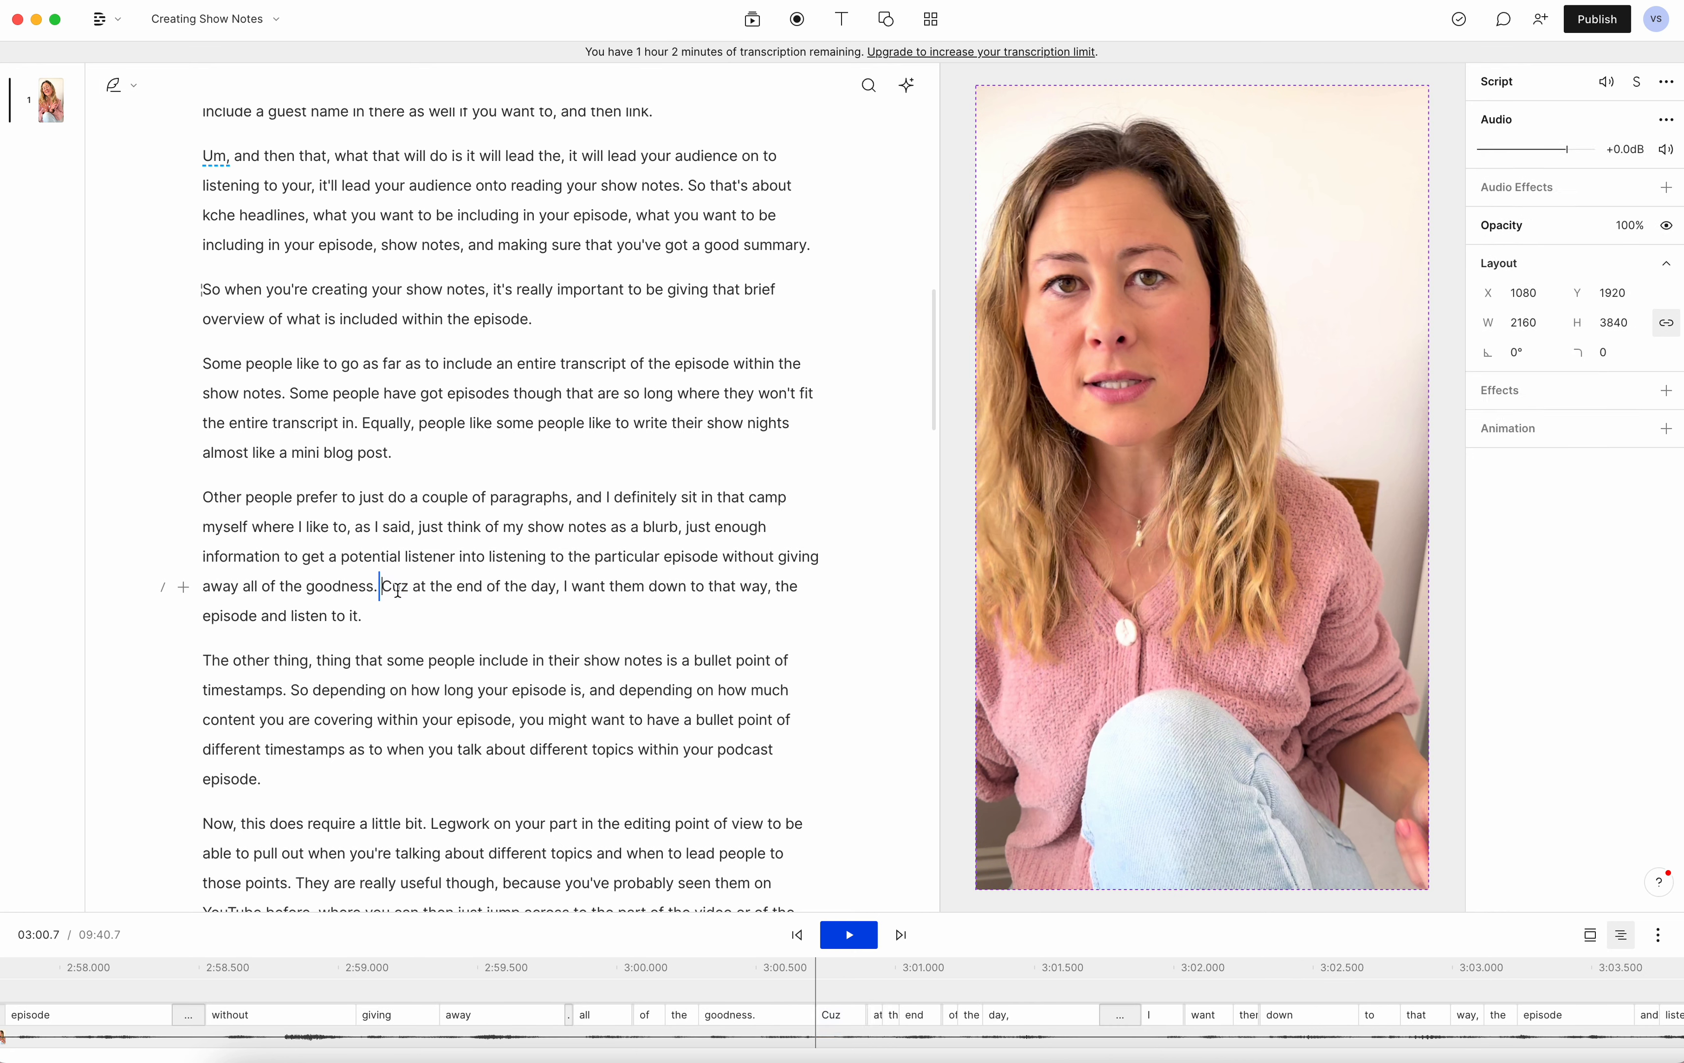
double_click(385, 588)
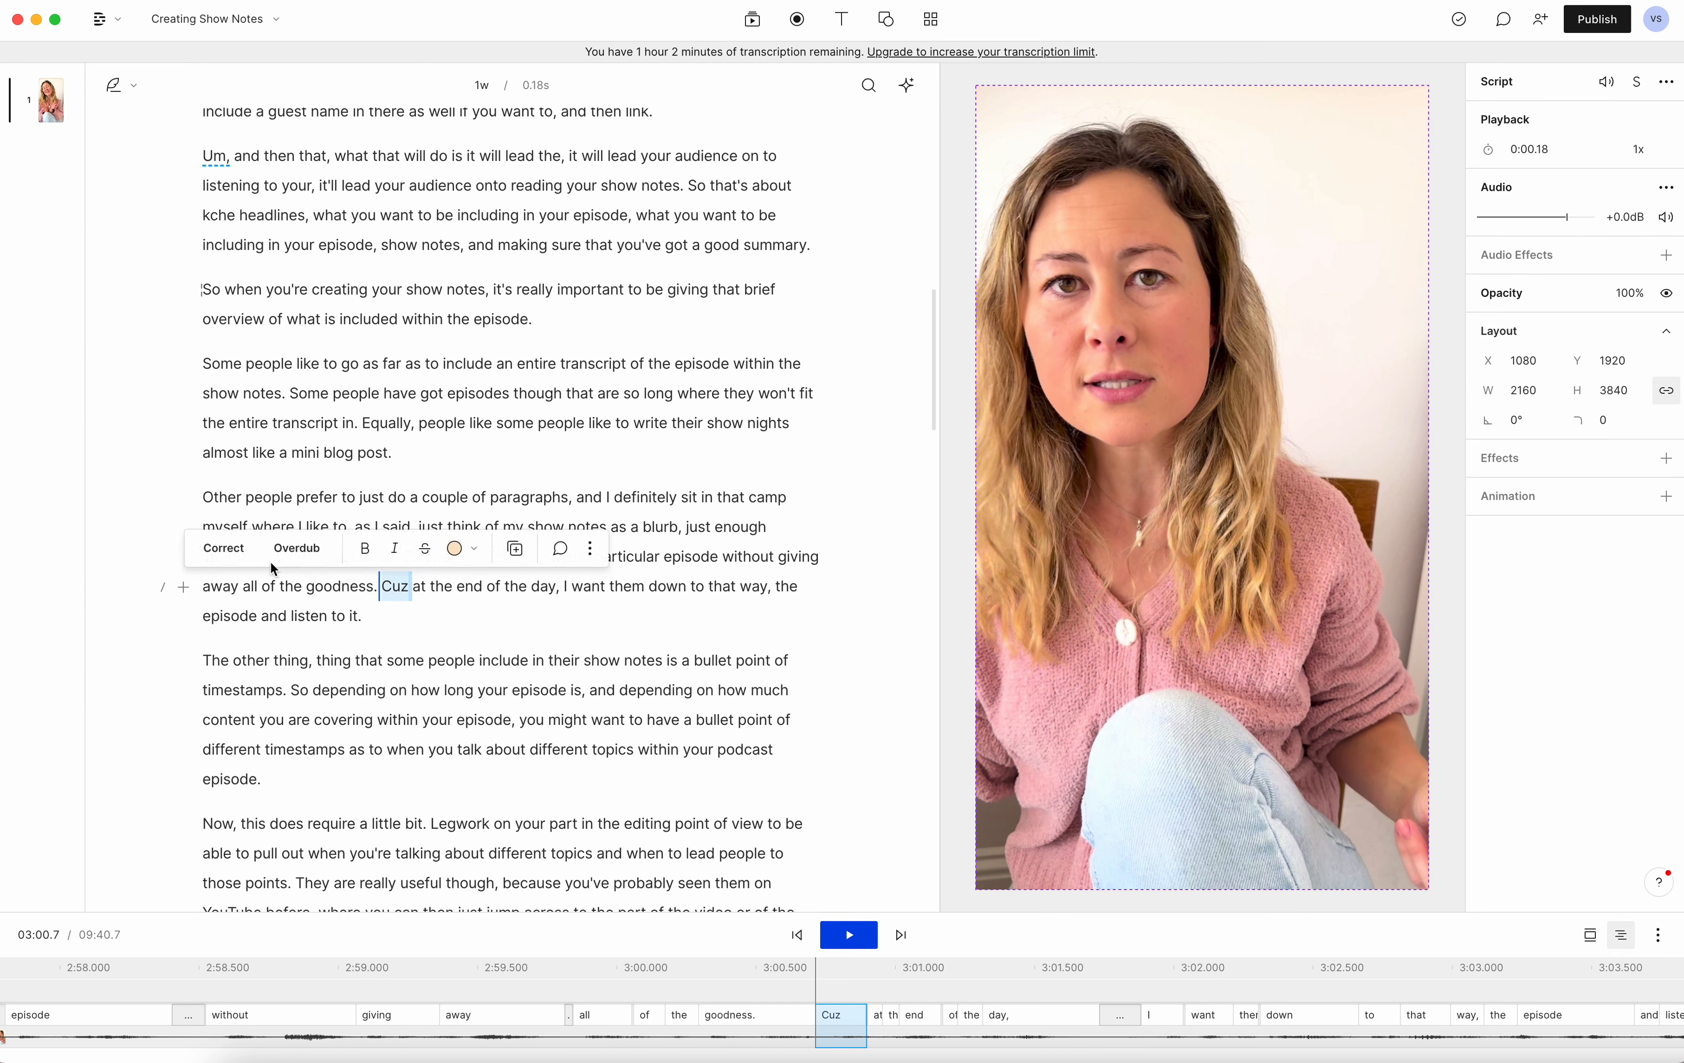
left_click(226, 548)
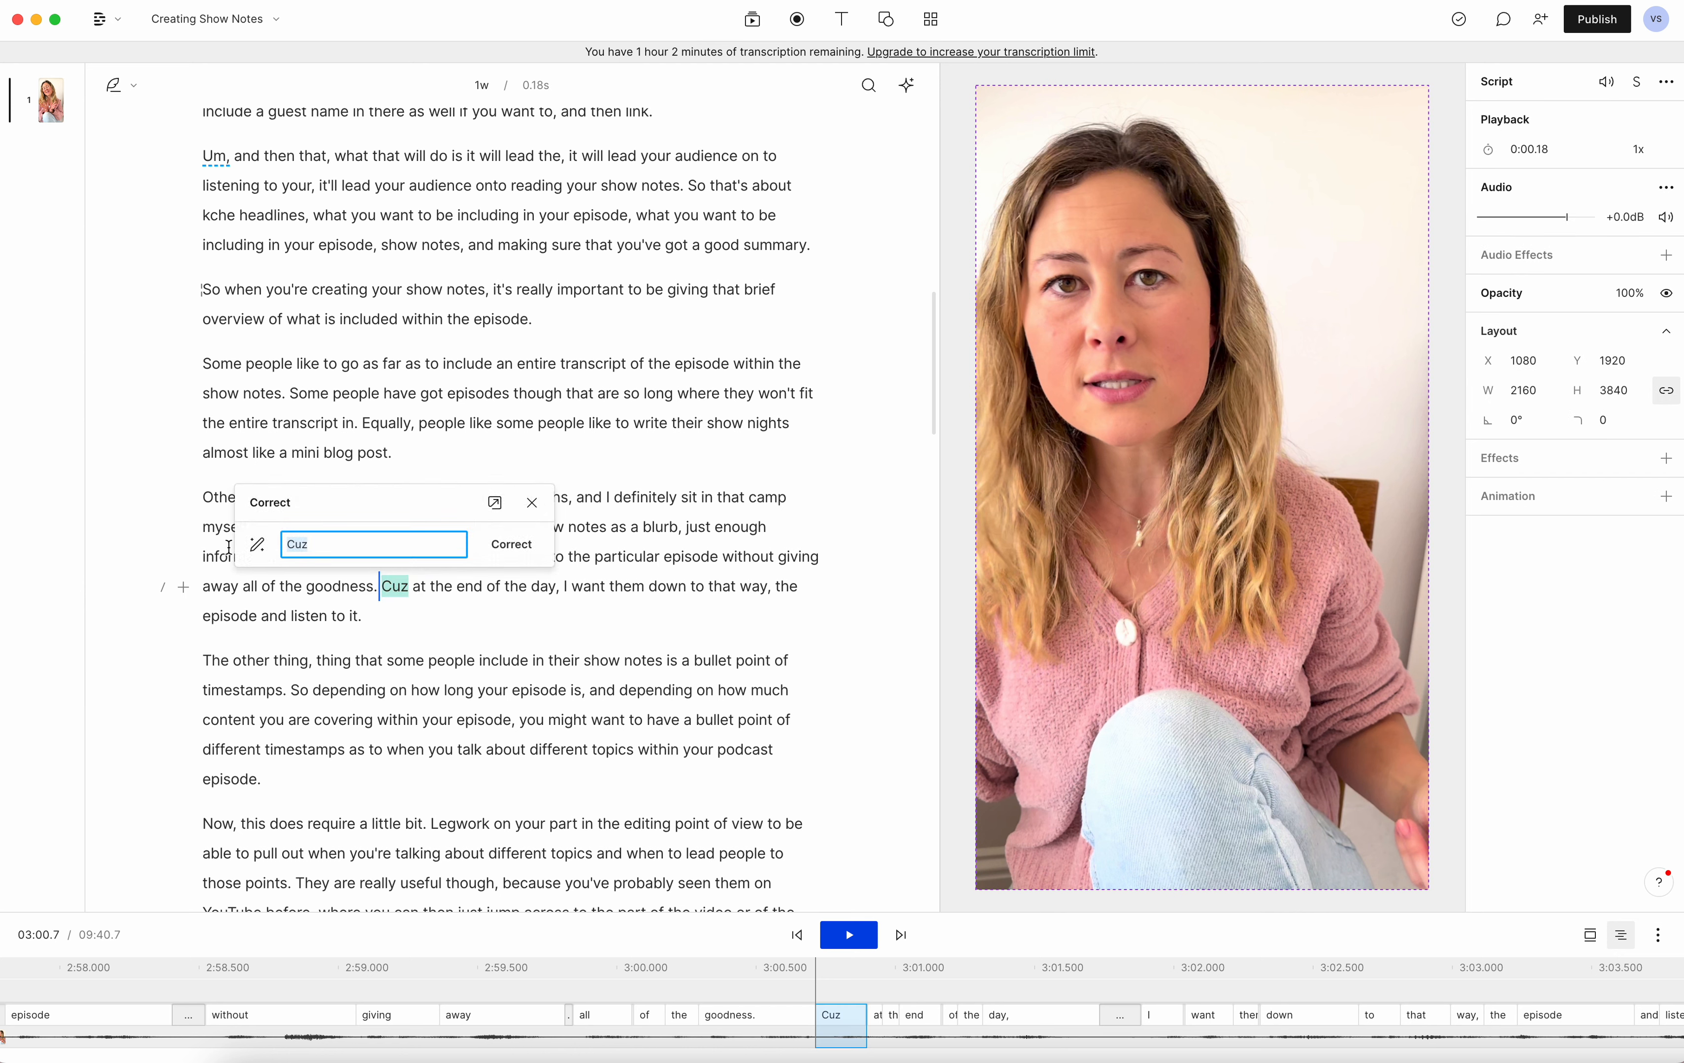
type("Because")
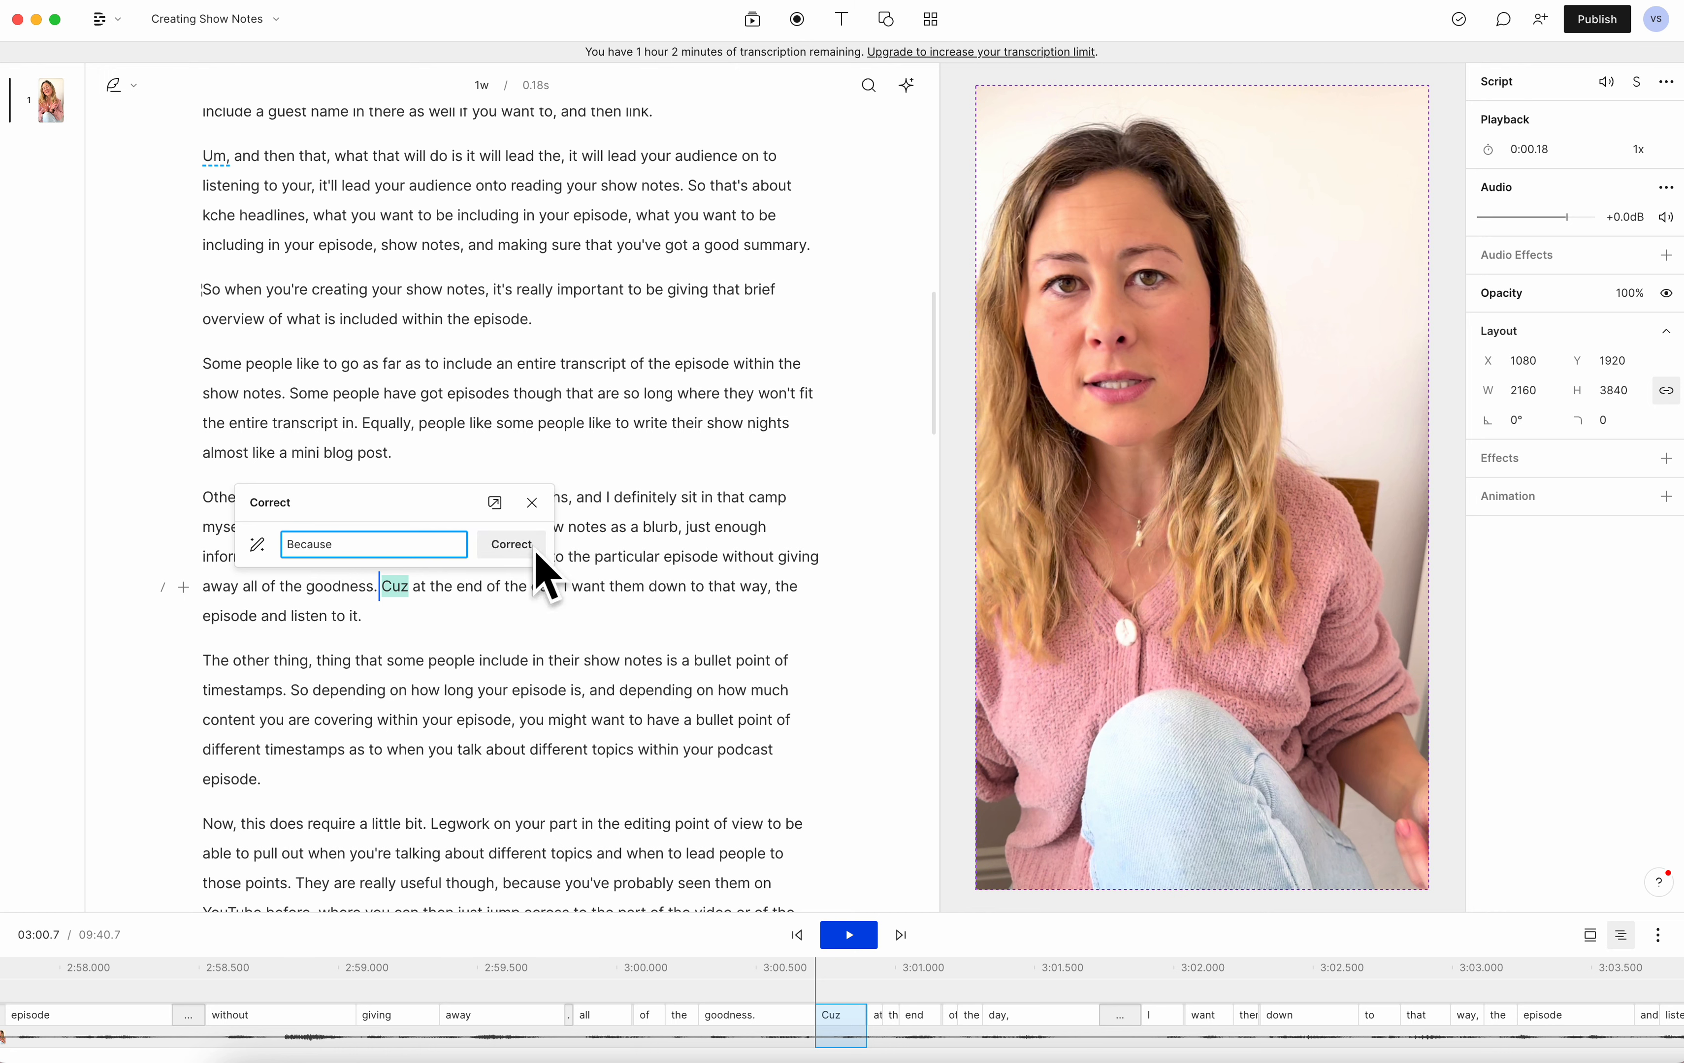
left_click(511, 546)
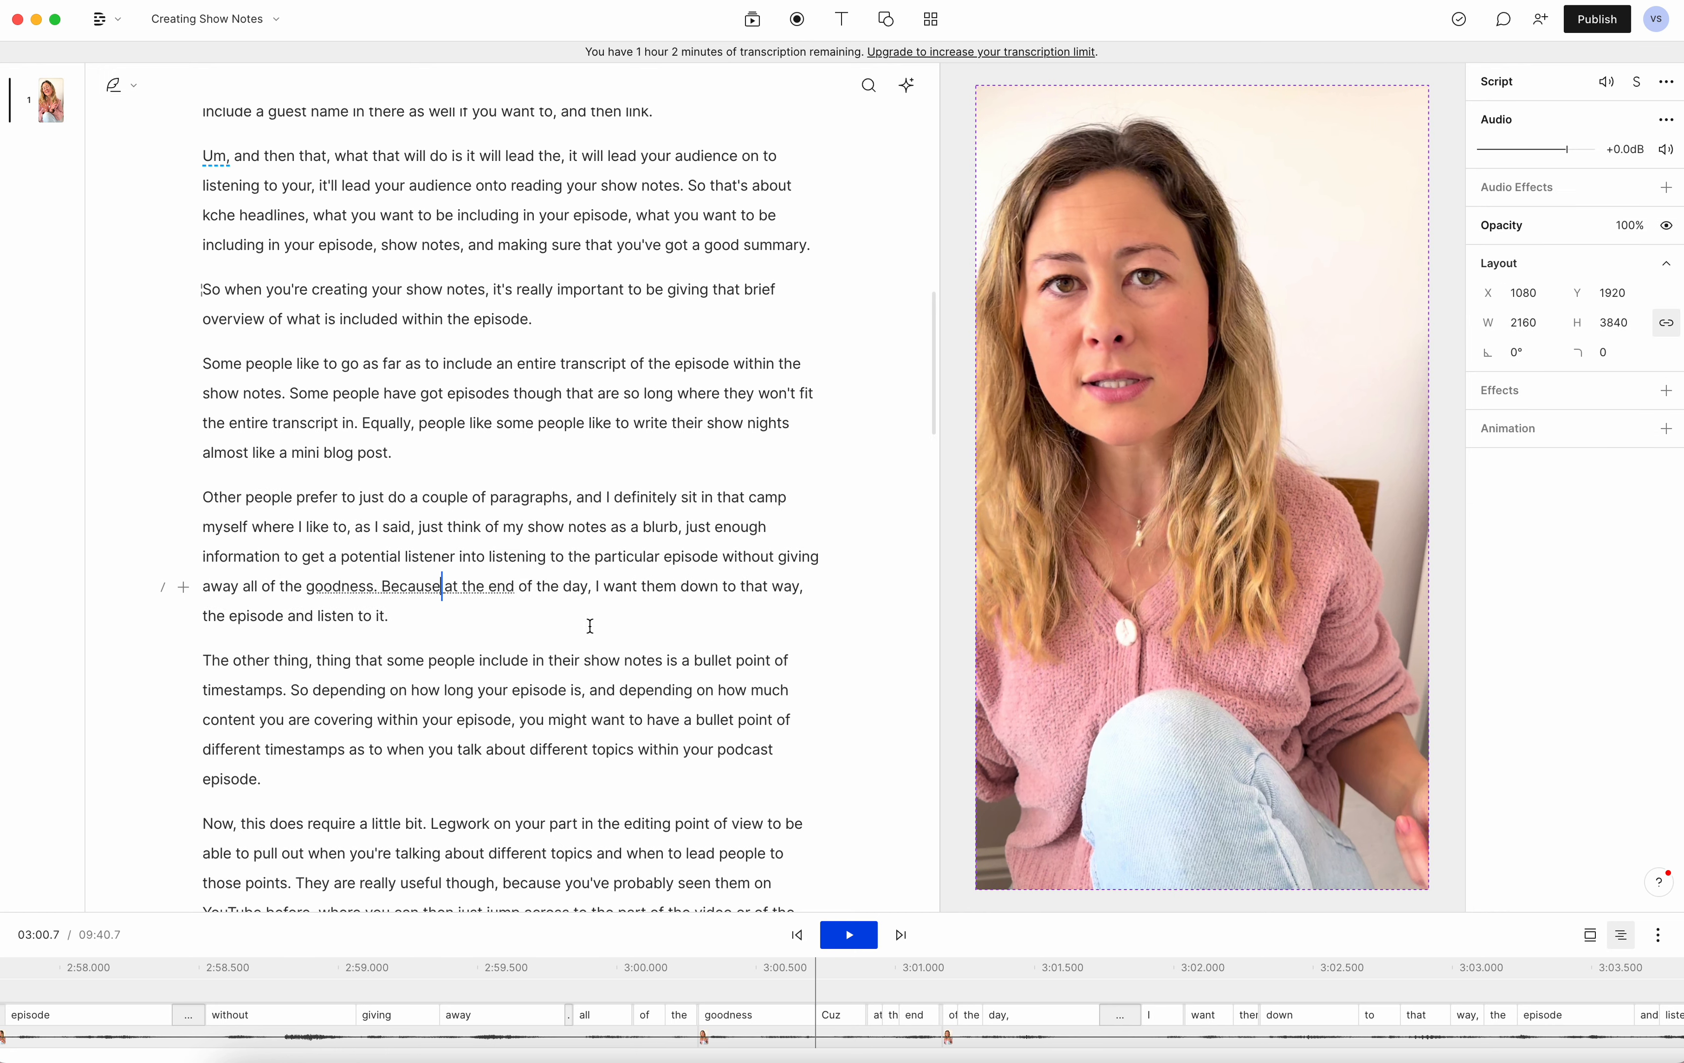
- Correct "bit. Legwork" to "bit of legwork" in the paragraph beginning "Now, this does require a little"
scroll(591, 626, "down", 2)
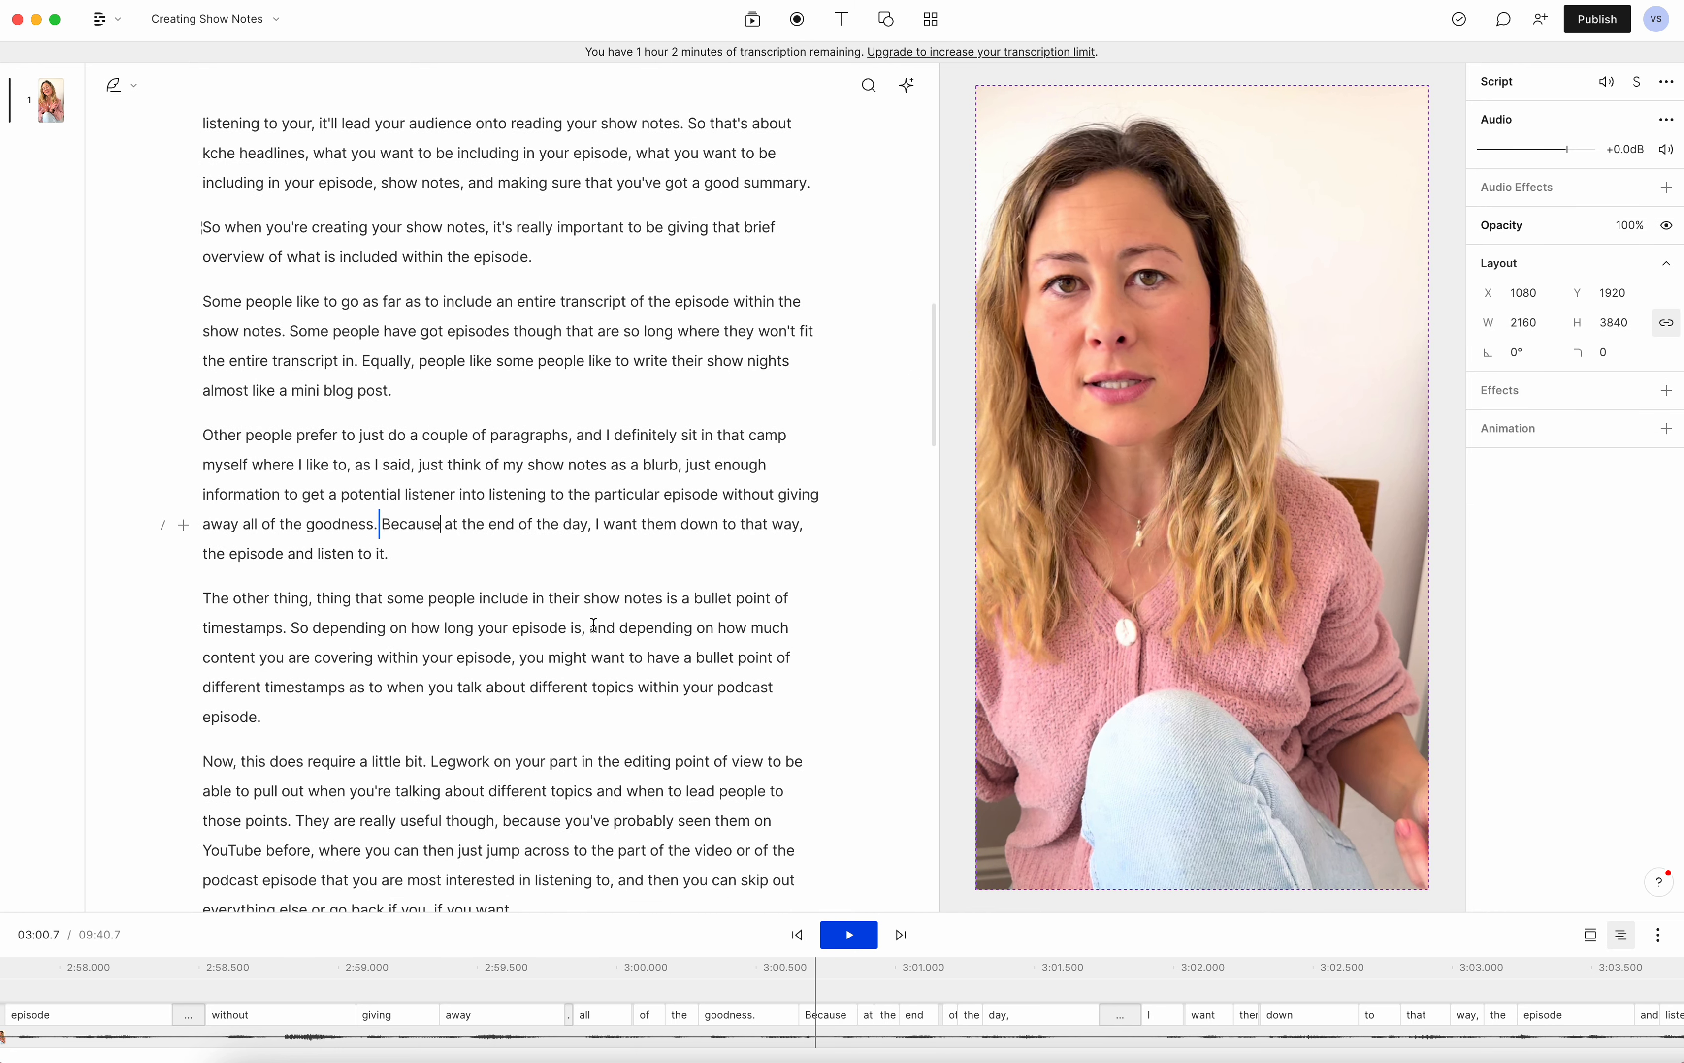
scroll(595, 625, "down", 1)
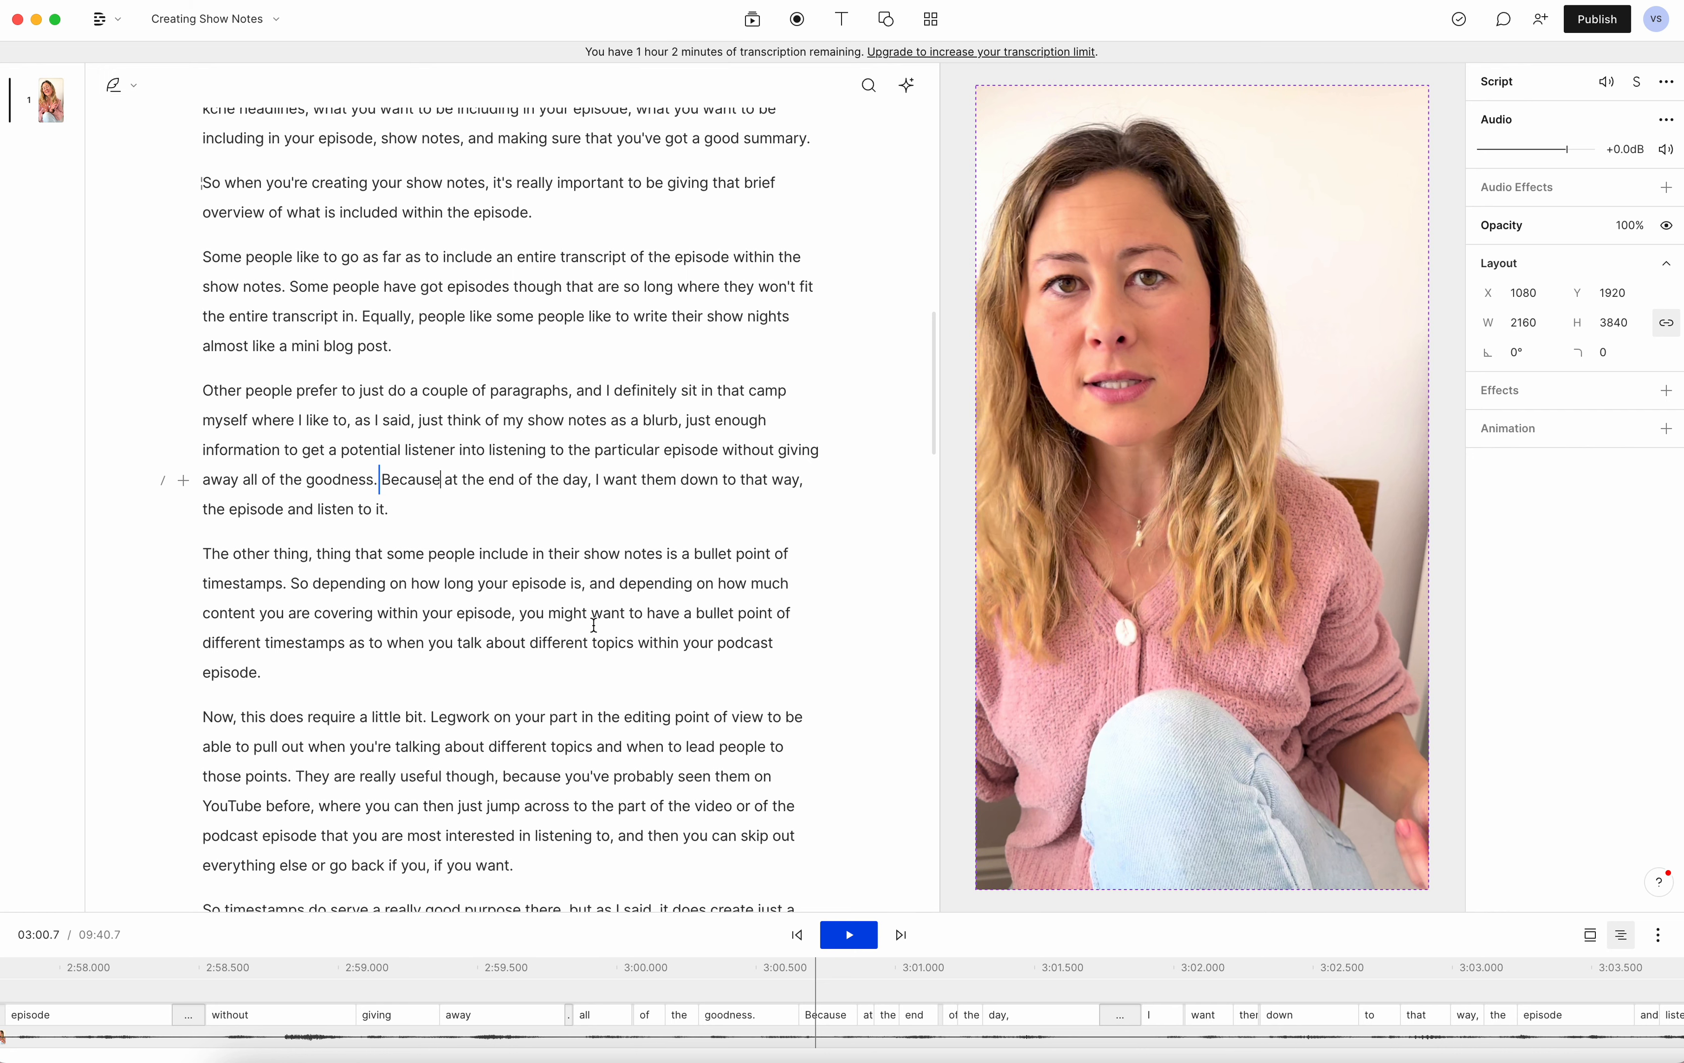
scroll(594, 625, "down", 2)
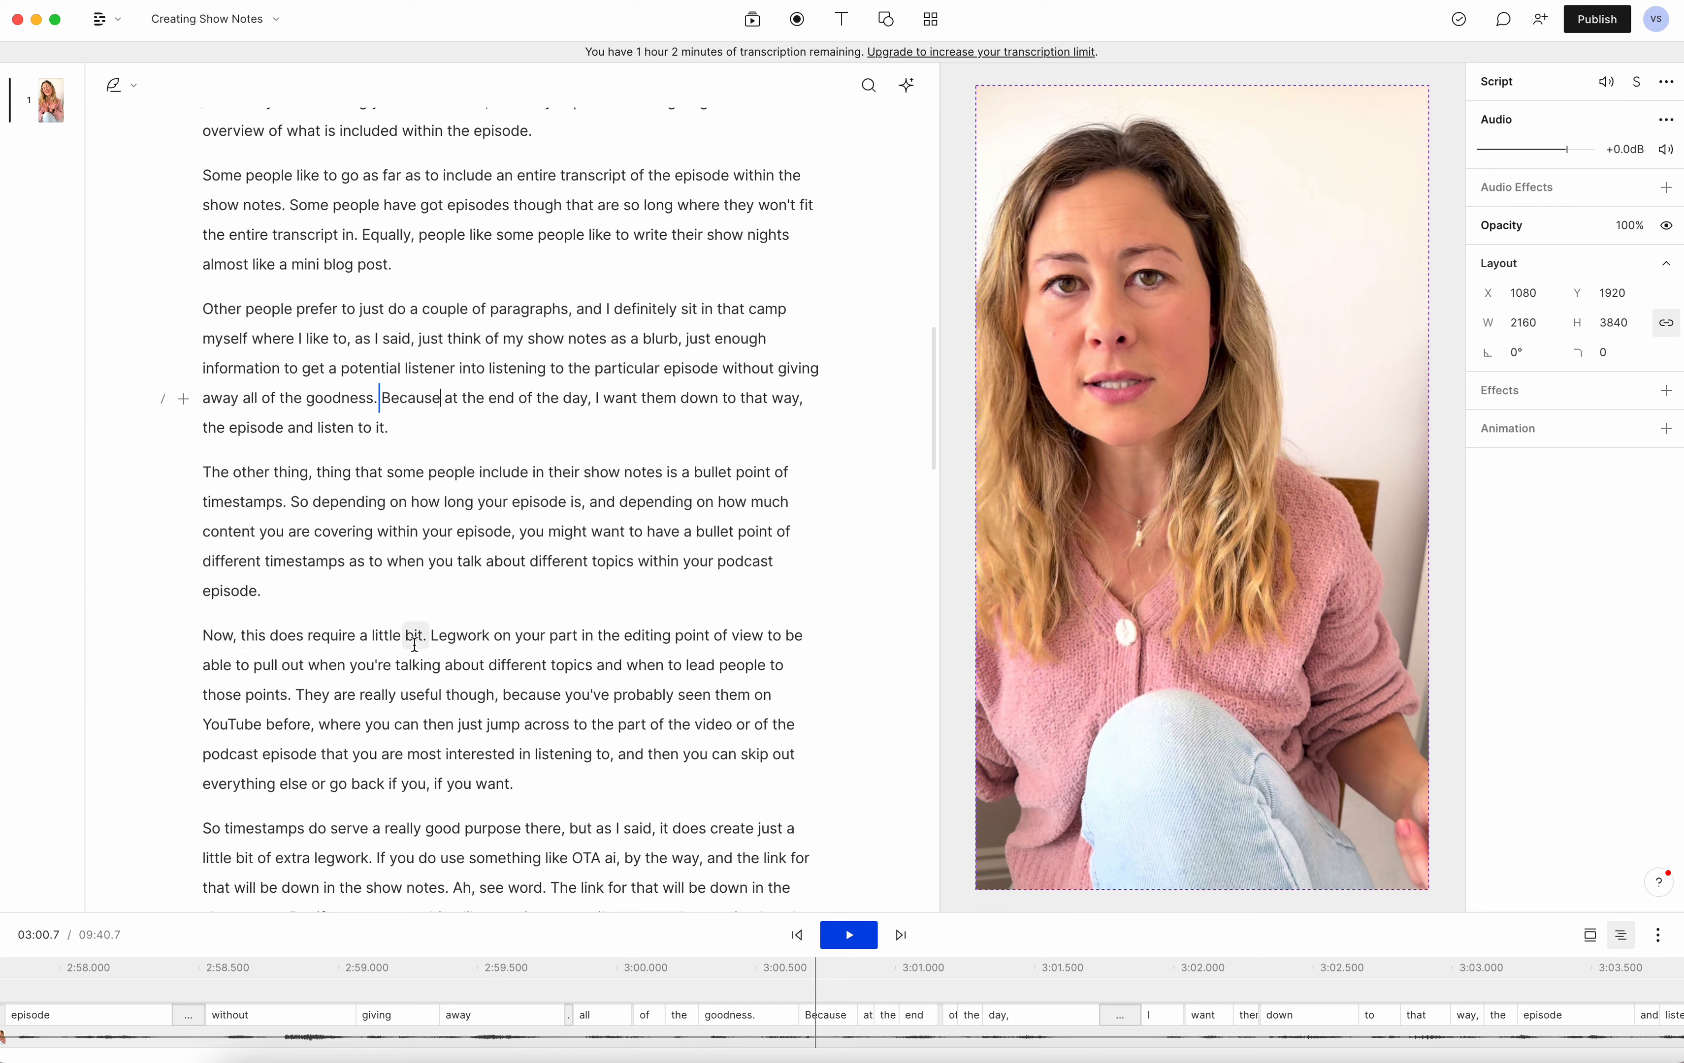
left_click(462, 640)
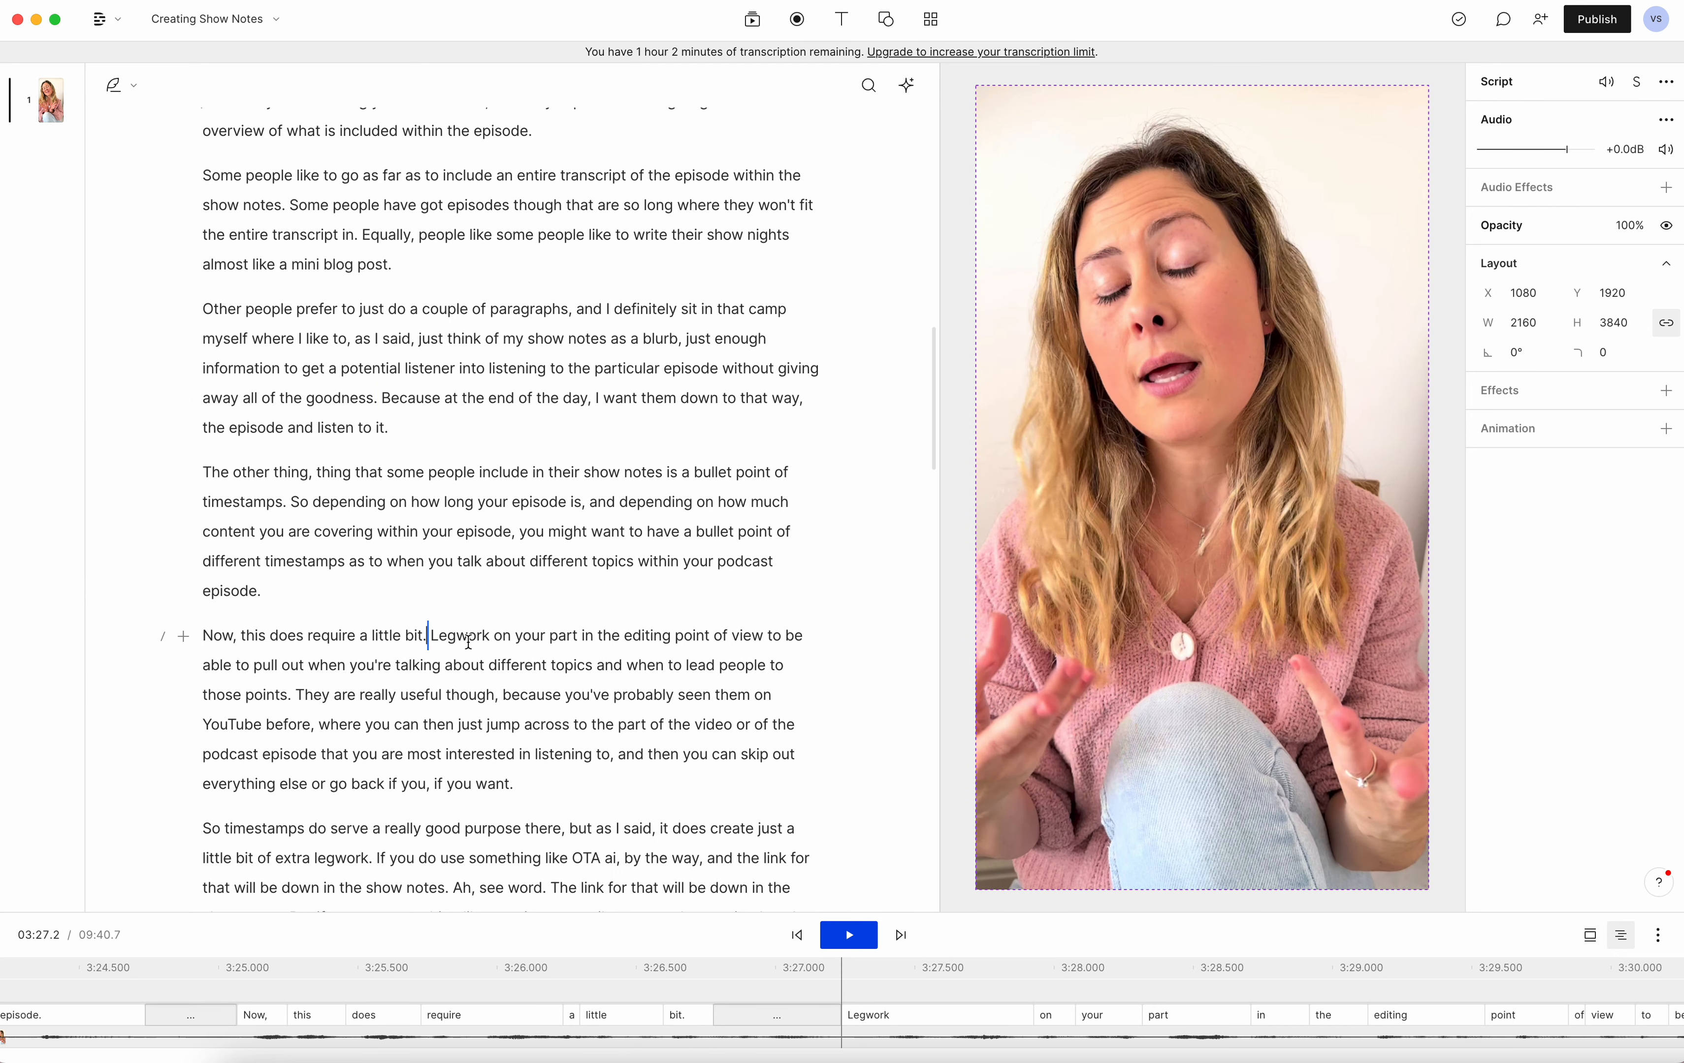
key("BackSpace")
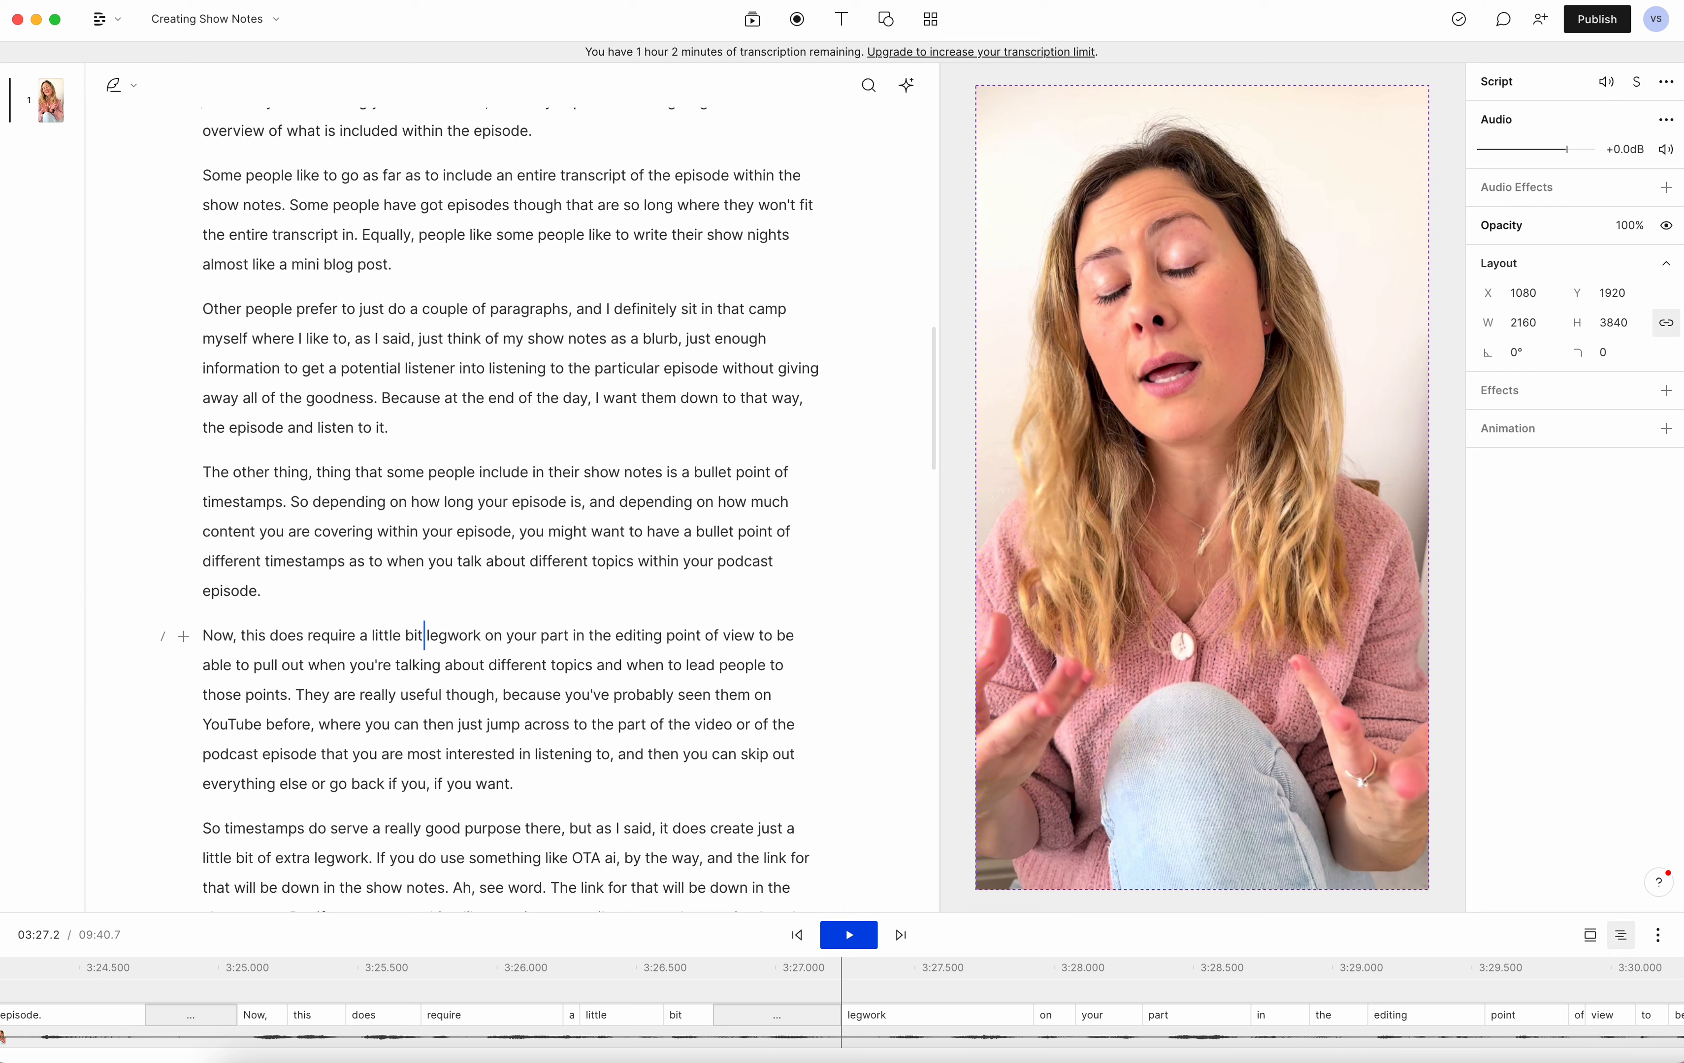
double_click(434, 640)
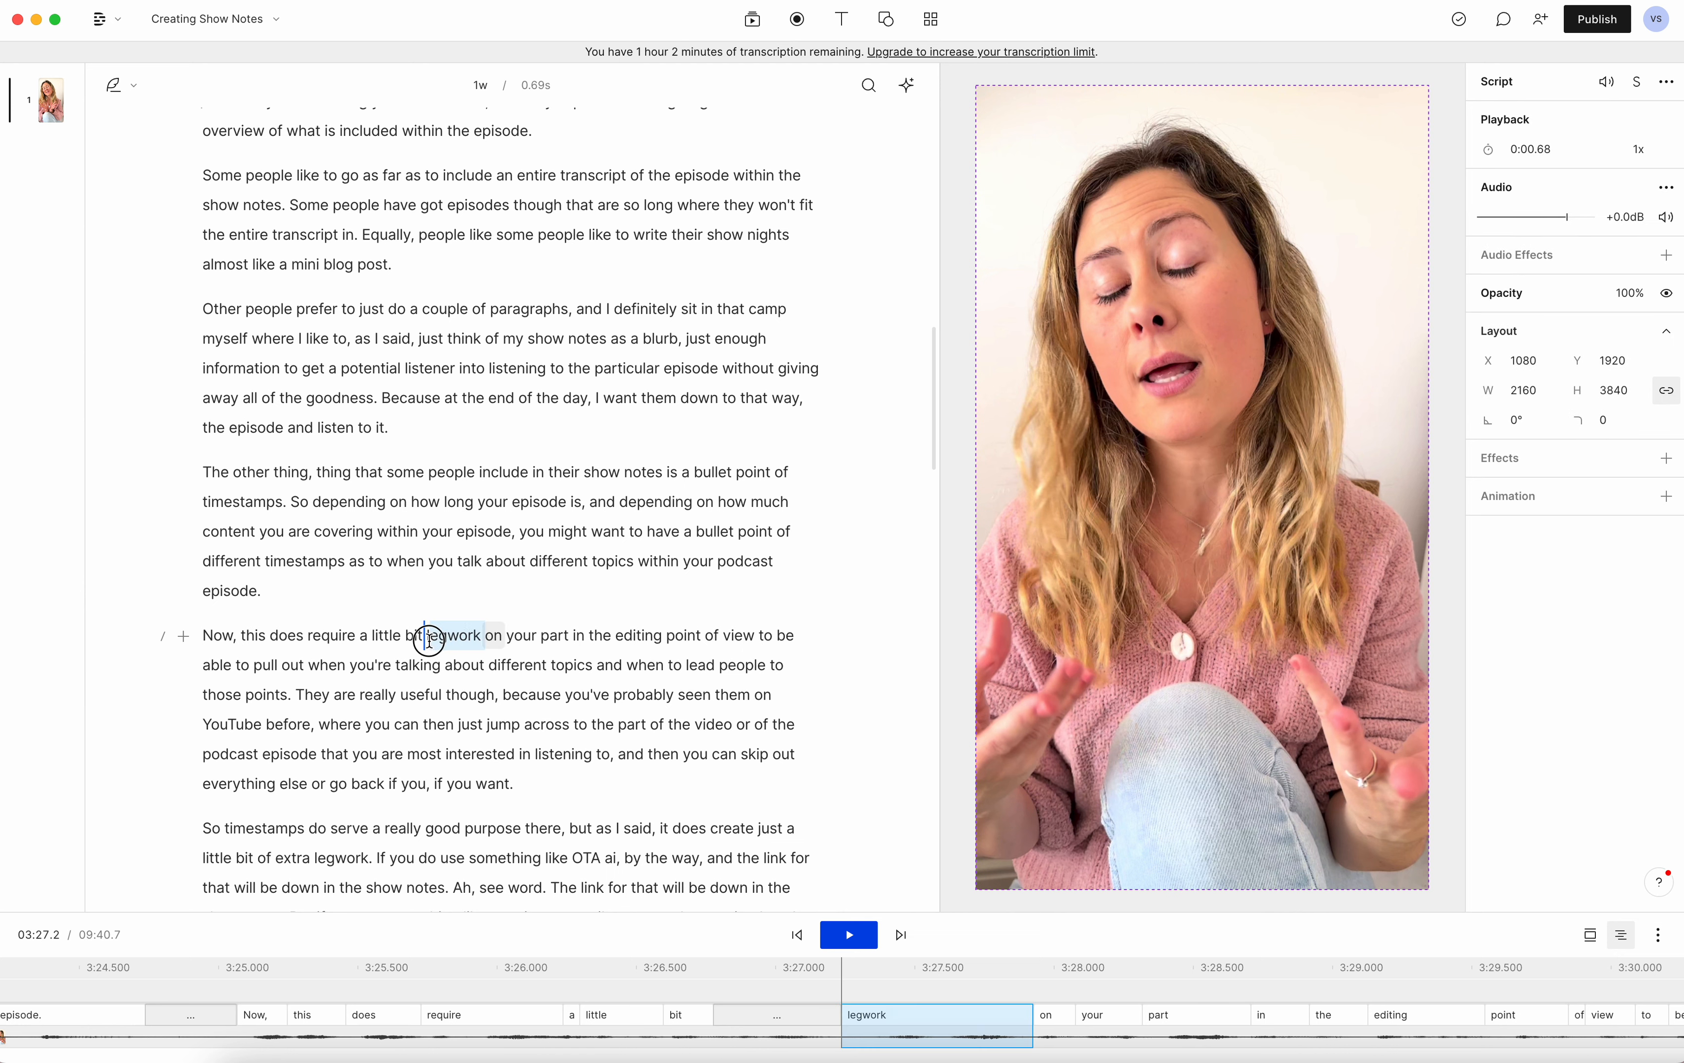
left_click(284, 594)
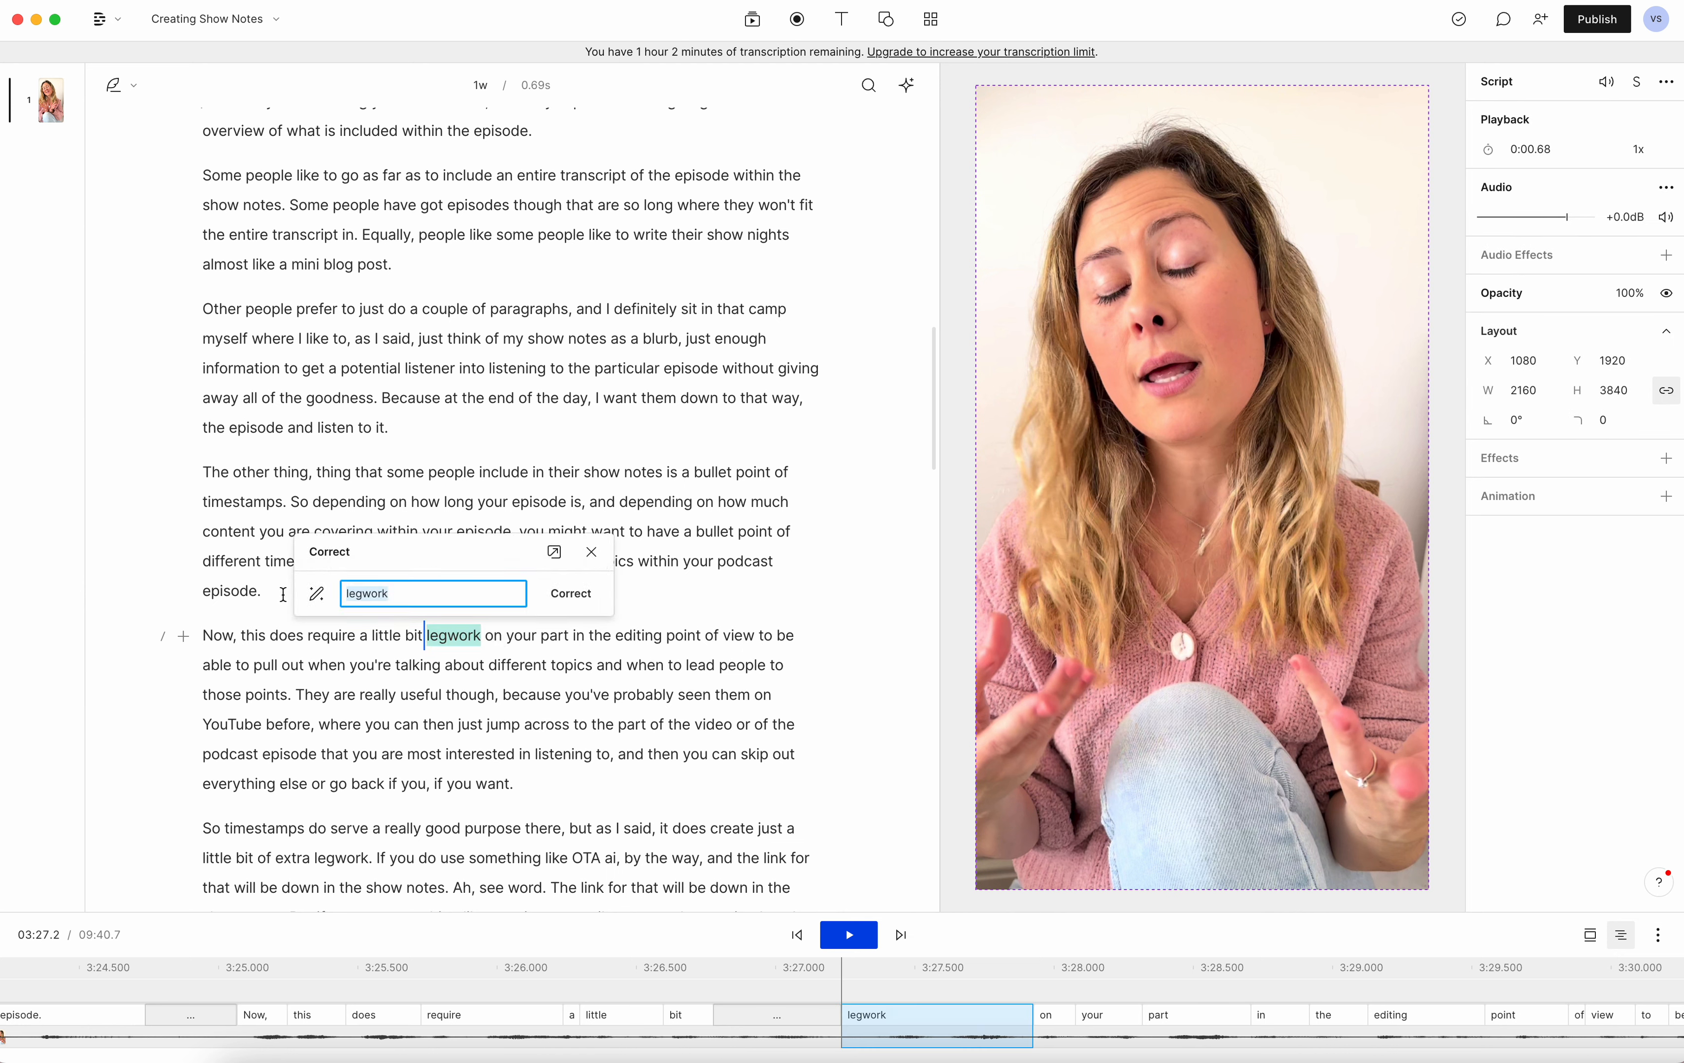
key("Left")
type("of")
key("Return")
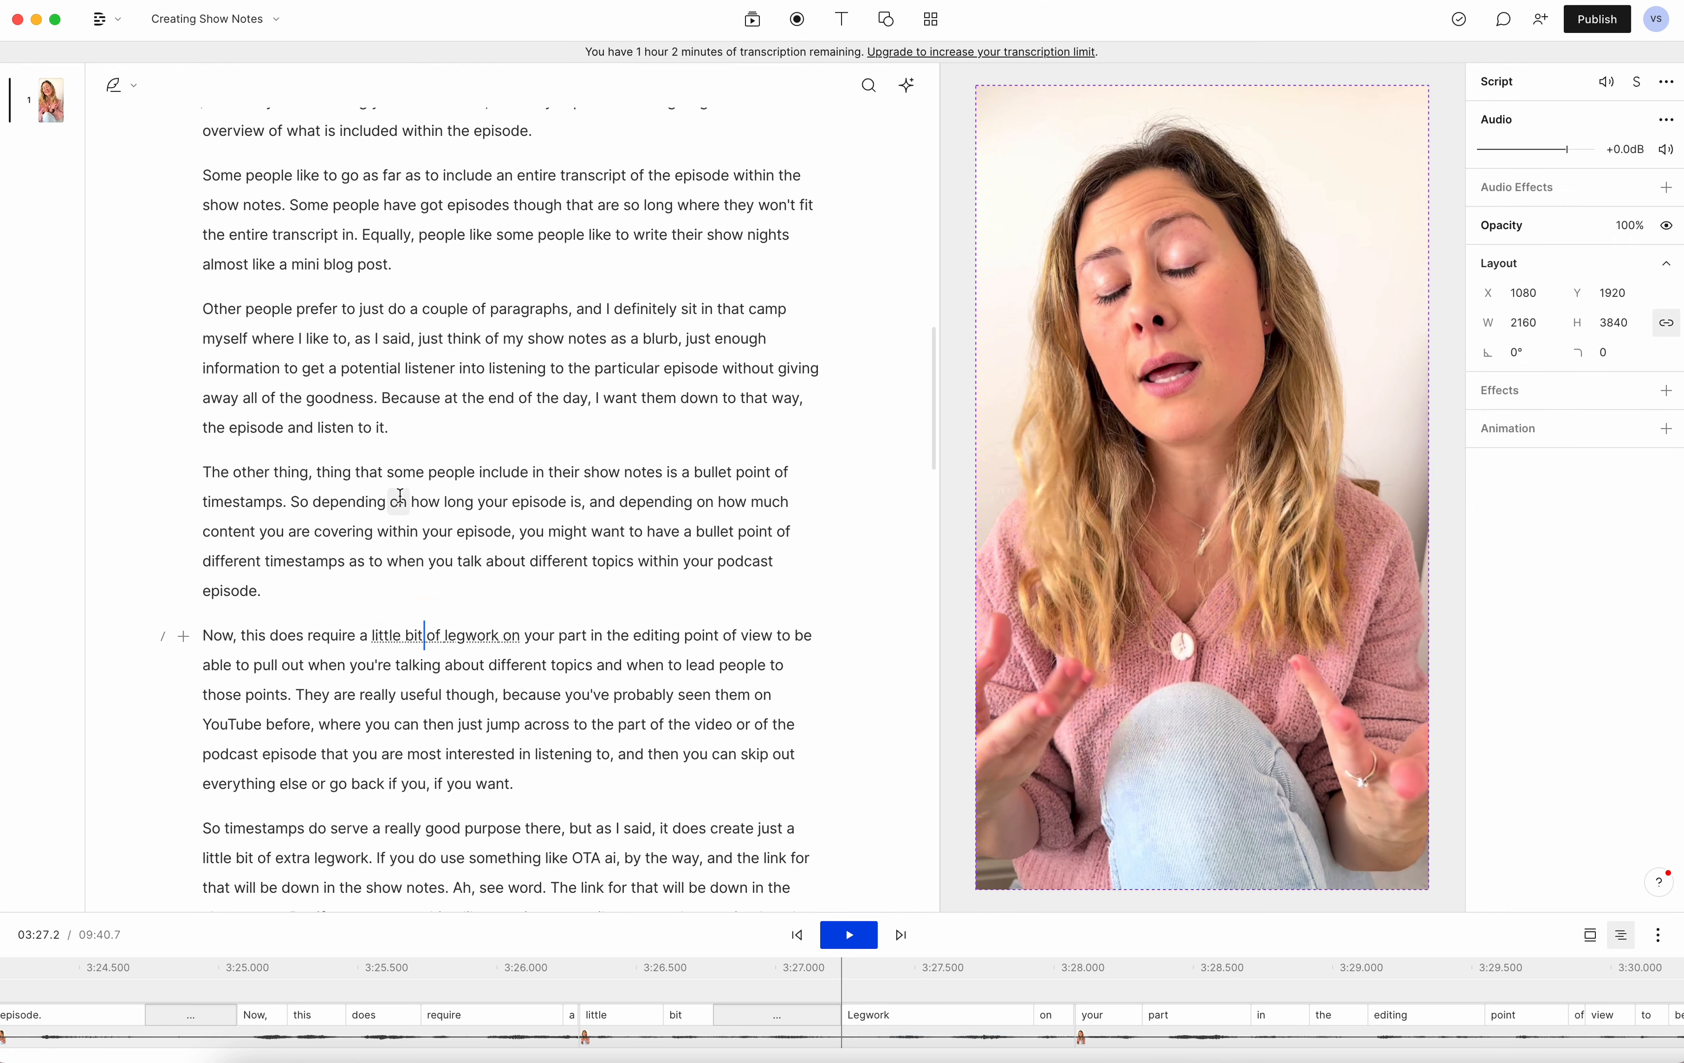
- Correct the transcribed name "OTA ai" to "Otter.Ai" in the paragraph about timestamps
scroll(404, 497, "down", 5)
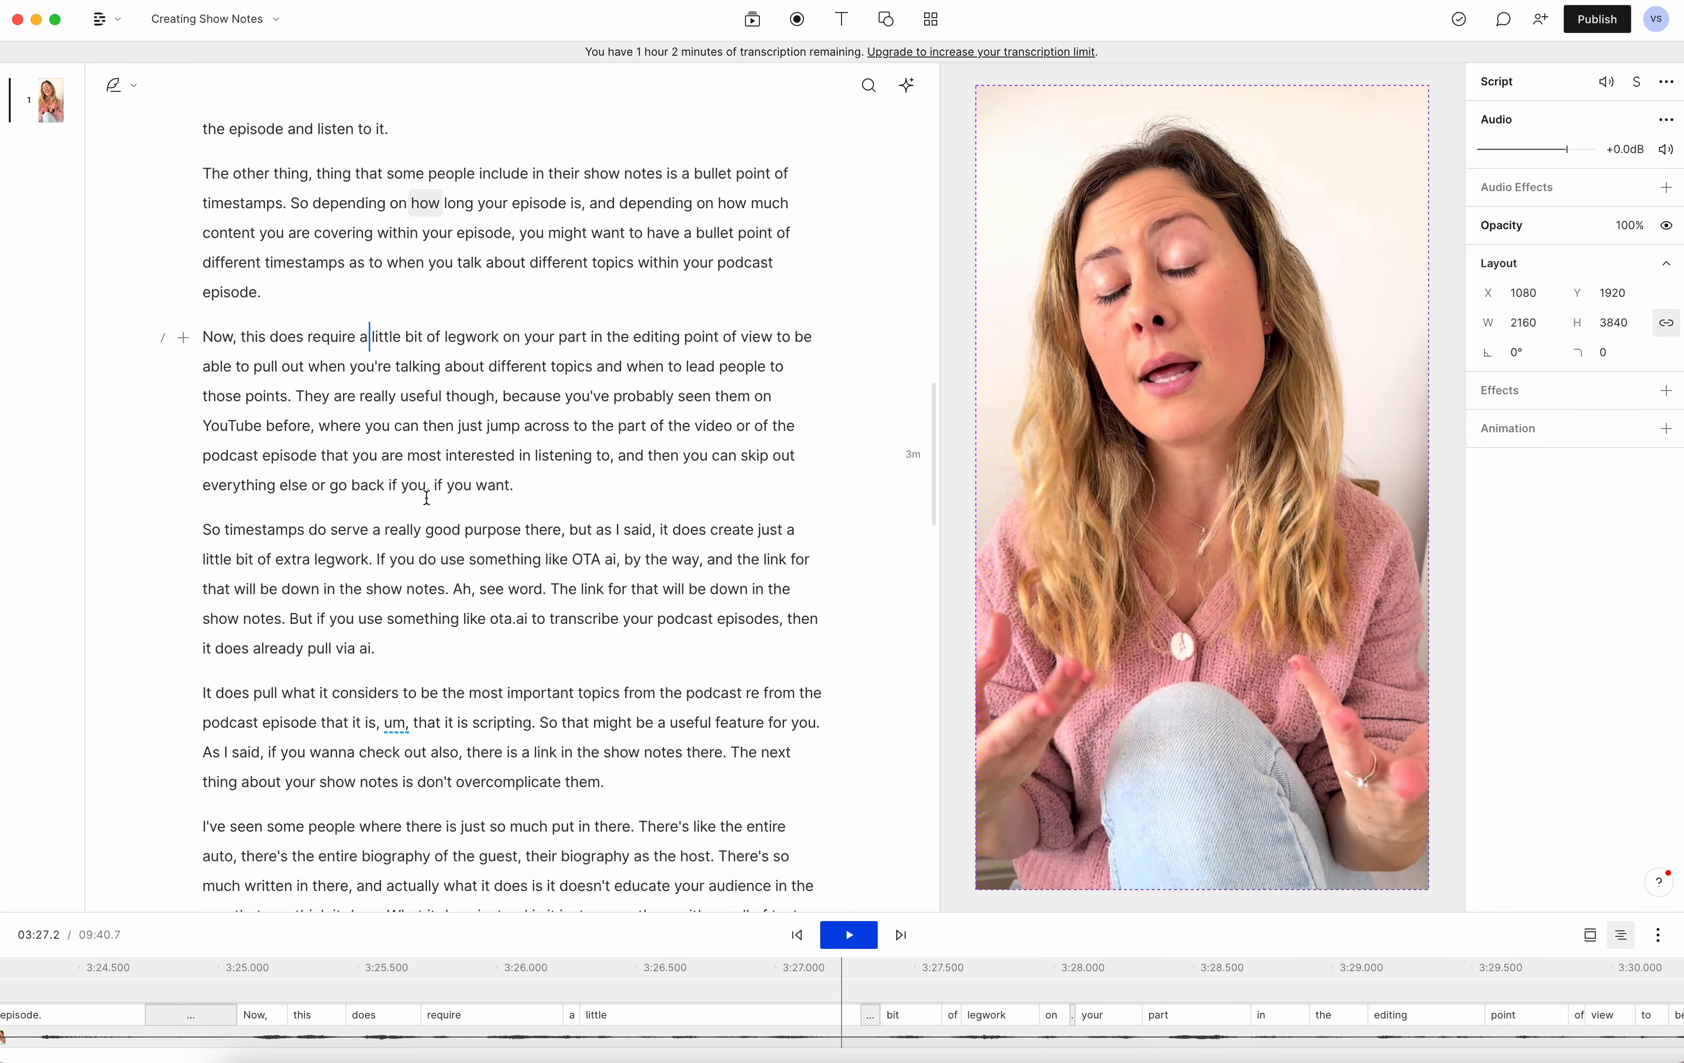
left_click_drag(616, 555, 574, 556)
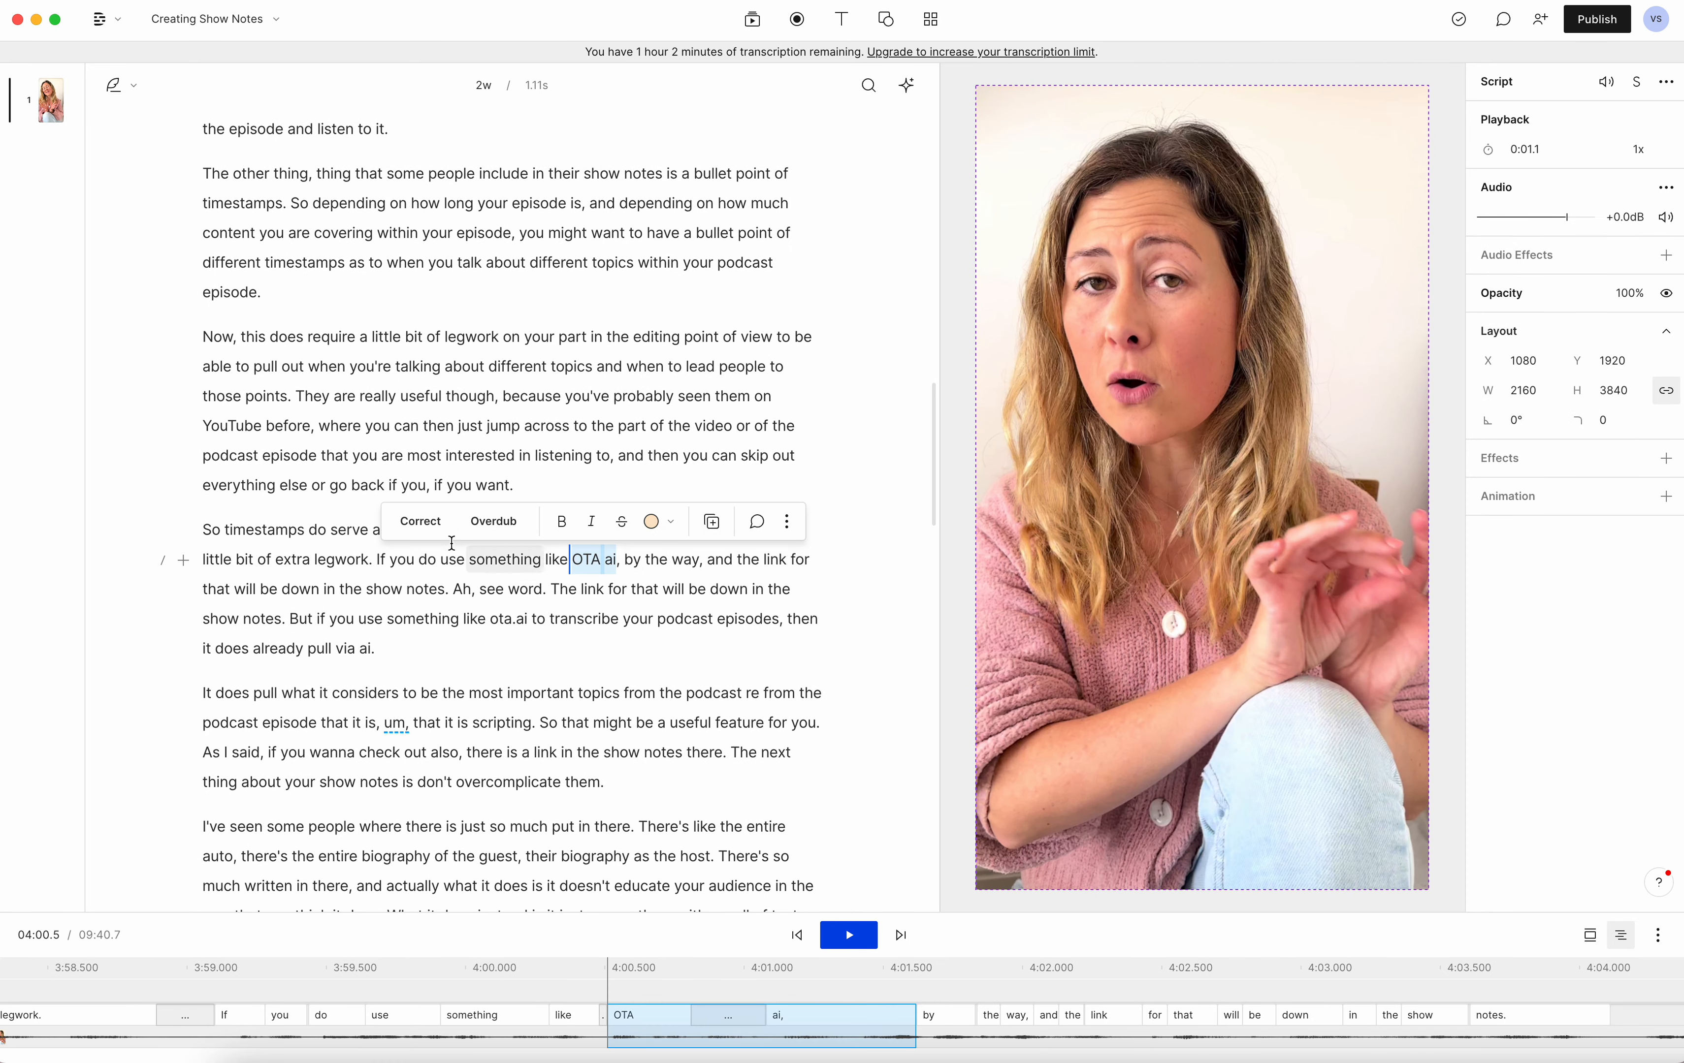
left_click(427, 527)
type("Otter")
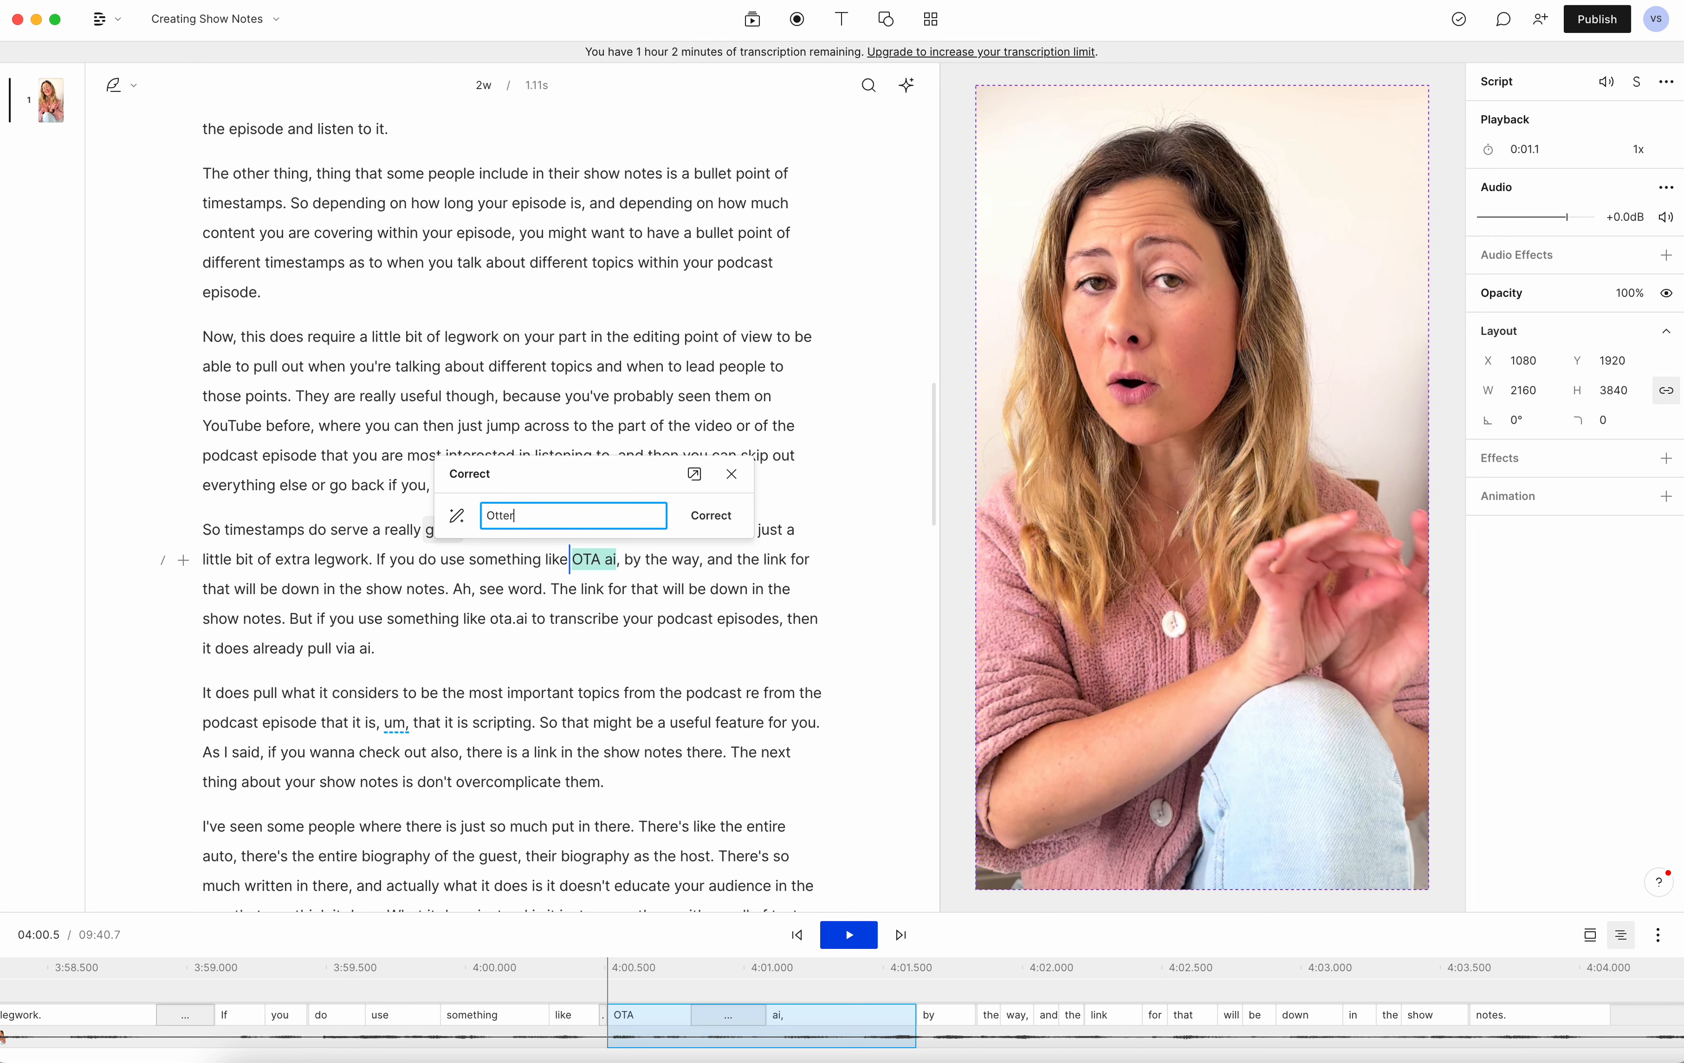
type(".ai")
key("Return")
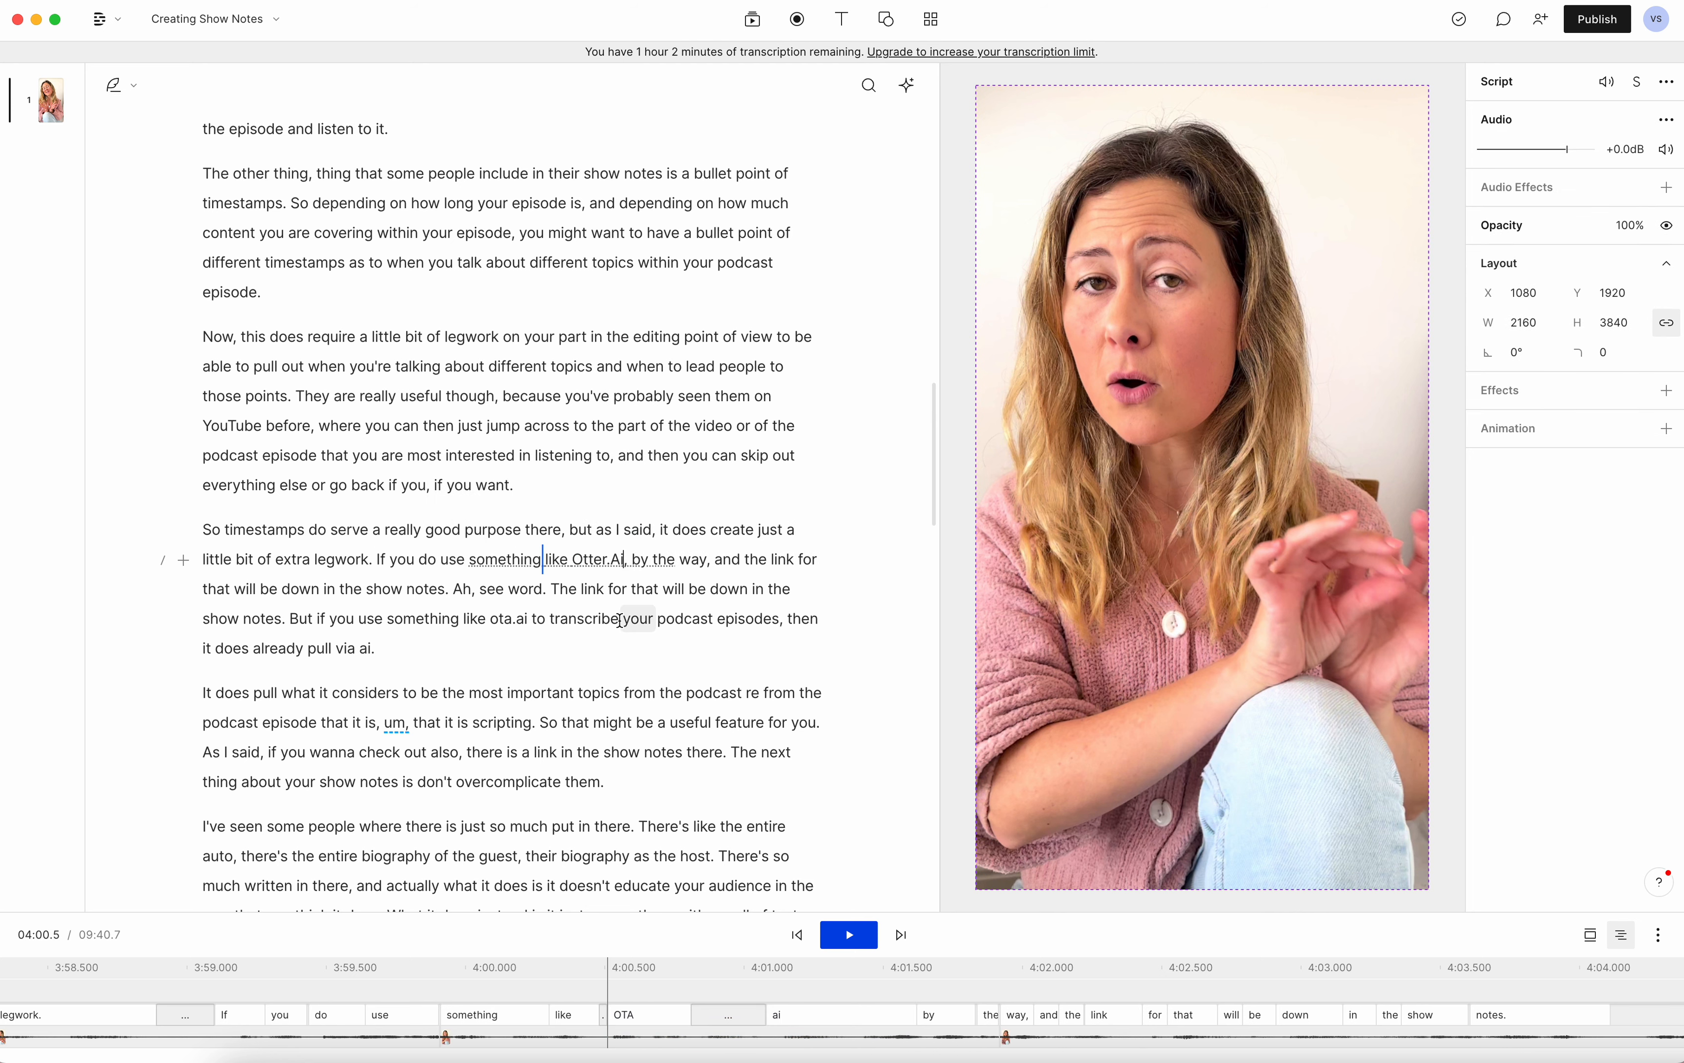
scroll(641, 624, "down", 10)
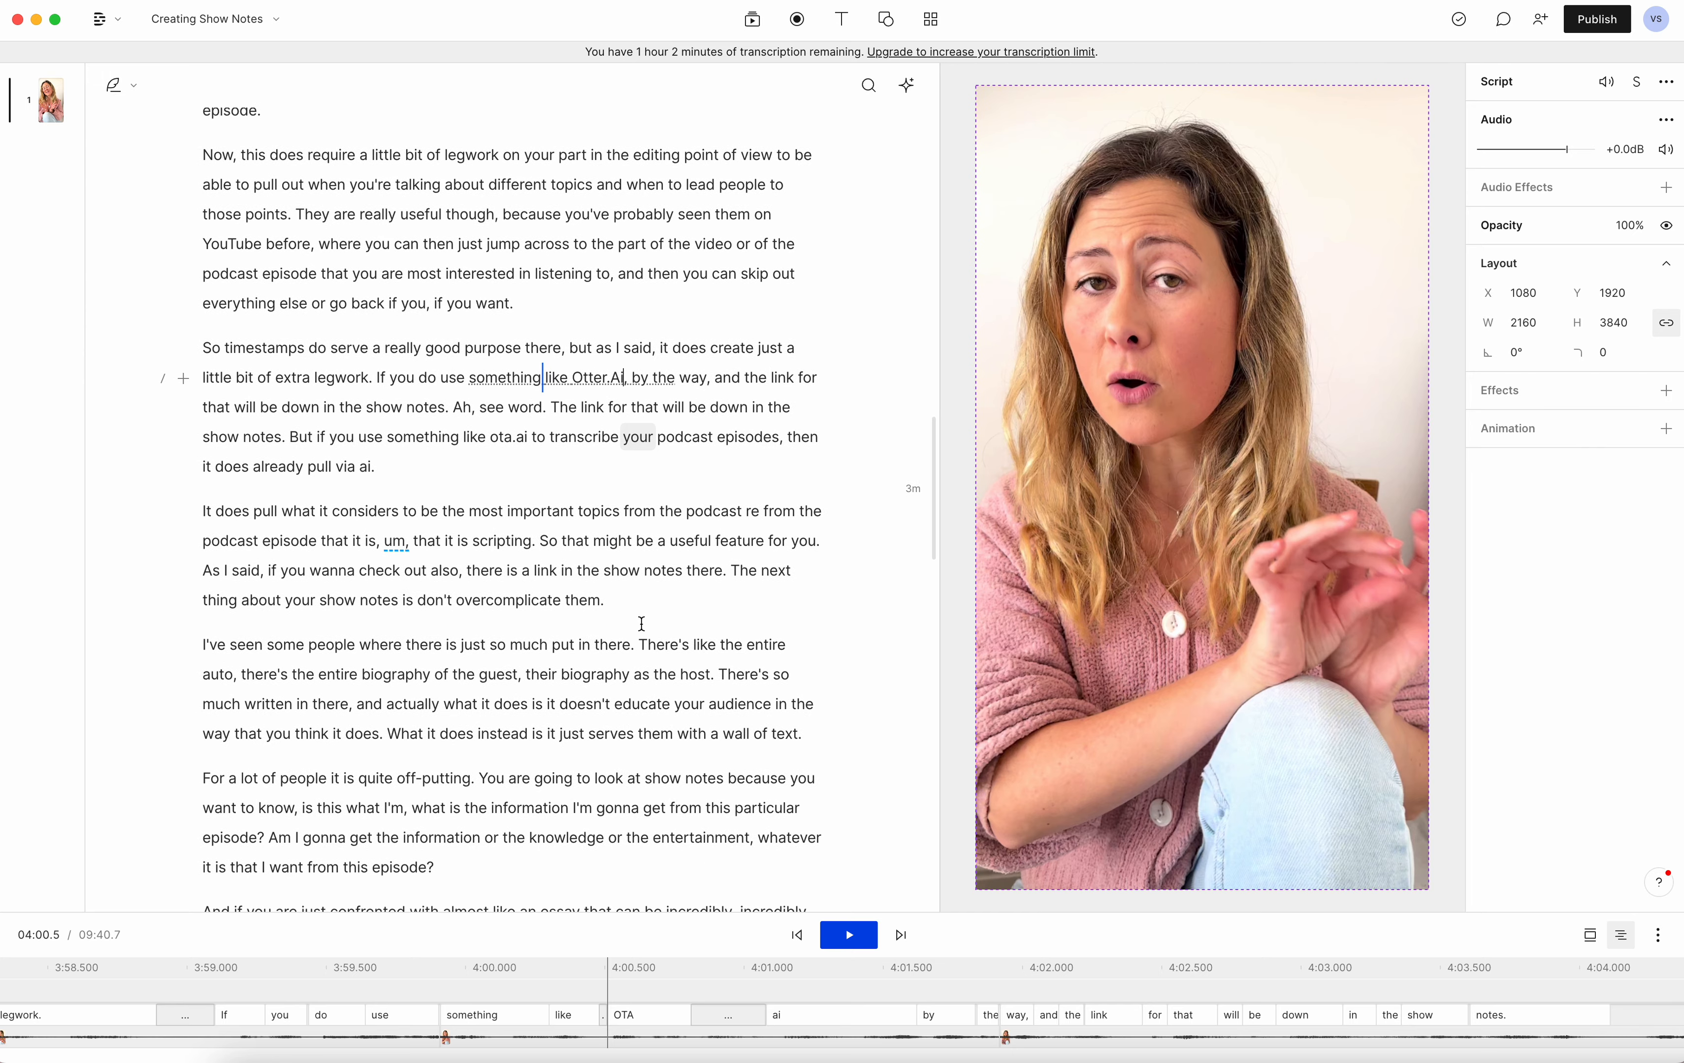
scroll(642, 625, "down", 3)
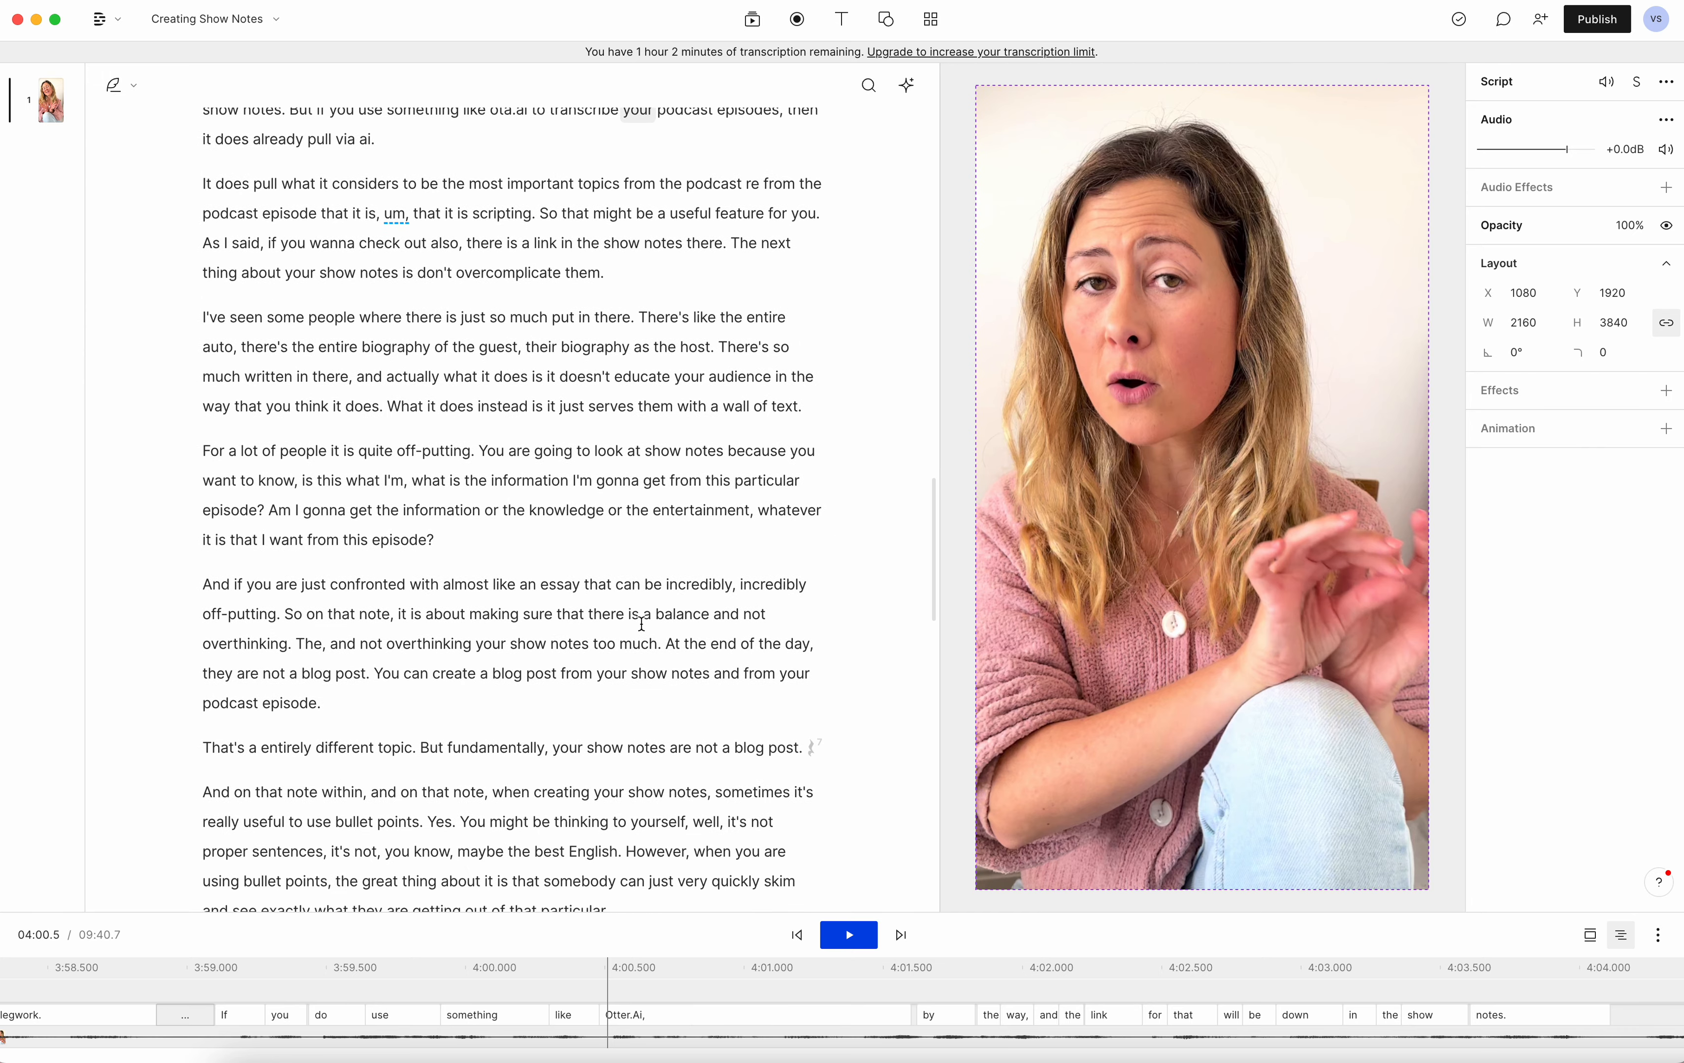
scroll(642, 625, "up", 20)
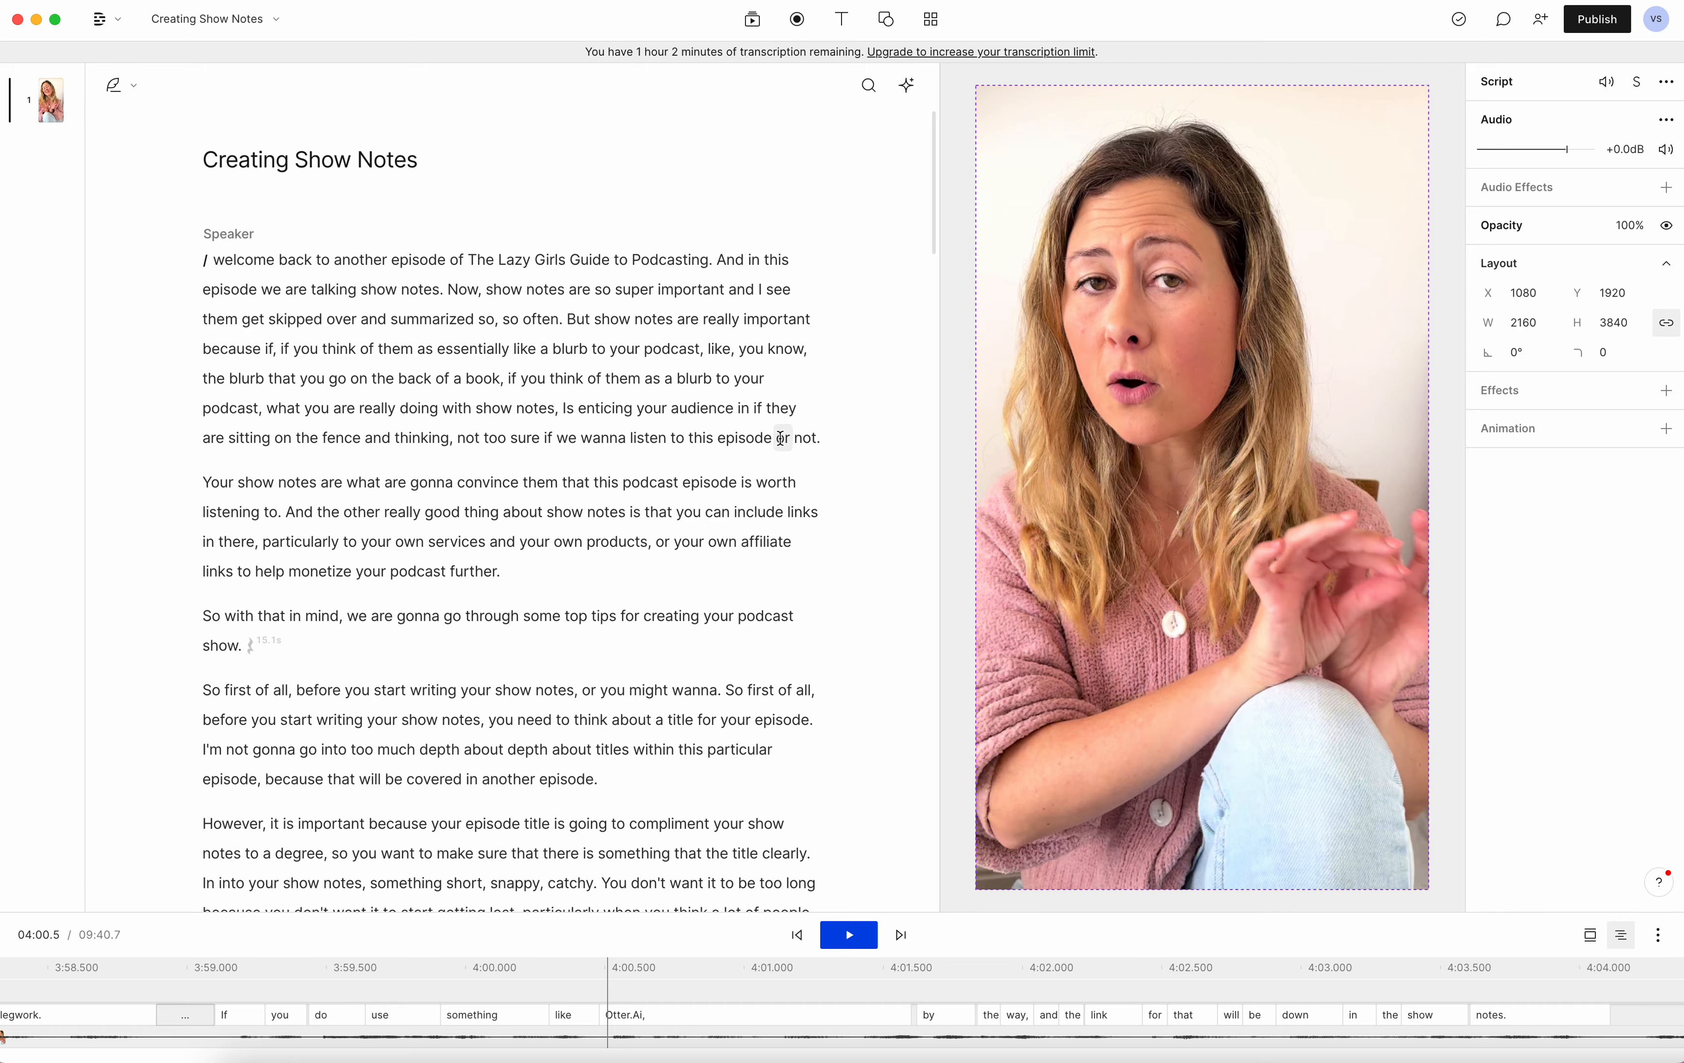
- Play back the corrected "Otter.Ai" passage in the timestamps paragraph to check the transcript against the audio
scroll(705, 415, "down", 20)
scroll(704, 415, "down", 20)
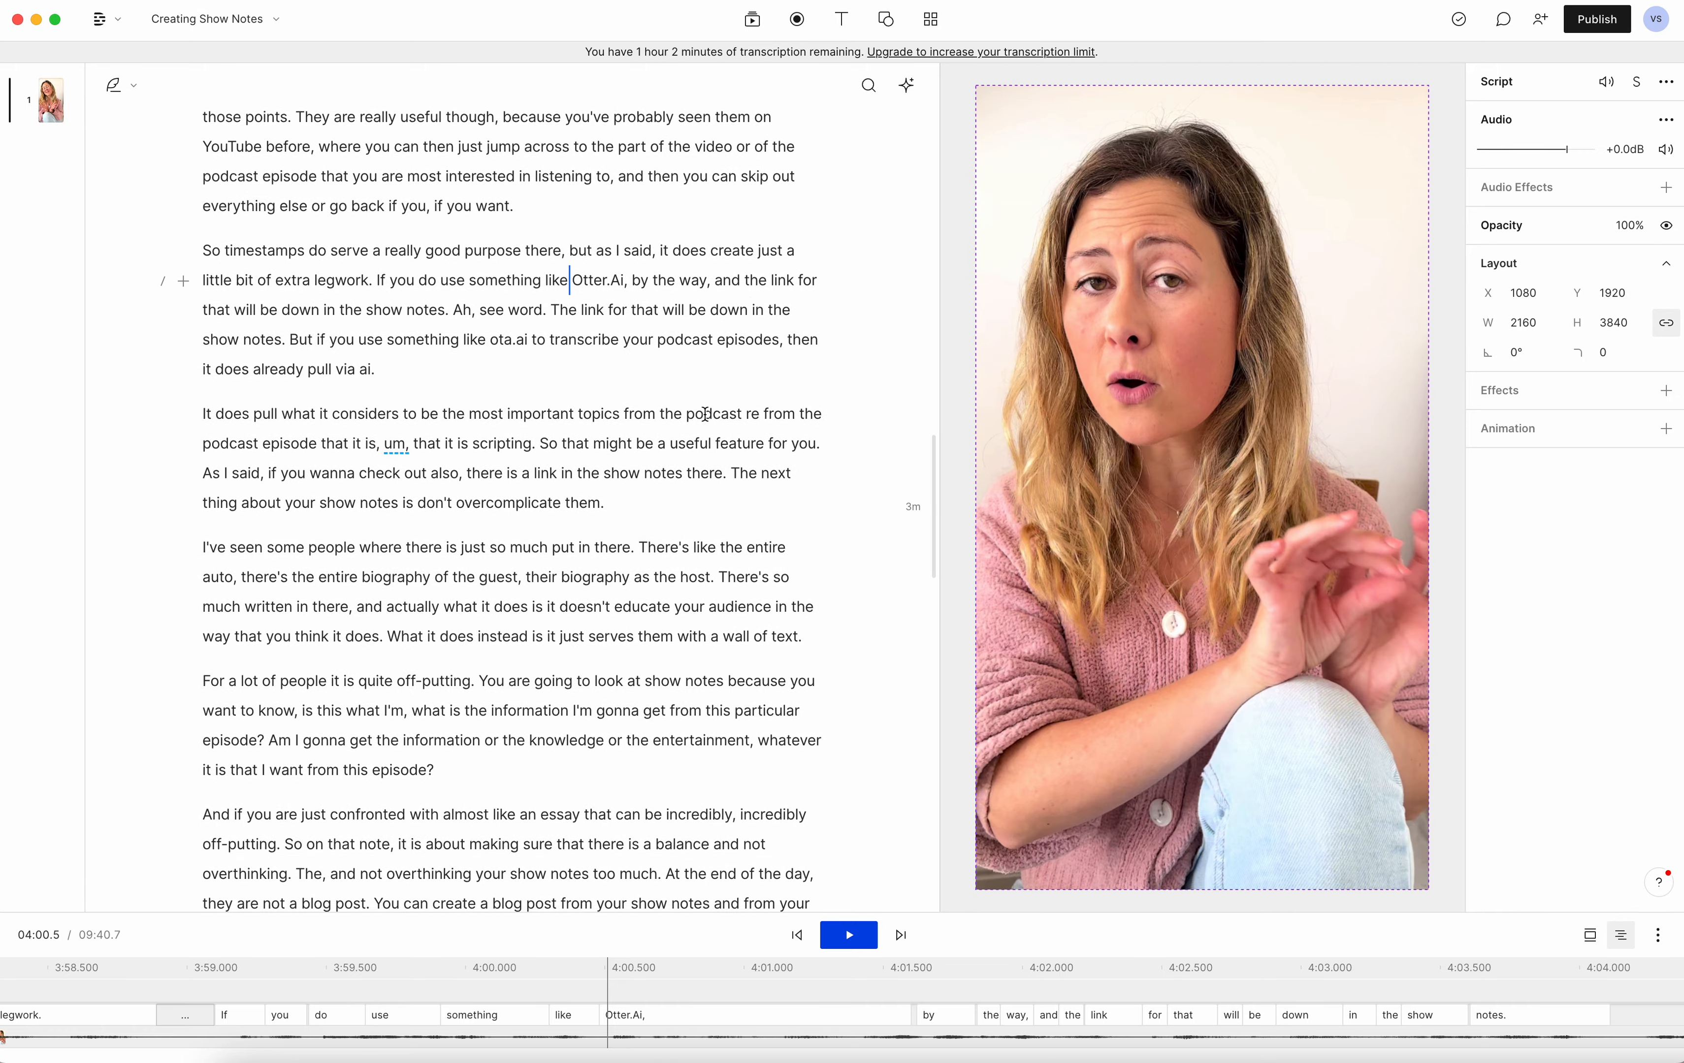
scroll(705, 415, "up", 20)
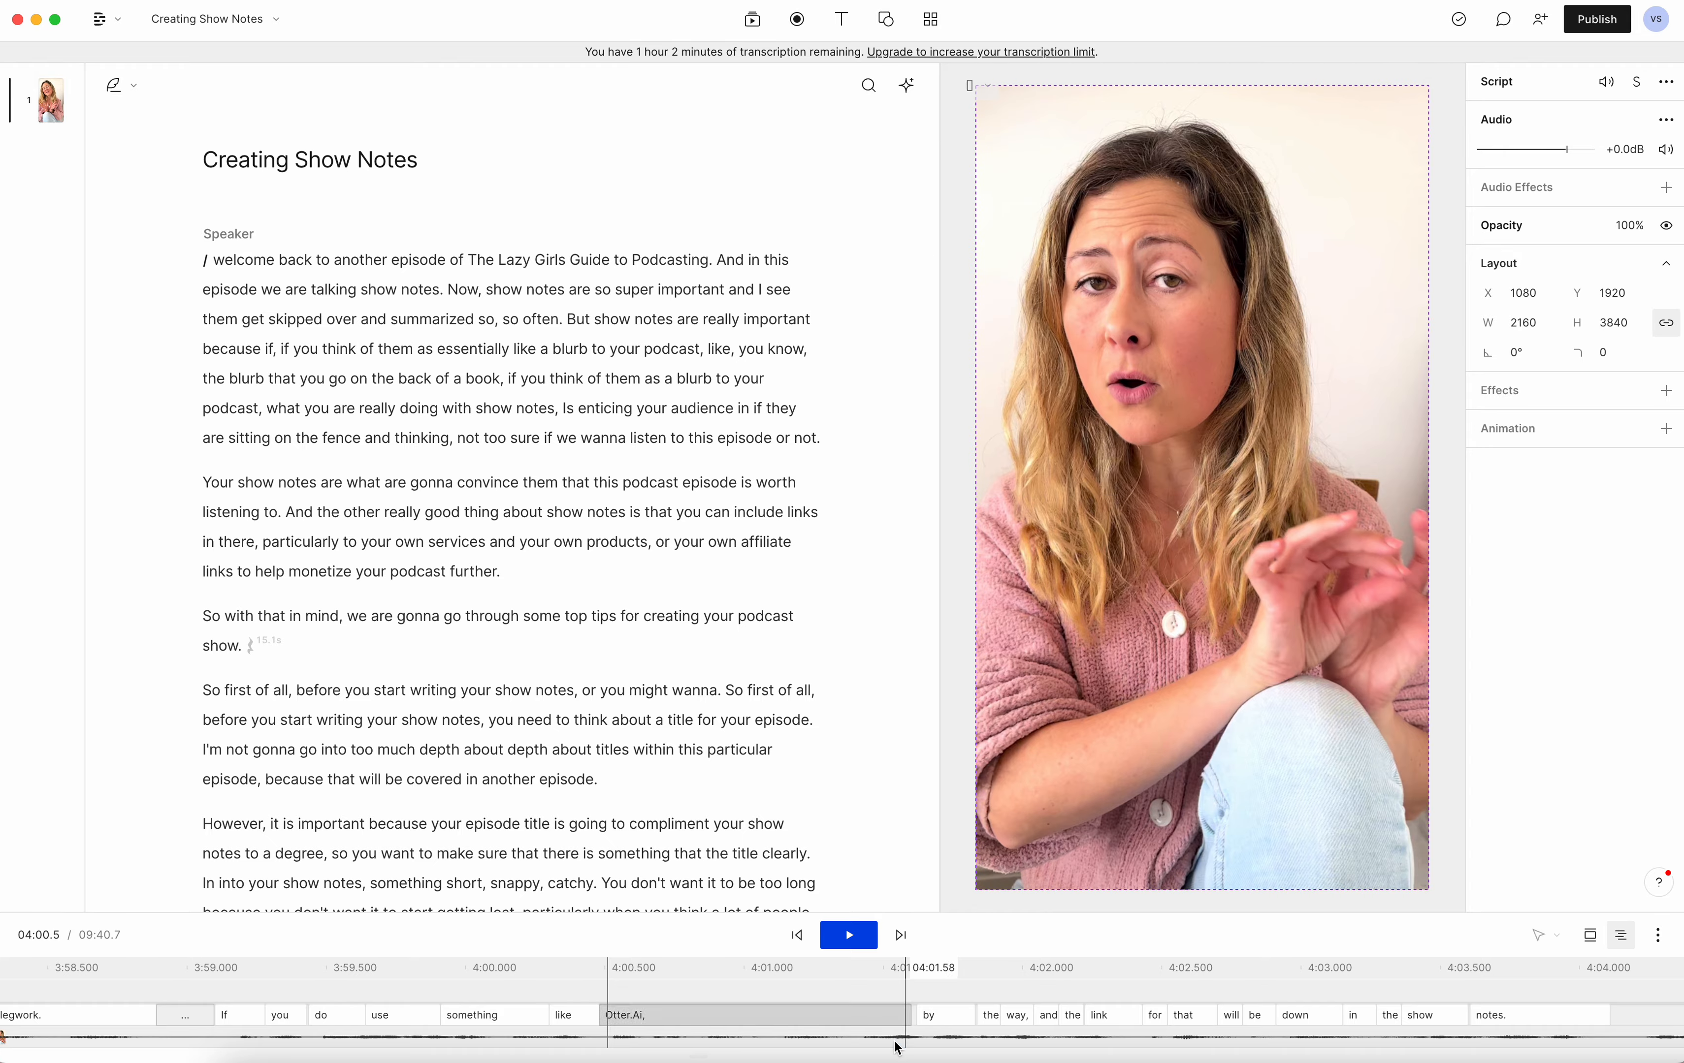
left_click(850, 939)
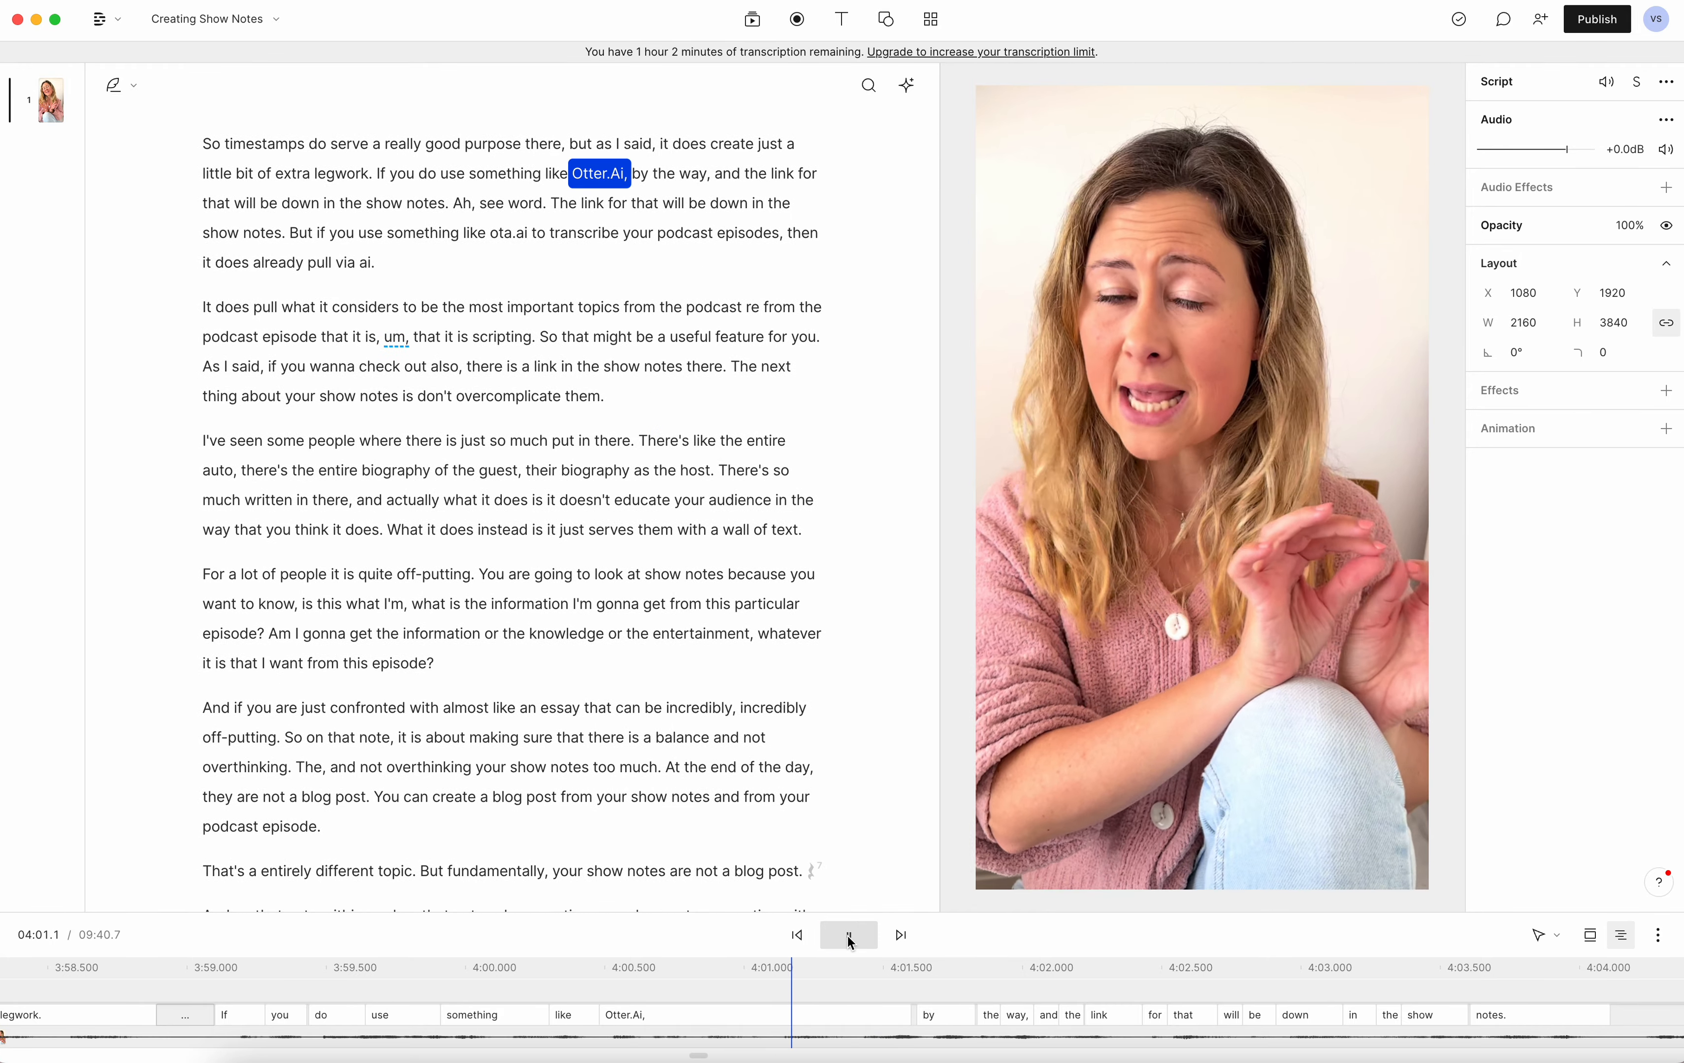
left_click(850, 938)
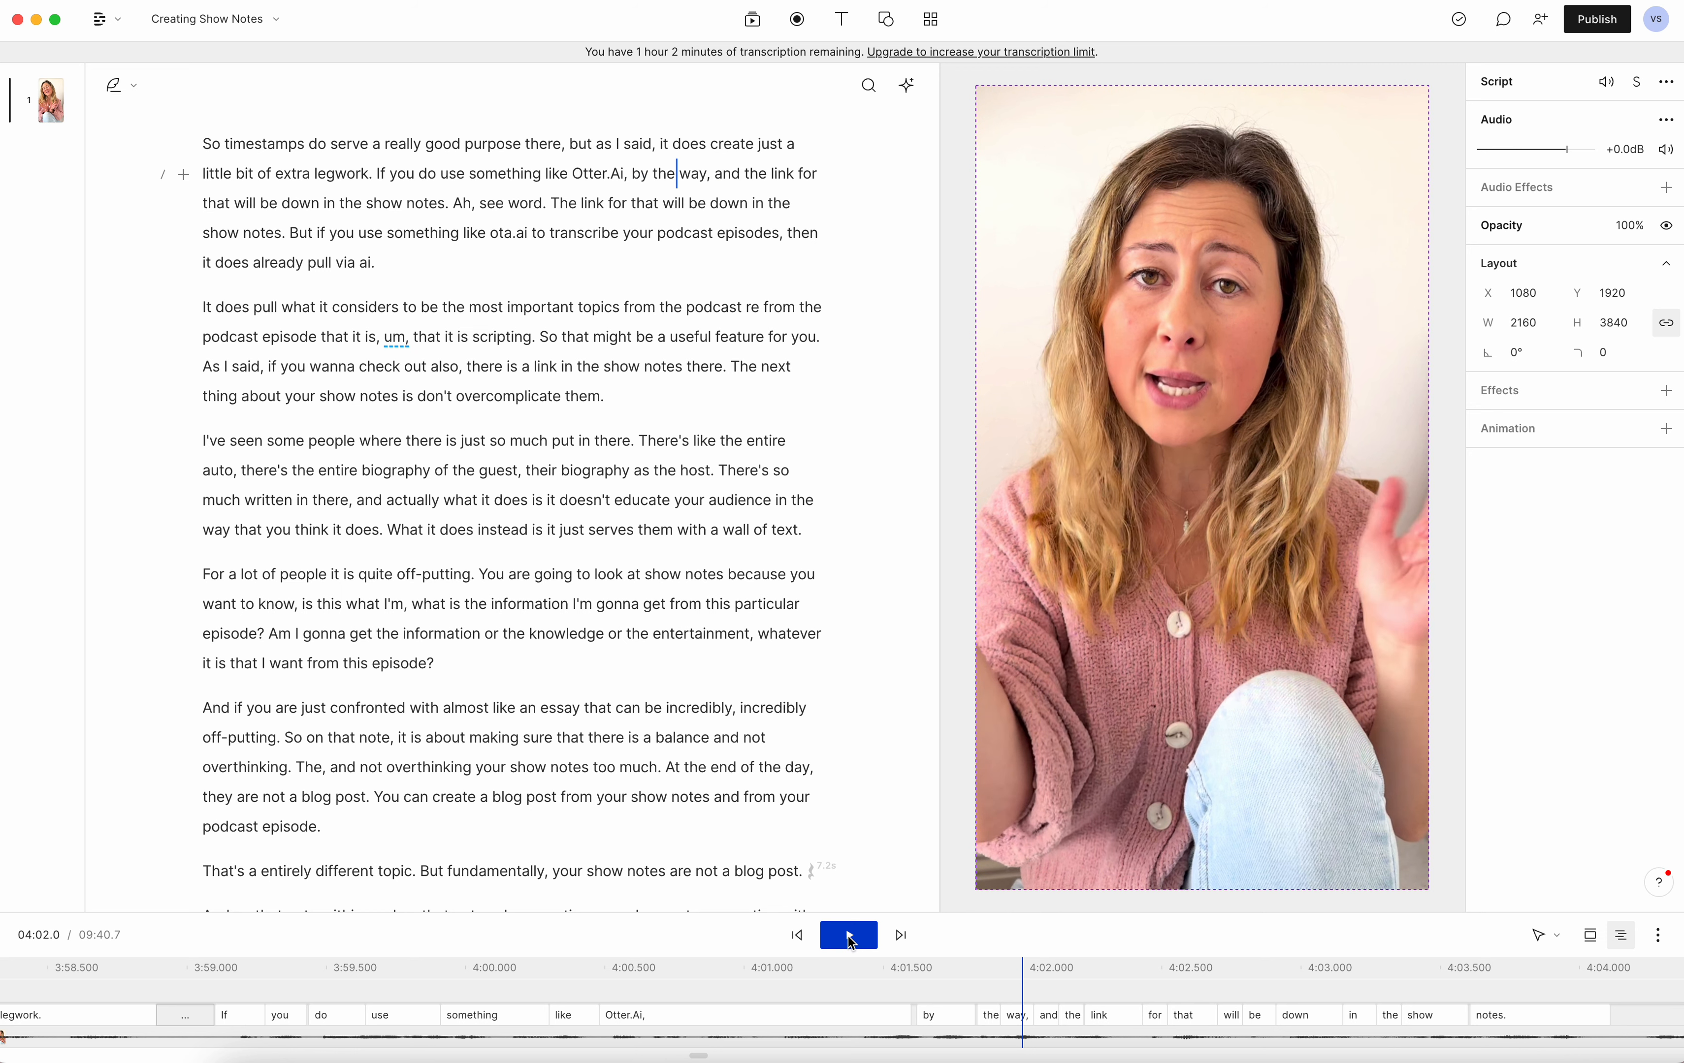
- Add captions to the video with the Karaoke: Classic template and move them slightly lower, to Y 2762
left_click(669, 603)
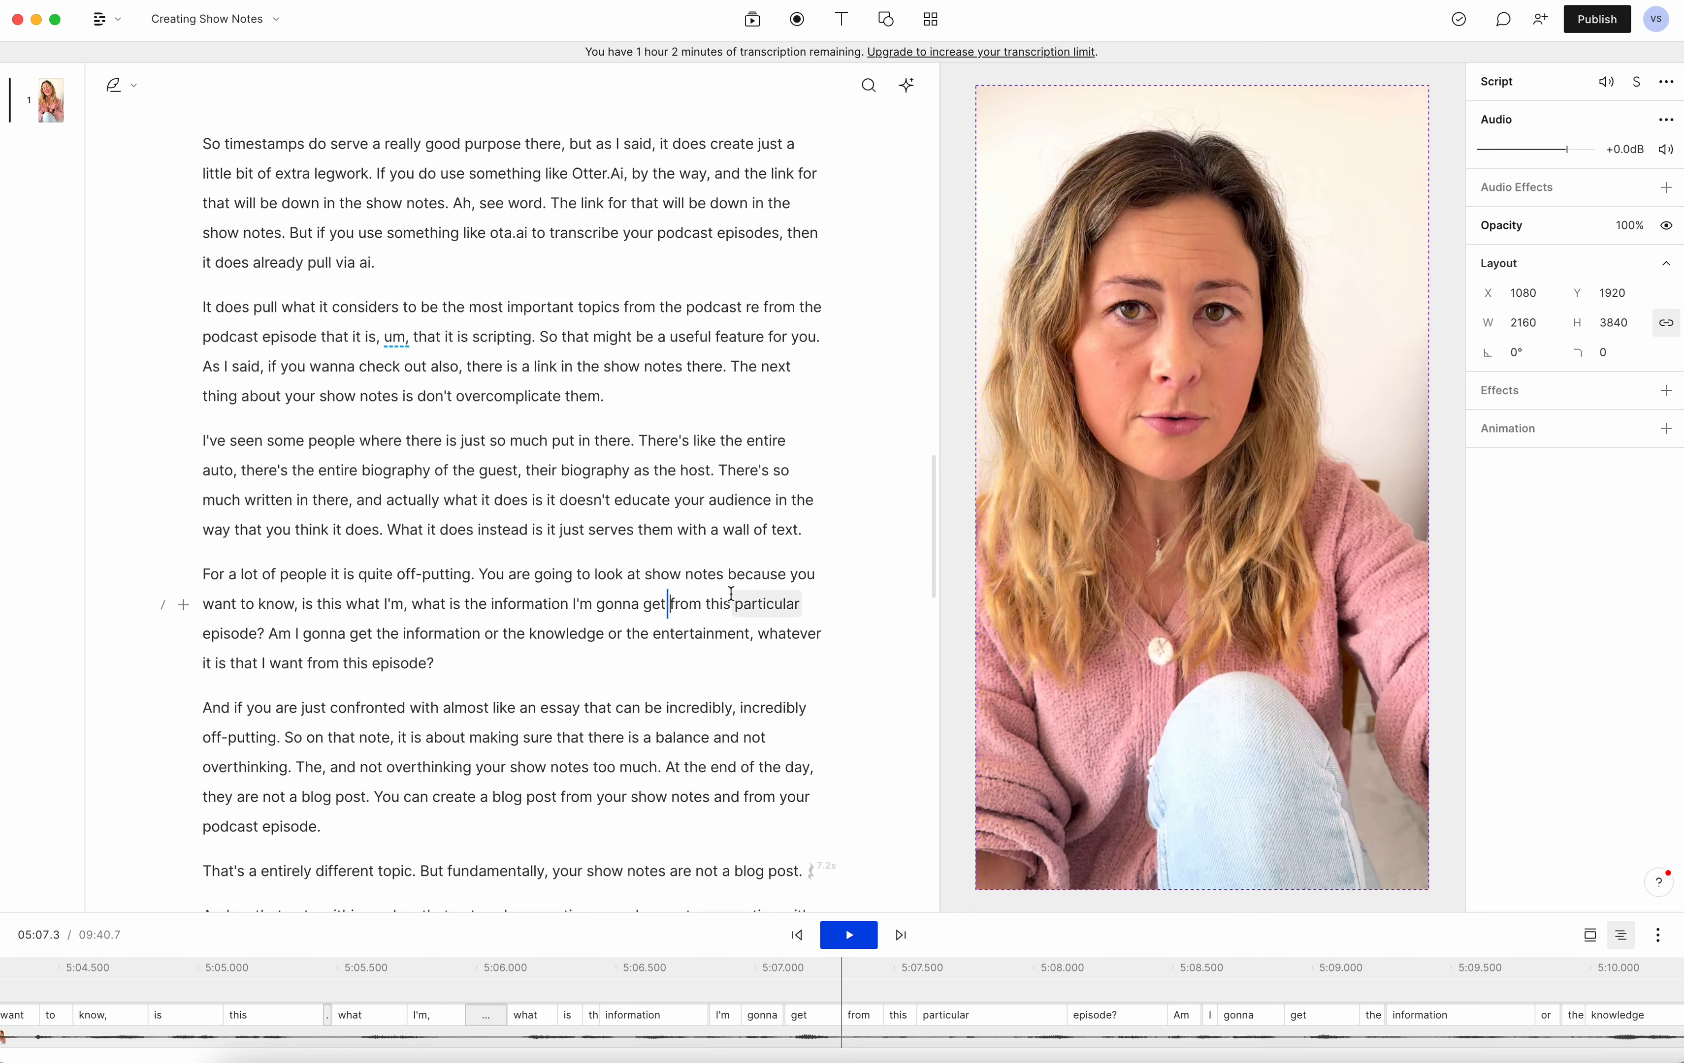
left_click(931, 20)
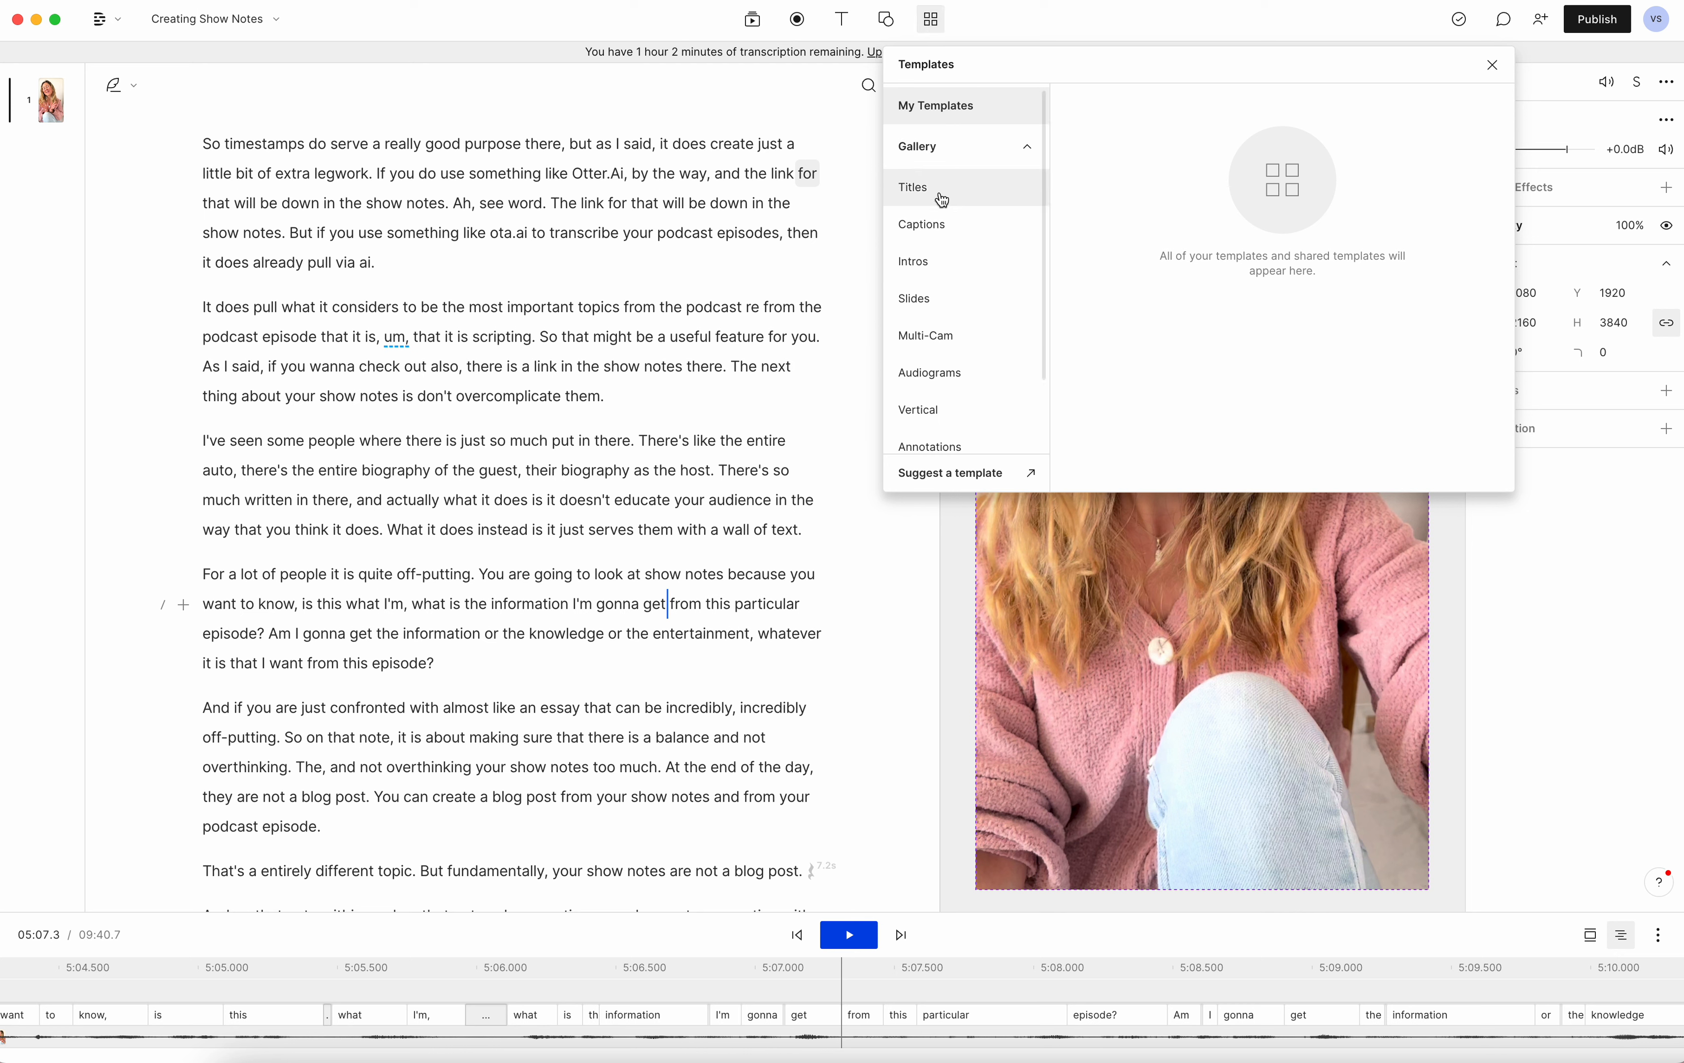
left_click(965, 232)
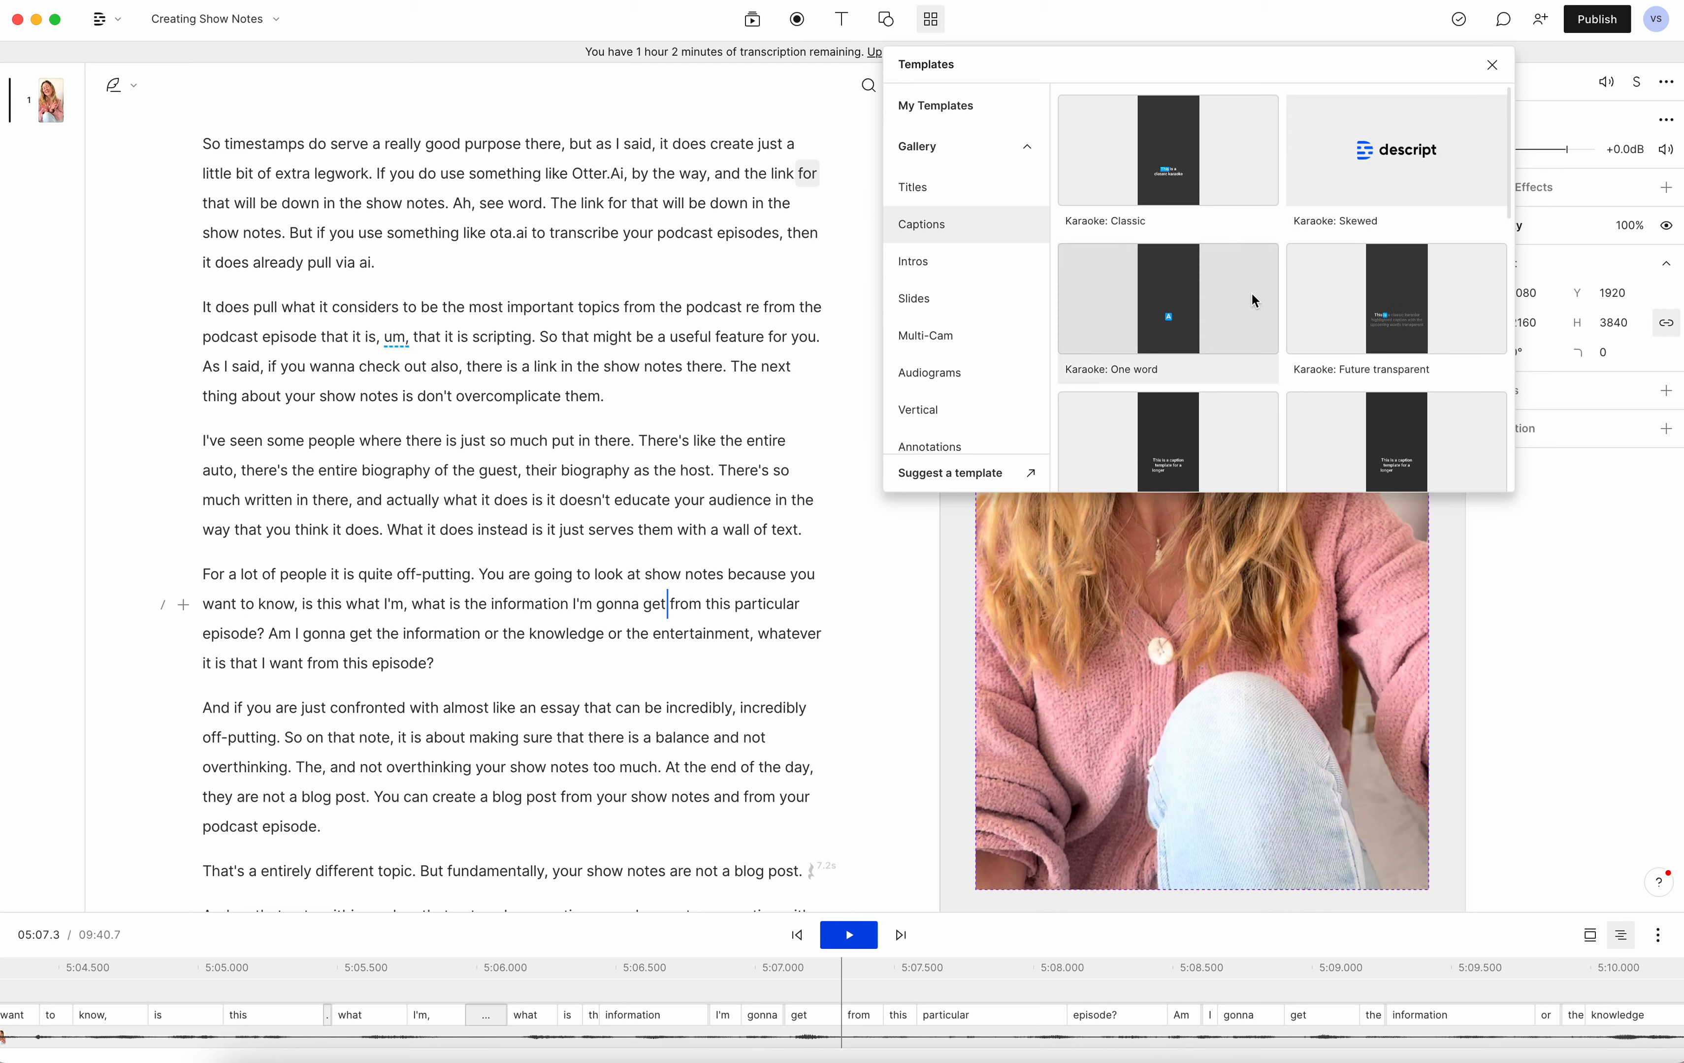
scroll(1251, 292, "down", 5)
scroll(1251, 292, "down", 6)
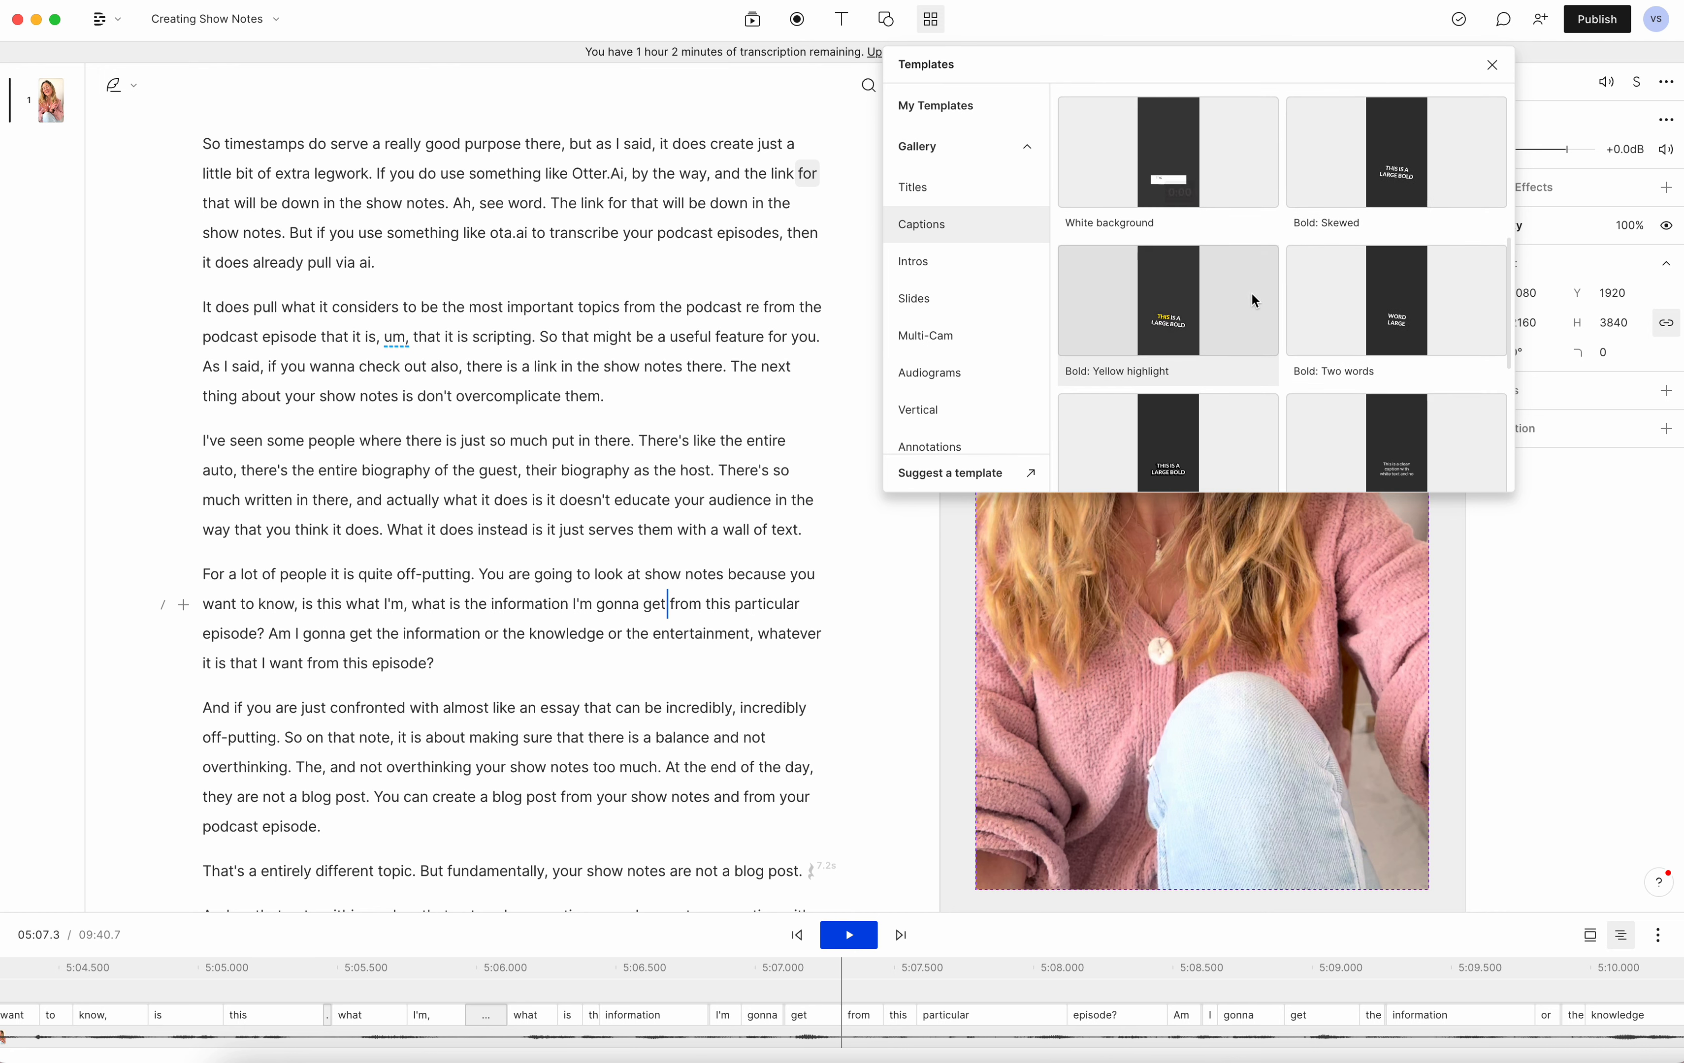
scroll(1251, 292, "up", 12)
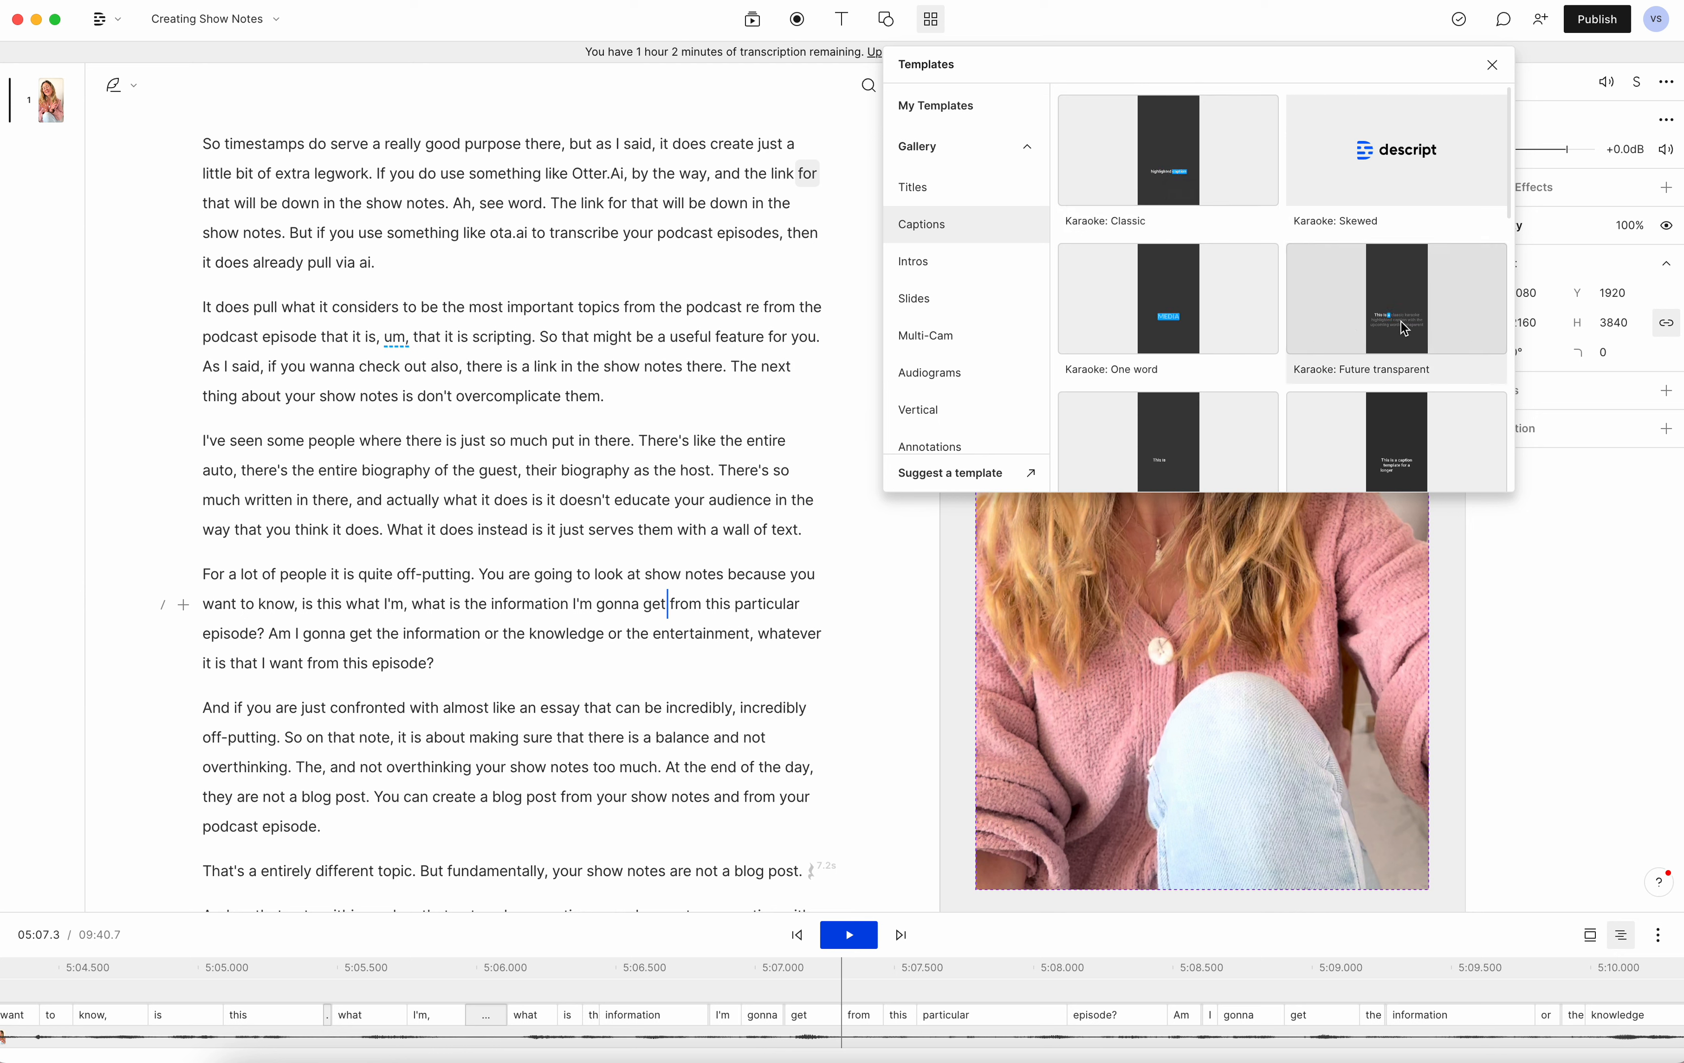
scroll(1344, 287, "down", 3)
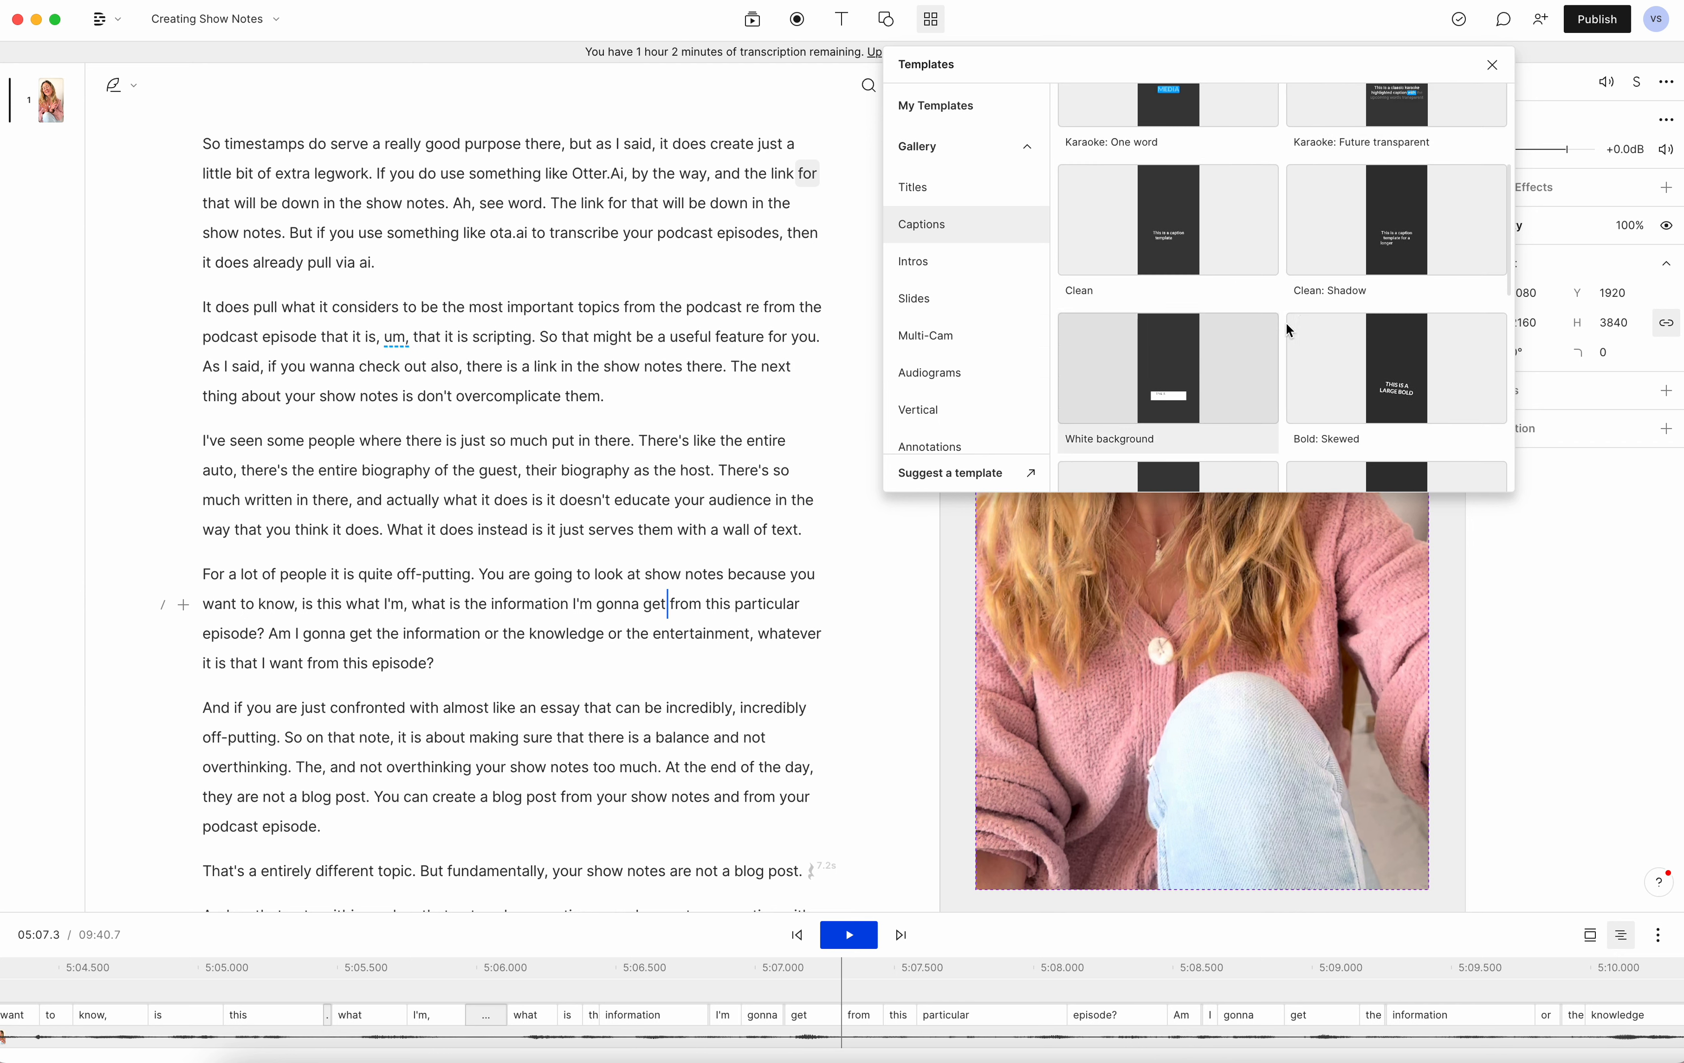
scroll(1216, 329, "down", 1)
scroll(1217, 330, "down", 5)
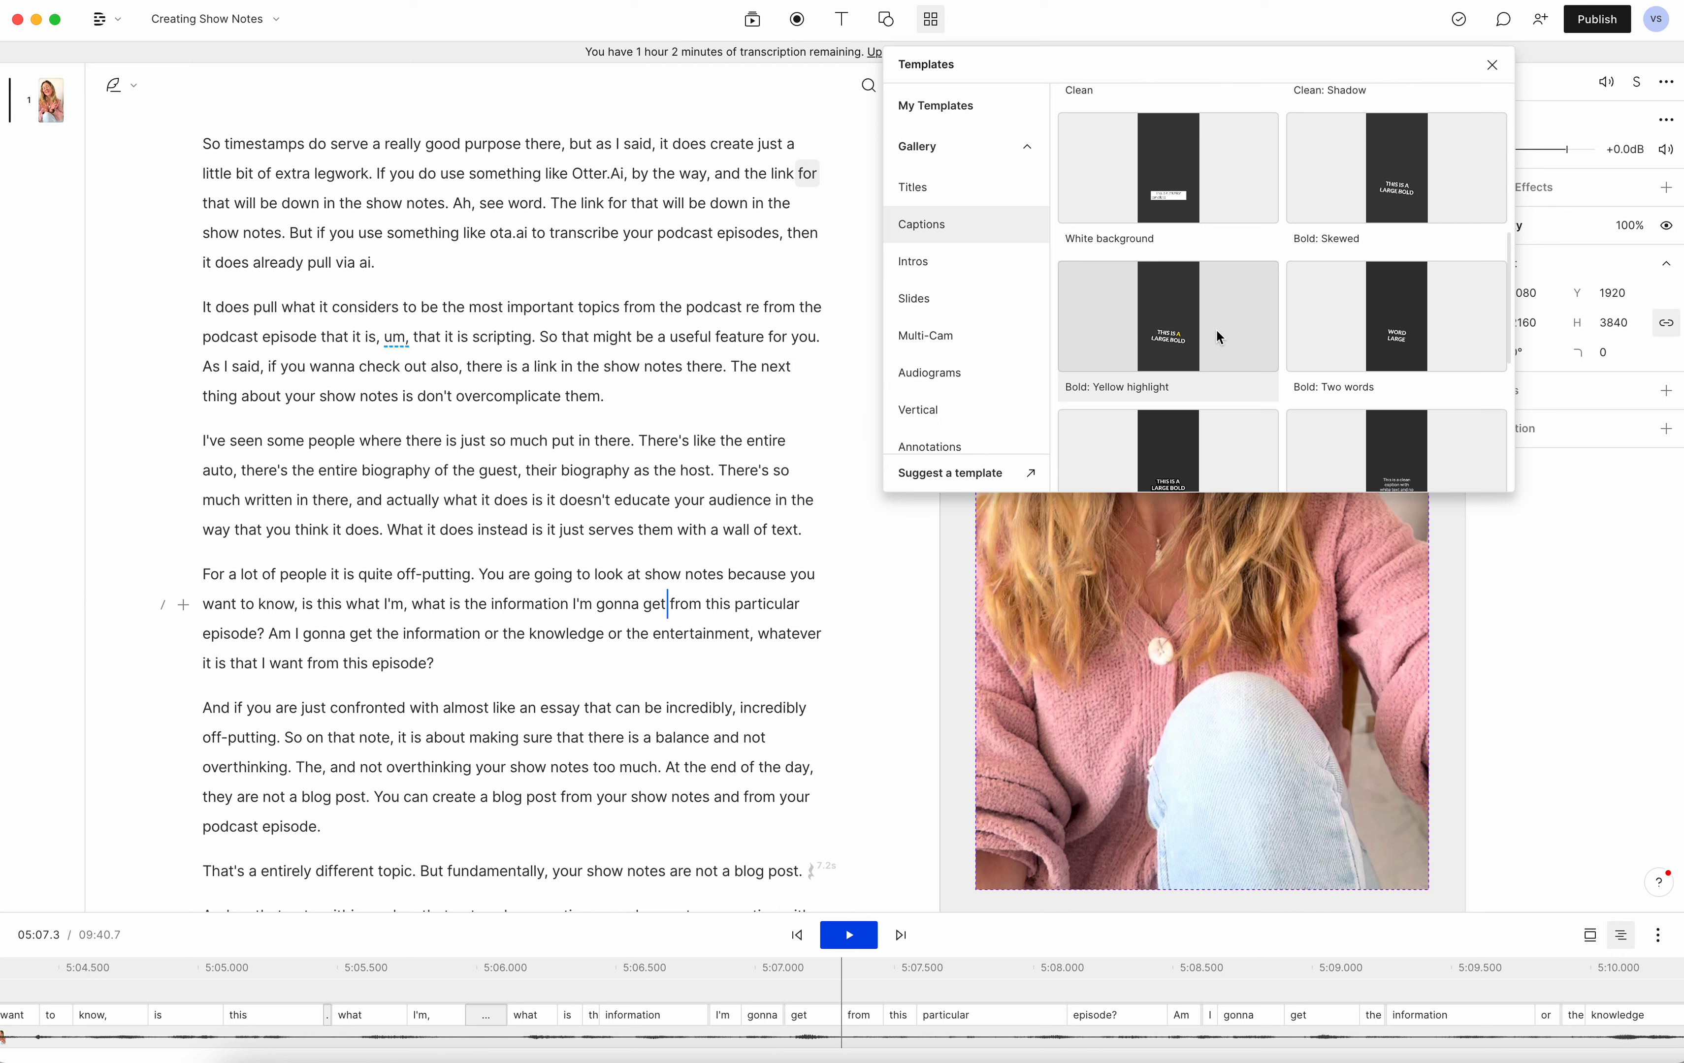
scroll(1217, 331, "down", 1)
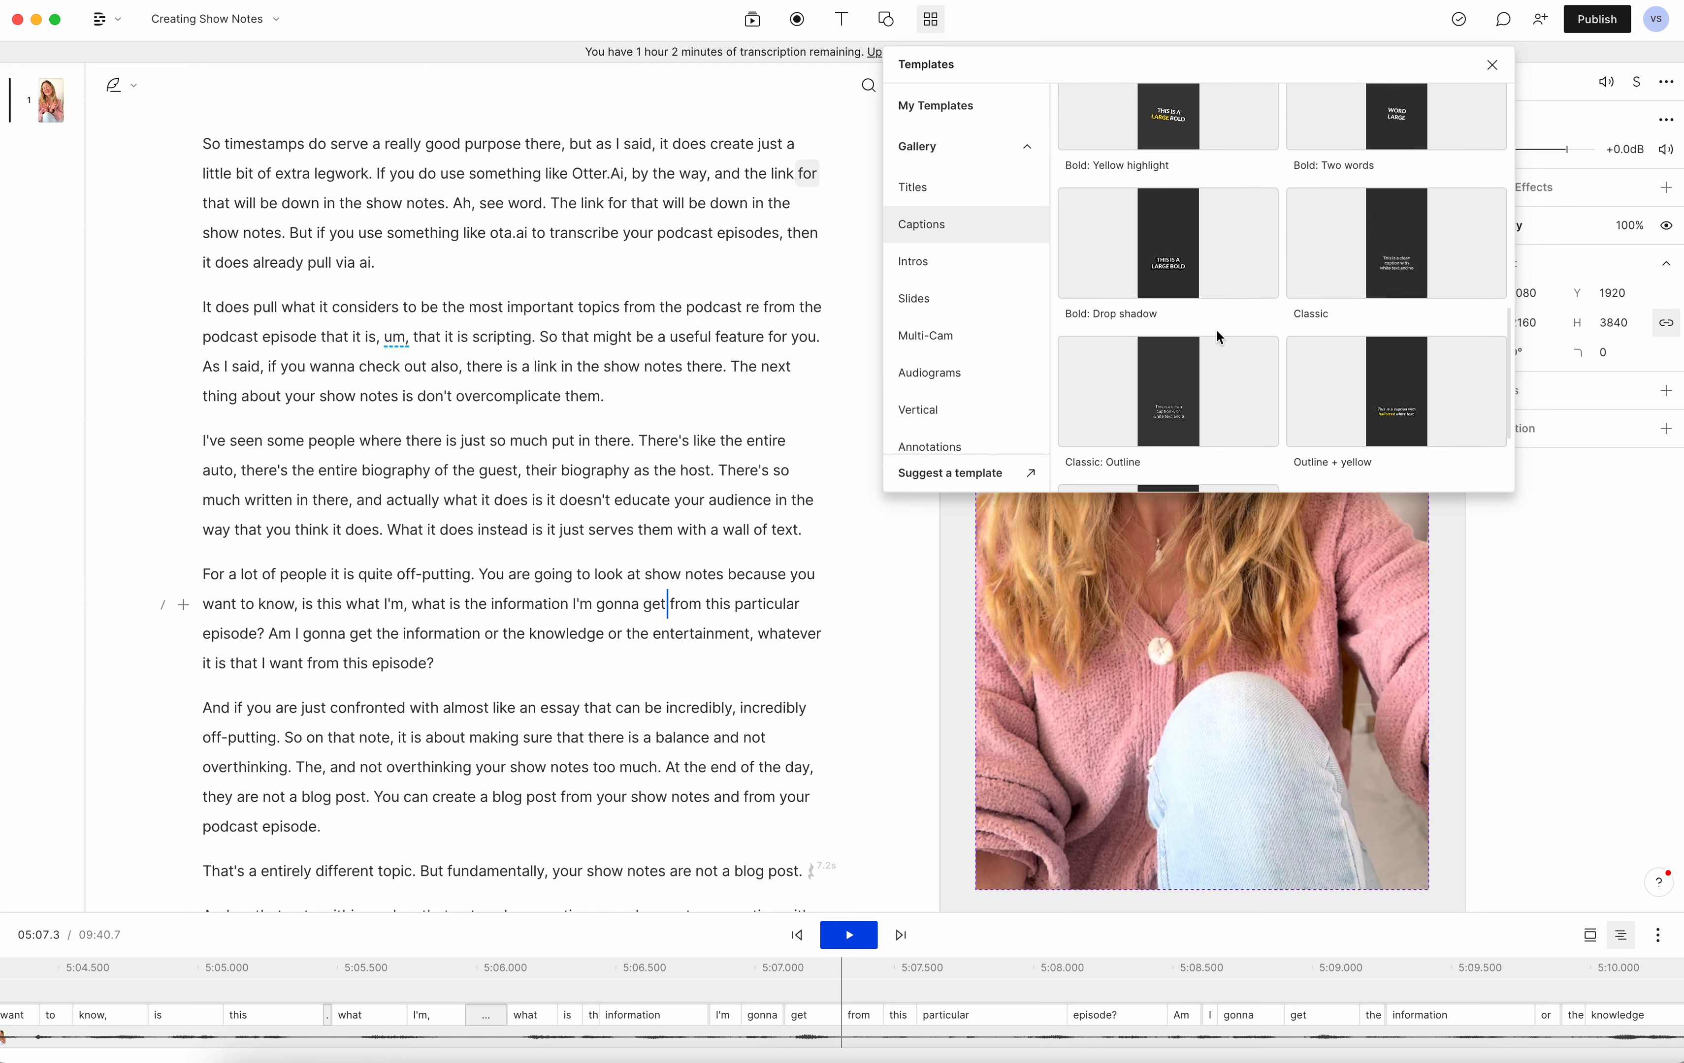
scroll(1219, 337, "down", 4)
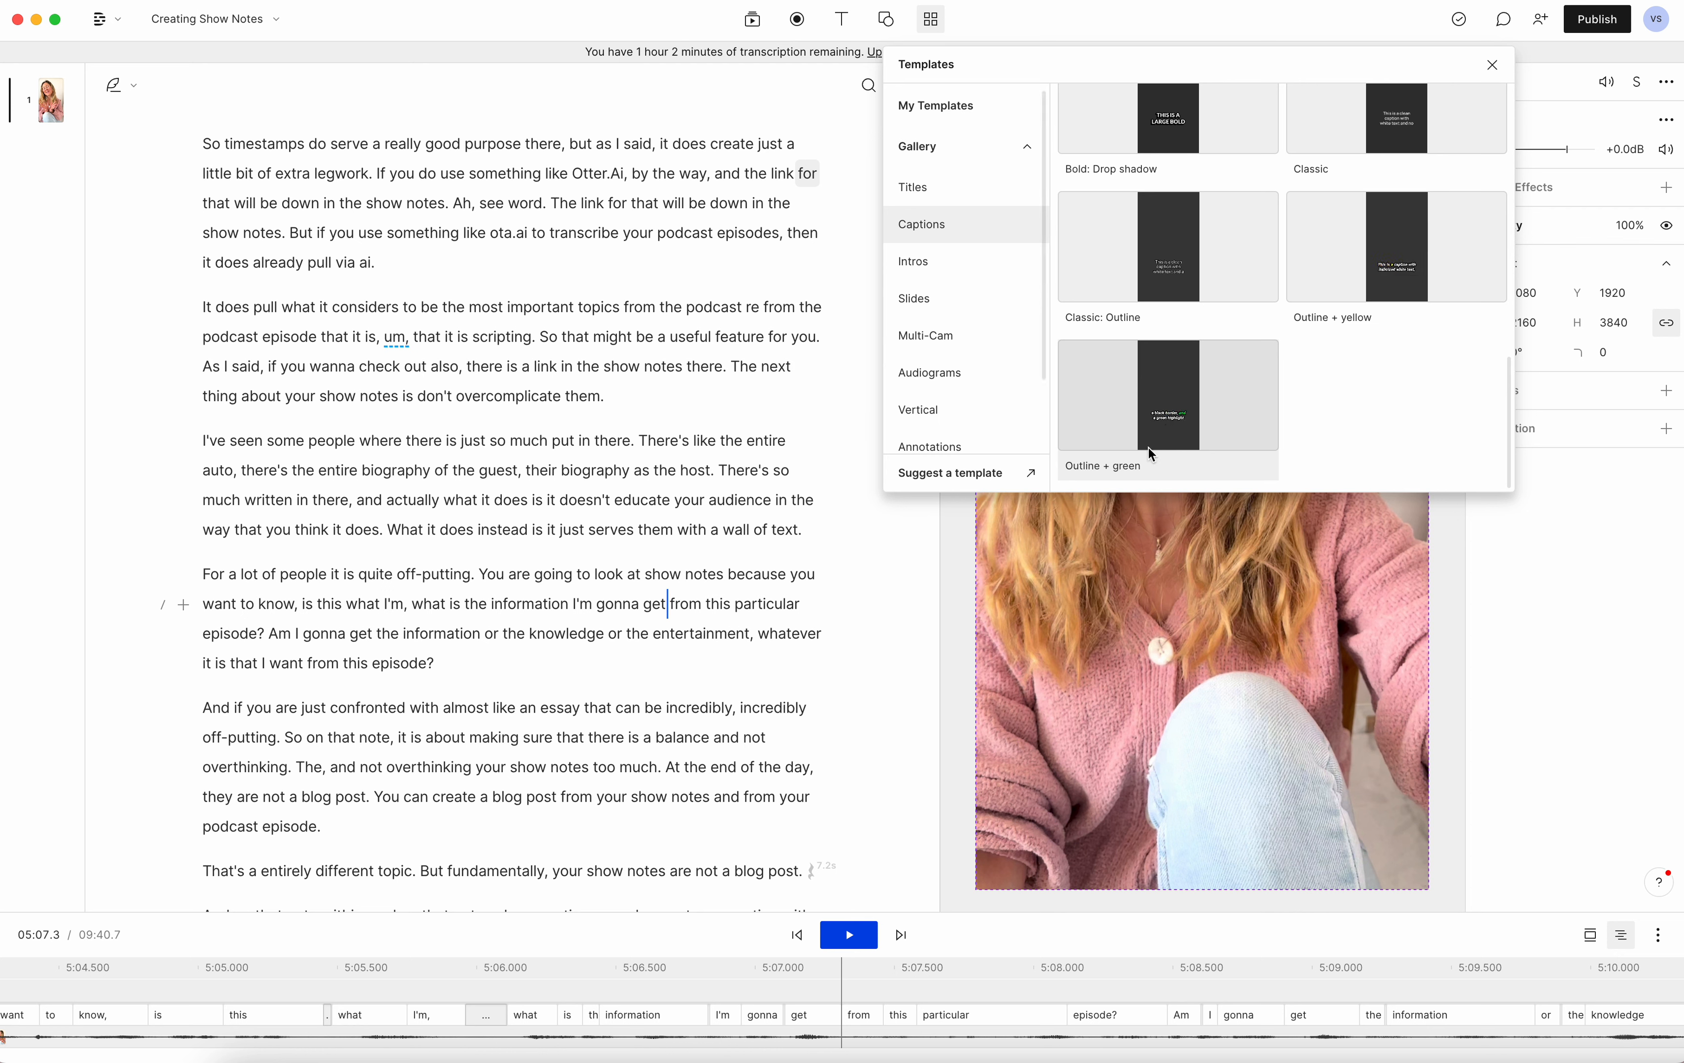
scroll(1179, 395, "up", 5)
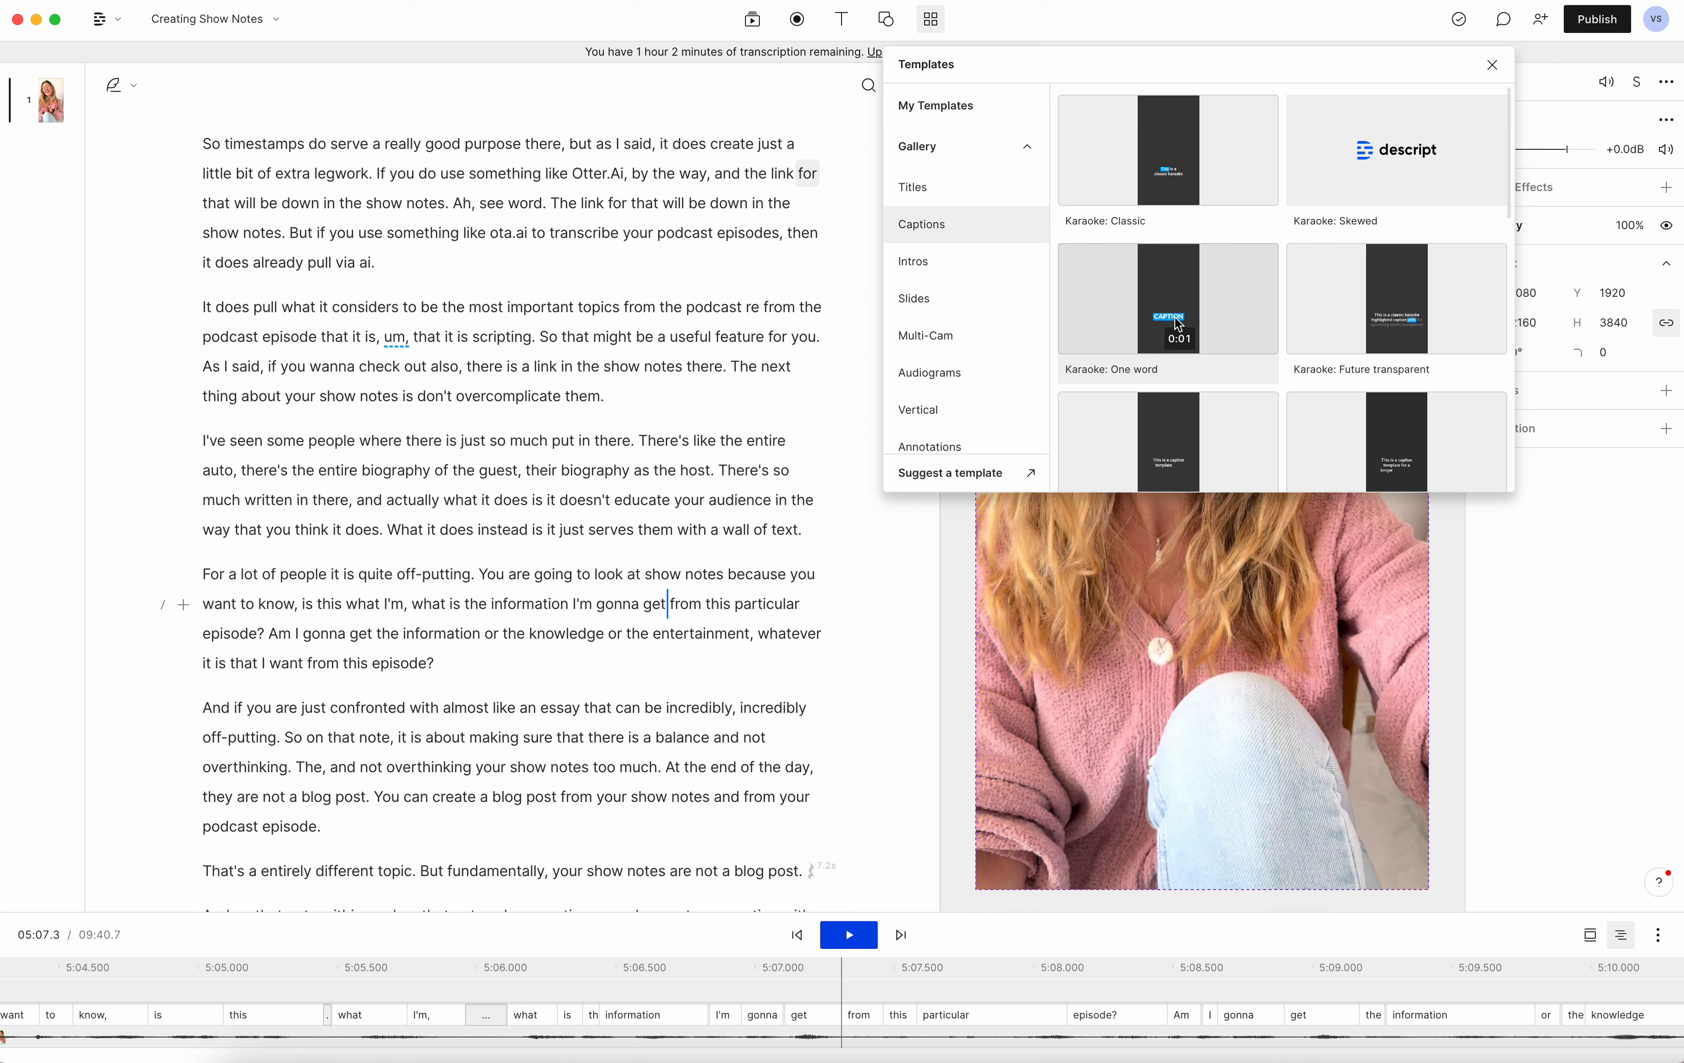
left_click(1175, 146)
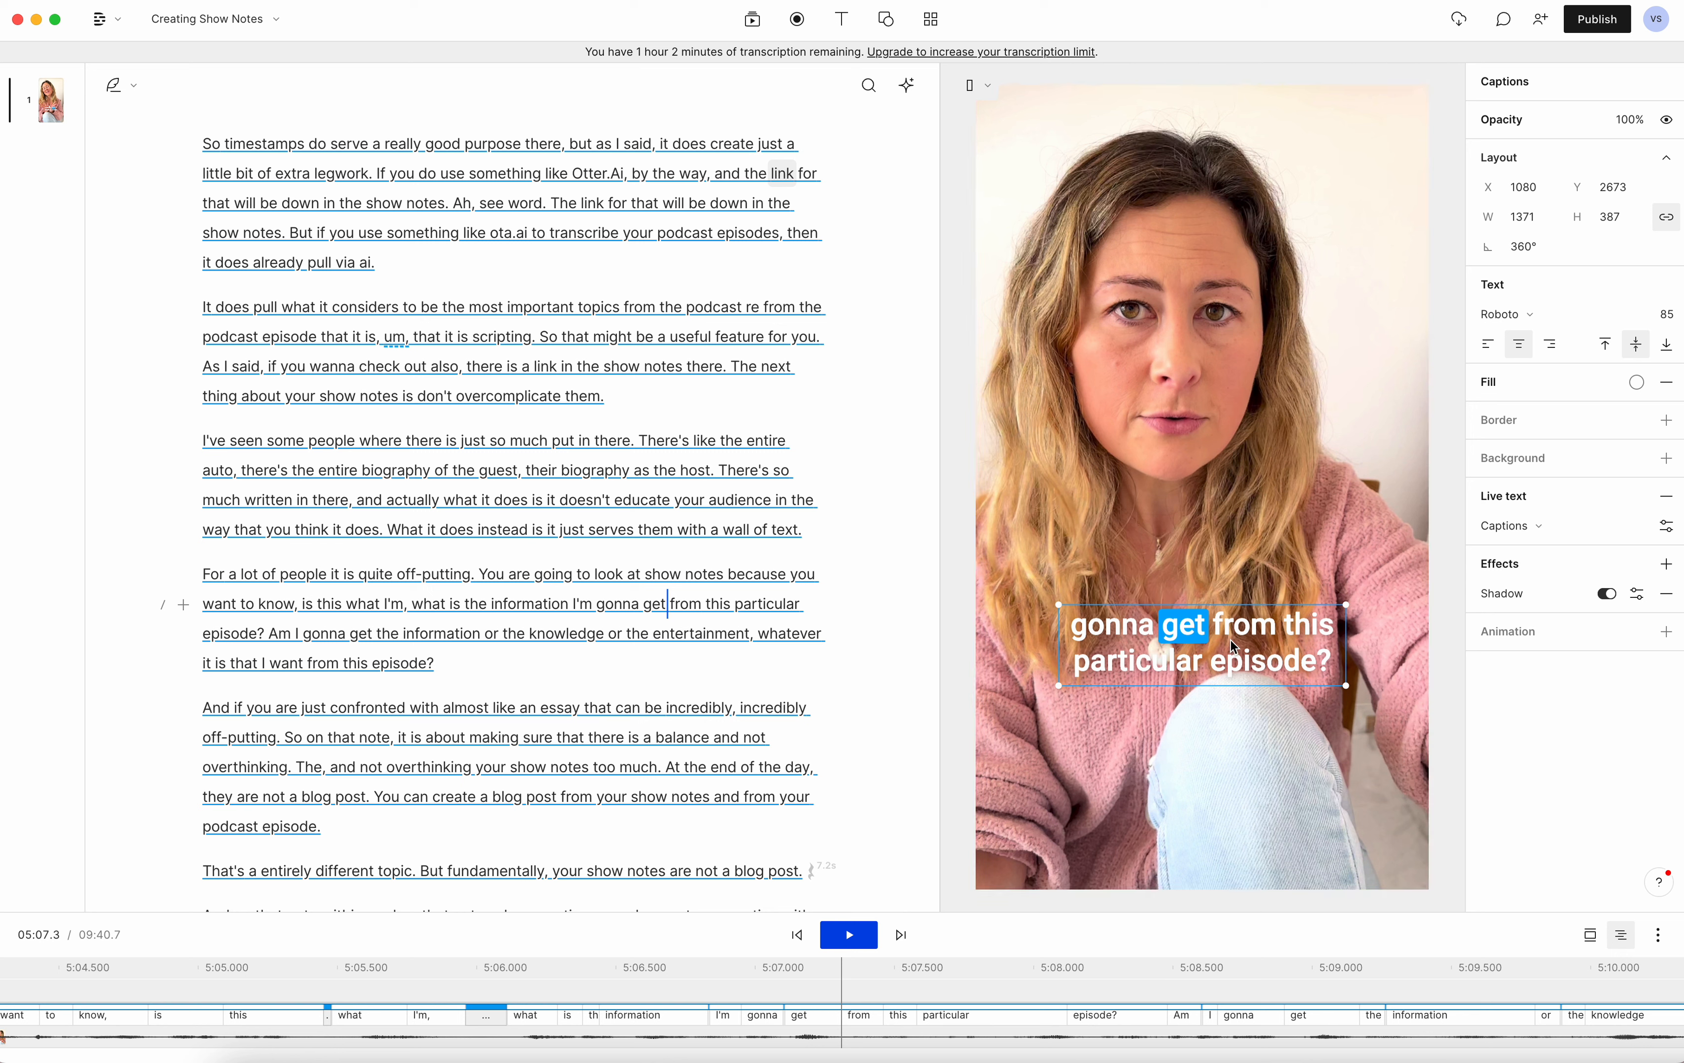
left_click_drag(1232, 646, 1242, 666)
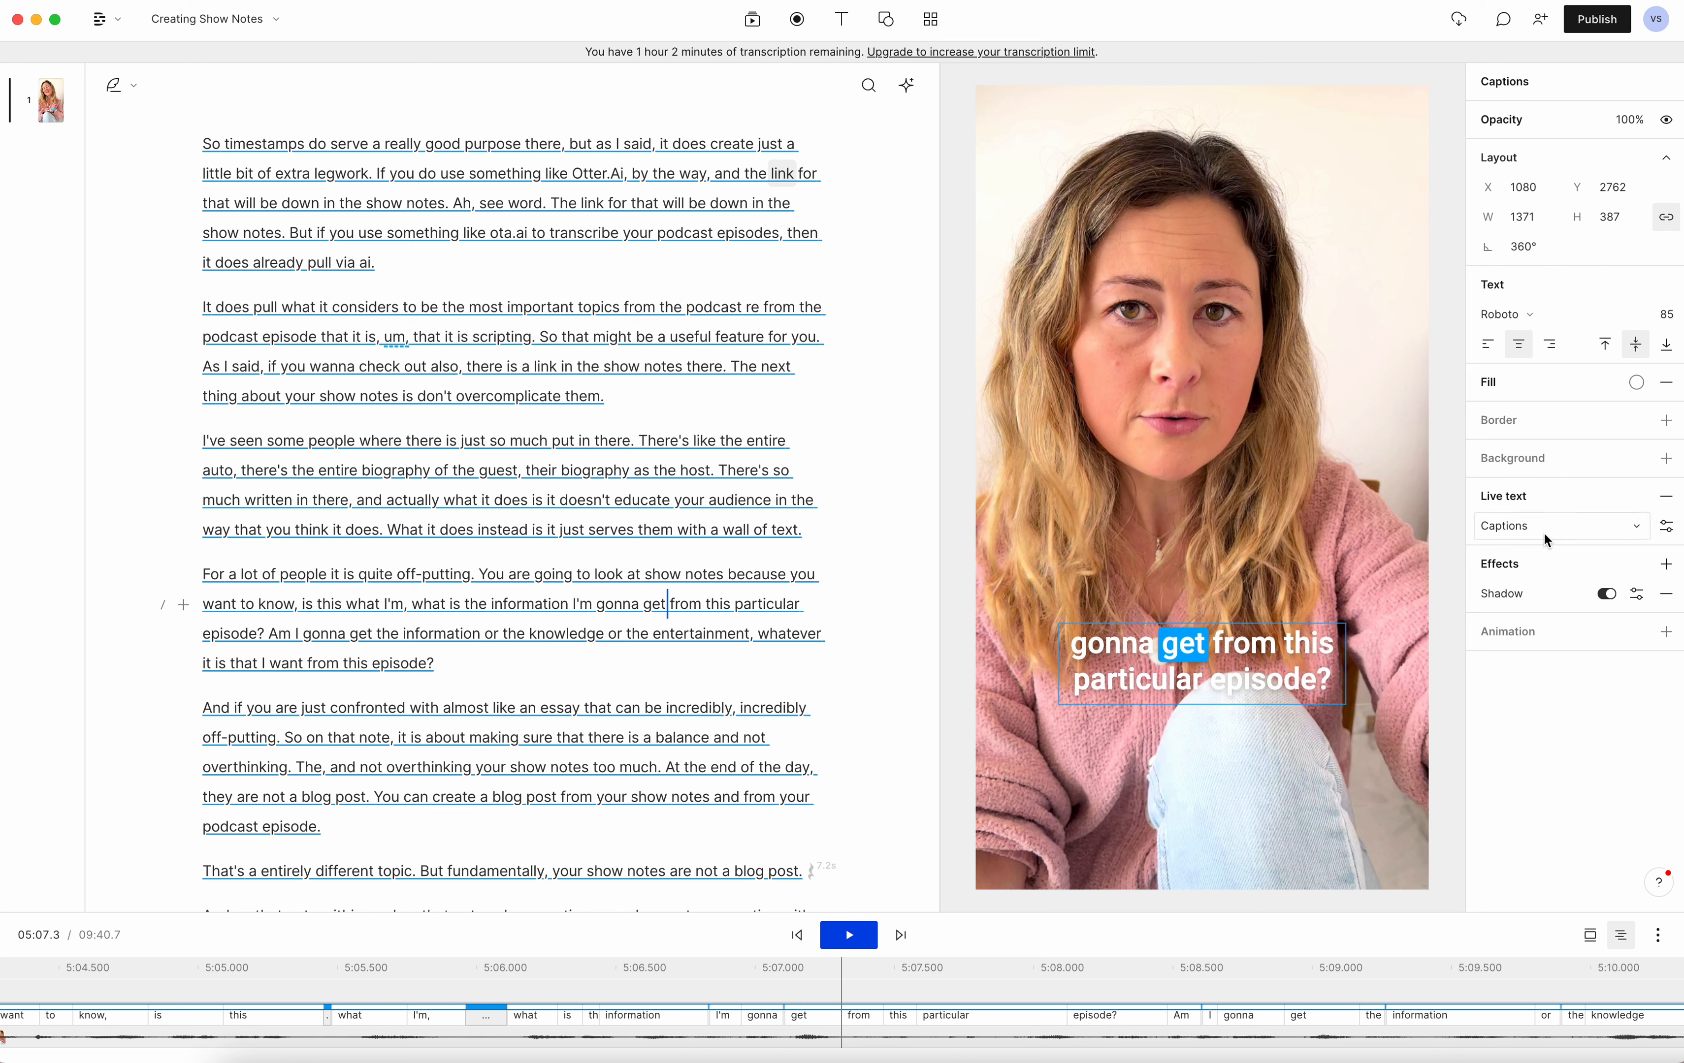
- Look through the fonts and font styles available for the captions without choosing one
left_click(1632, 316)
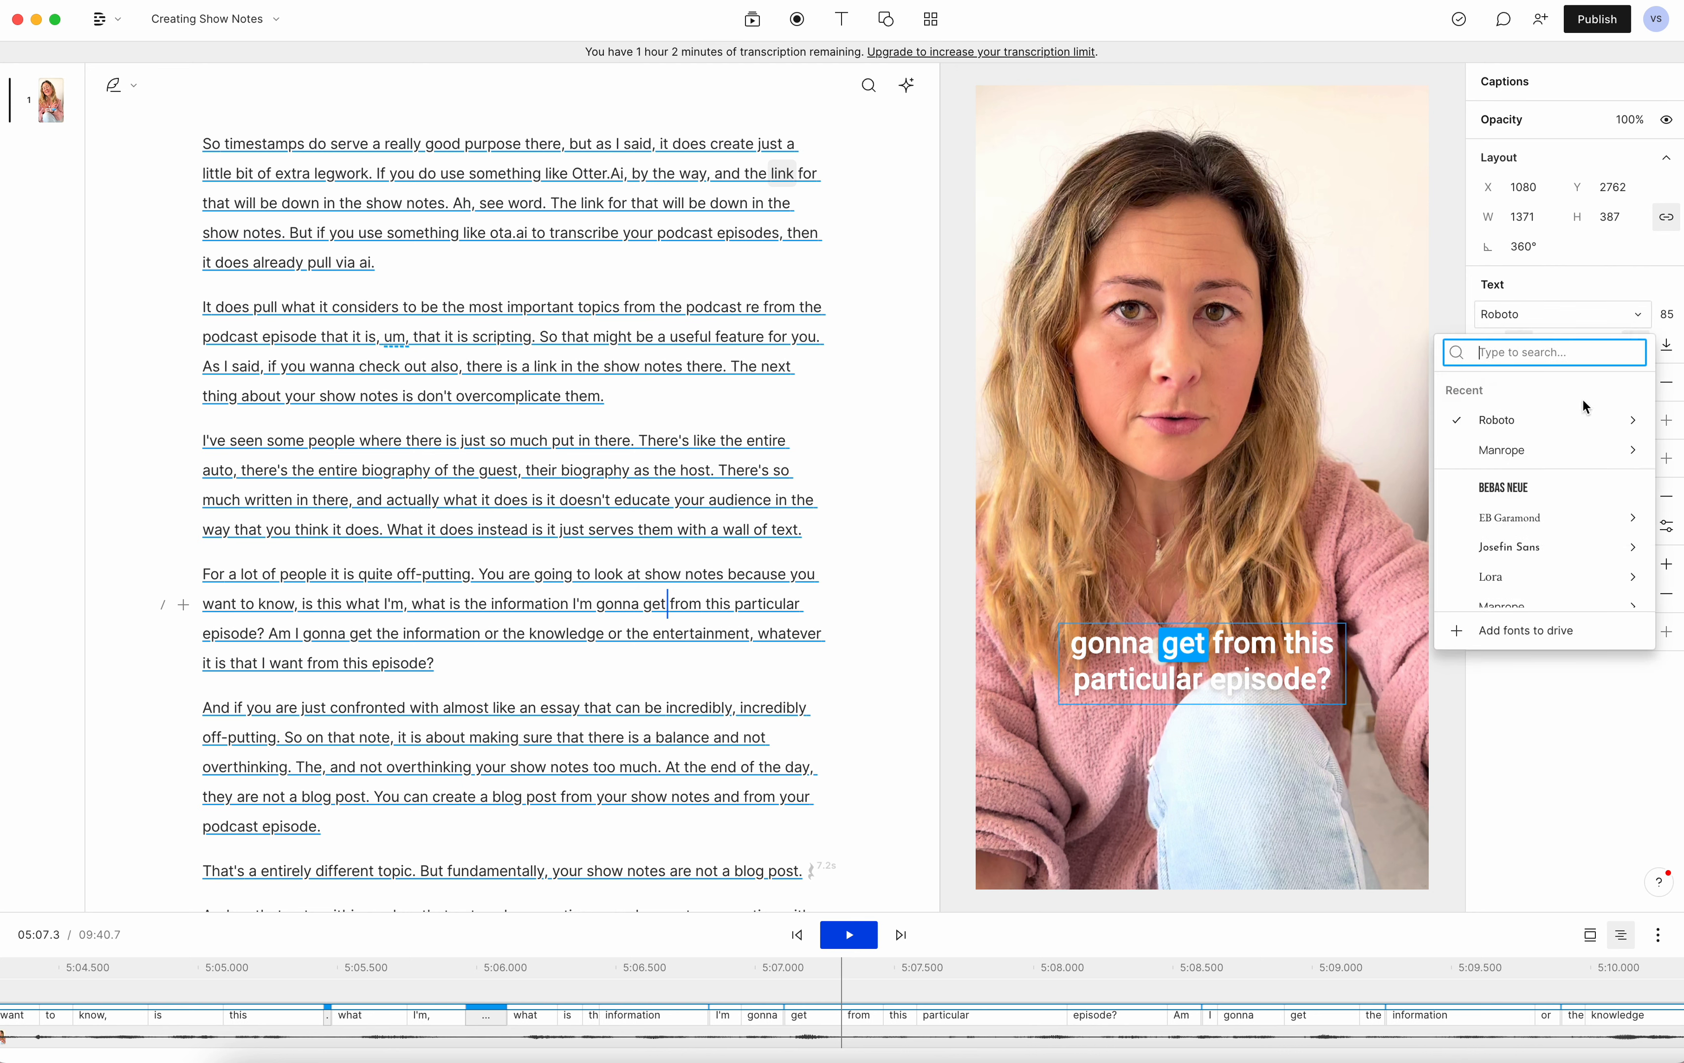
scroll(1546, 520, "down", 5)
mouse_move(1549, 524)
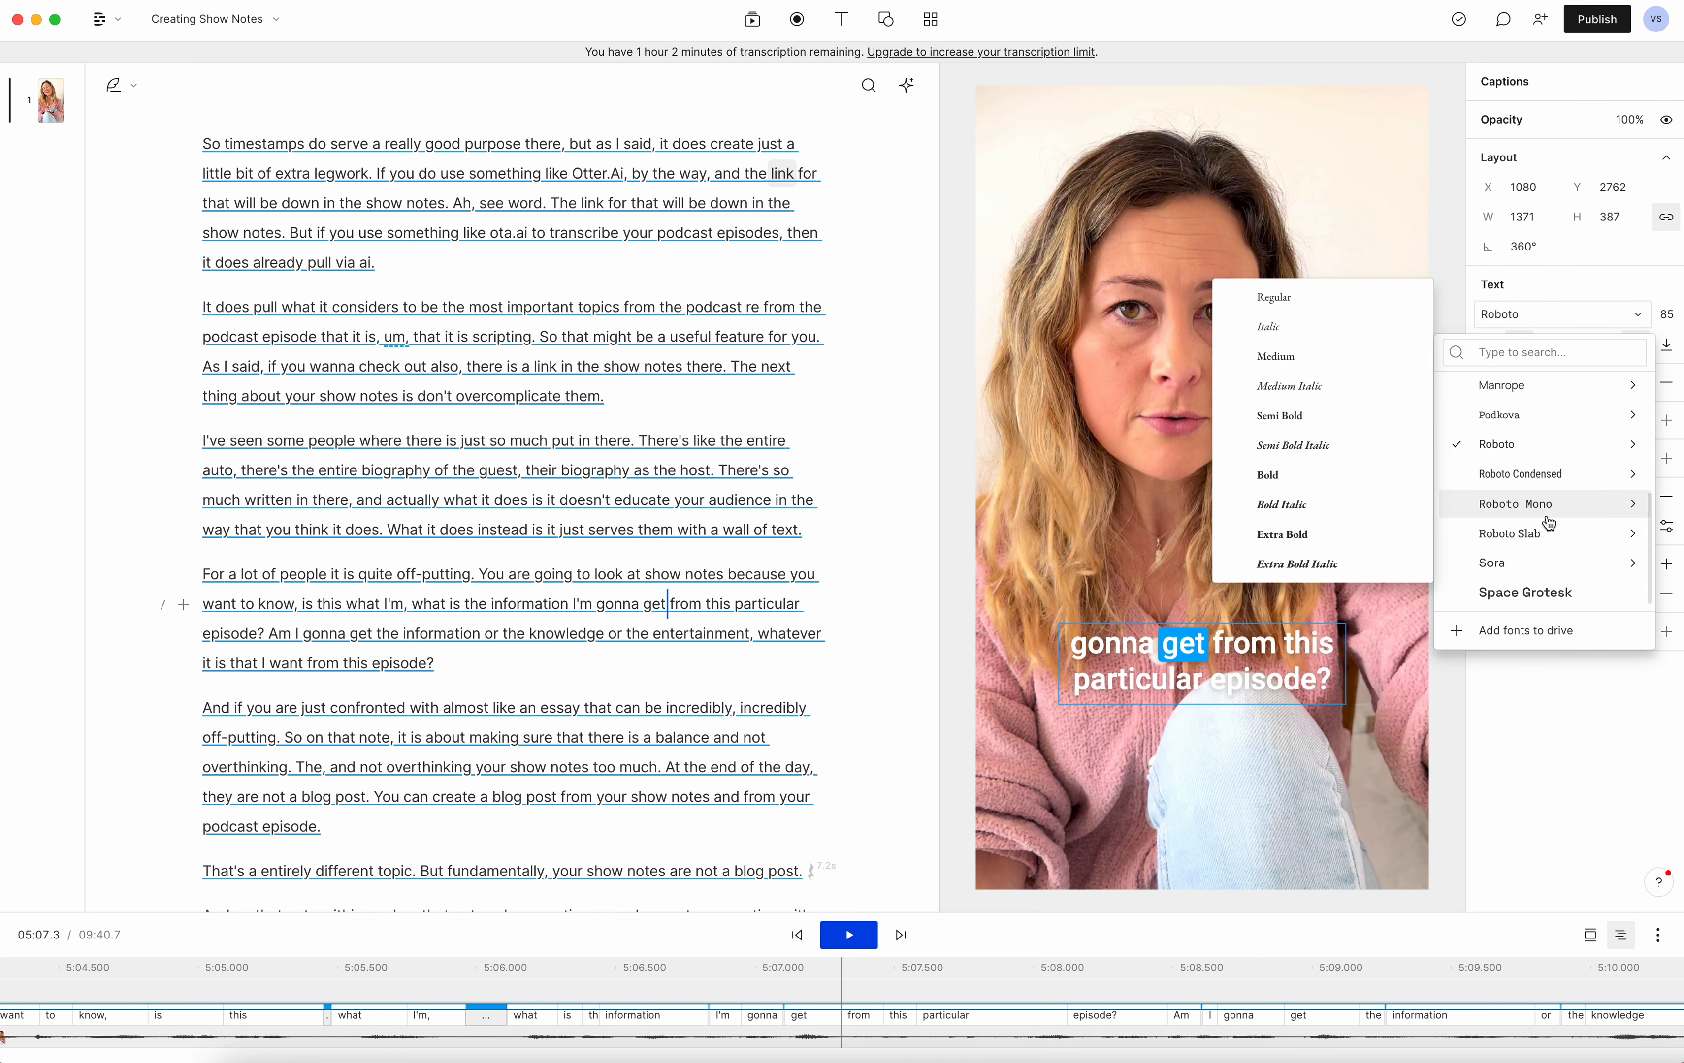
scroll(1549, 493, "up", 5)
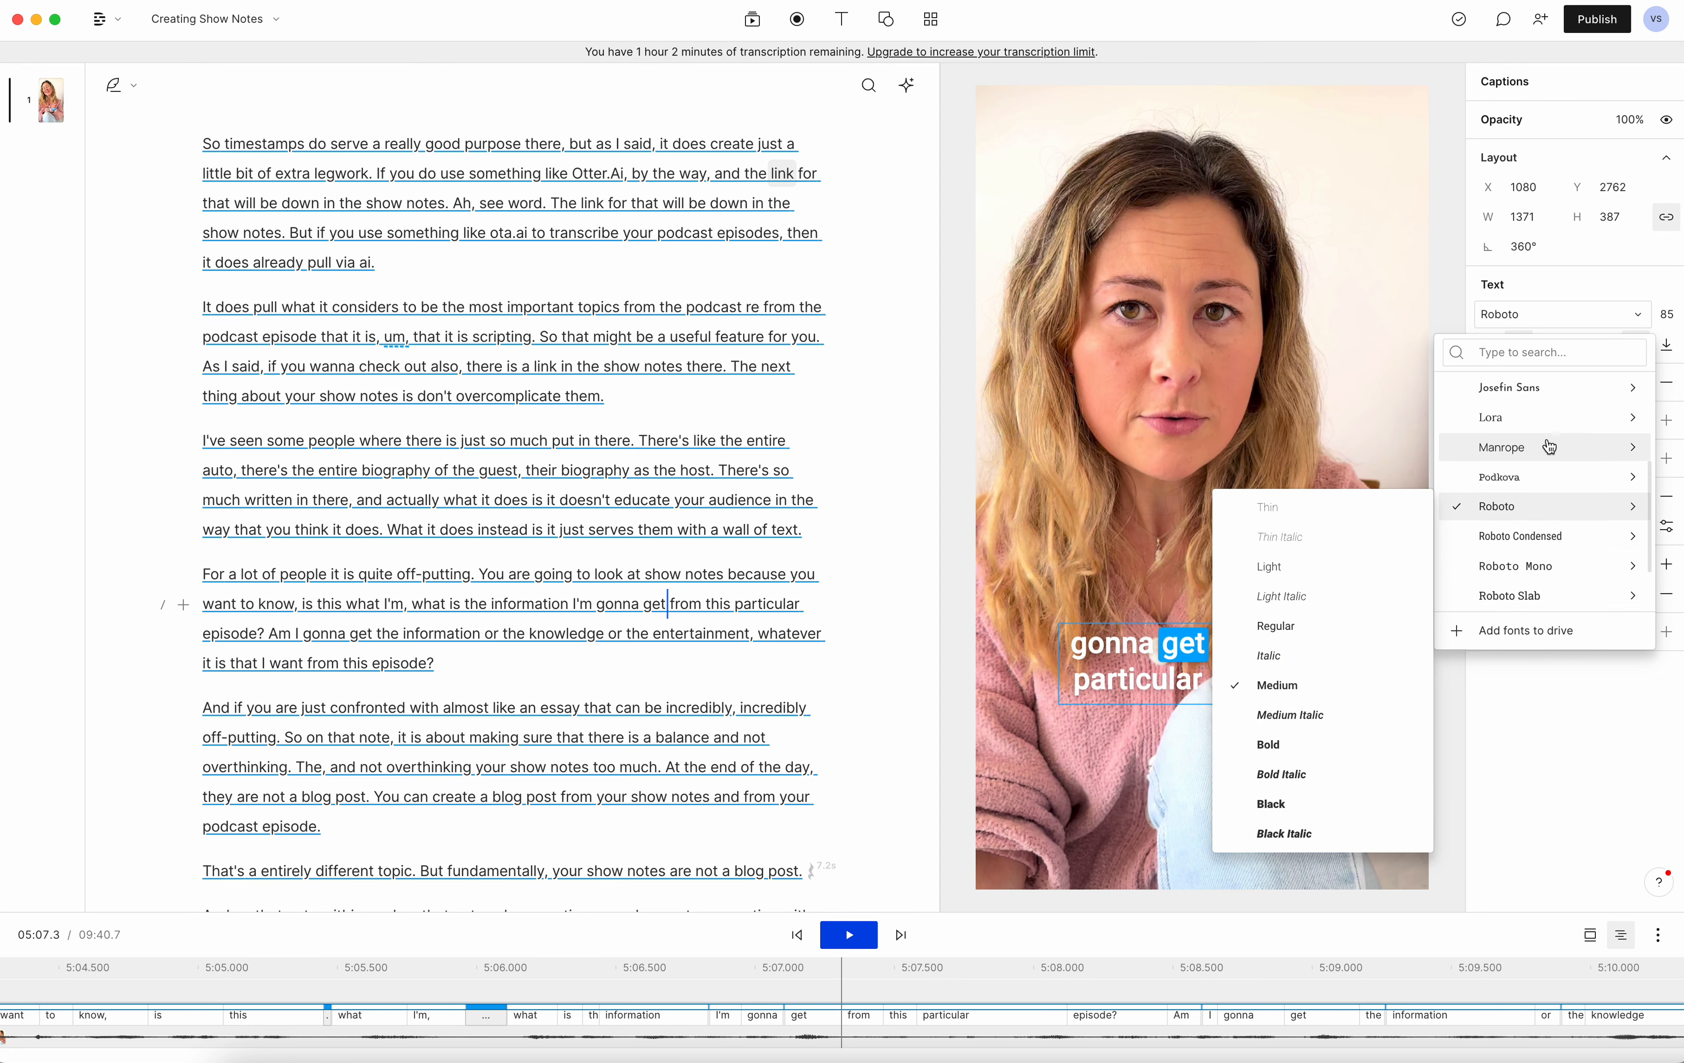
scroll(1549, 448, "down", 5)
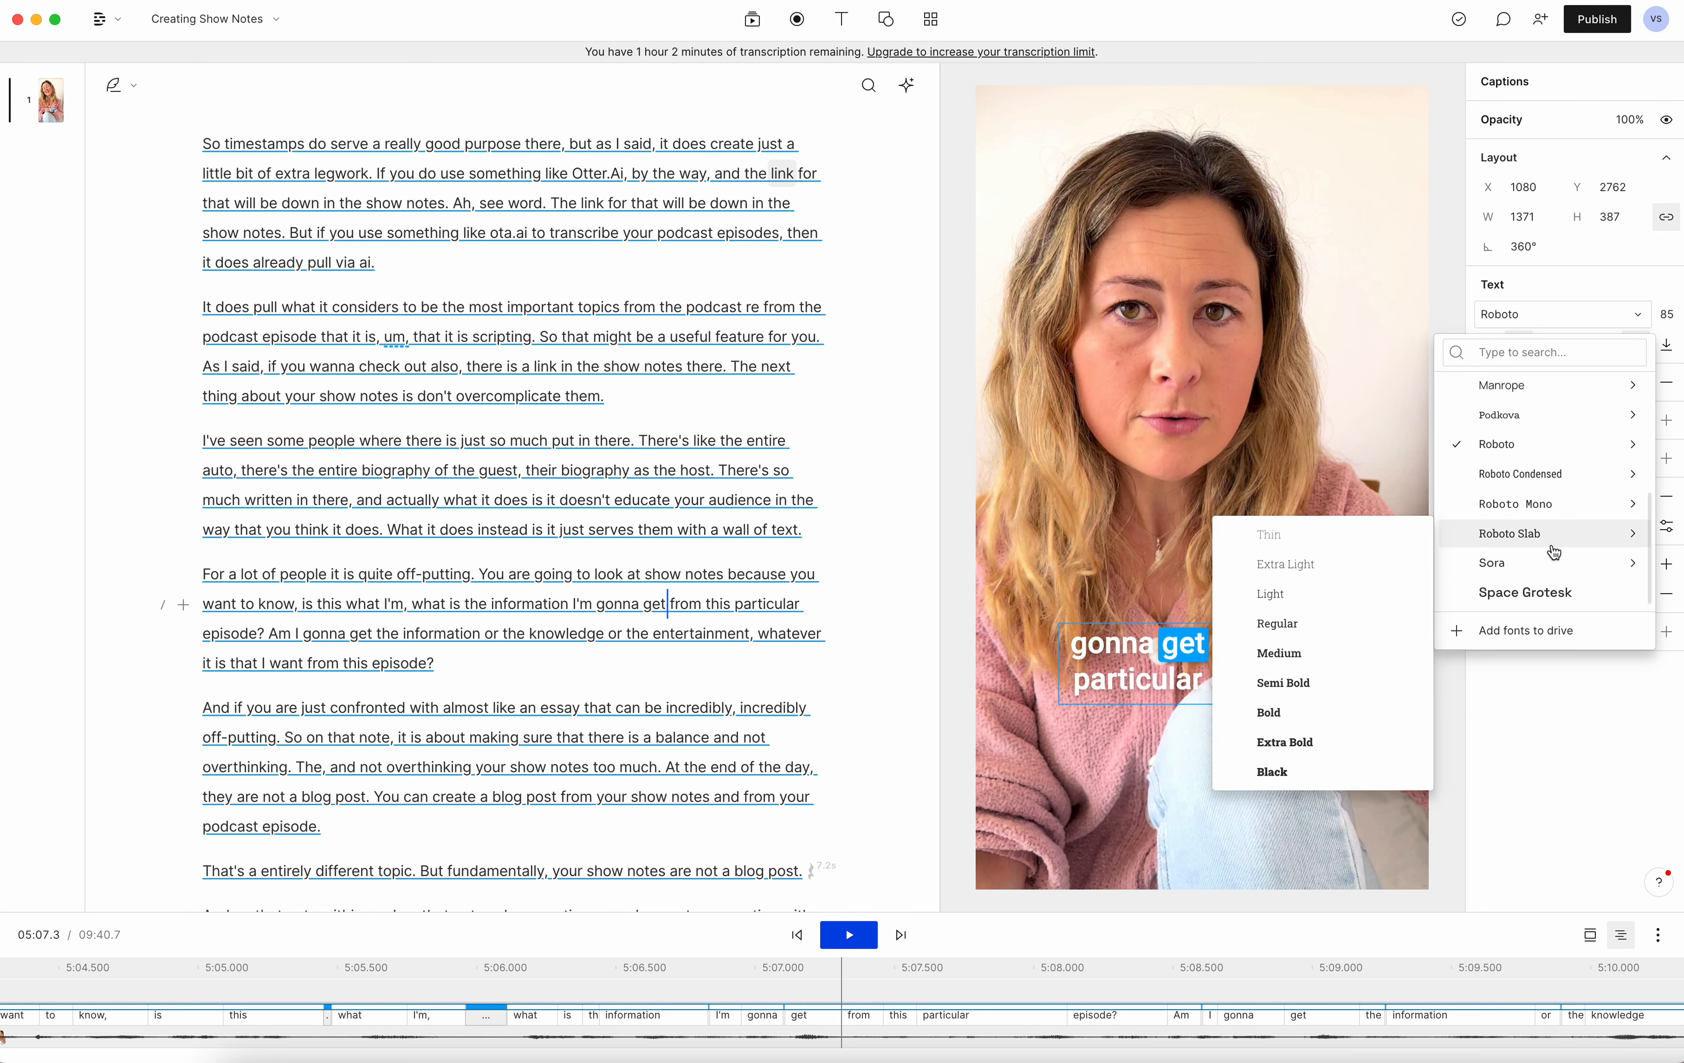
scroll(1550, 542, "up", 5)
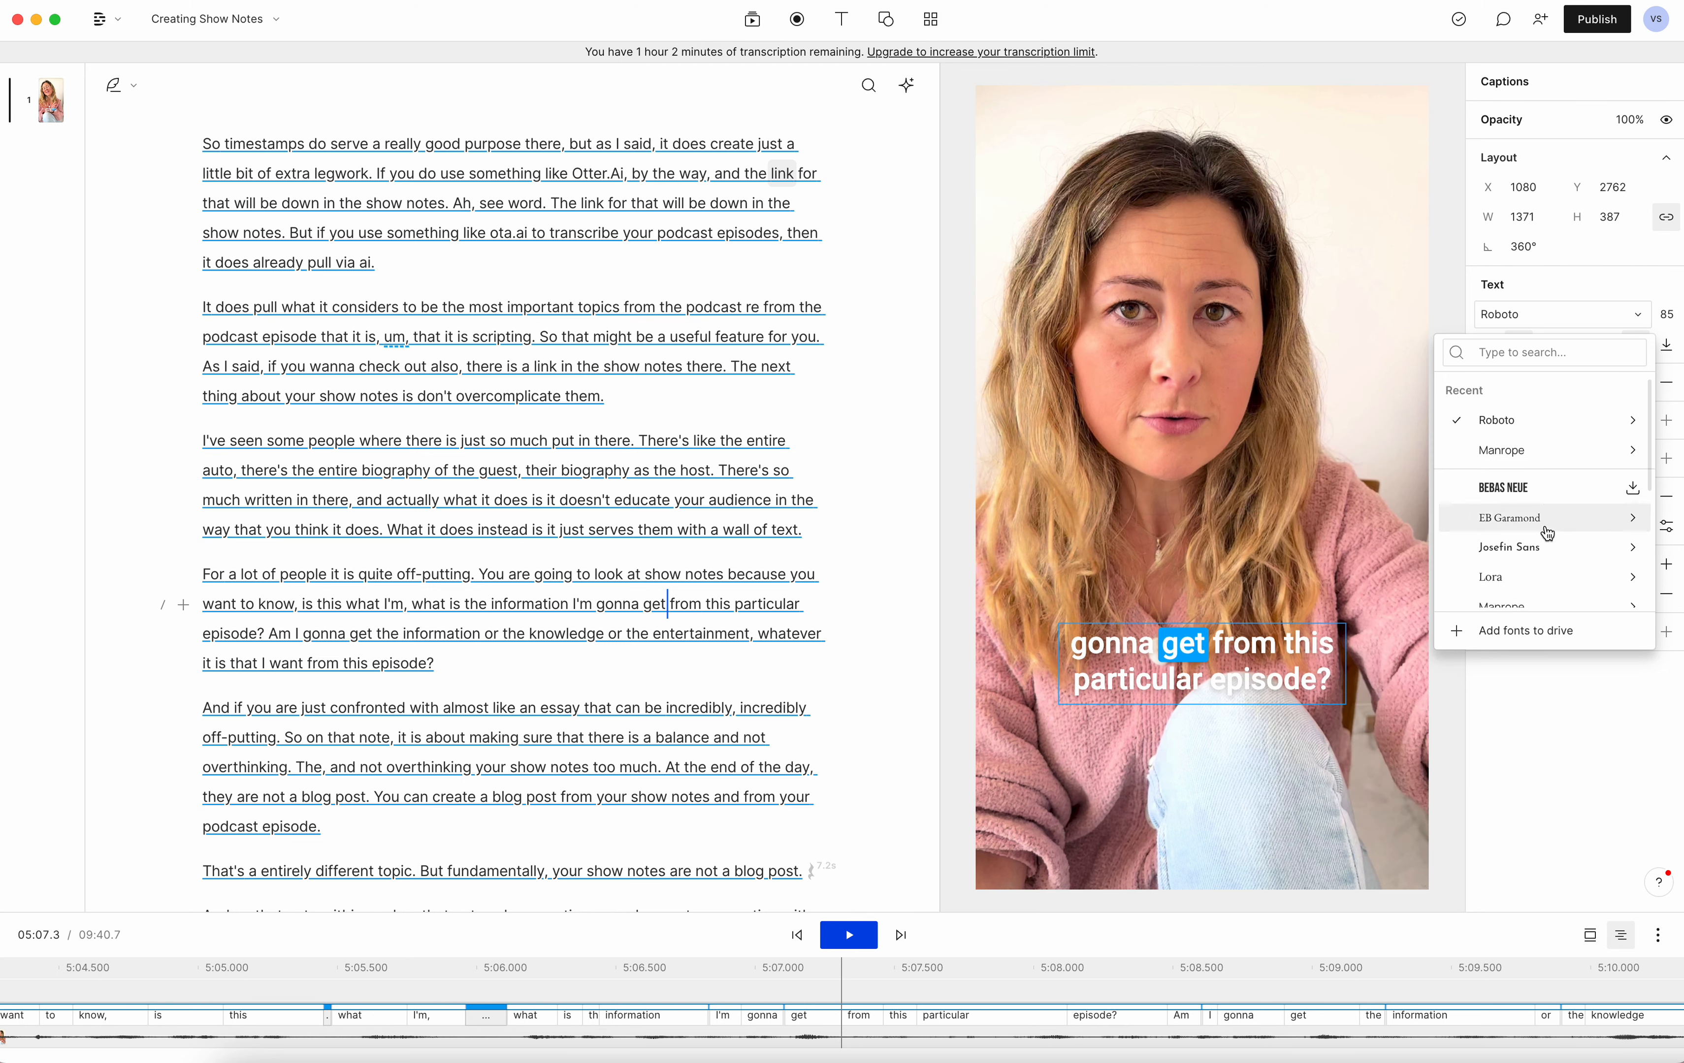
mouse_move(1547, 420)
left_click(1155, 755)
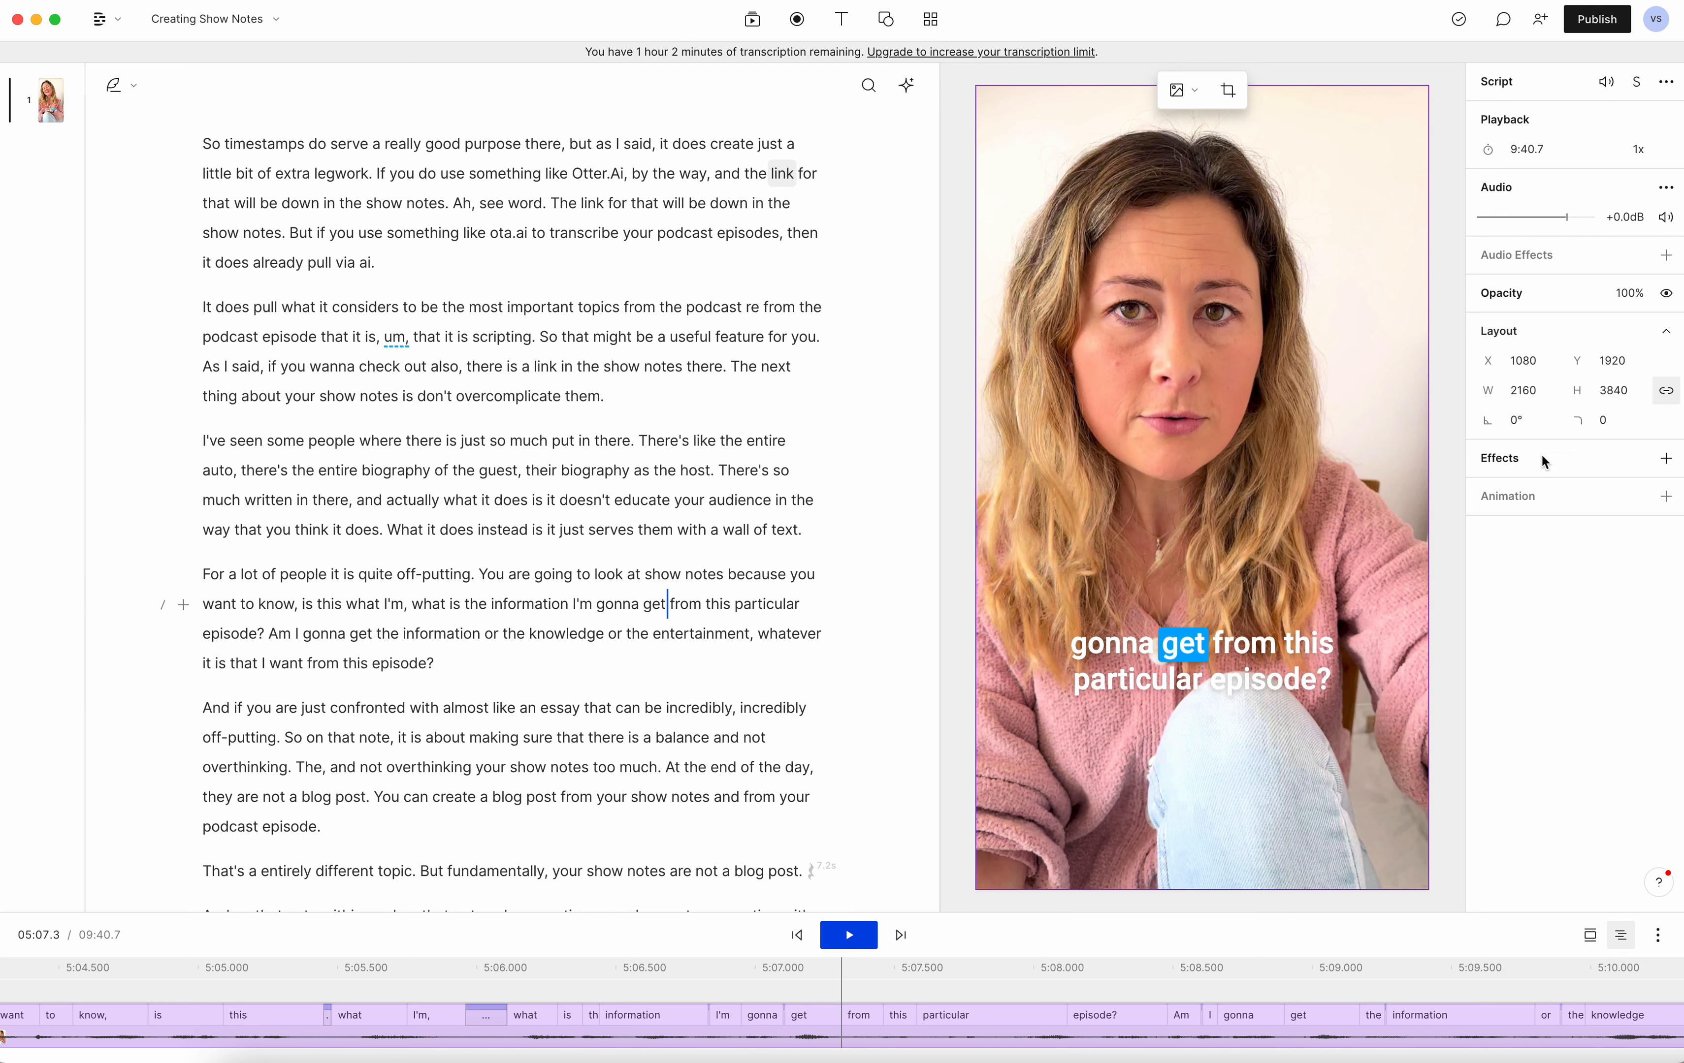
- Try several fill colours on the caption text, including red, yellow and black, and return the fill to white
left_click(1192, 670)
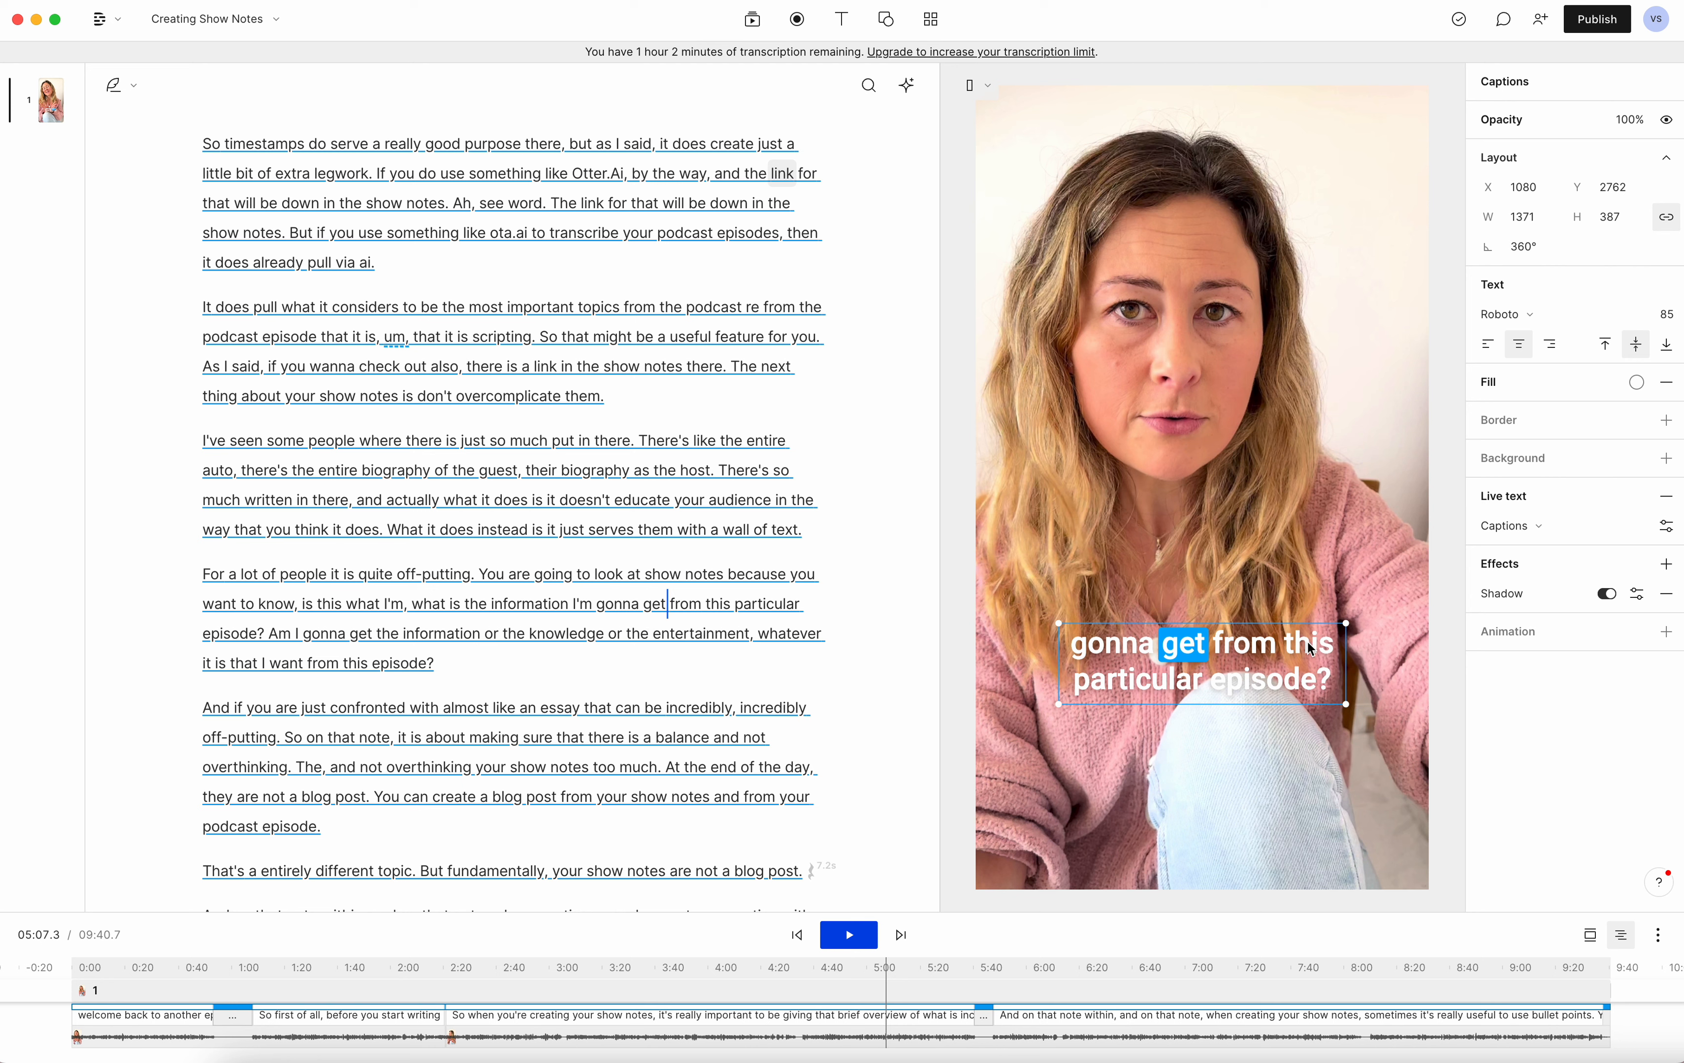
left_click(1637, 384)
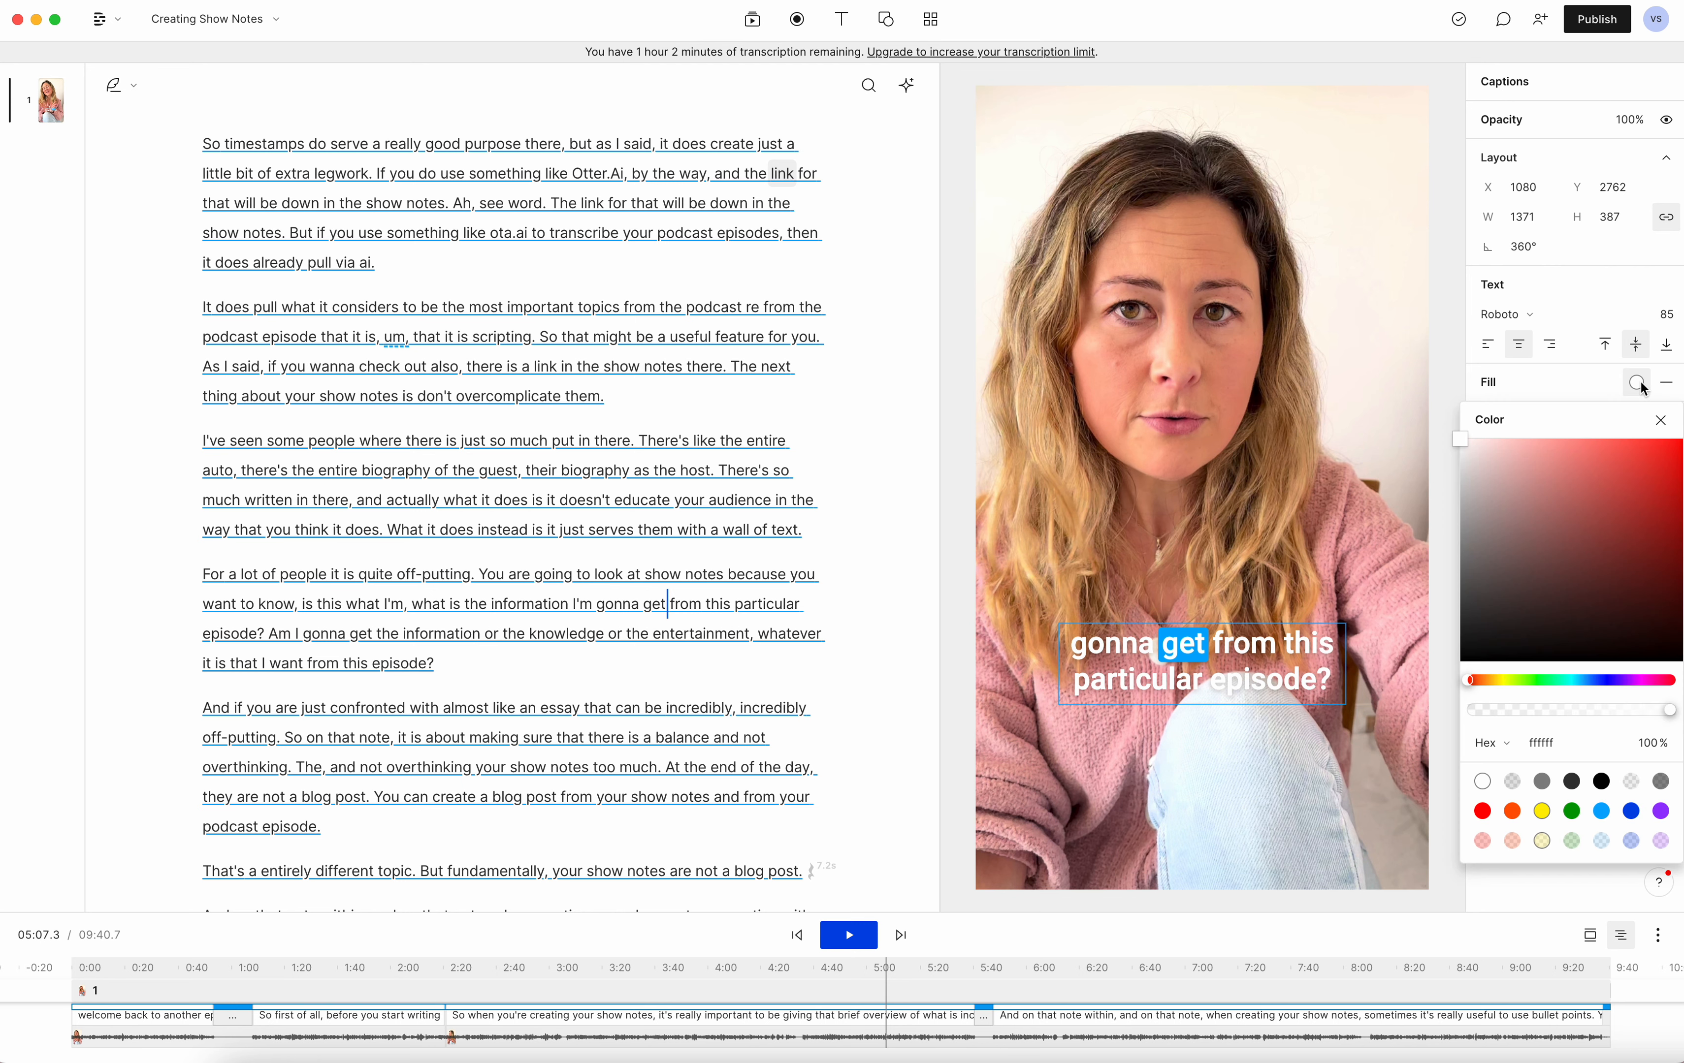
left_click(1484, 818)
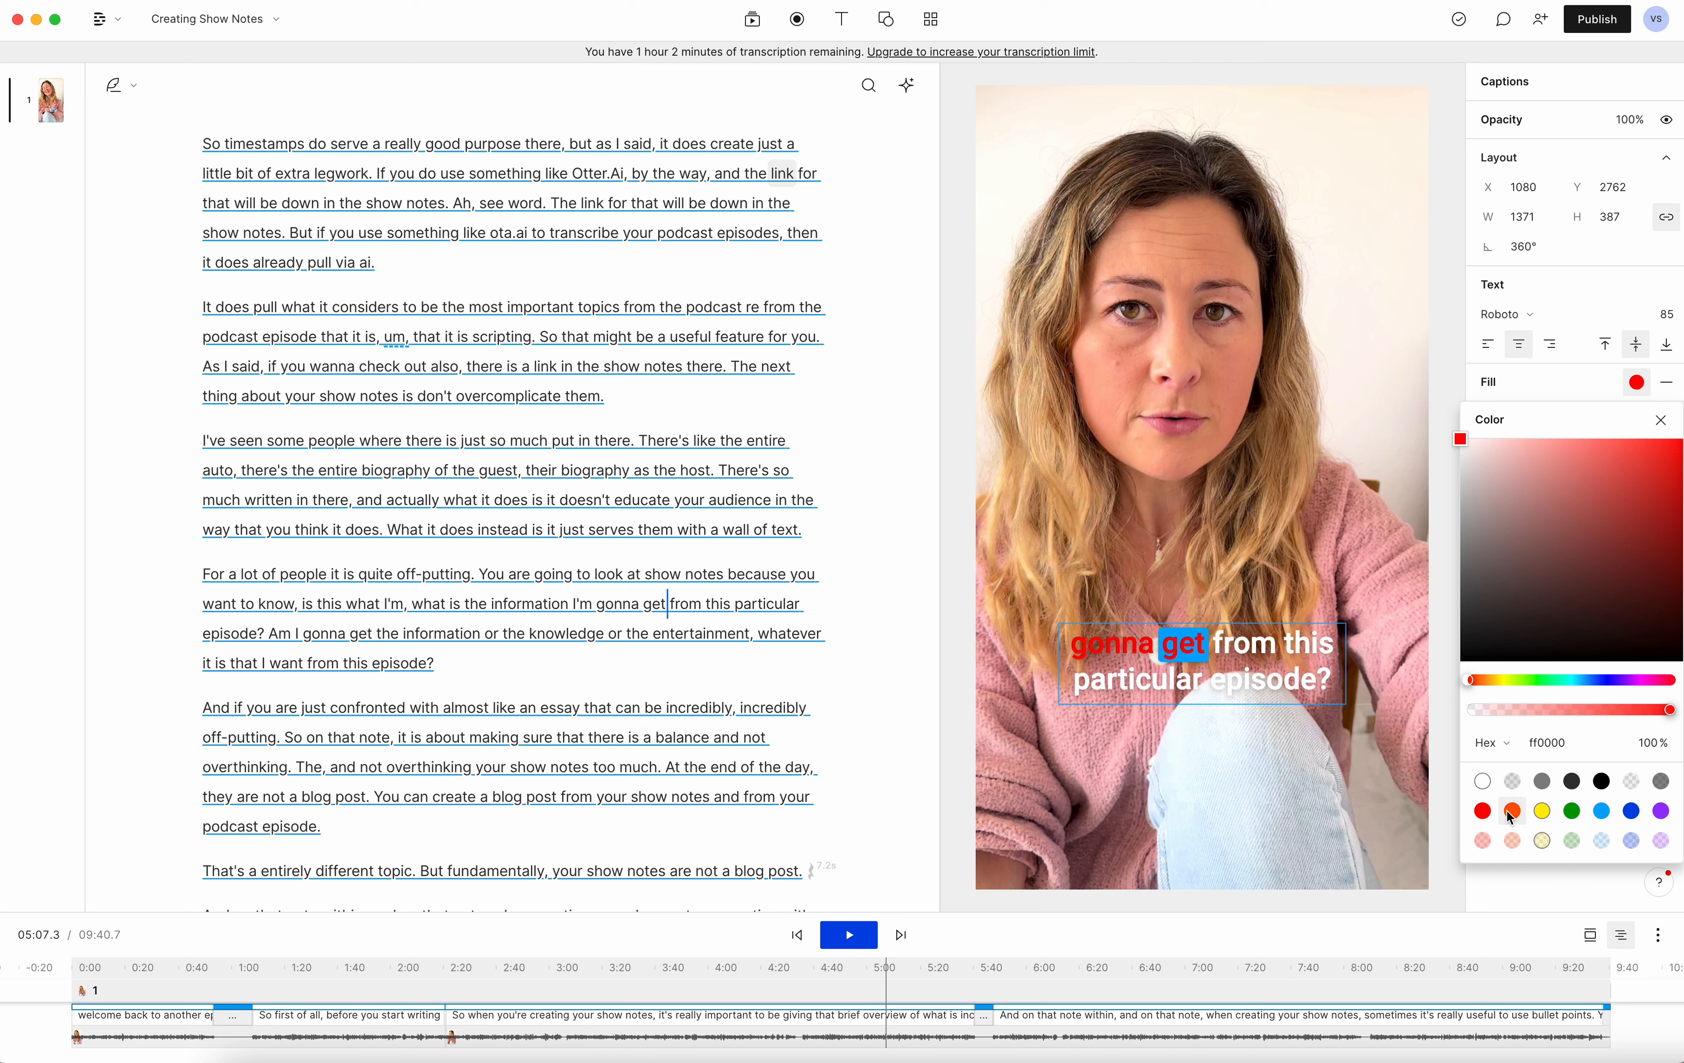
left_click(1571, 812)
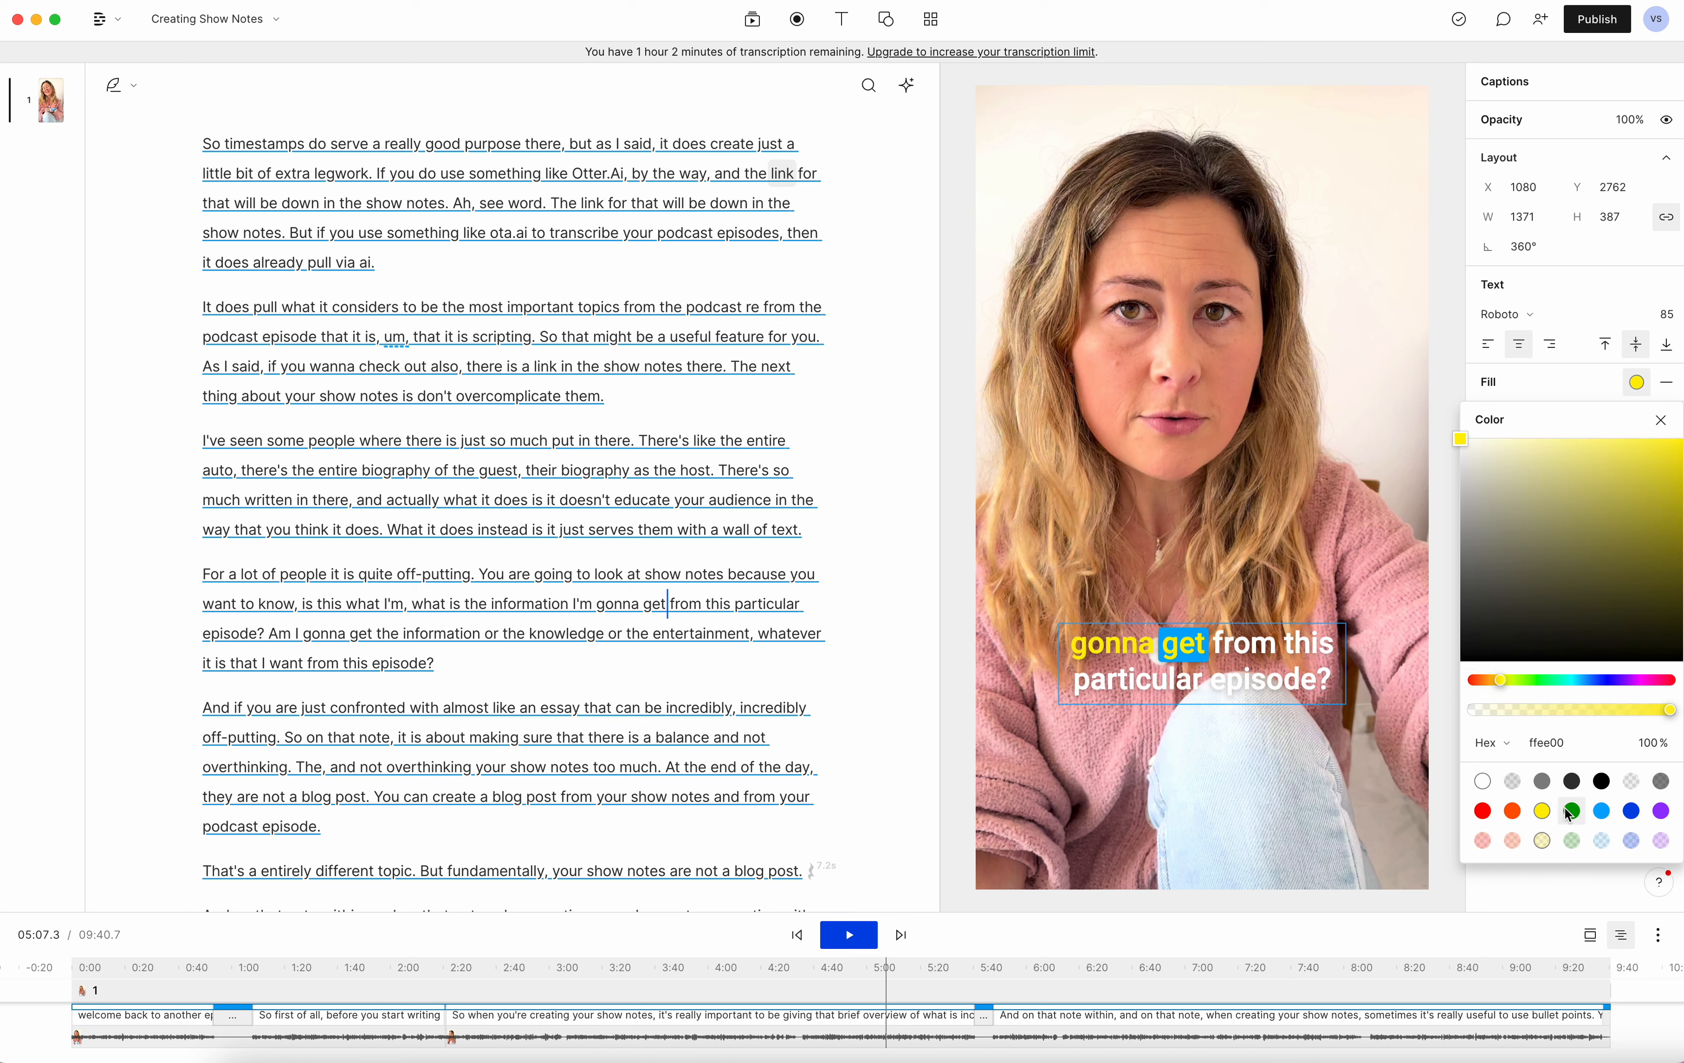
left_click(1484, 785)
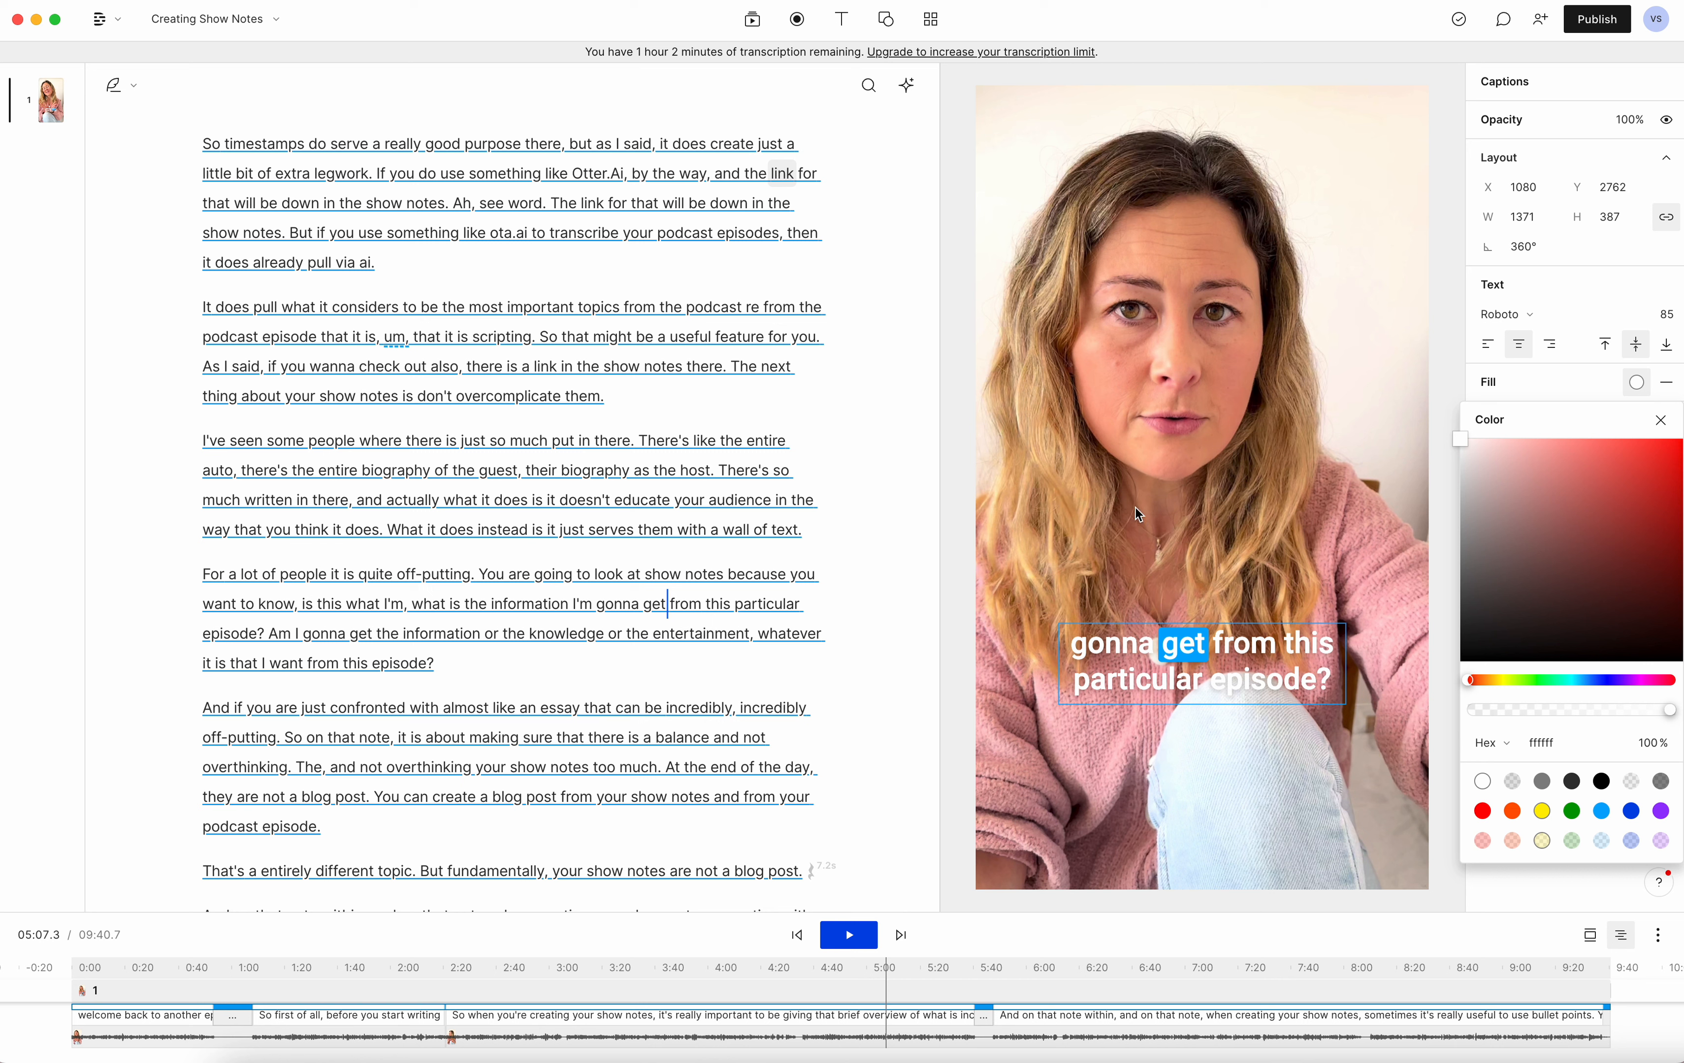
left_click(1602, 782)
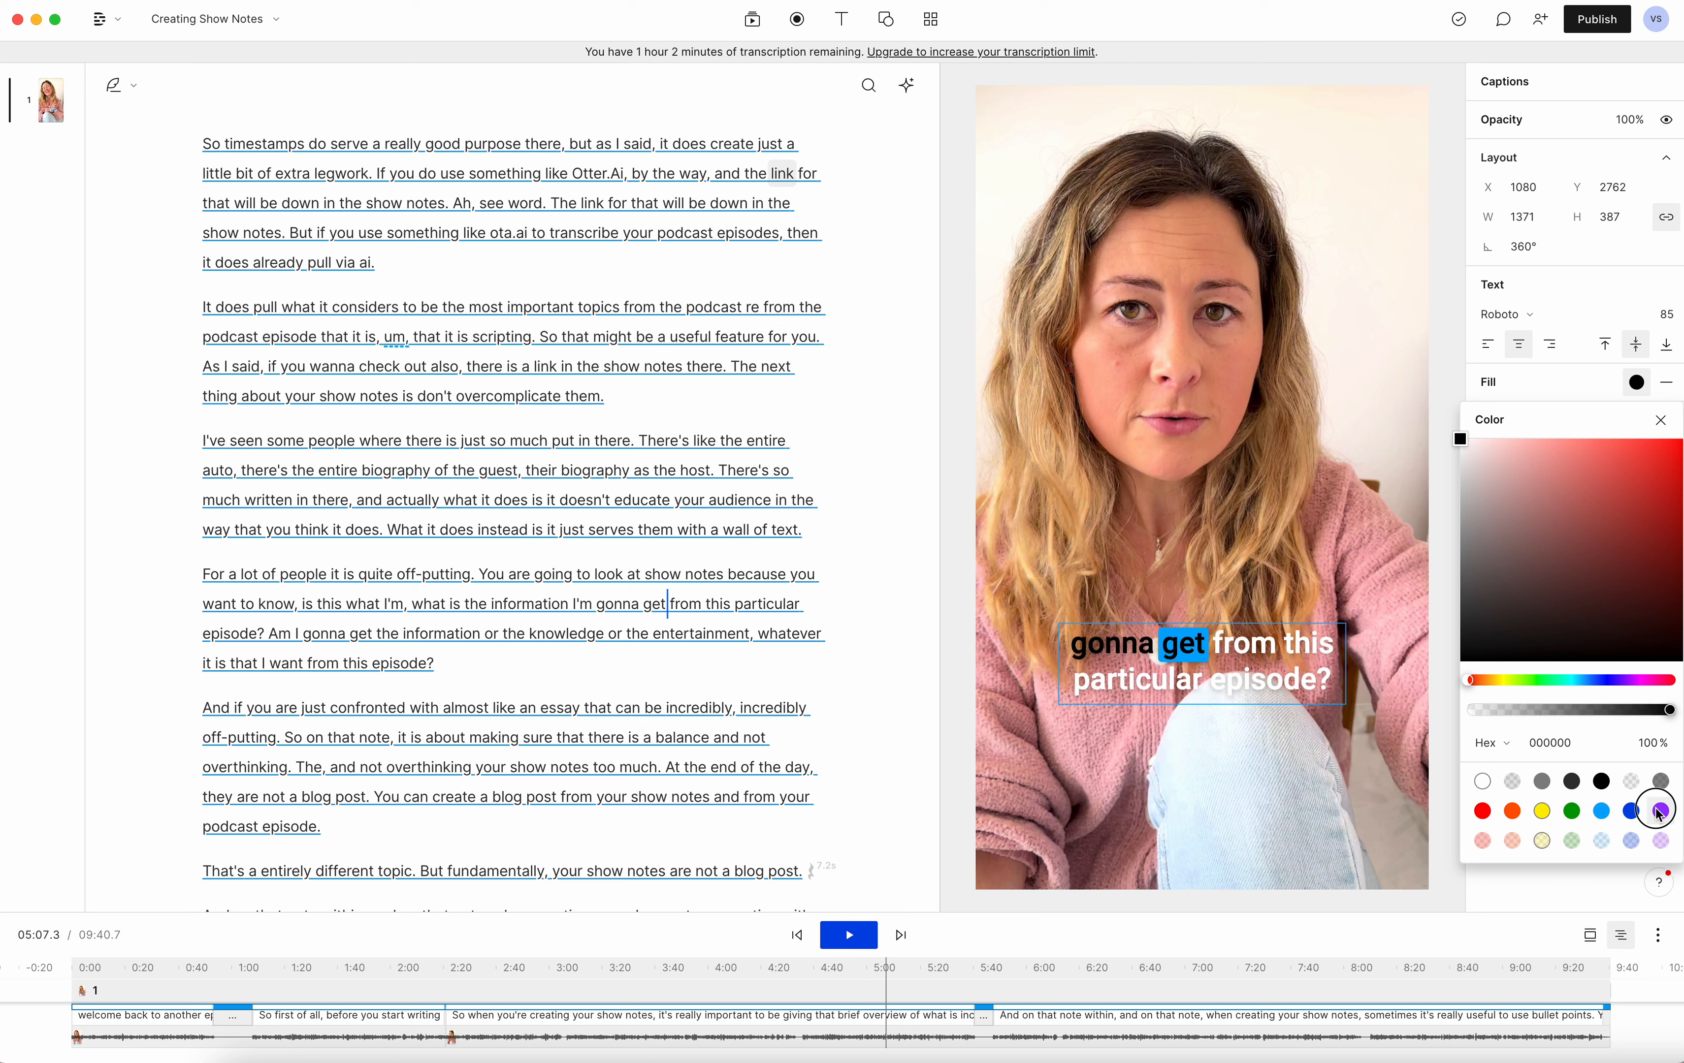
left_click(1660, 812)
left_click(1483, 781)
left_click(1569, 382)
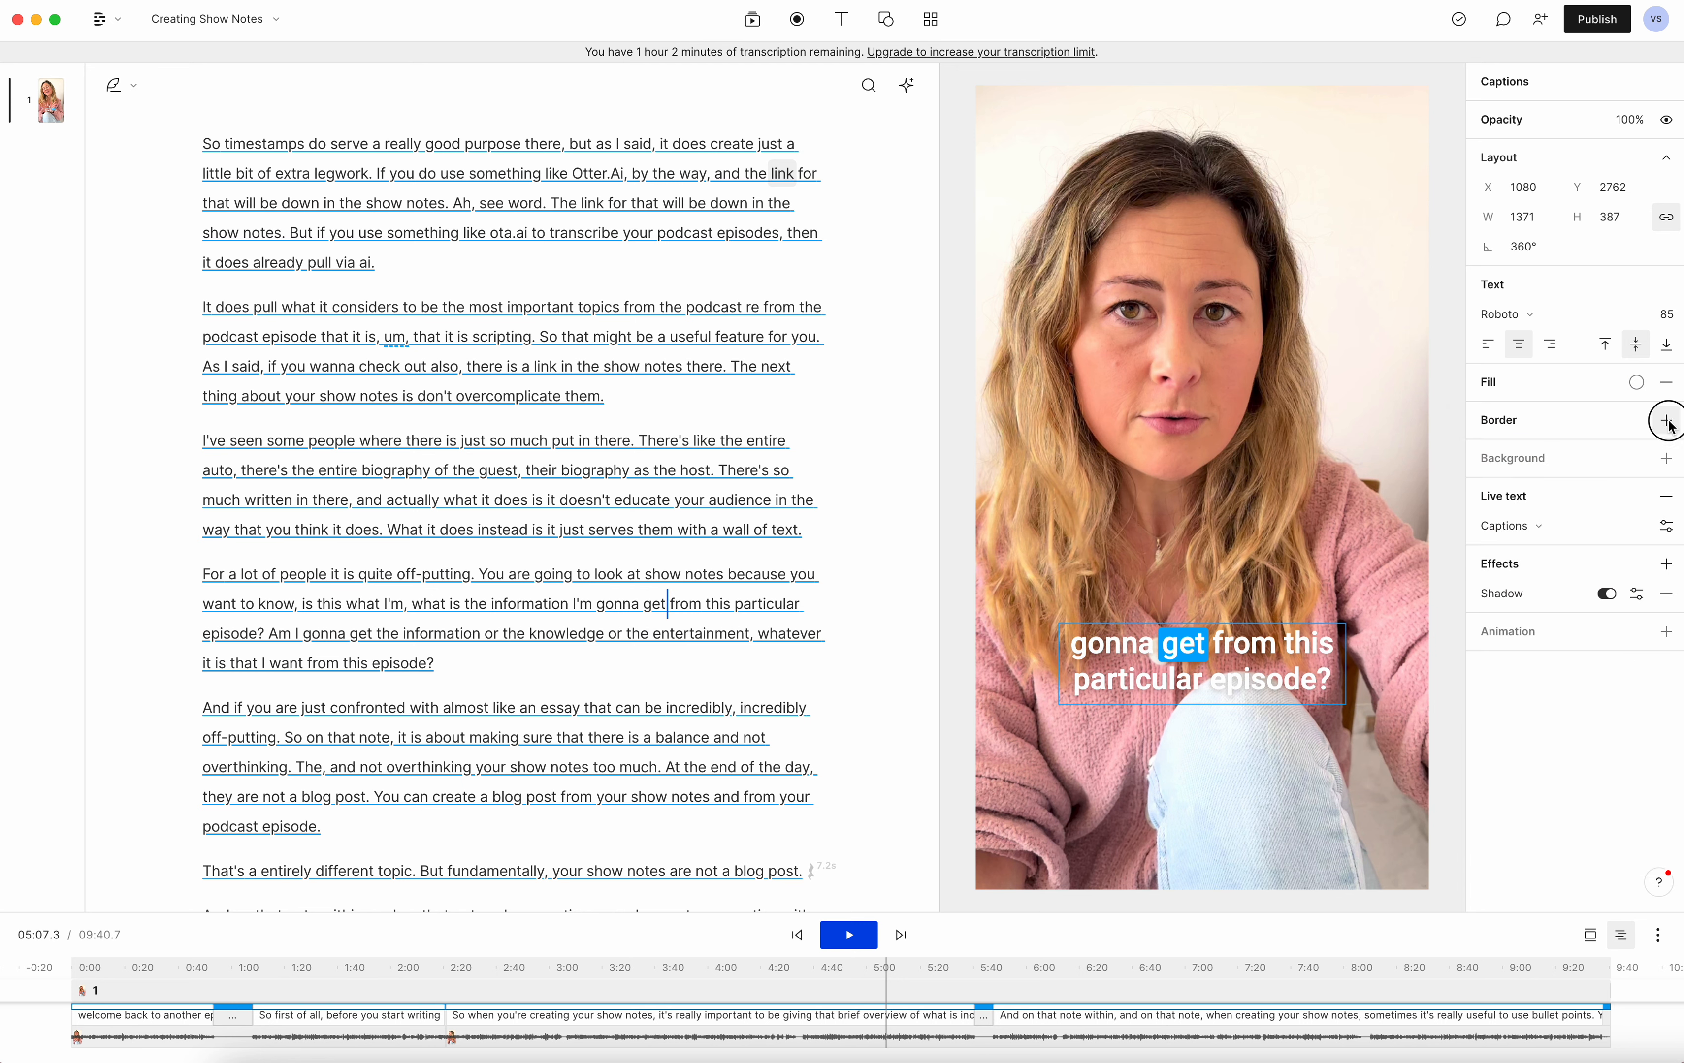
- Try a border around the caption text in several colours, including orange, blue, translucent purple and white, and remove the border
left_click(1666, 420)
left_click(1636, 420)
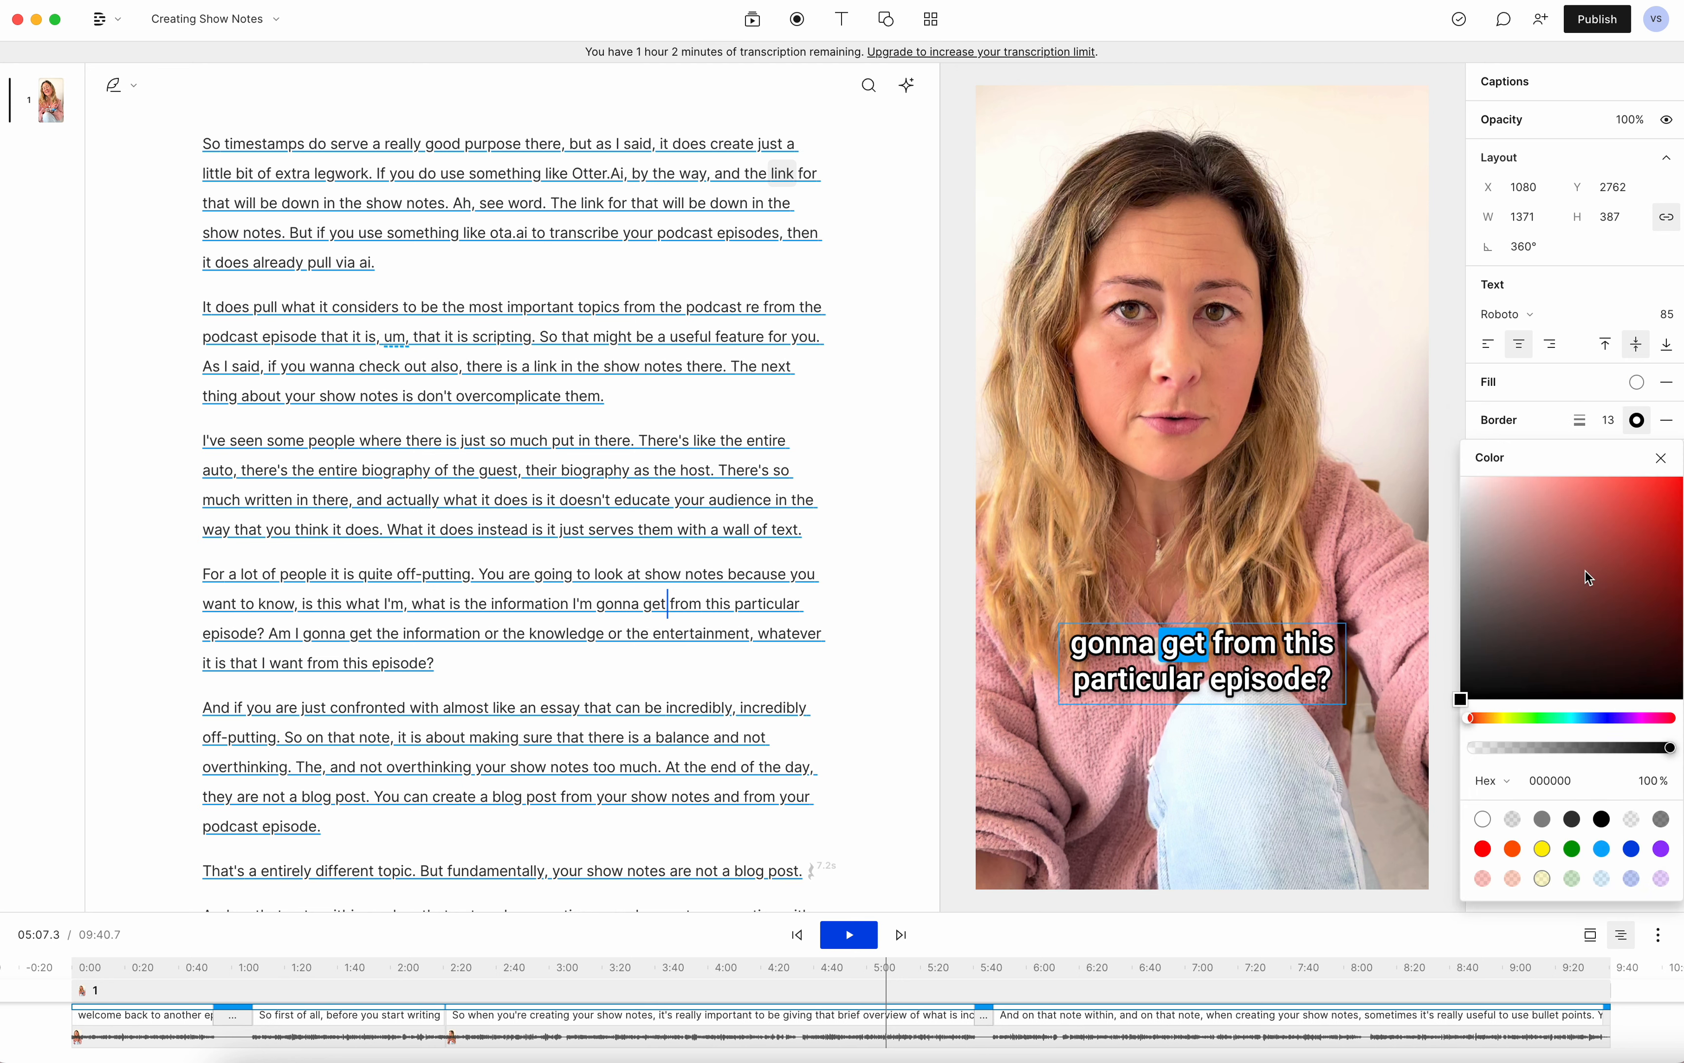
left_click(1543, 846)
left_click(1511, 847)
left_click(1482, 847)
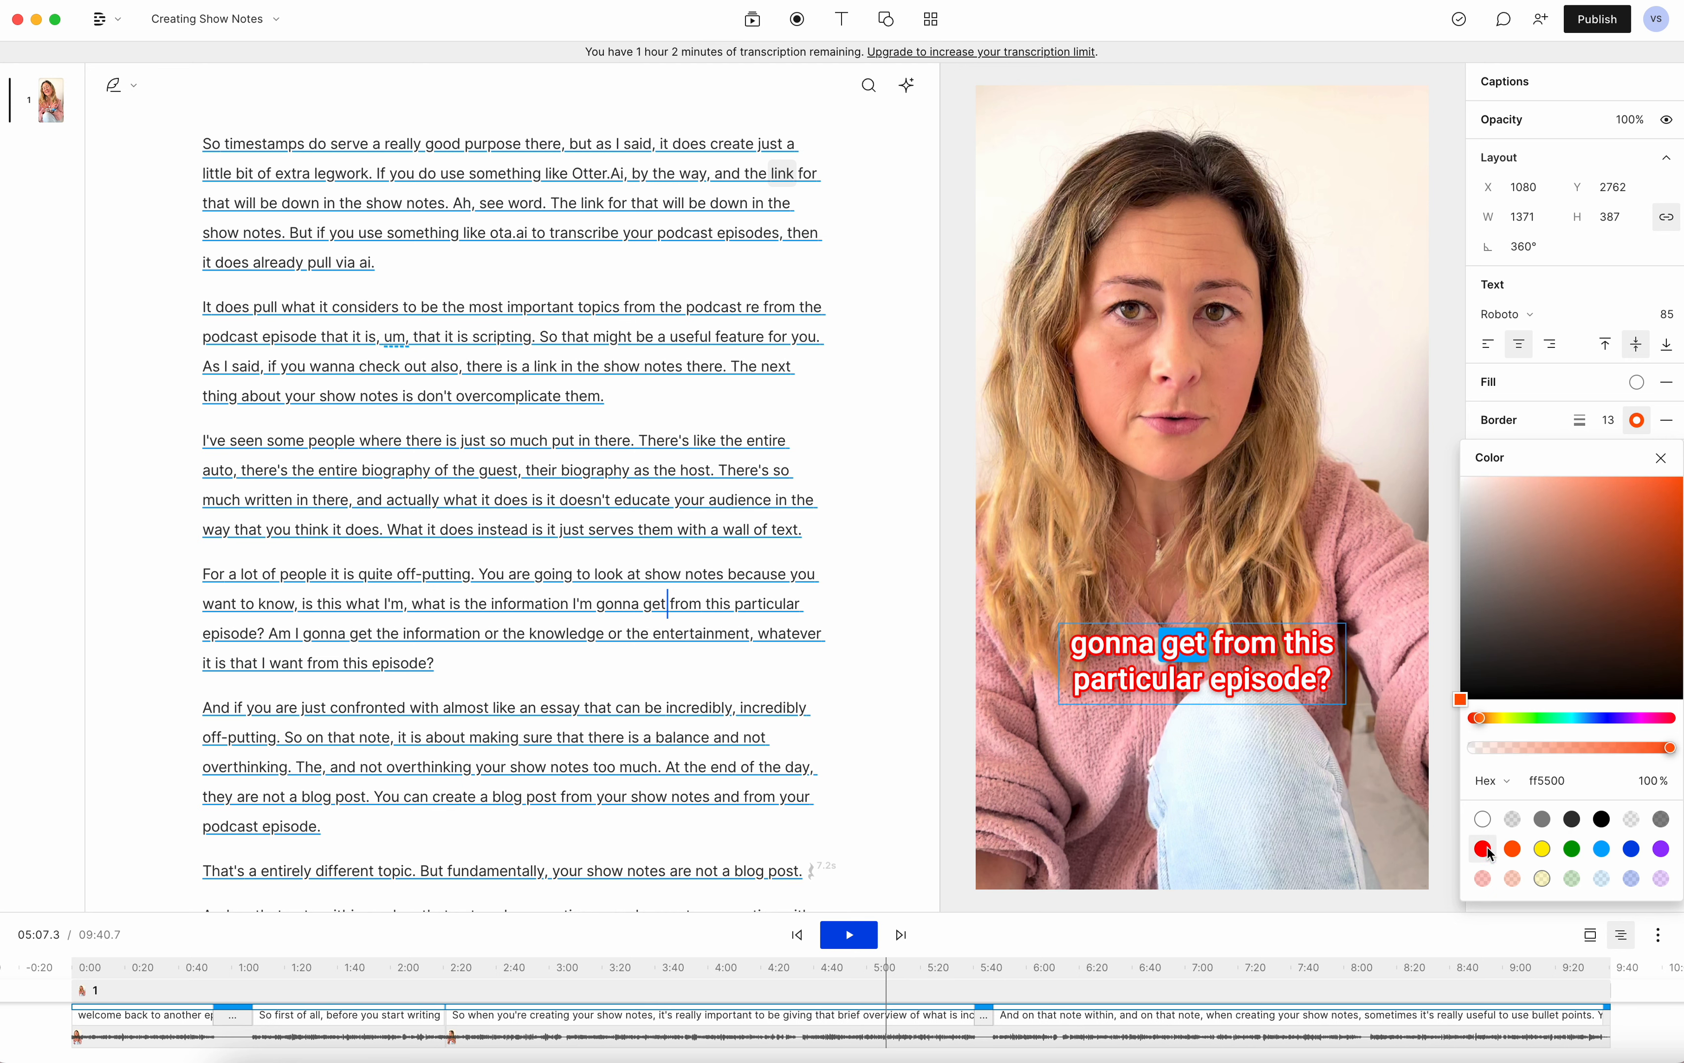
left_click(1600, 838)
left_click(1631, 849)
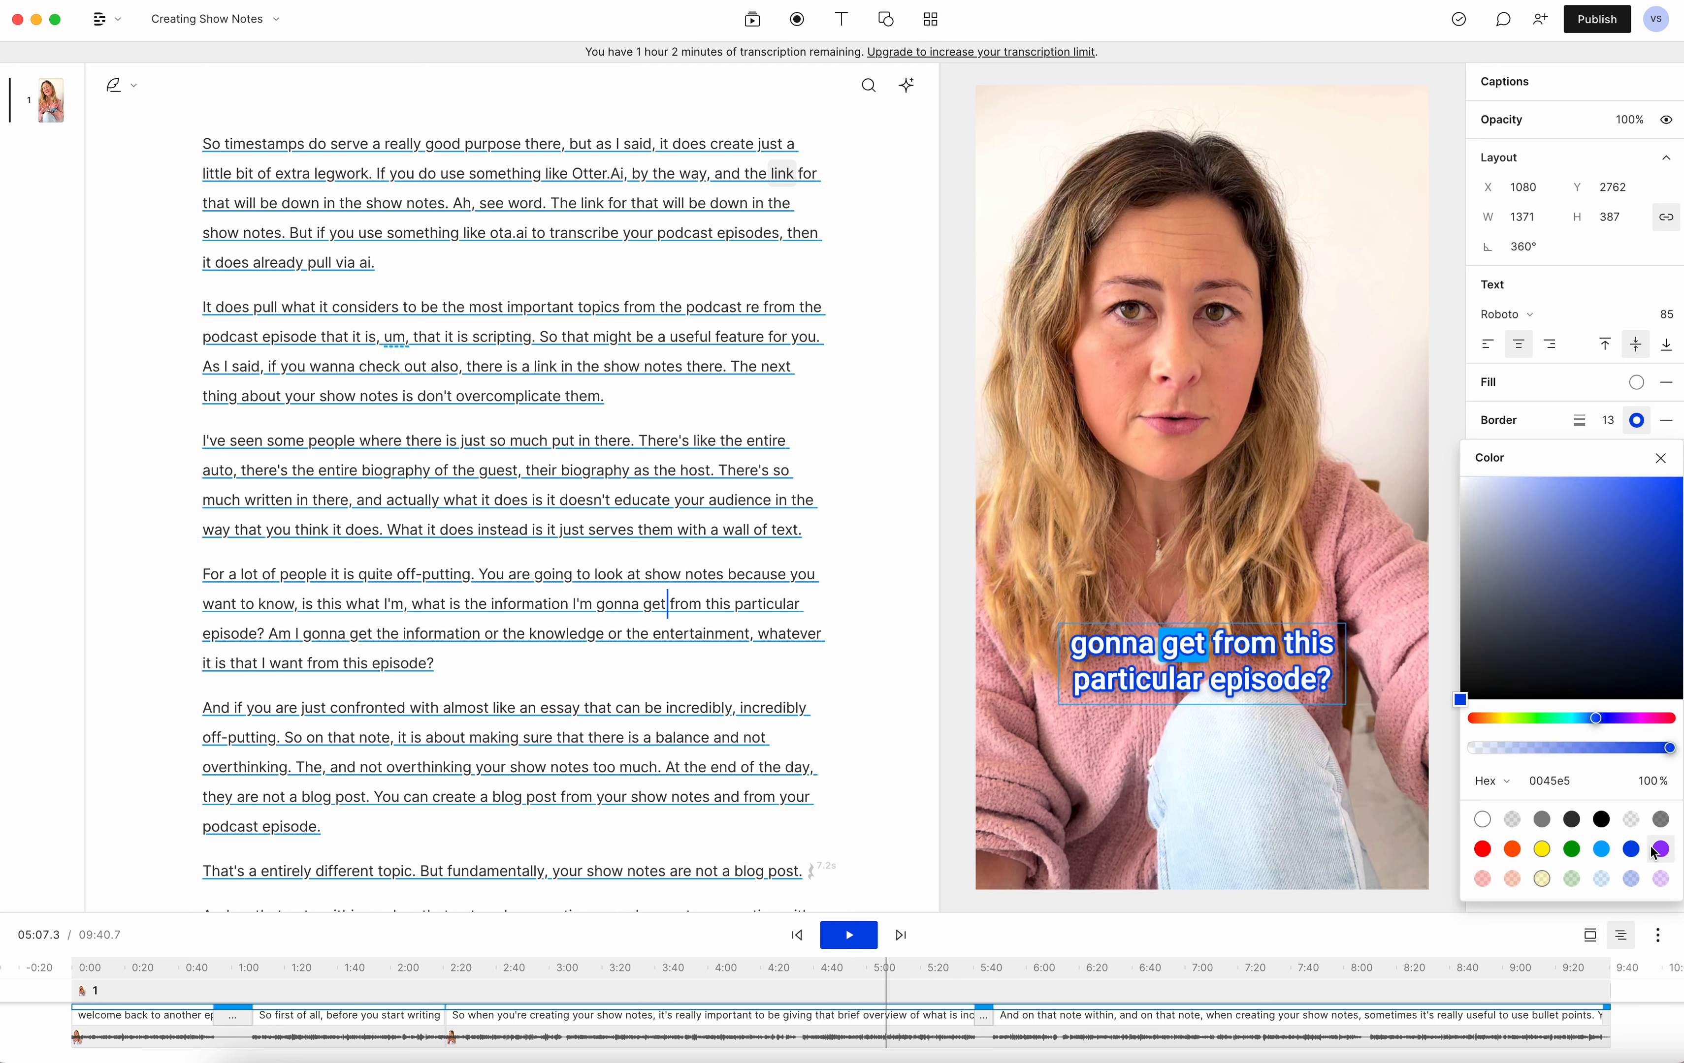
left_click(1662, 849)
left_click(1631, 879)
left_click(1660, 879)
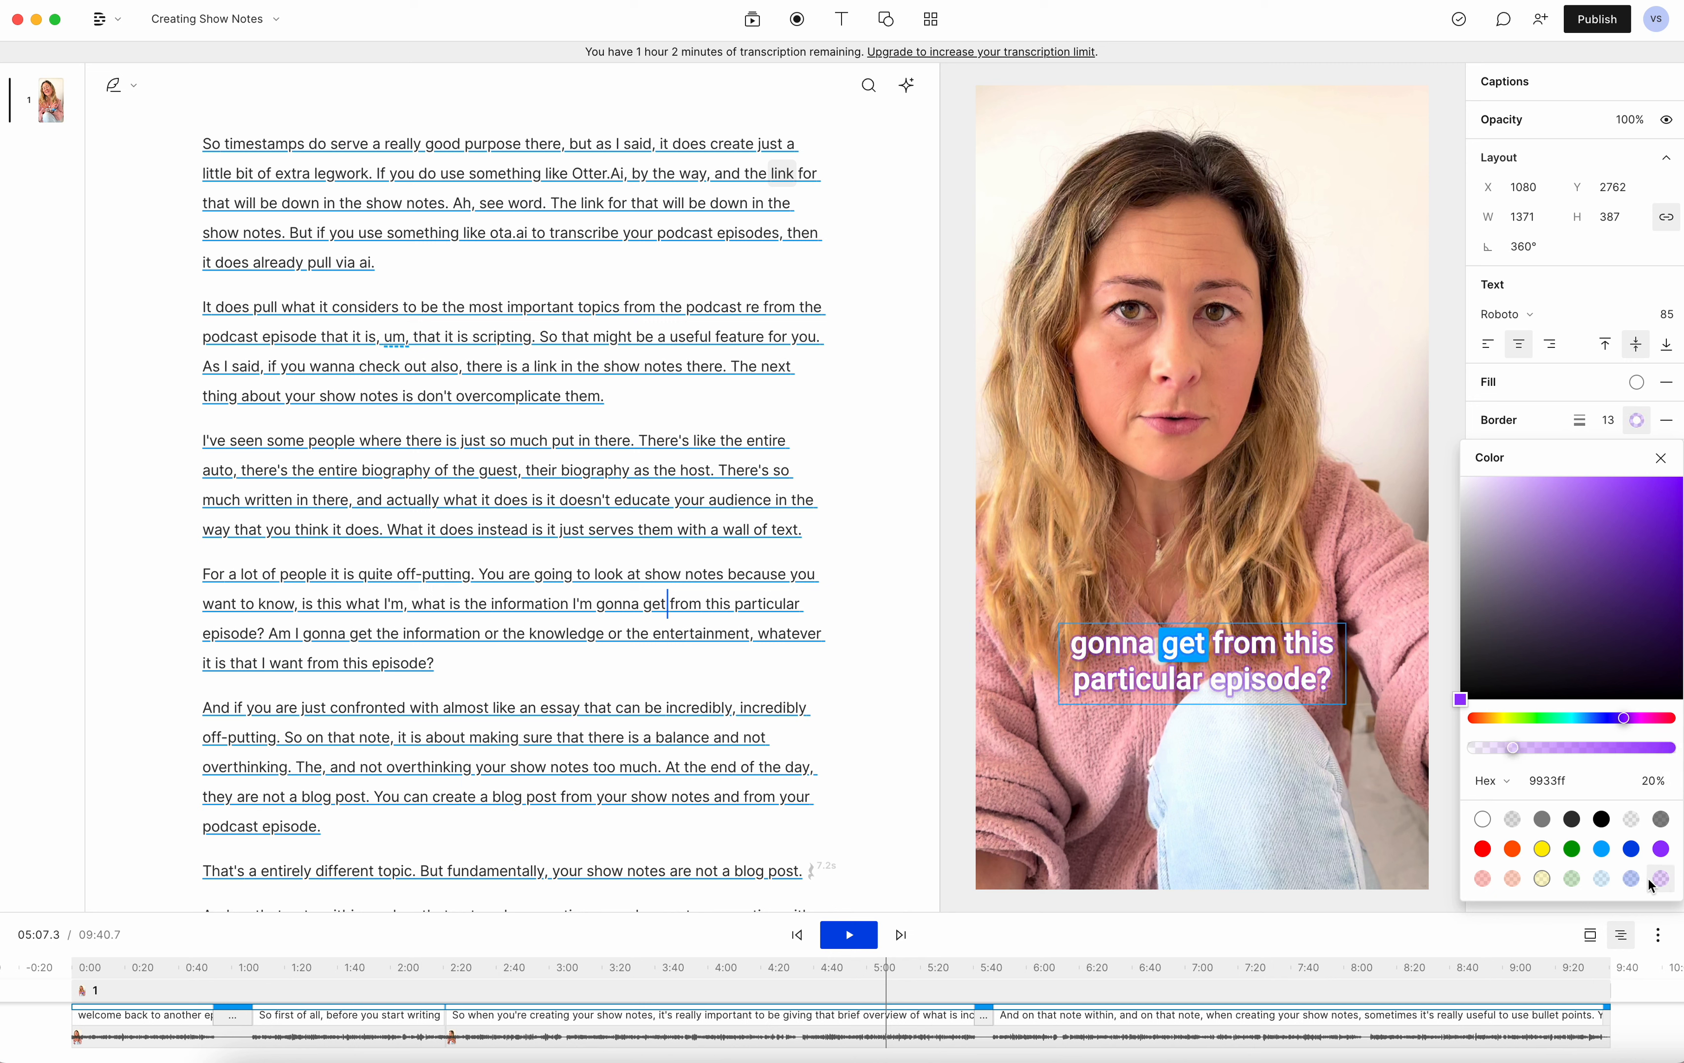
left_click(1483, 820)
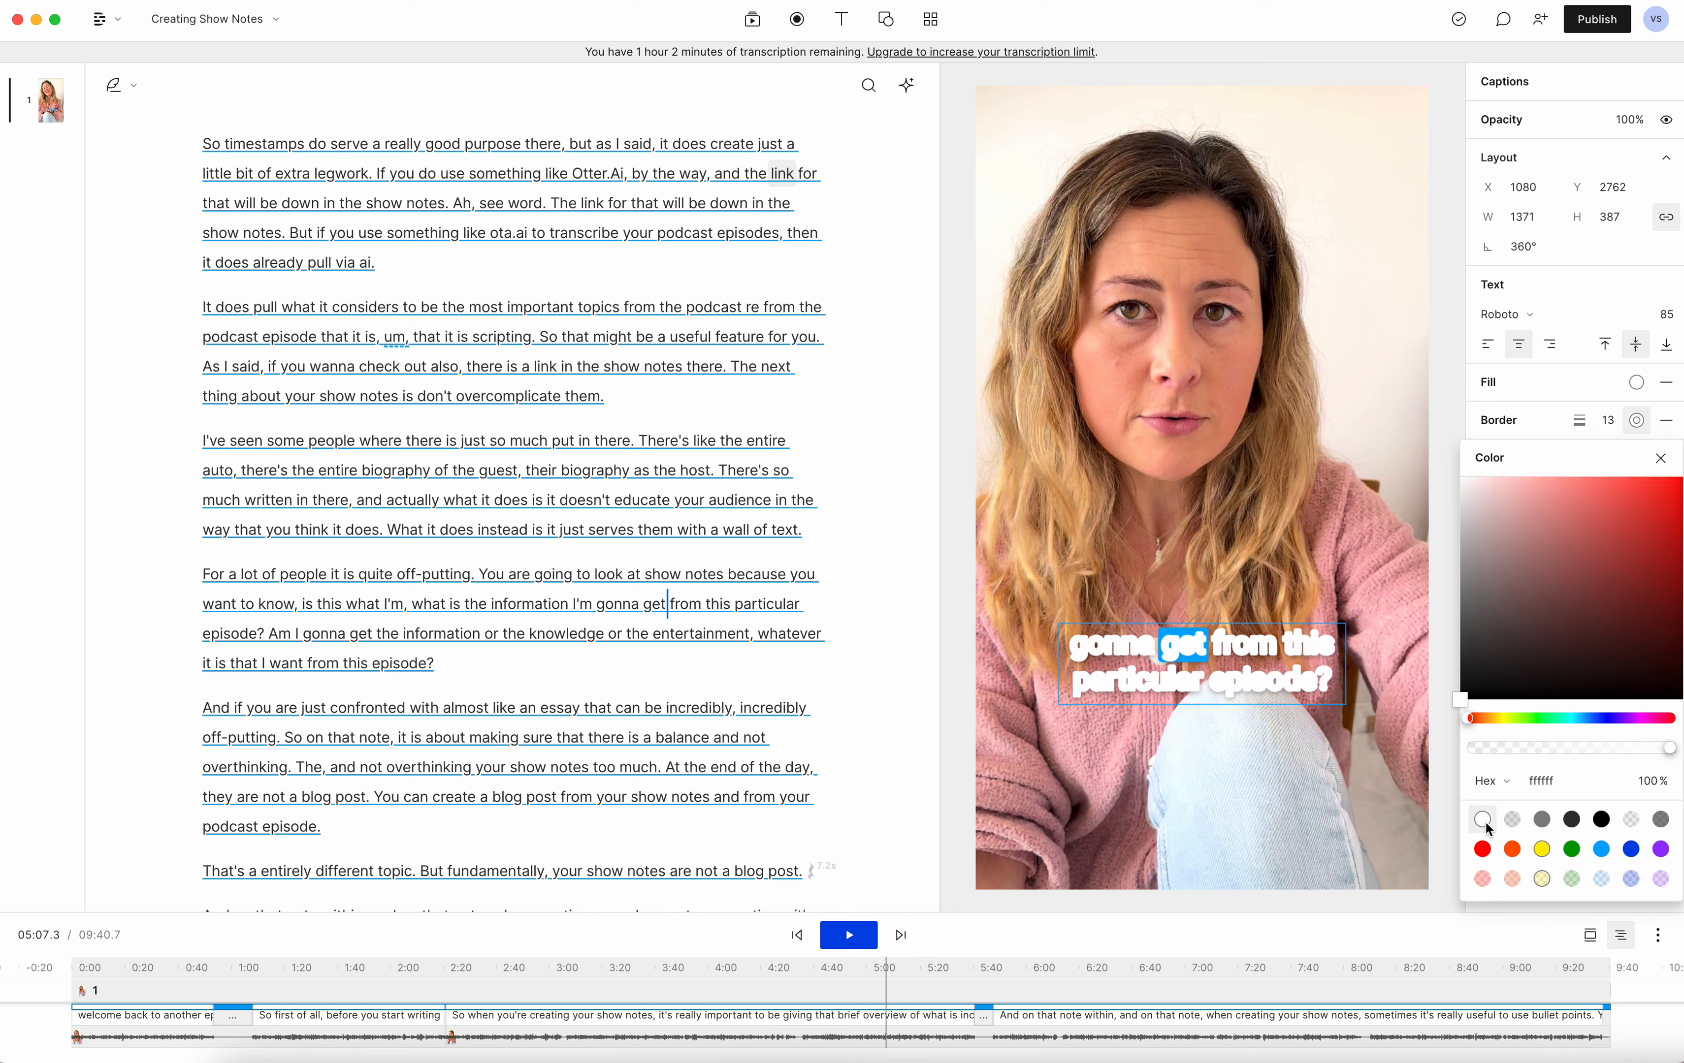
left_click(1660, 458)
left_click(1666, 420)
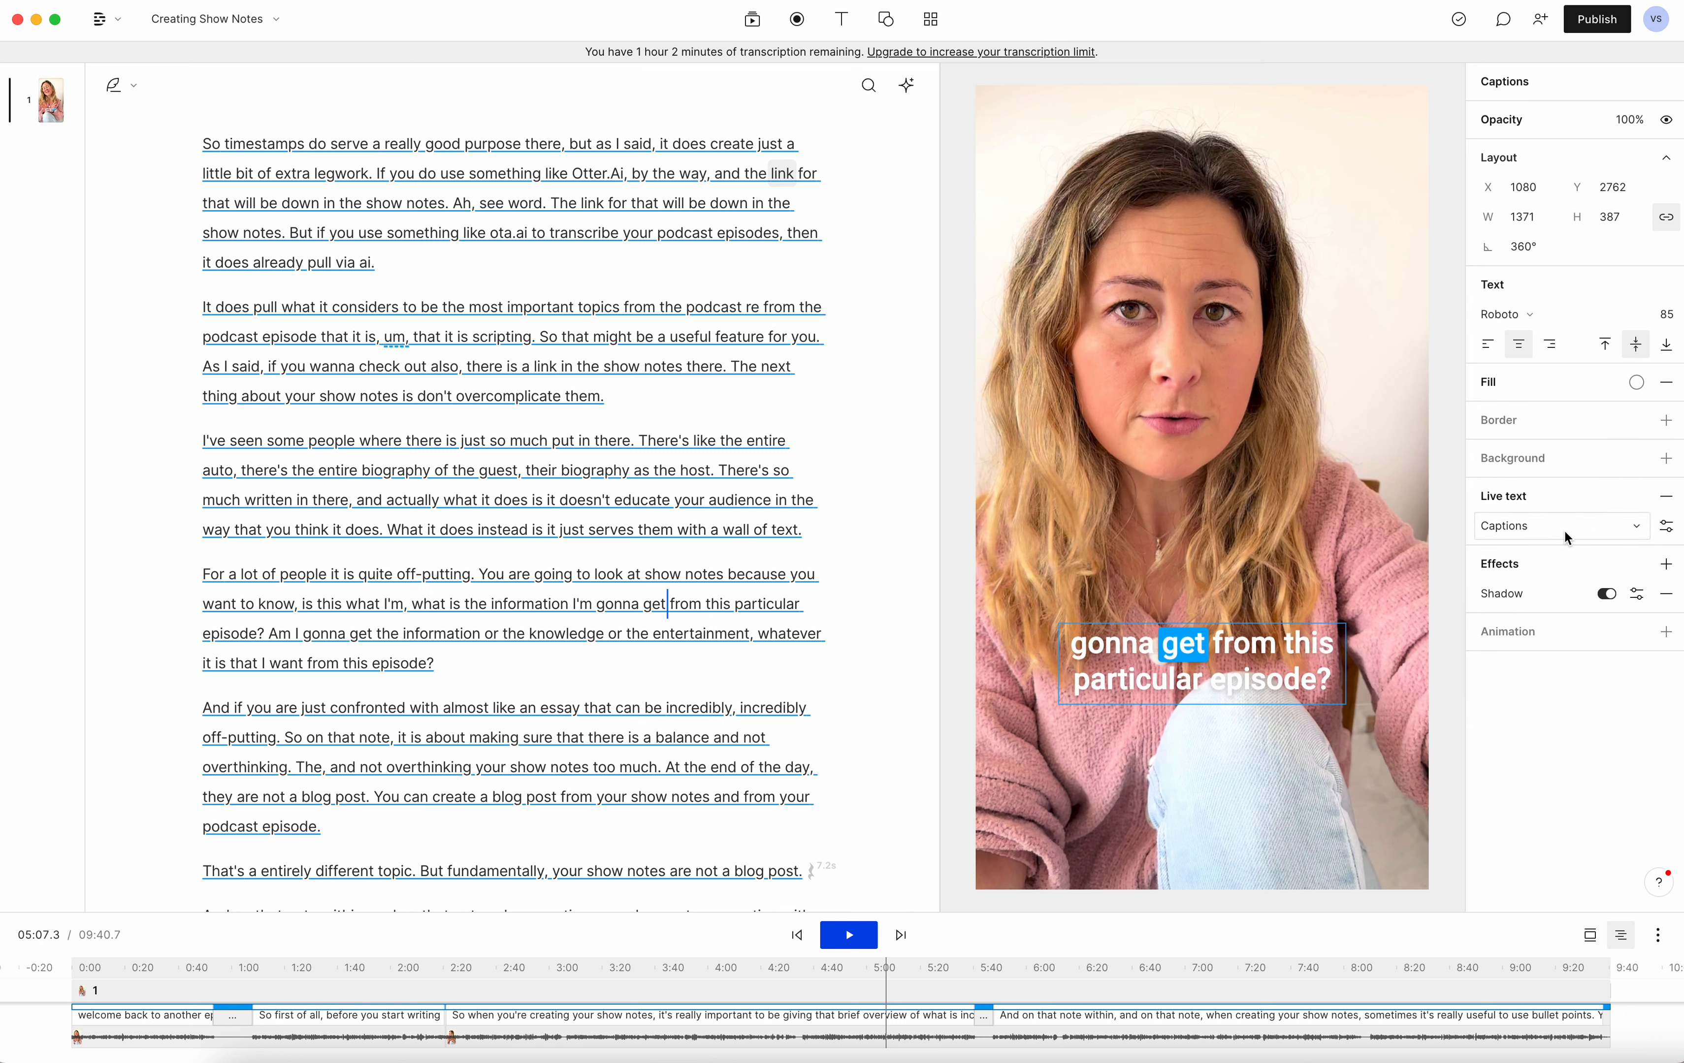
- Try a background behind the caption text in several colours, including black, yellow, blue and red, and remove the background
left_click(1667, 461)
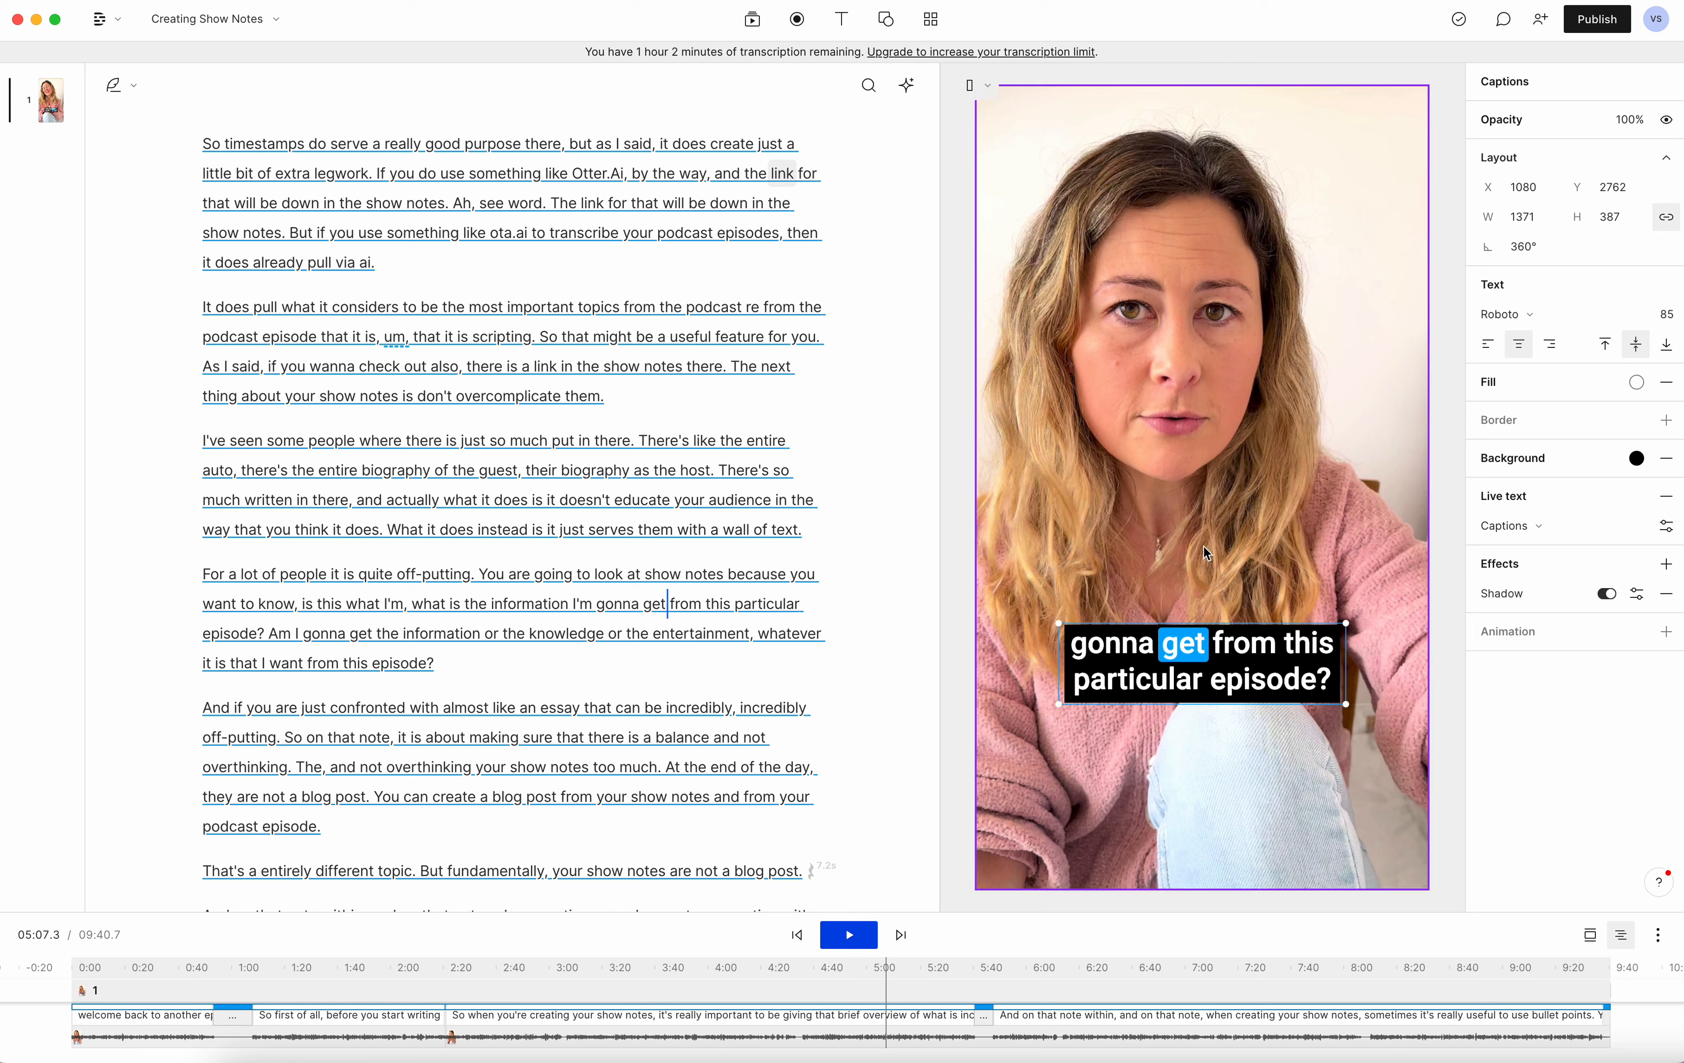
left_click(1636, 459)
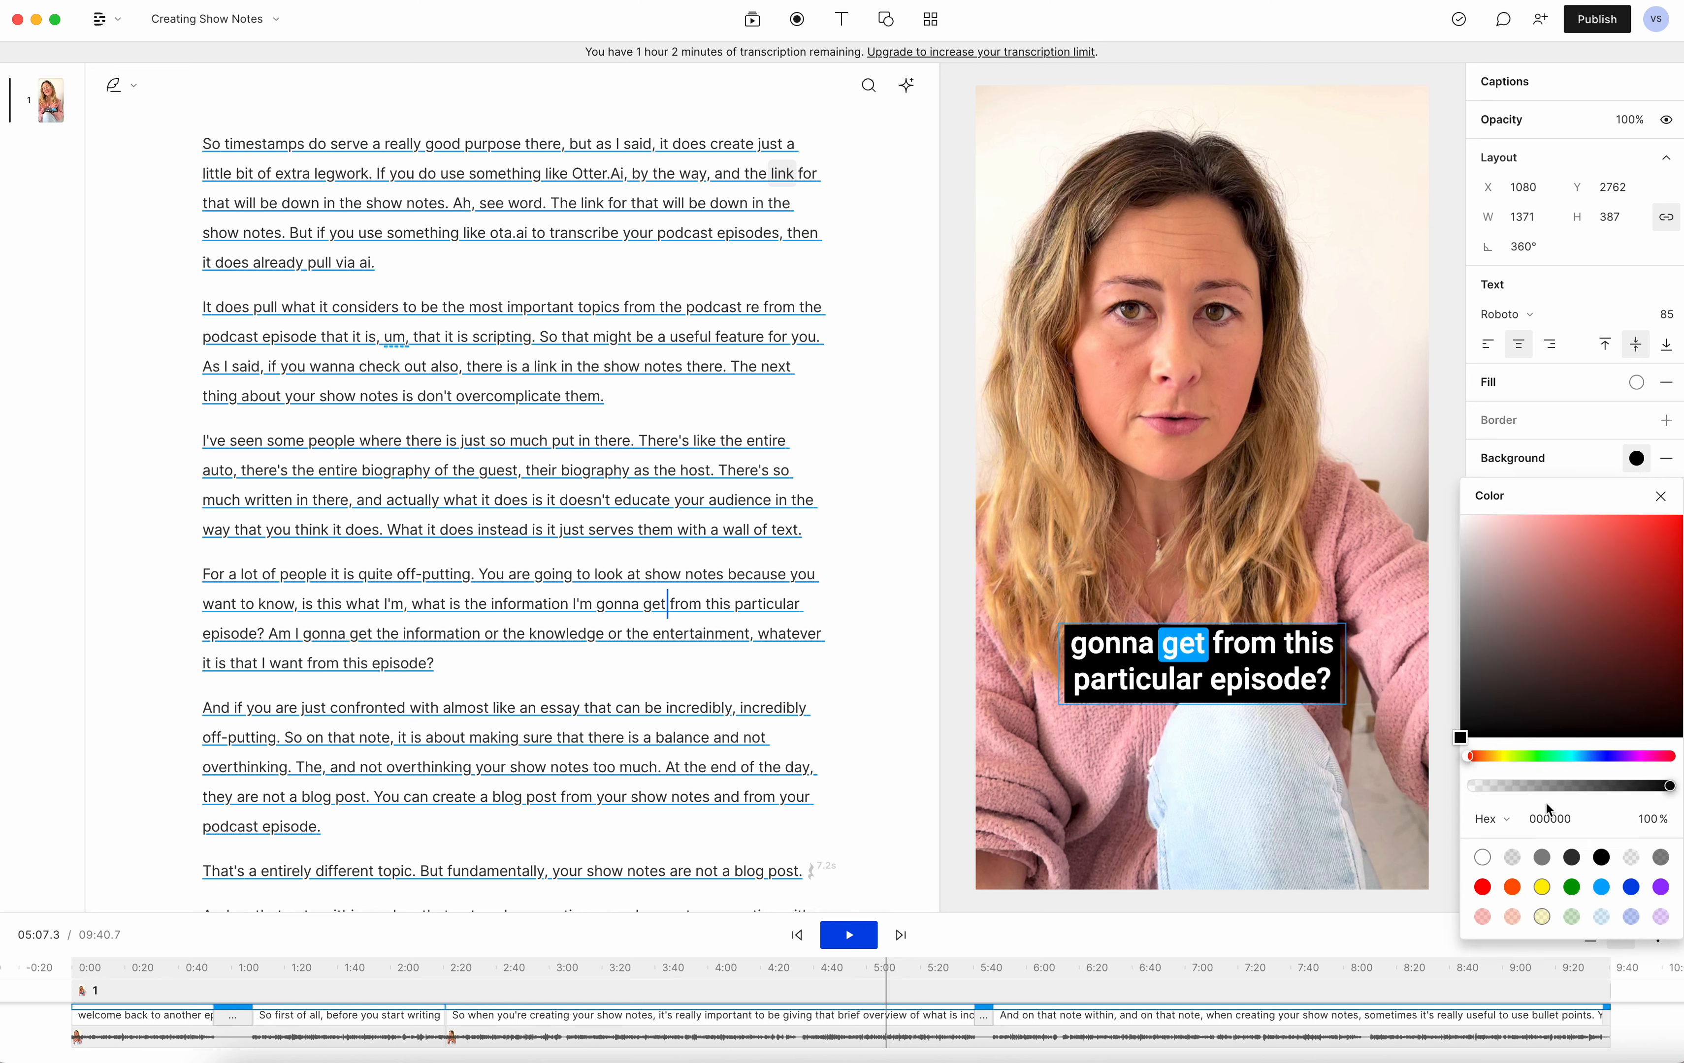
left_click(1541, 887)
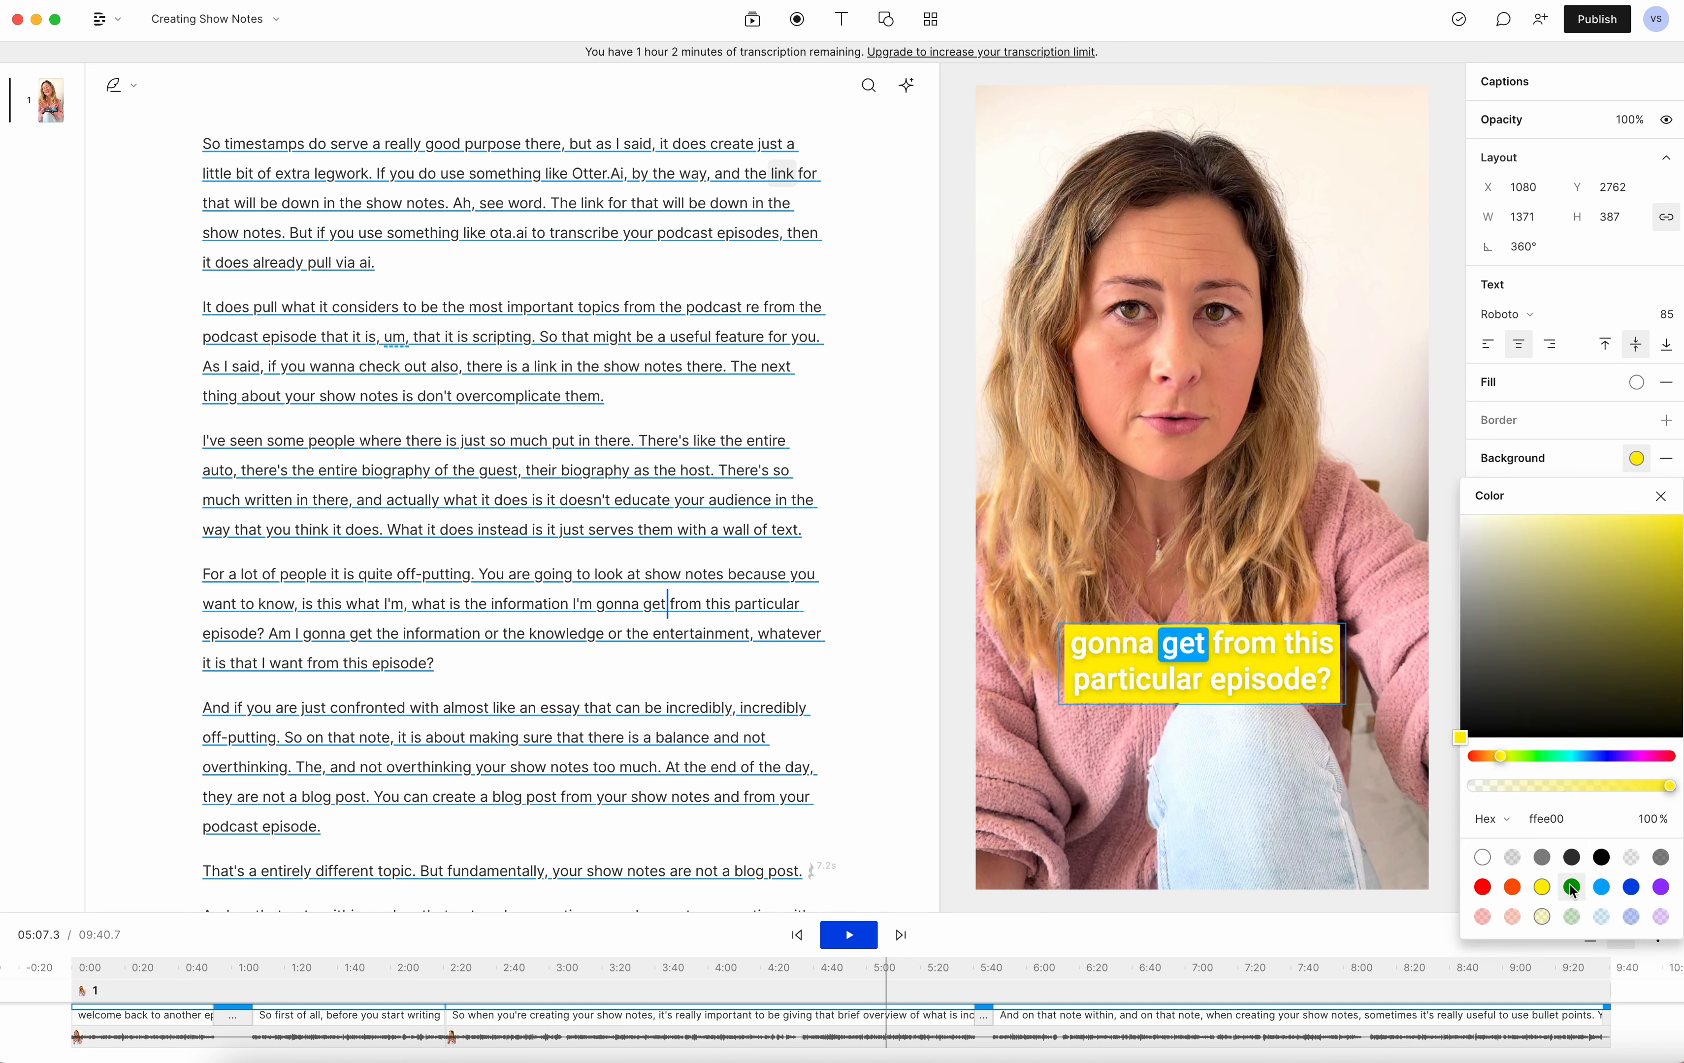
left_click(1571, 886)
left_click(1603, 889)
left_click(1632, 888)
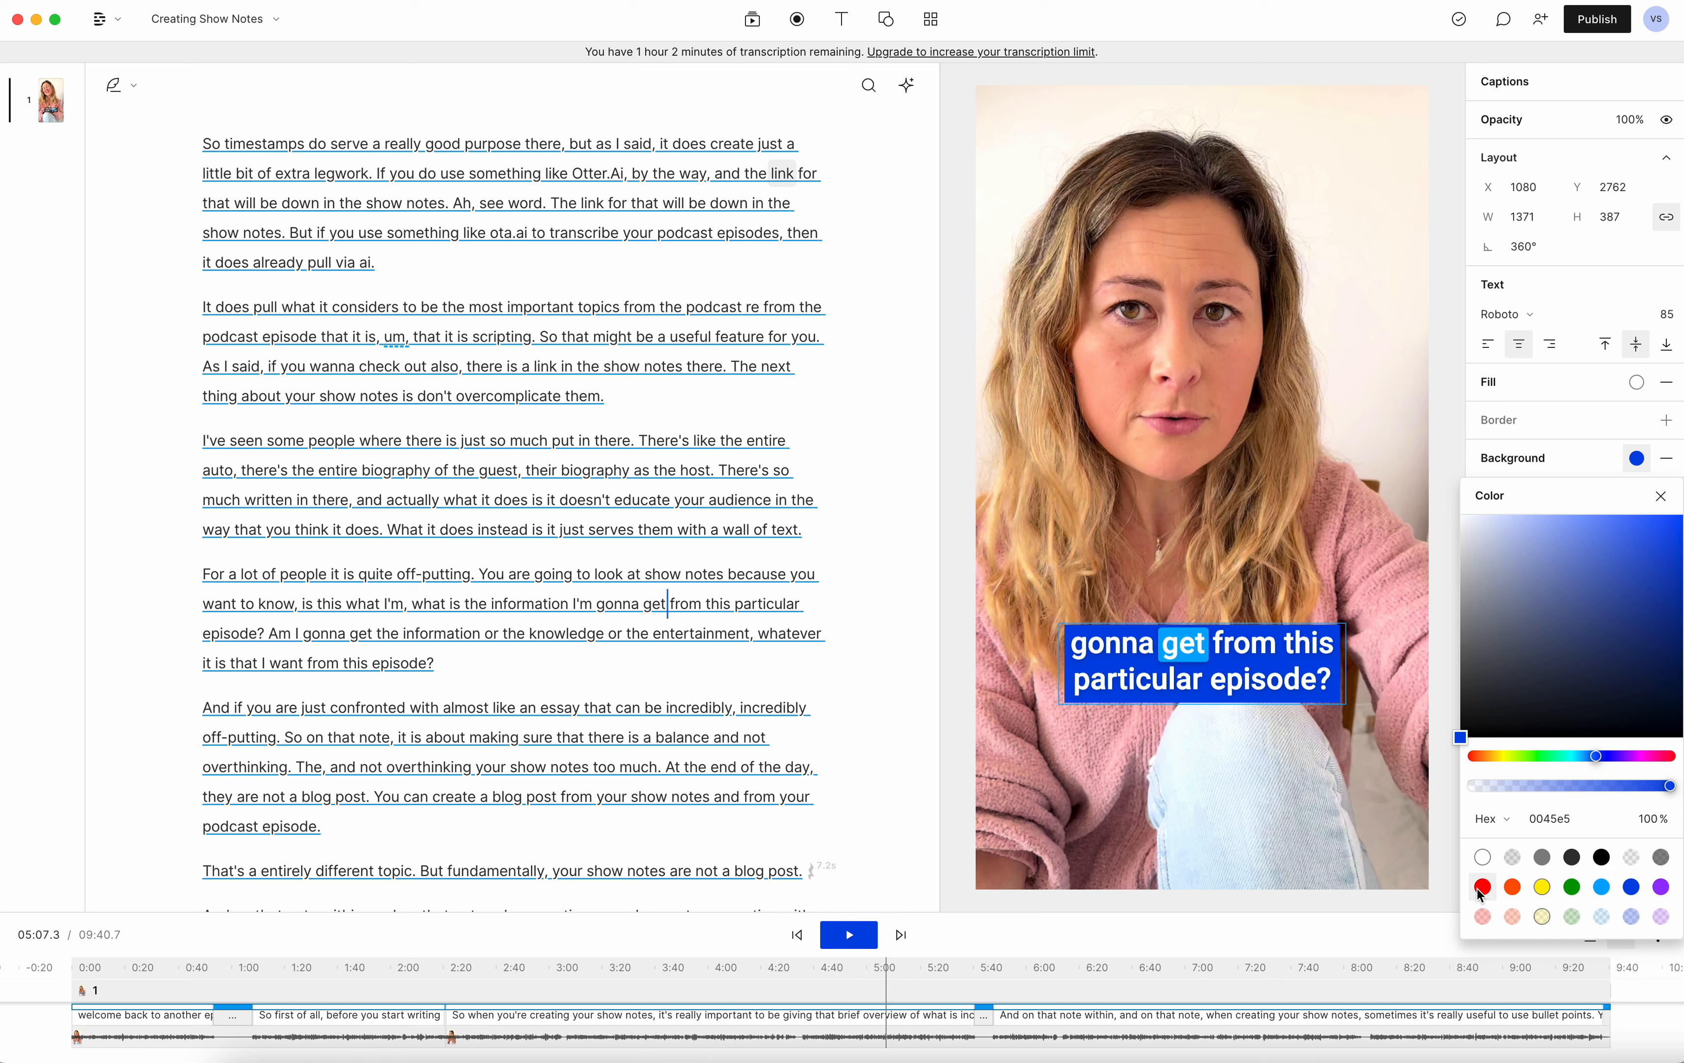
left_click(1482, 888)
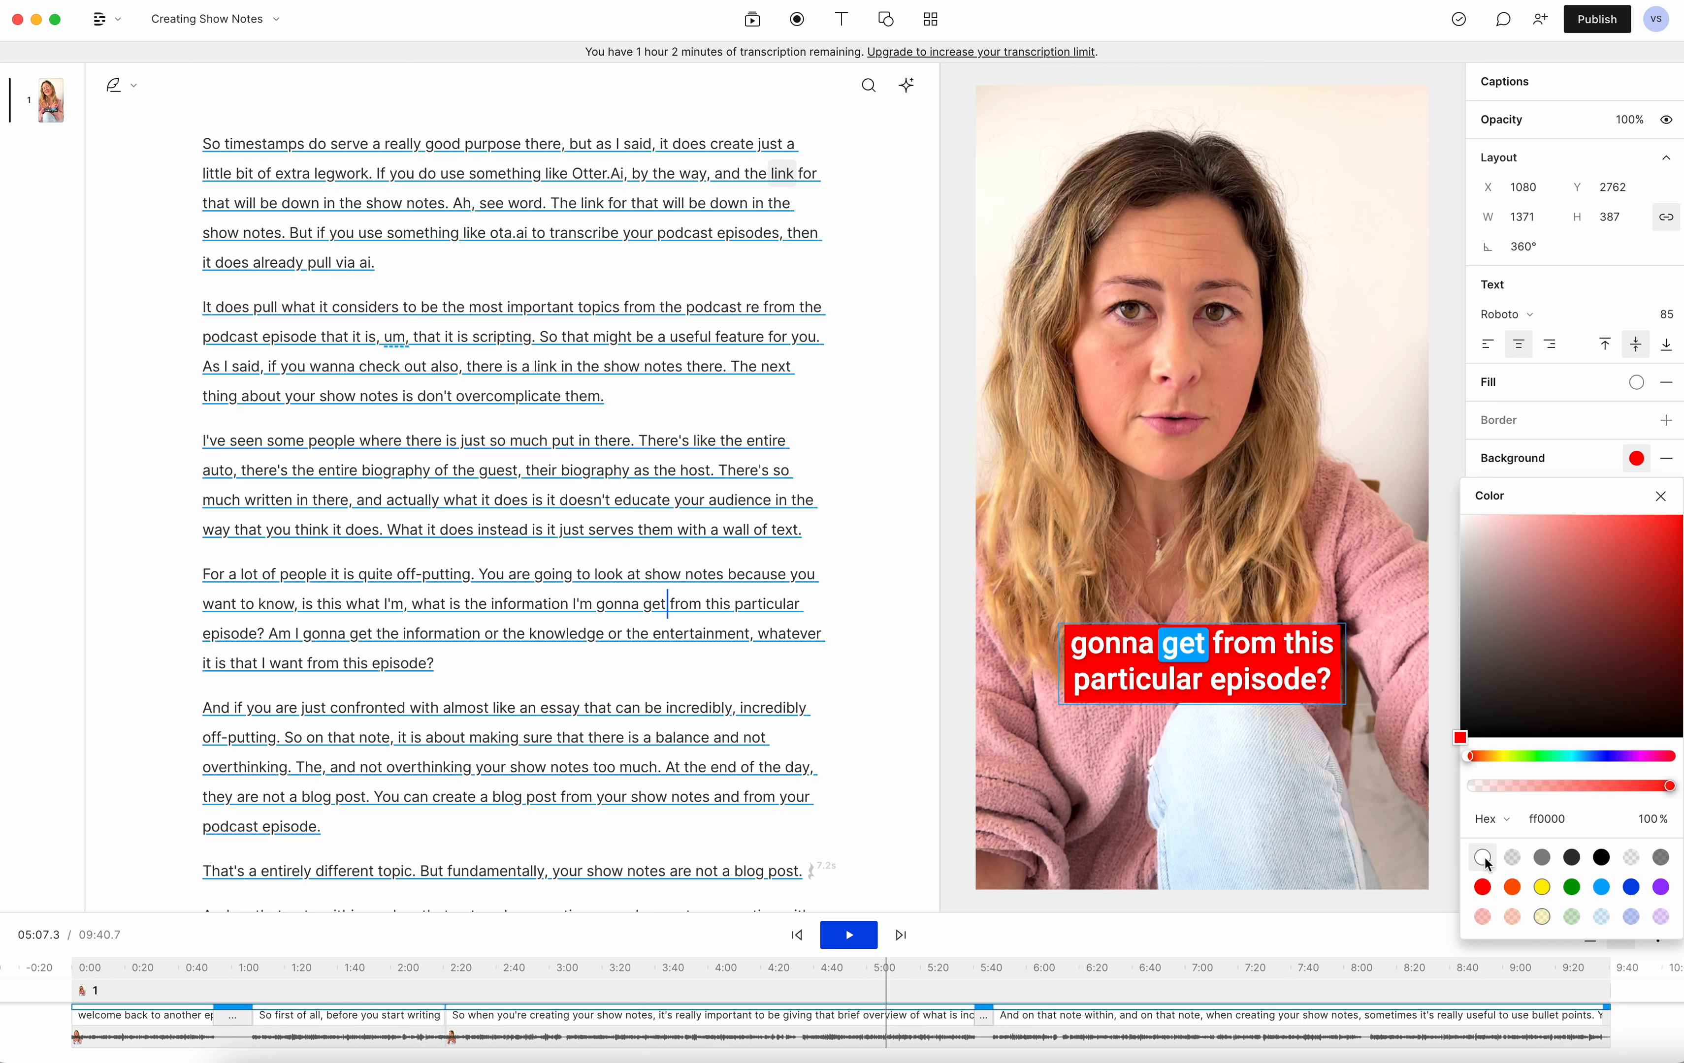
left_click(1636, 458)
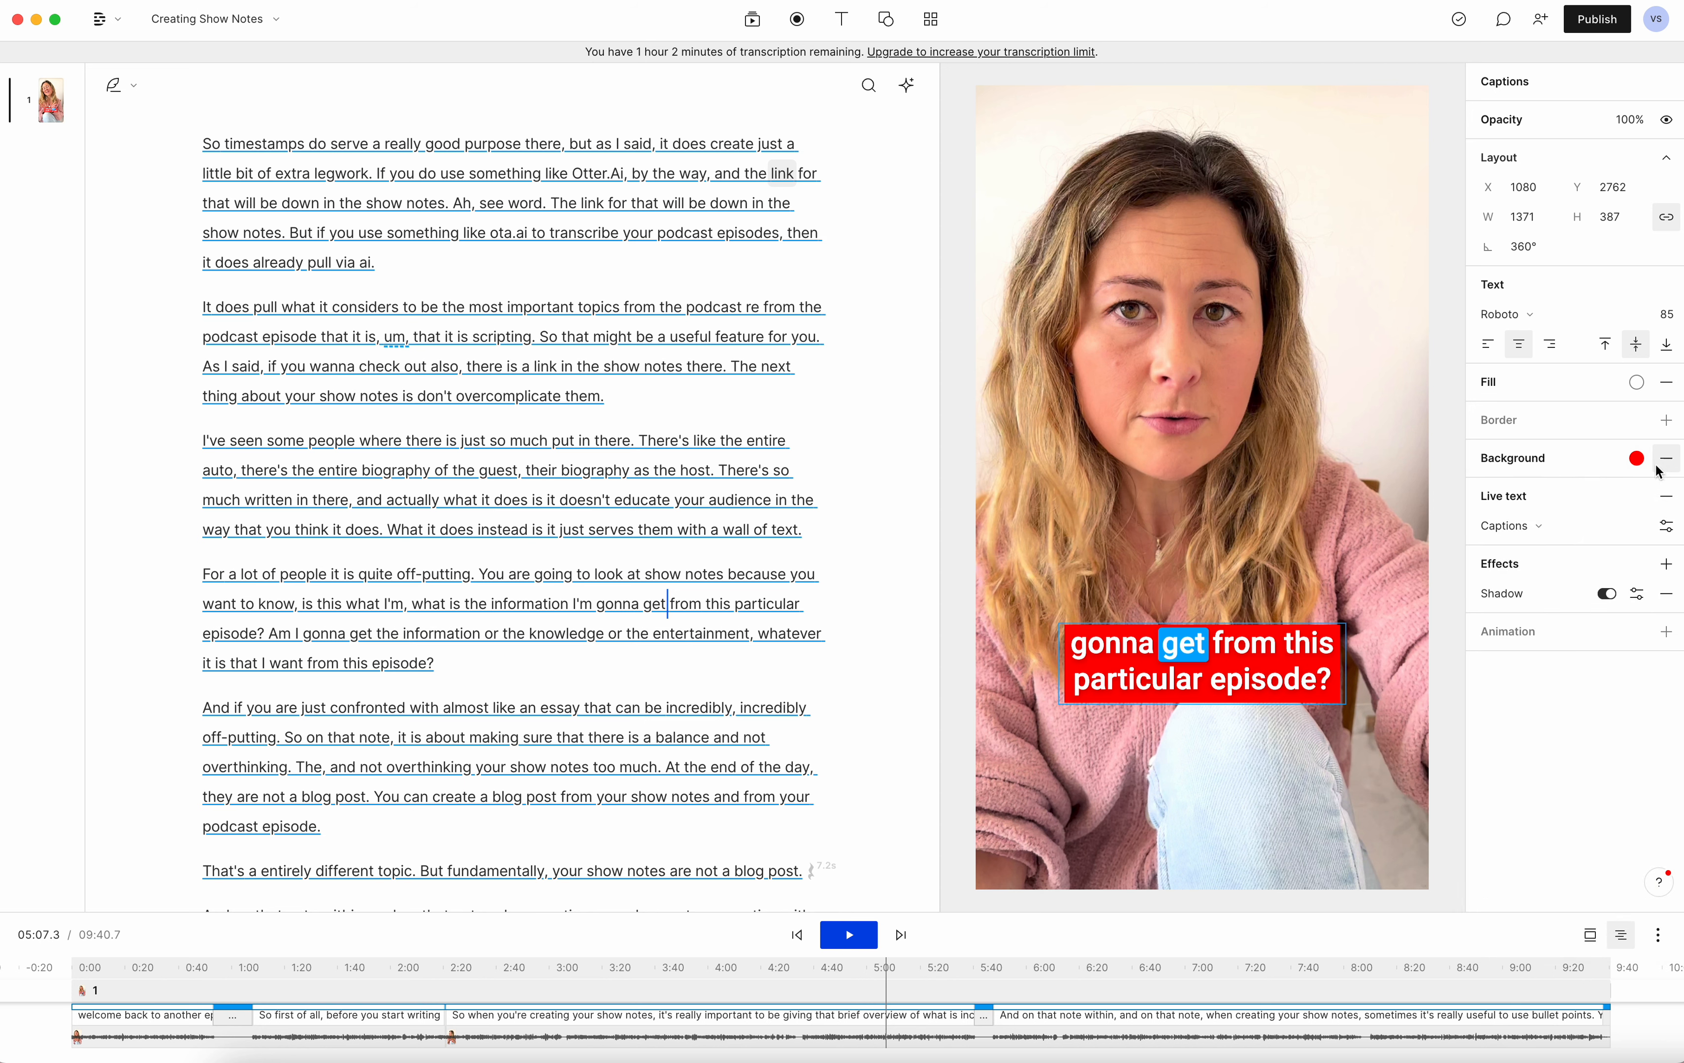
left_click(1272, 648)
left_click(1667, 461)
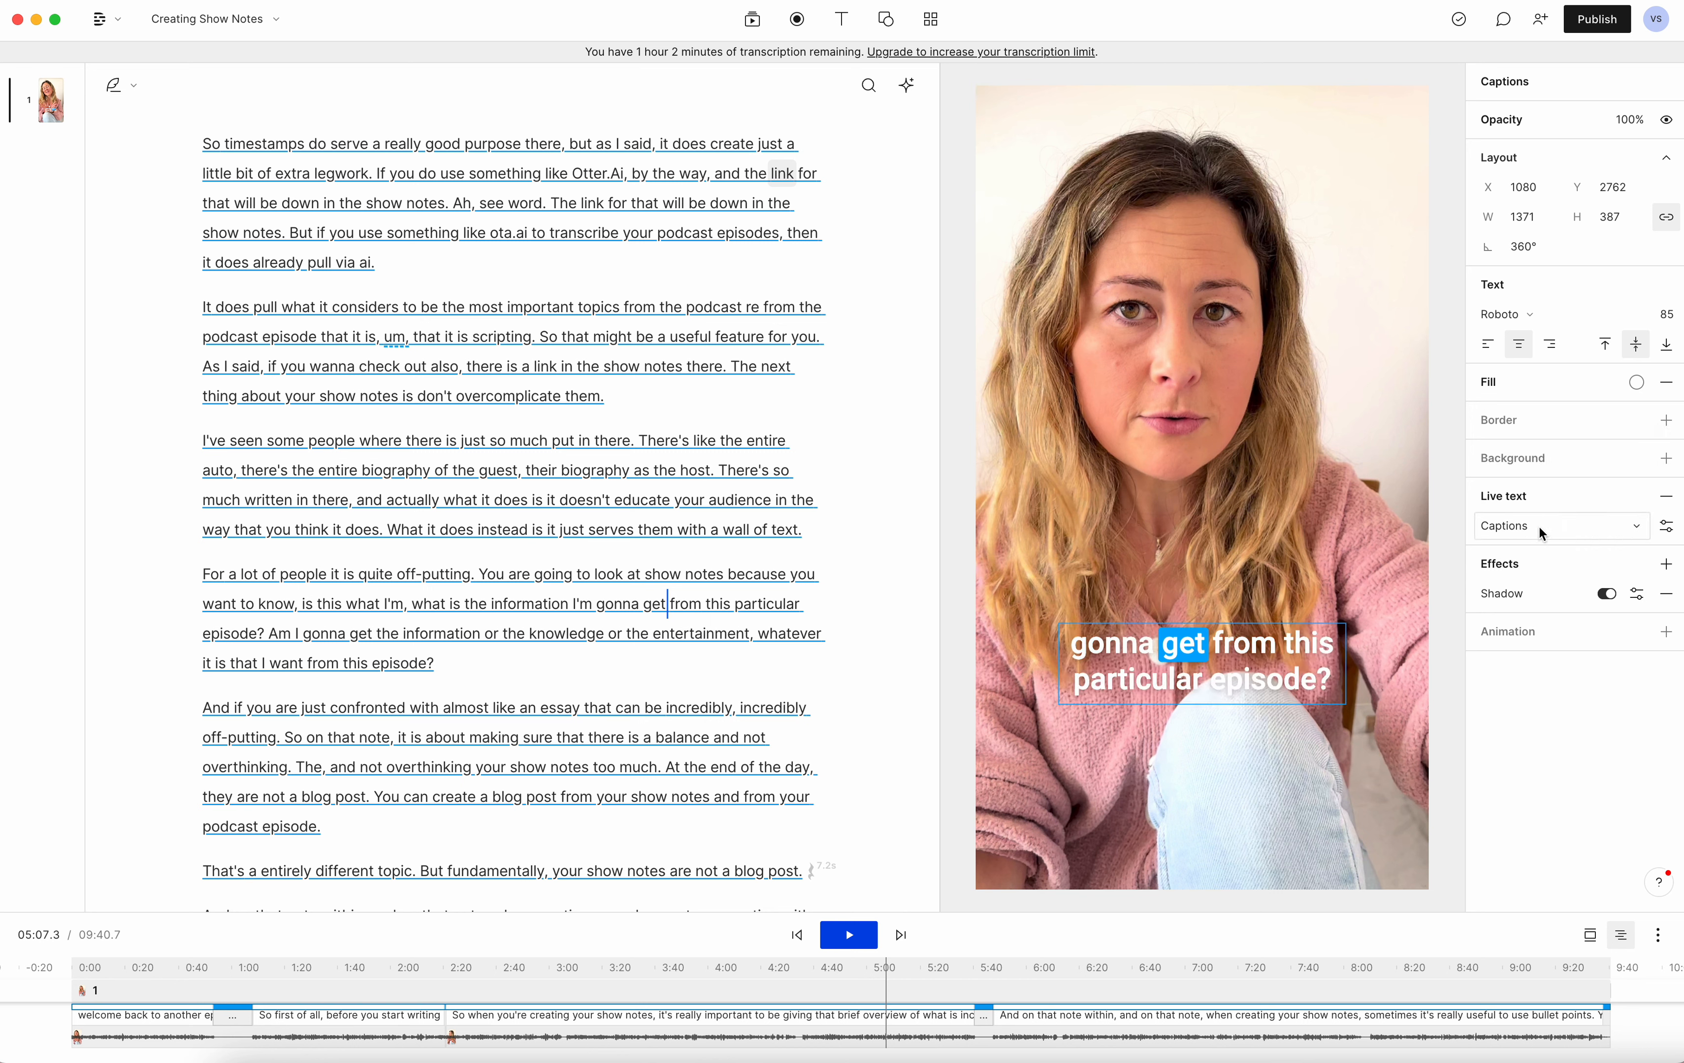
- Try Speaker as the live text type for the captions, and return it to Captions
left_click(1643, 527)
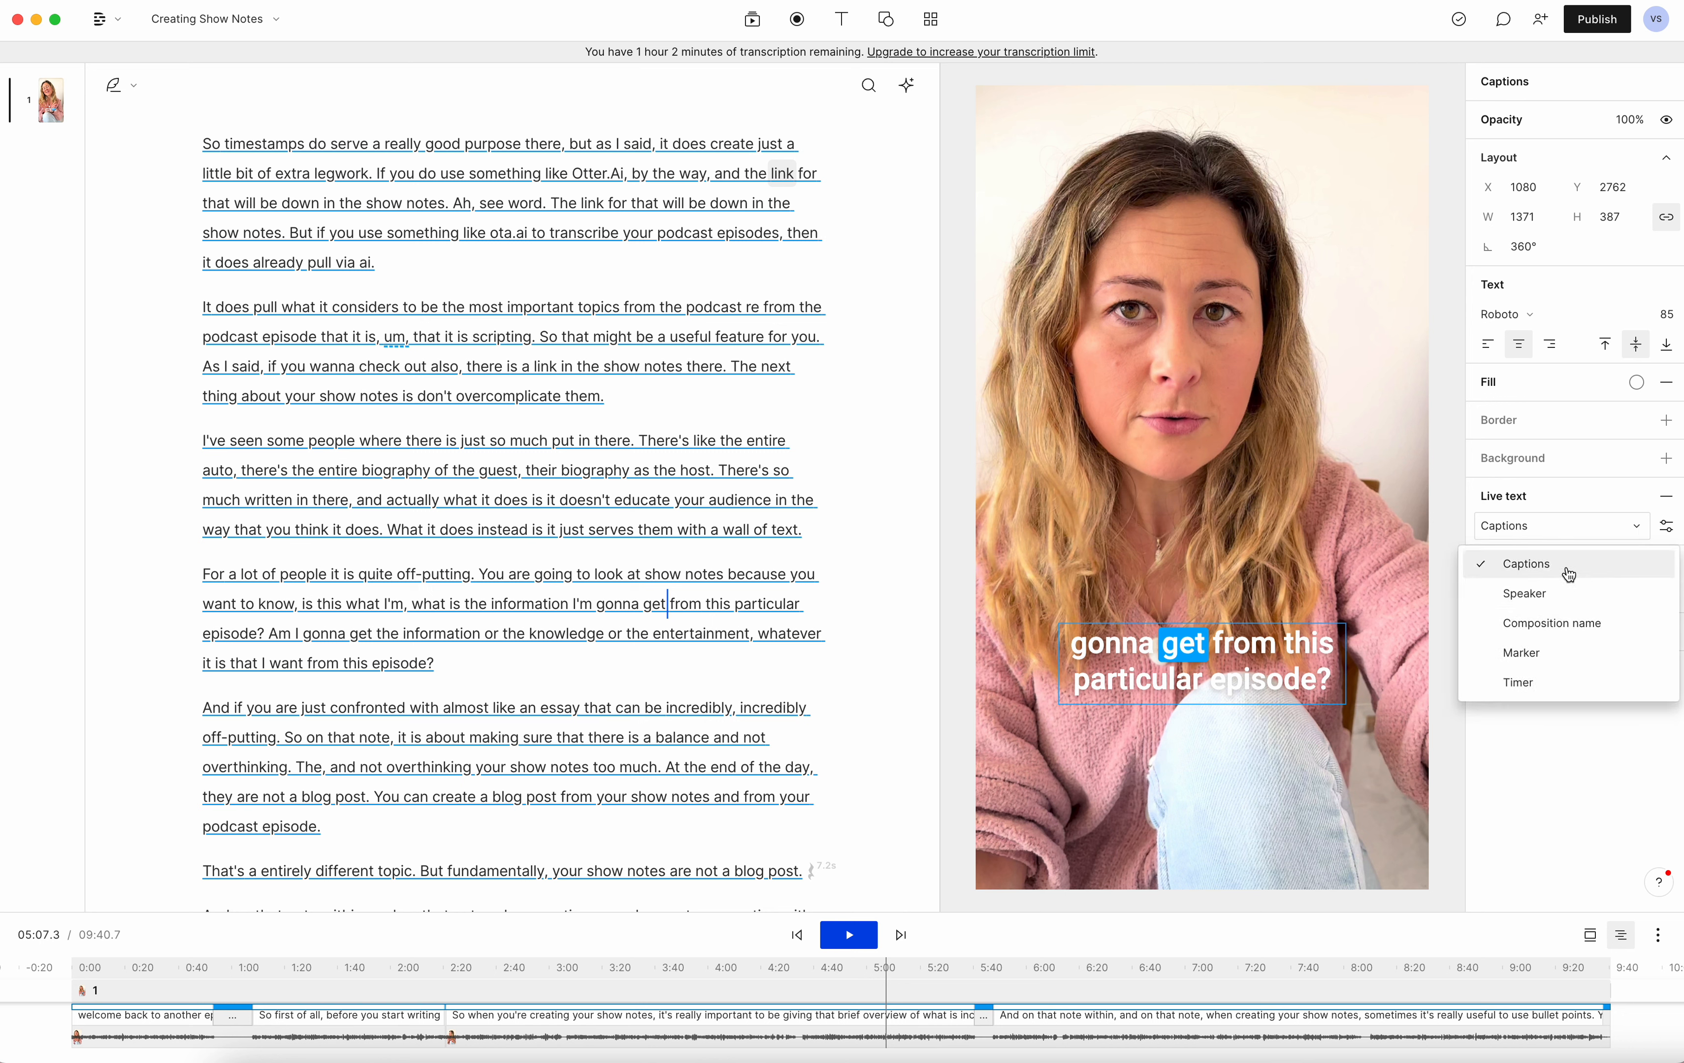
left_click(1557, 596)
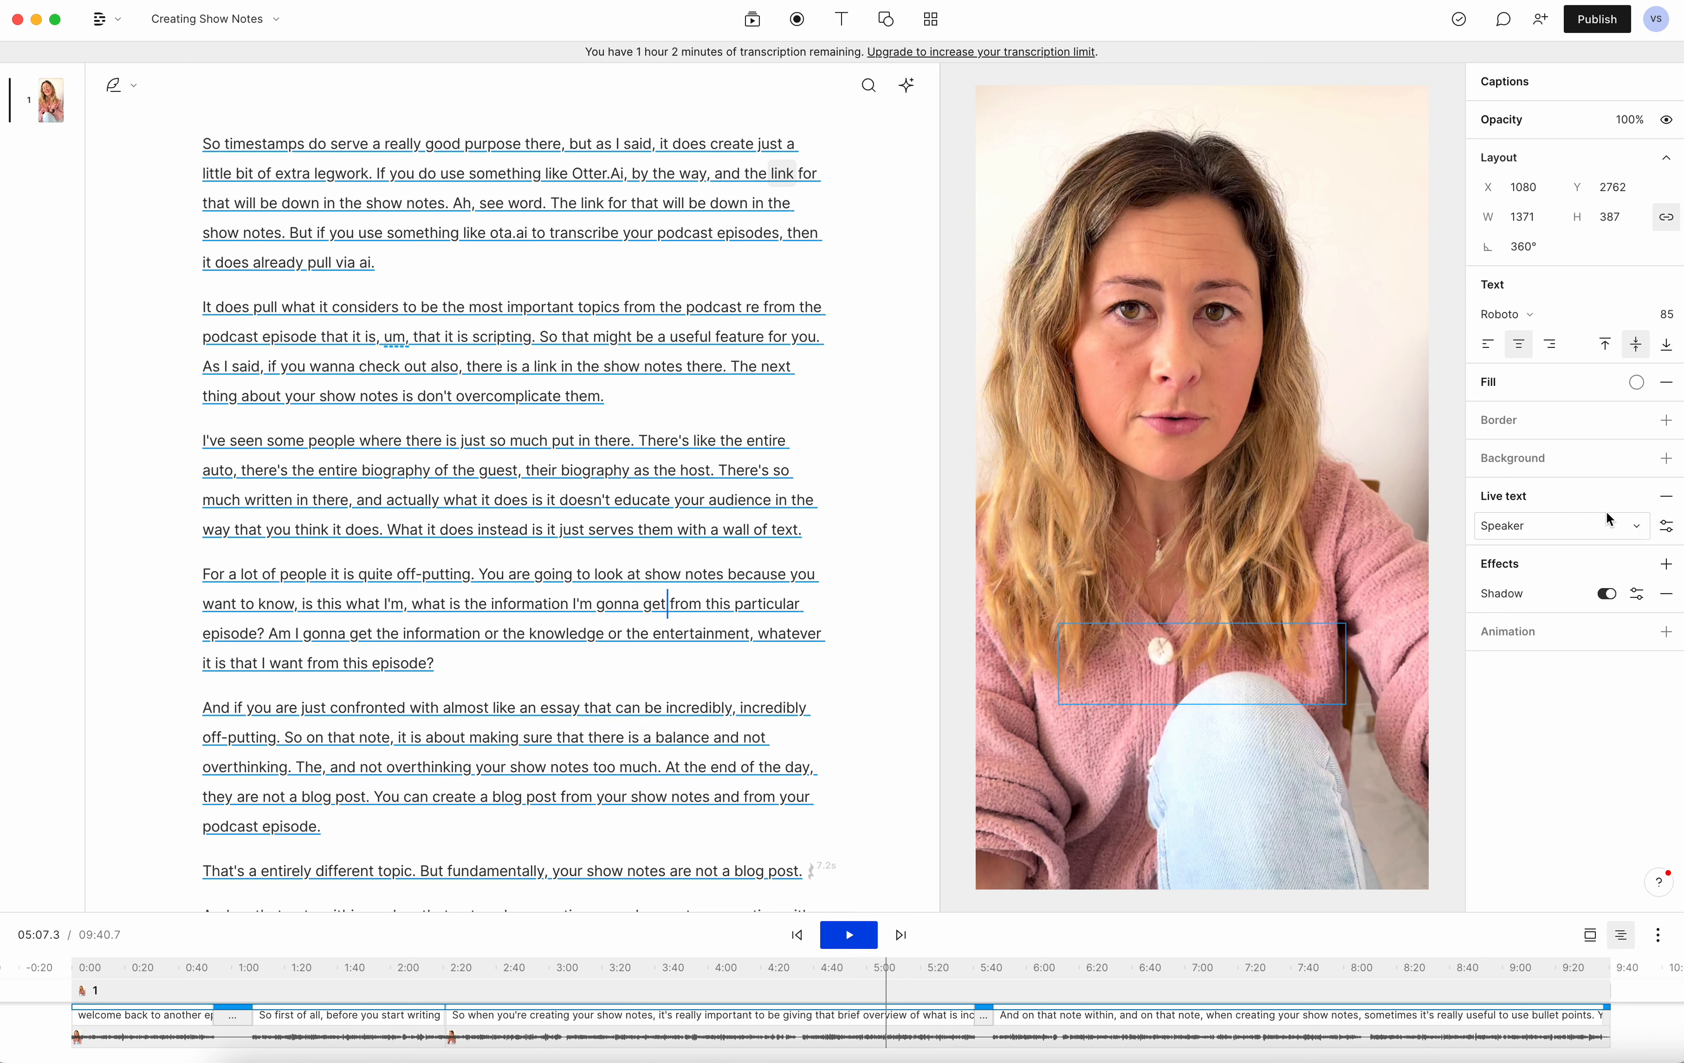
left_click(1639, 532)
left_click(1596, 563)
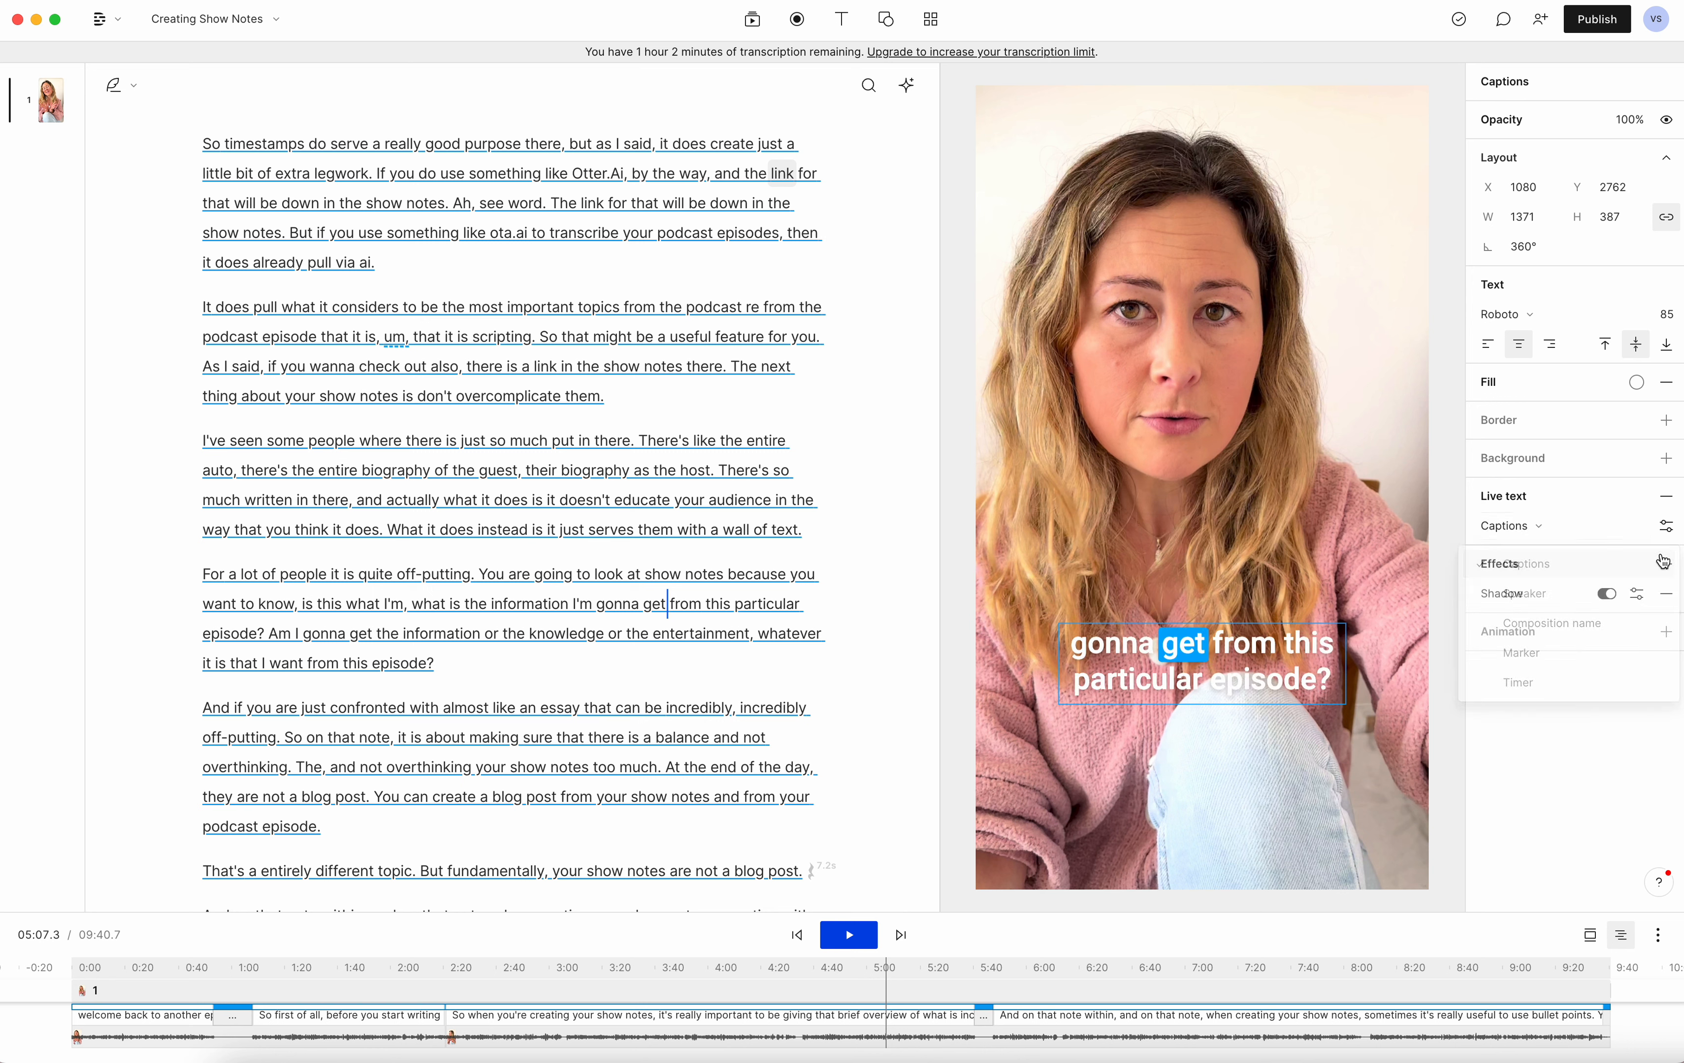
- Try the hex colour deb8b8 as the background of the active word in the captions
left_click(1666, 527)
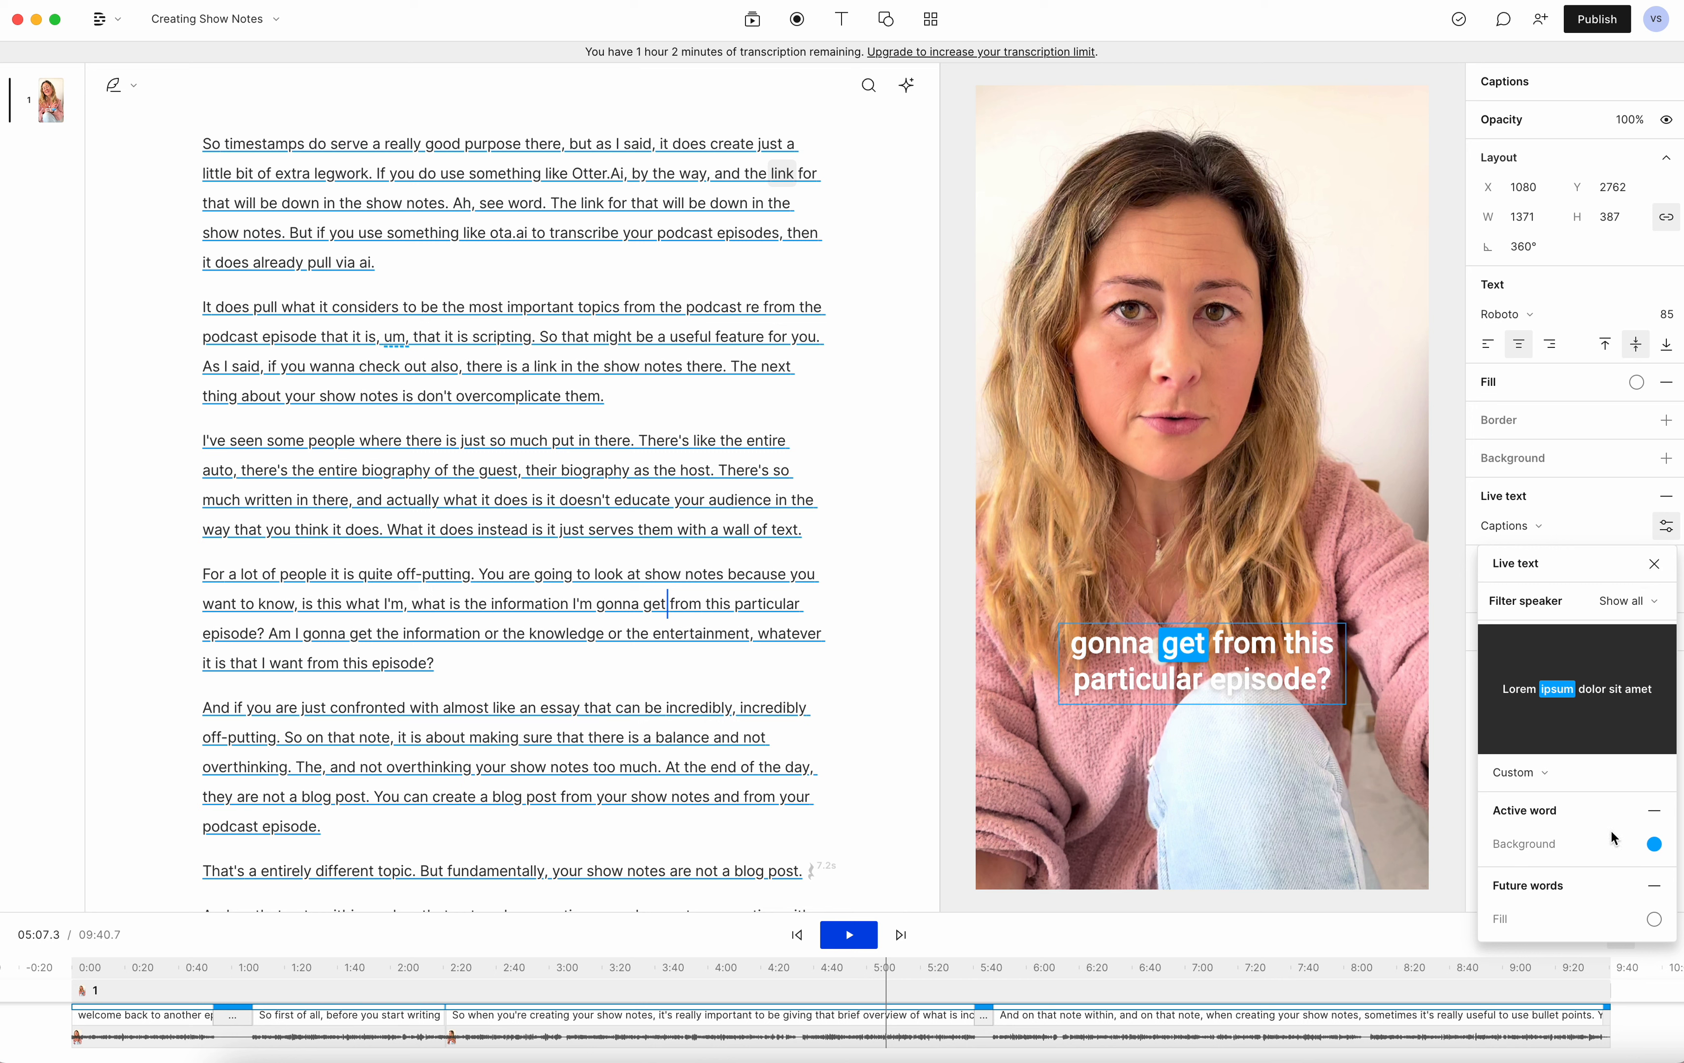
left_click(1654, 843)
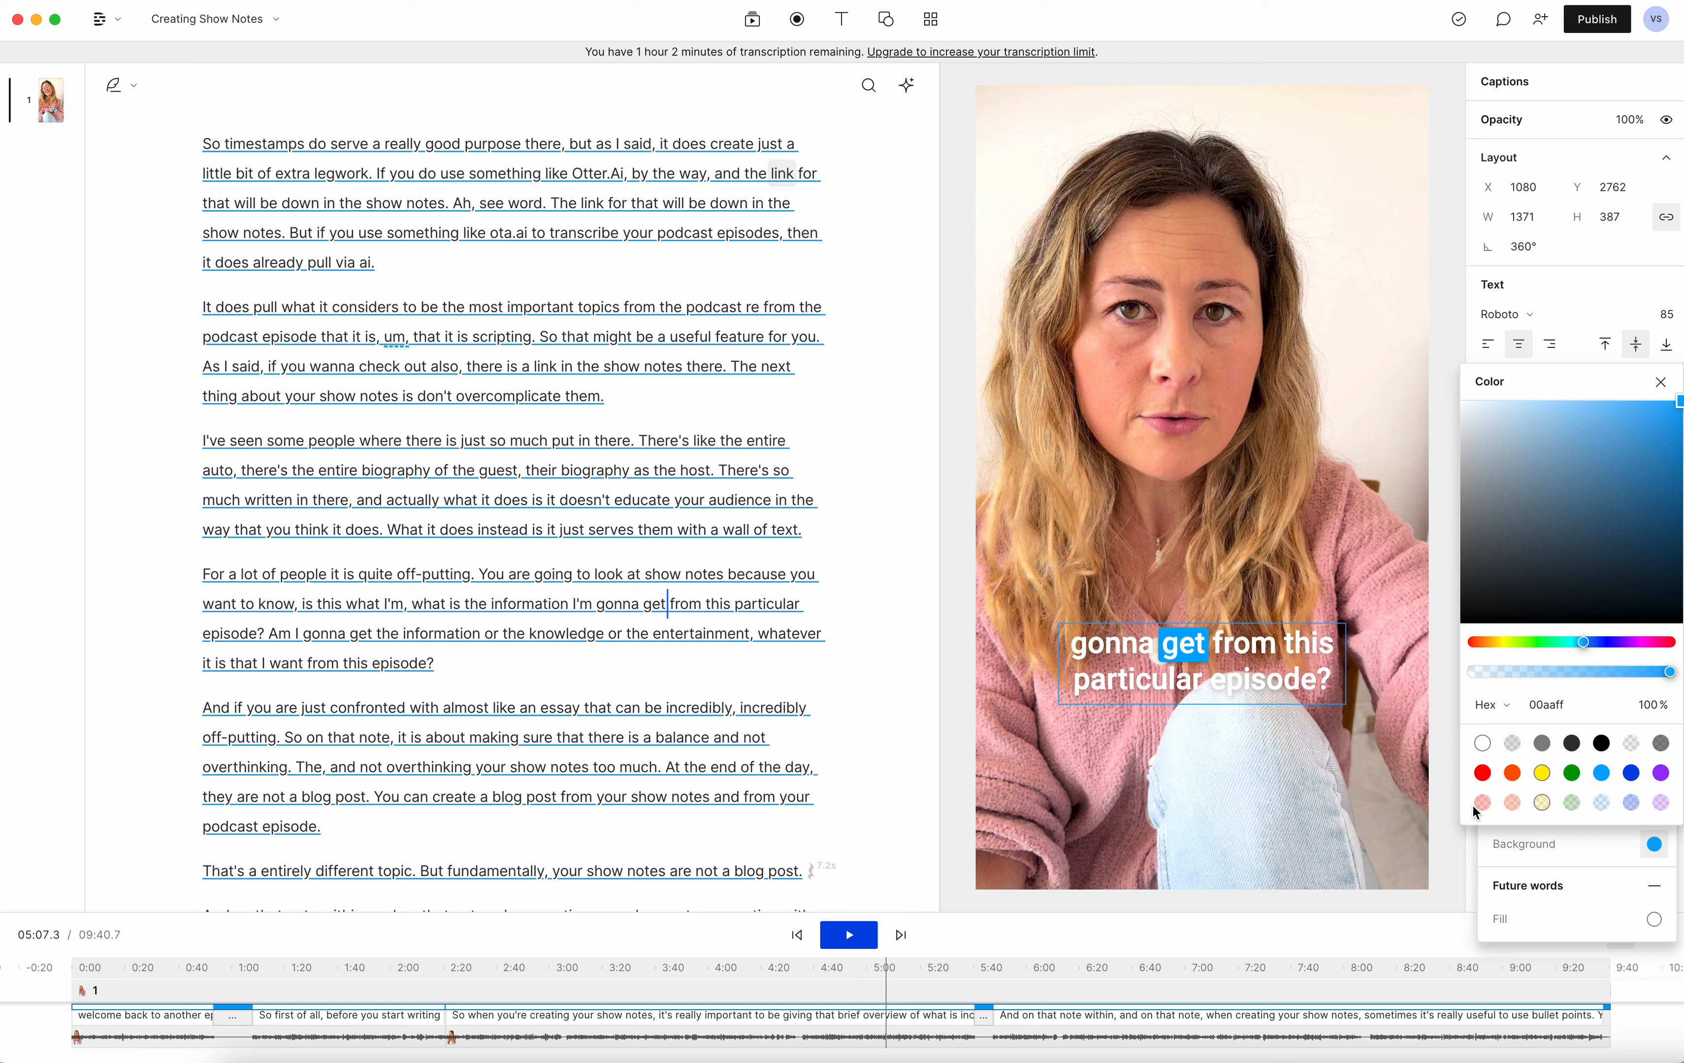
left_click(1516, 706)
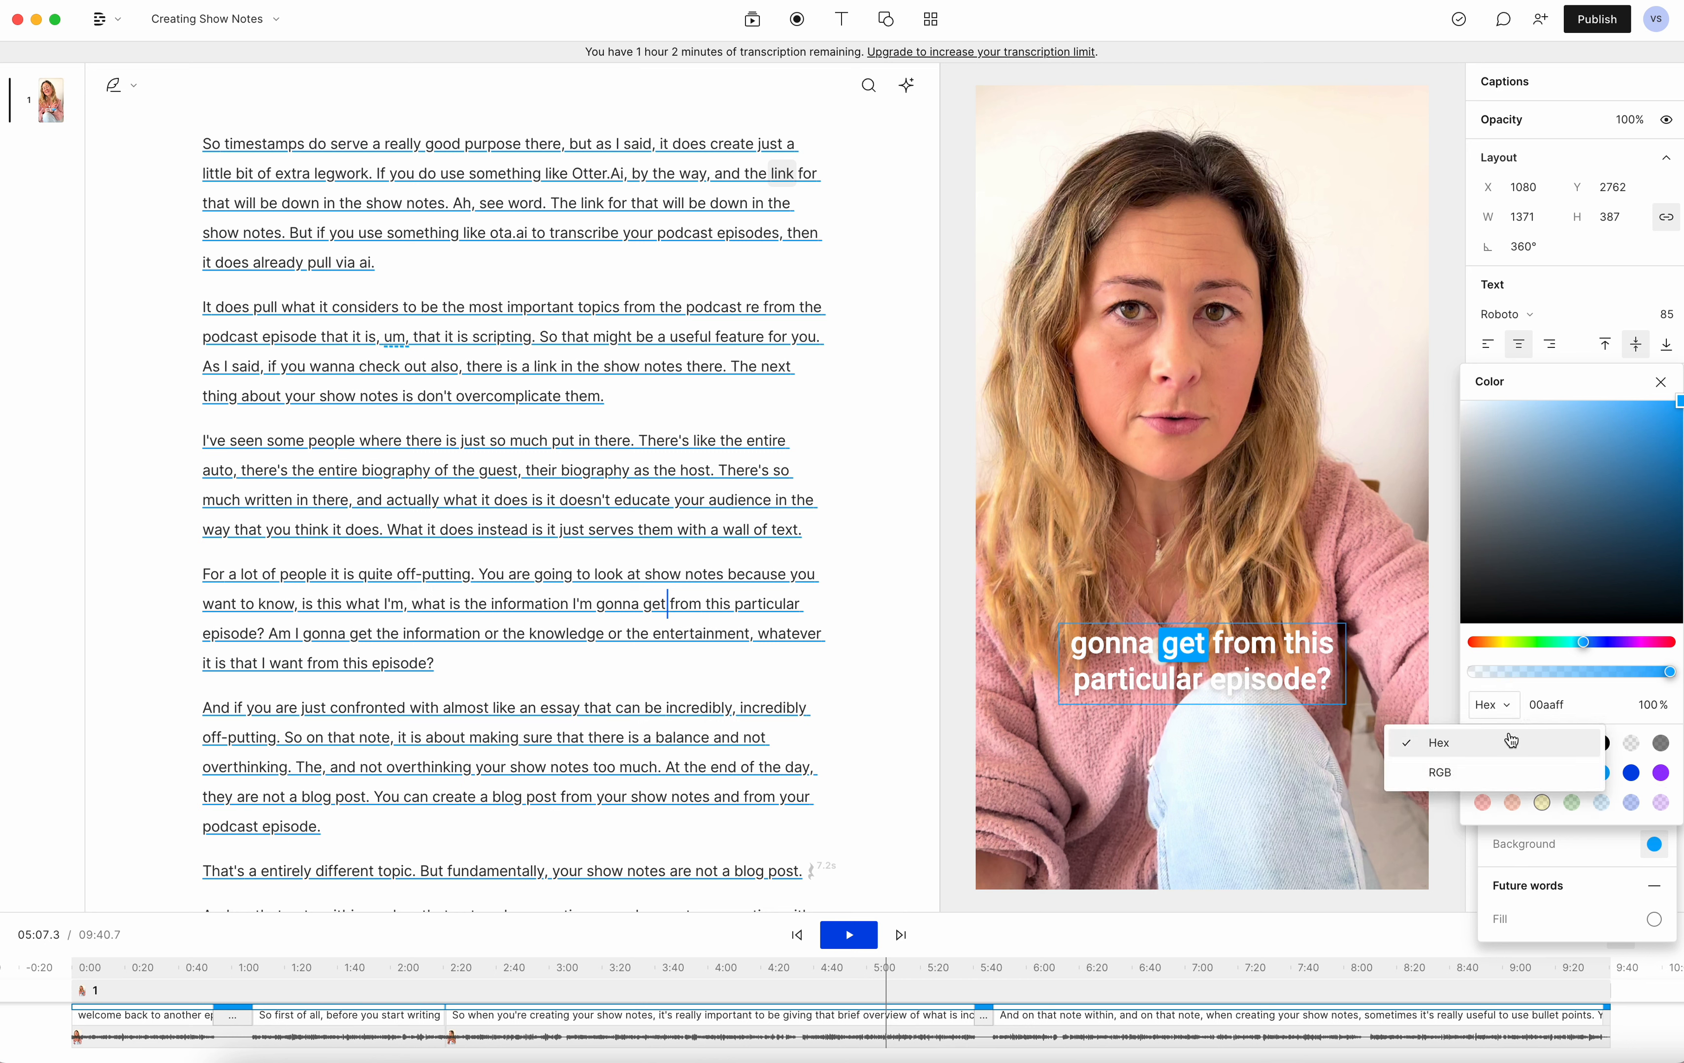
left_click(1565, 704)
type("deb8b8")
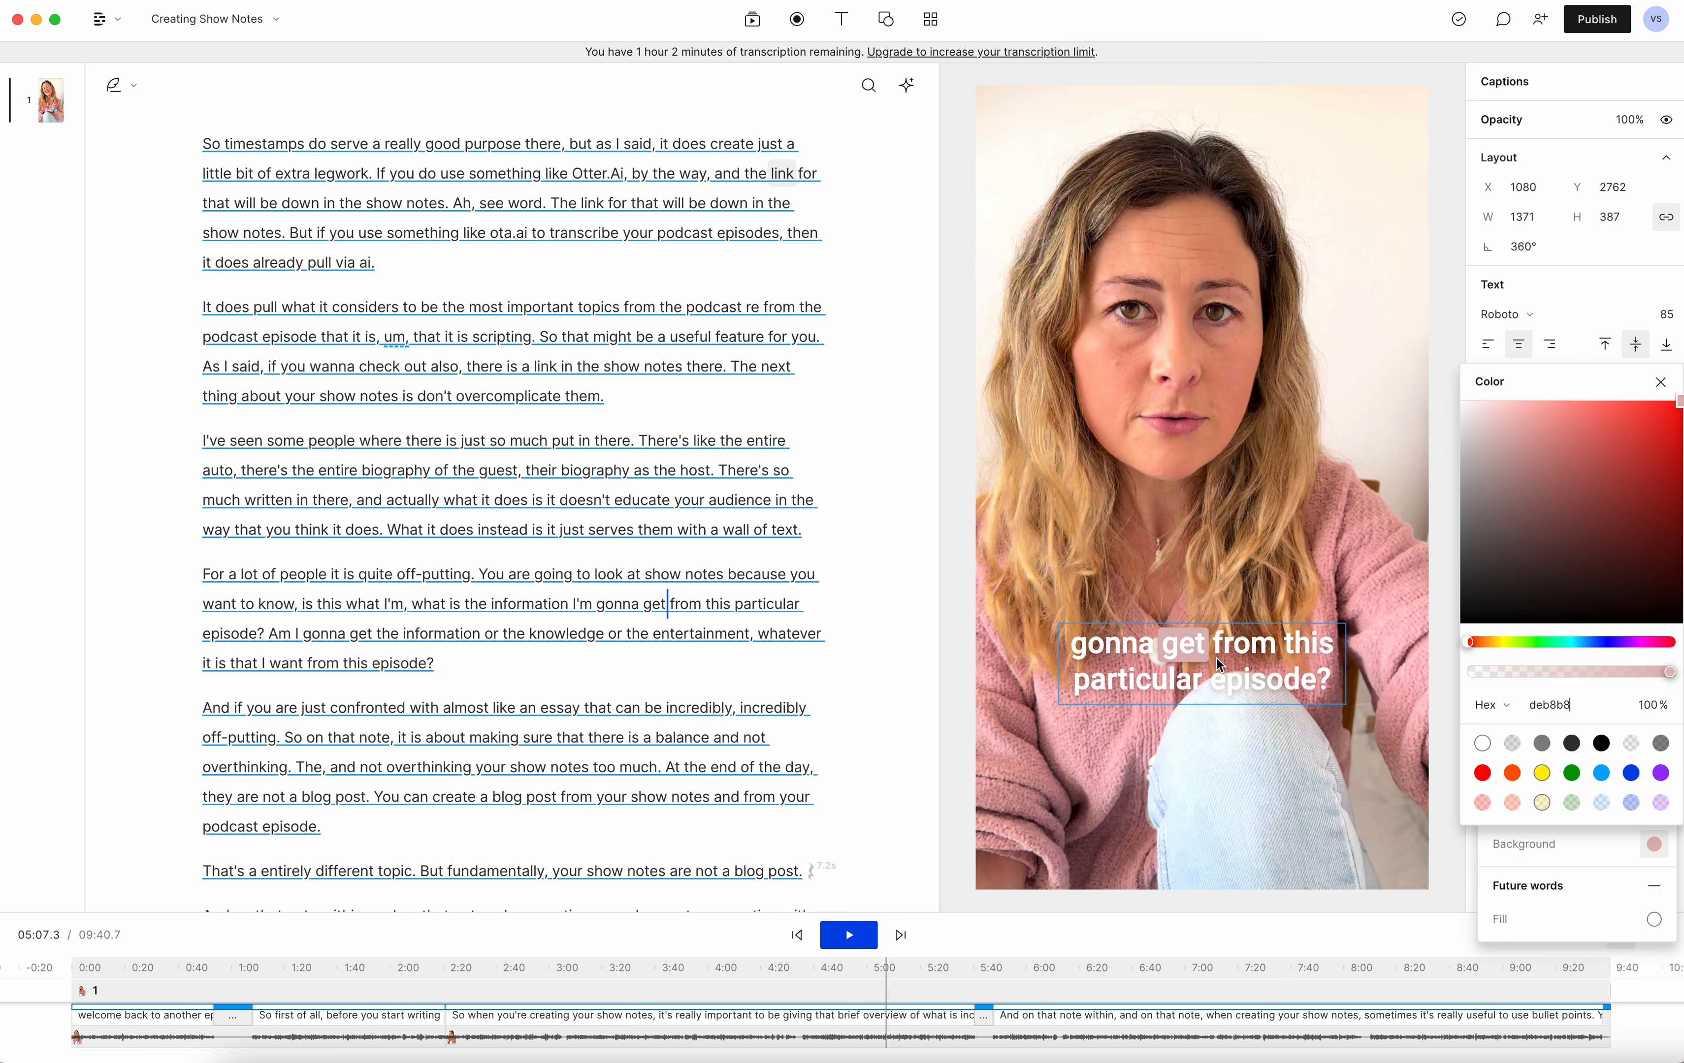
- Try green, purple, white and light blue on the active word's background, and set it to dark blue
left_click(1549, 776)
left_click(1574, 775)
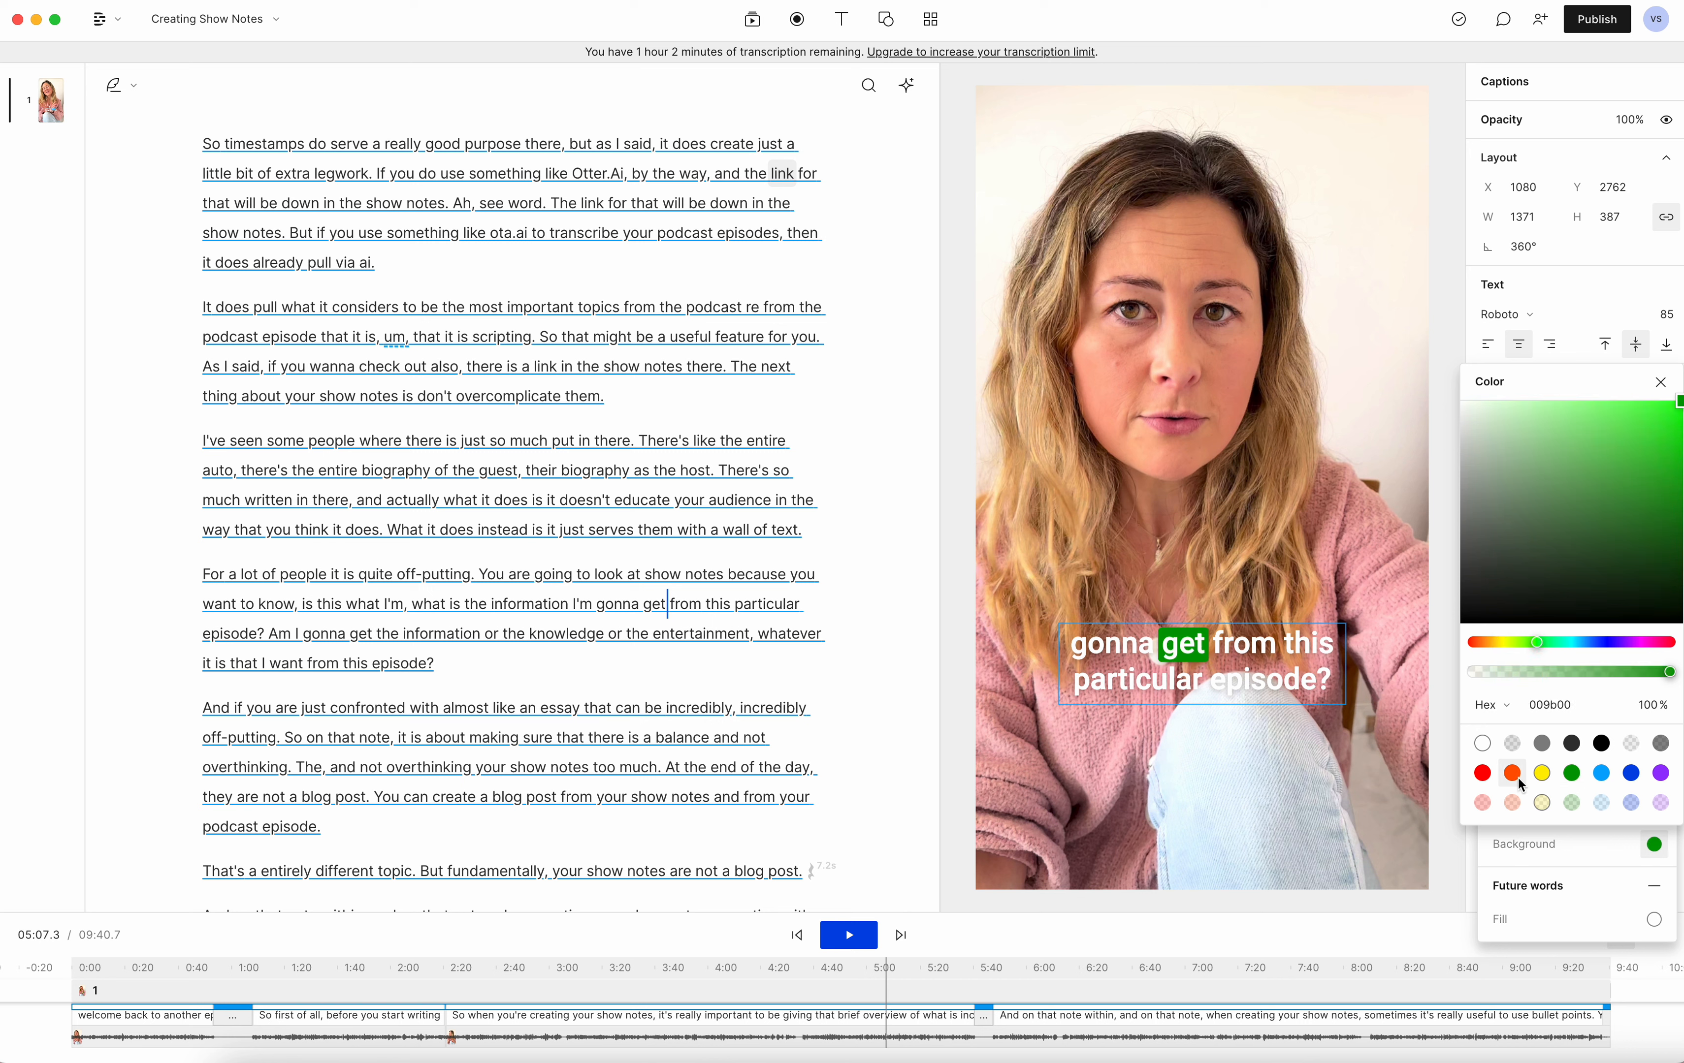
left_click(1483, 775)
left_click(1642, 778)
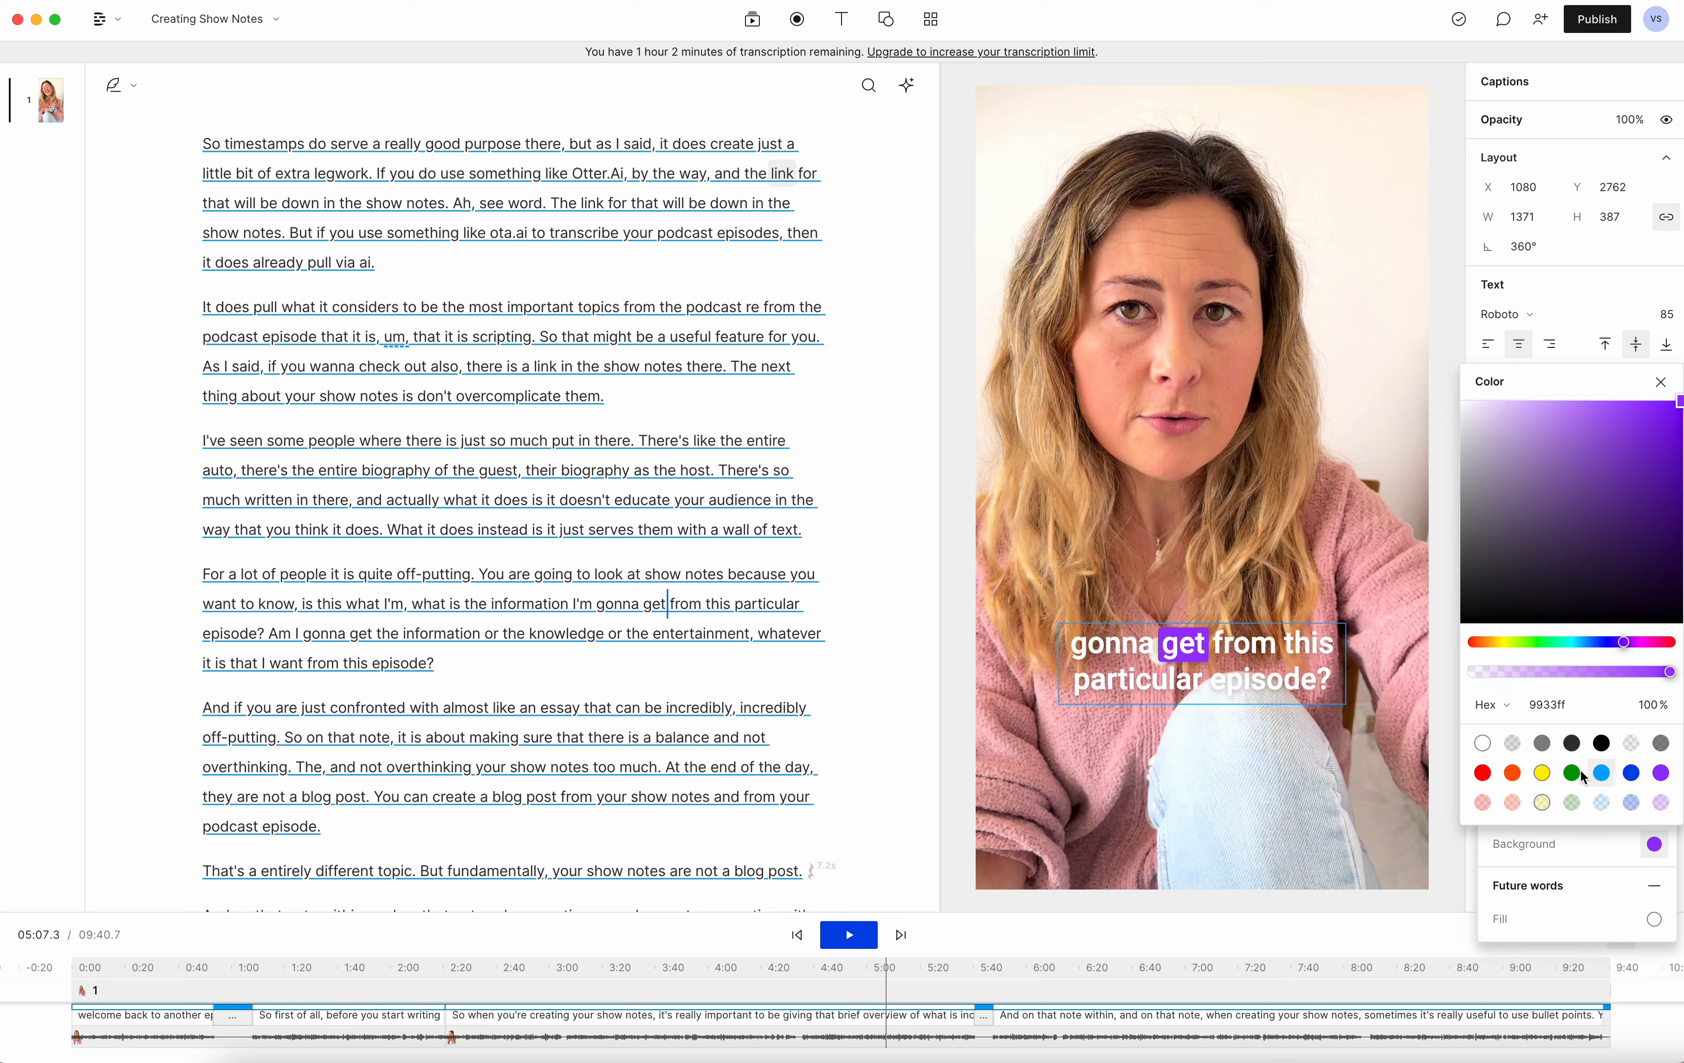
left_click(1487, 749)
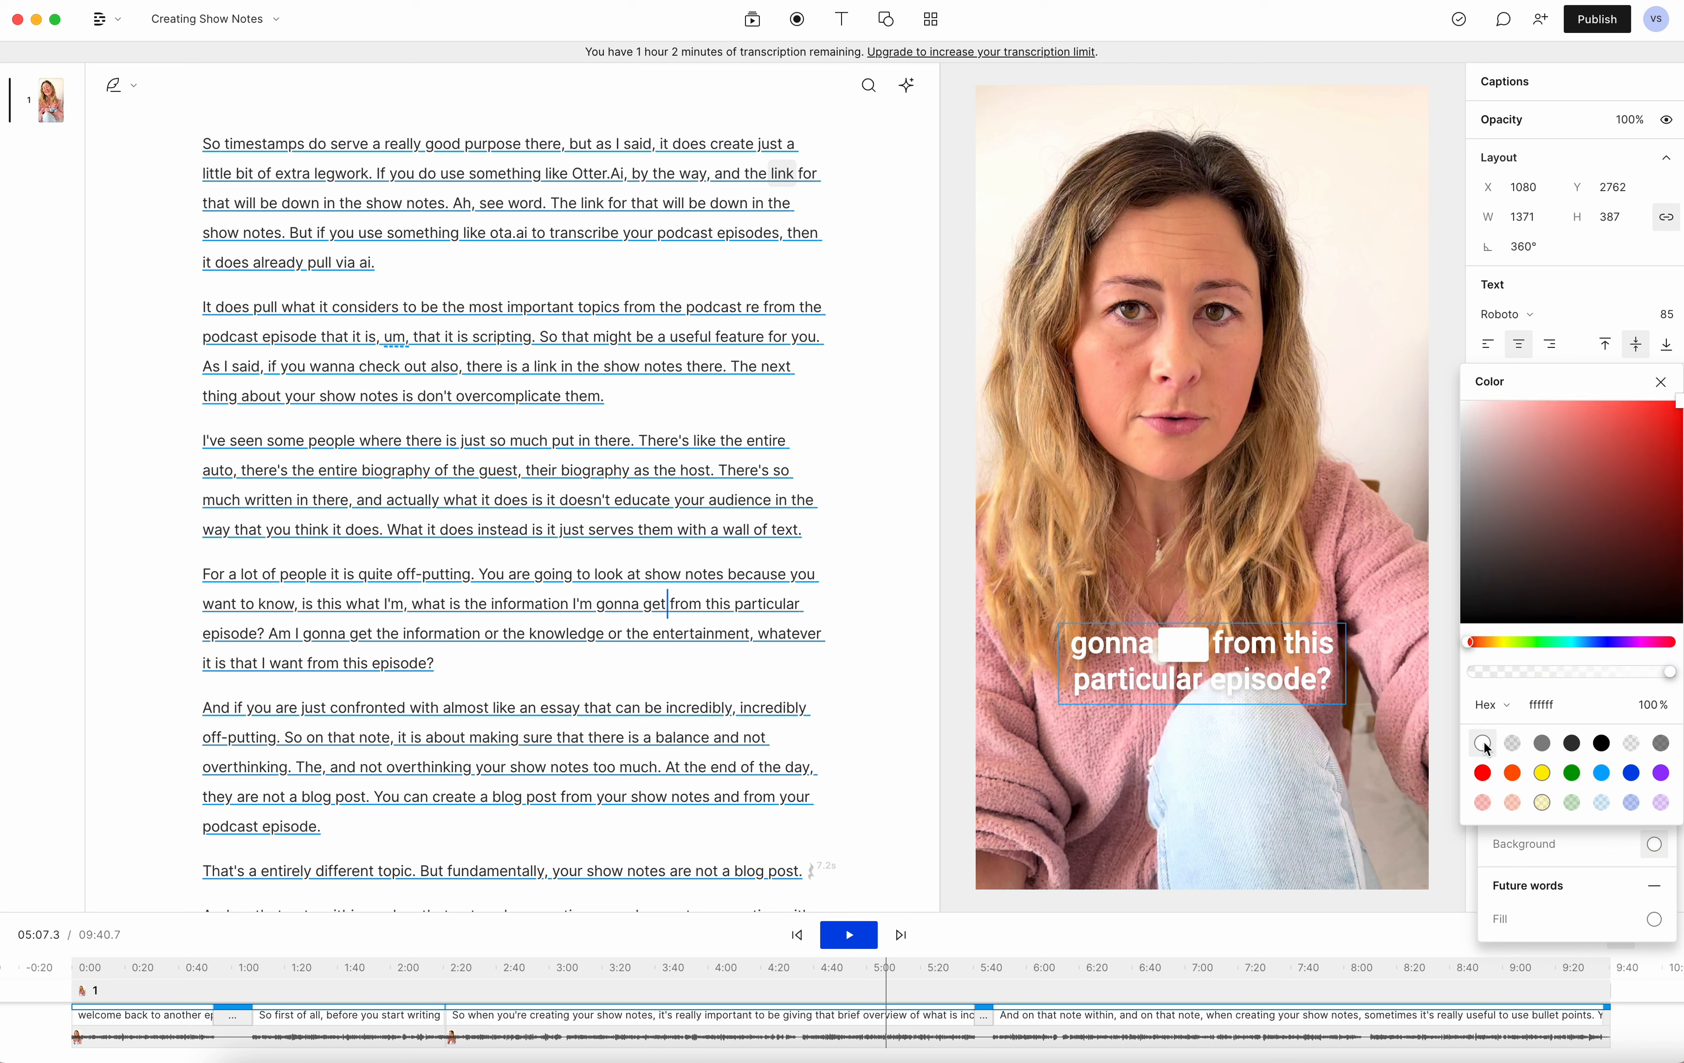
left_click(1605, 745)
left_click(1603, 778)
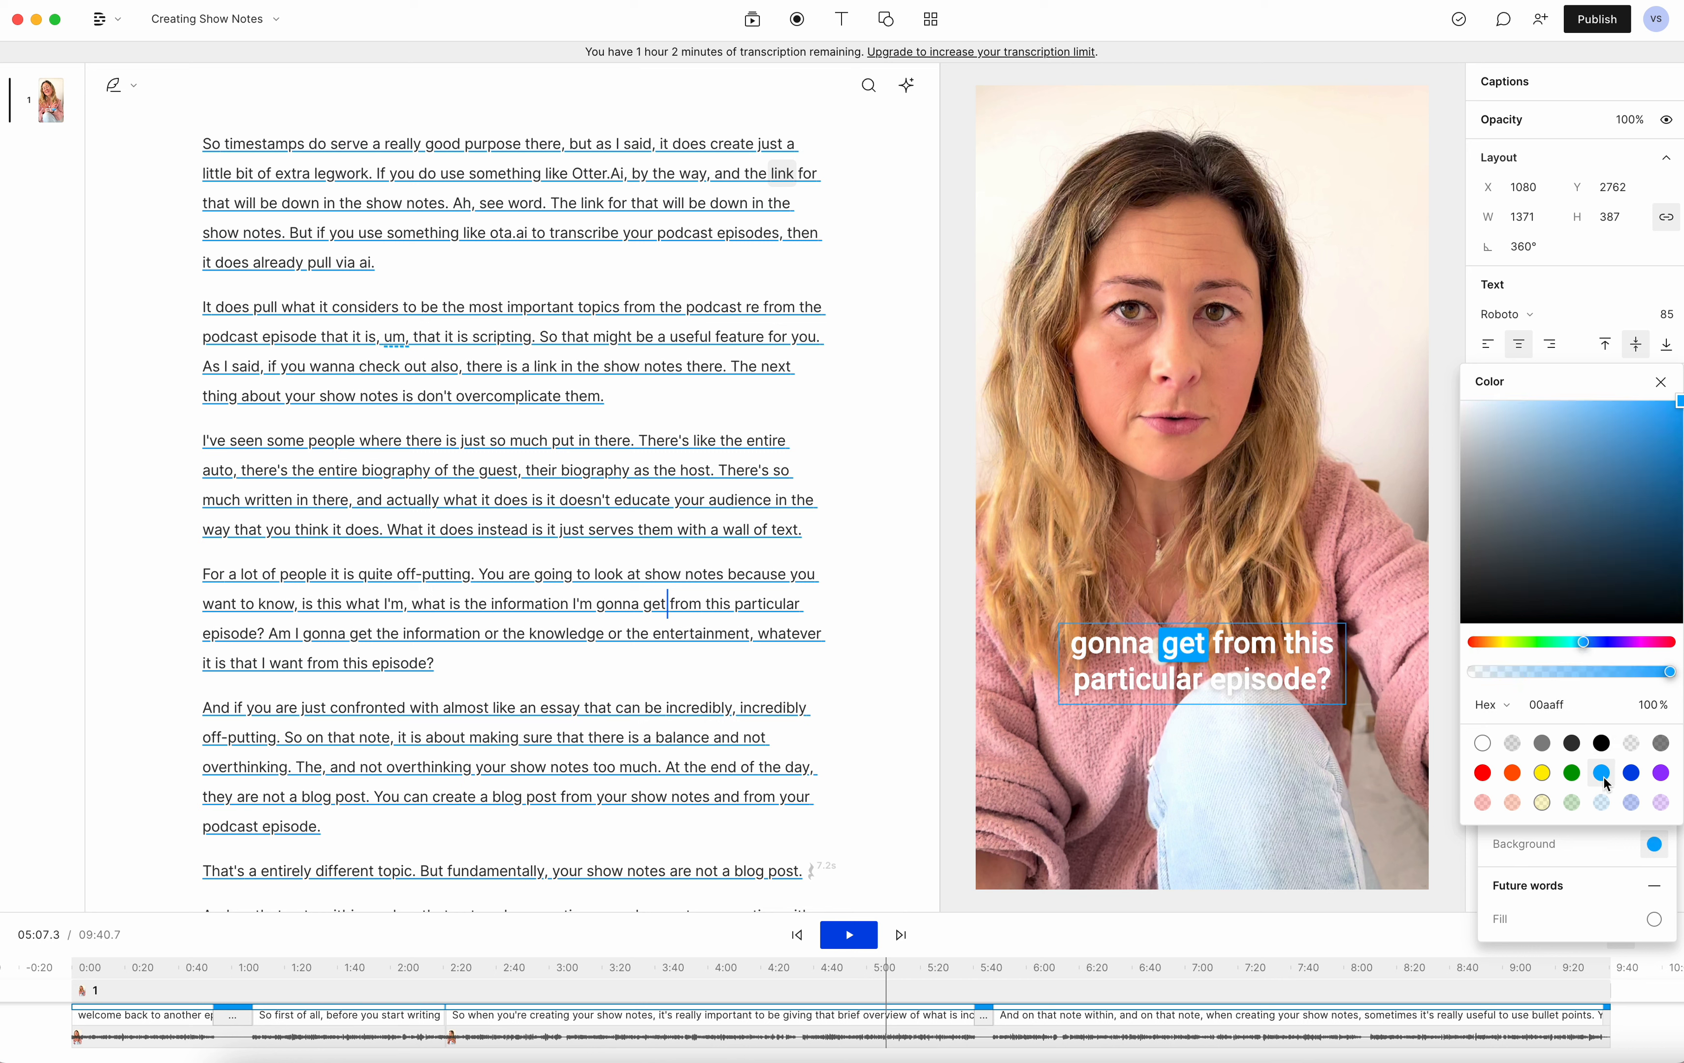
left_click(1629, 777)
left_click(1398, 780)
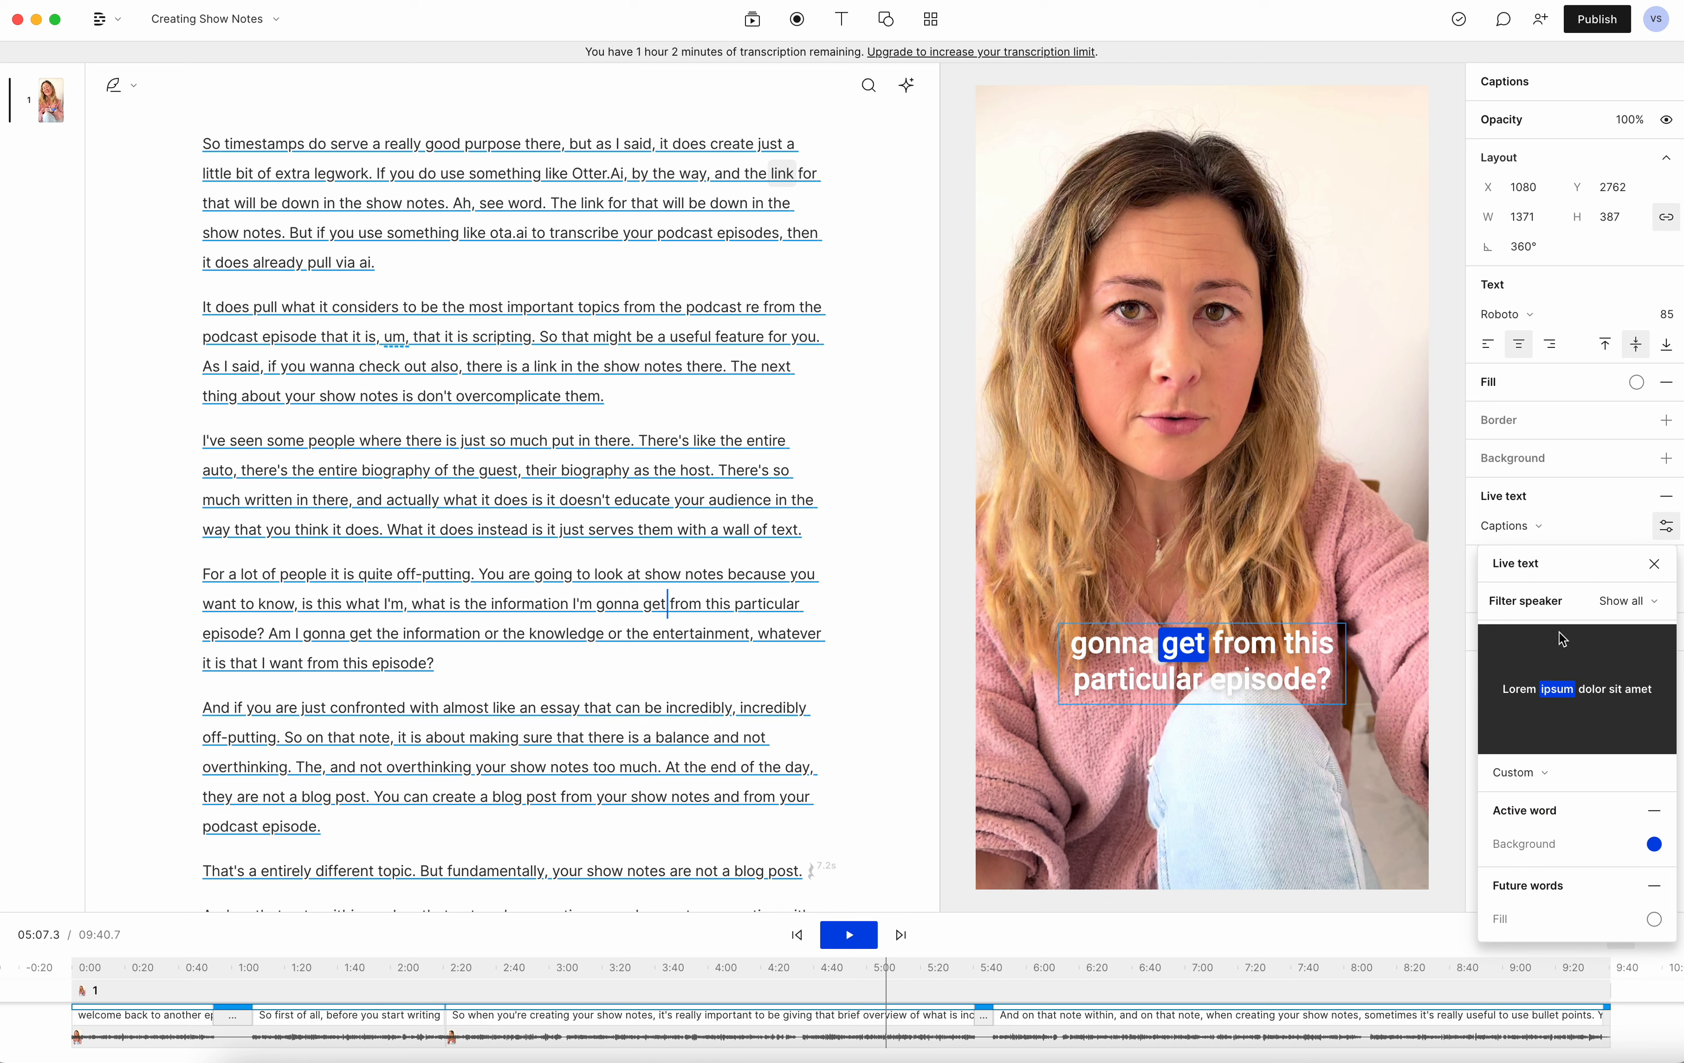
left_click(1654, 565)
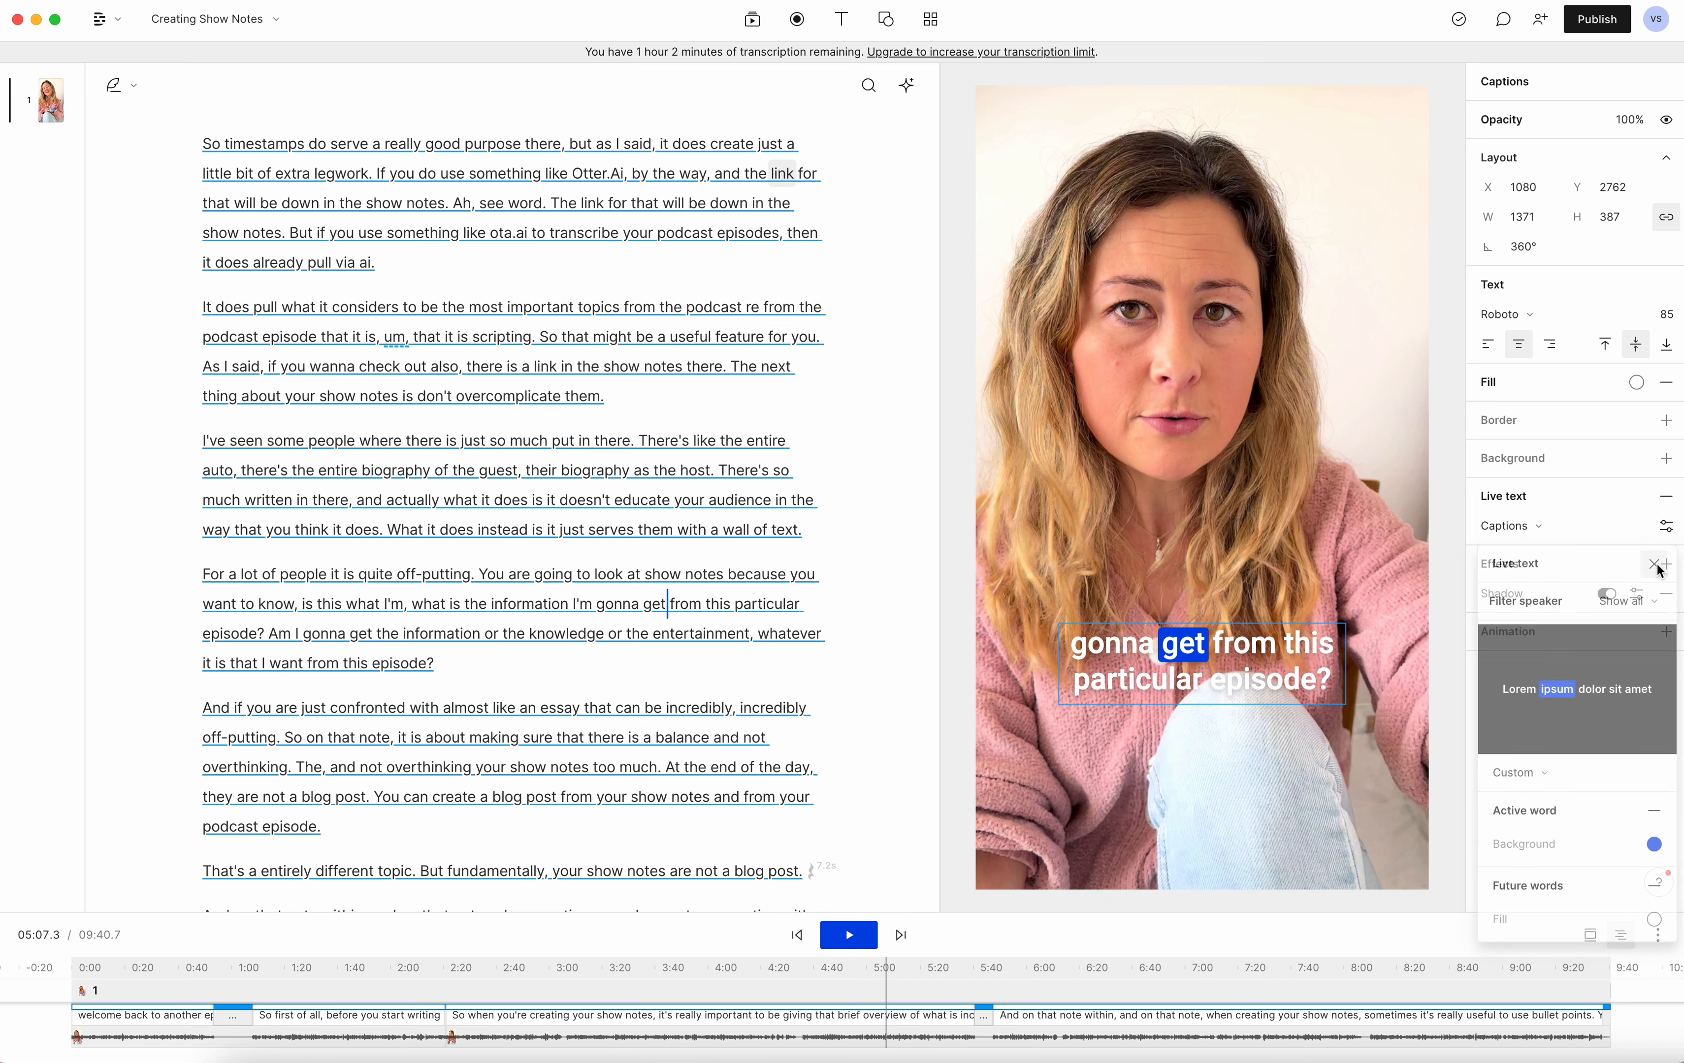
- Try light blue for the caption shadow and set the shadow's colour to purple
left_click(1609, 594)
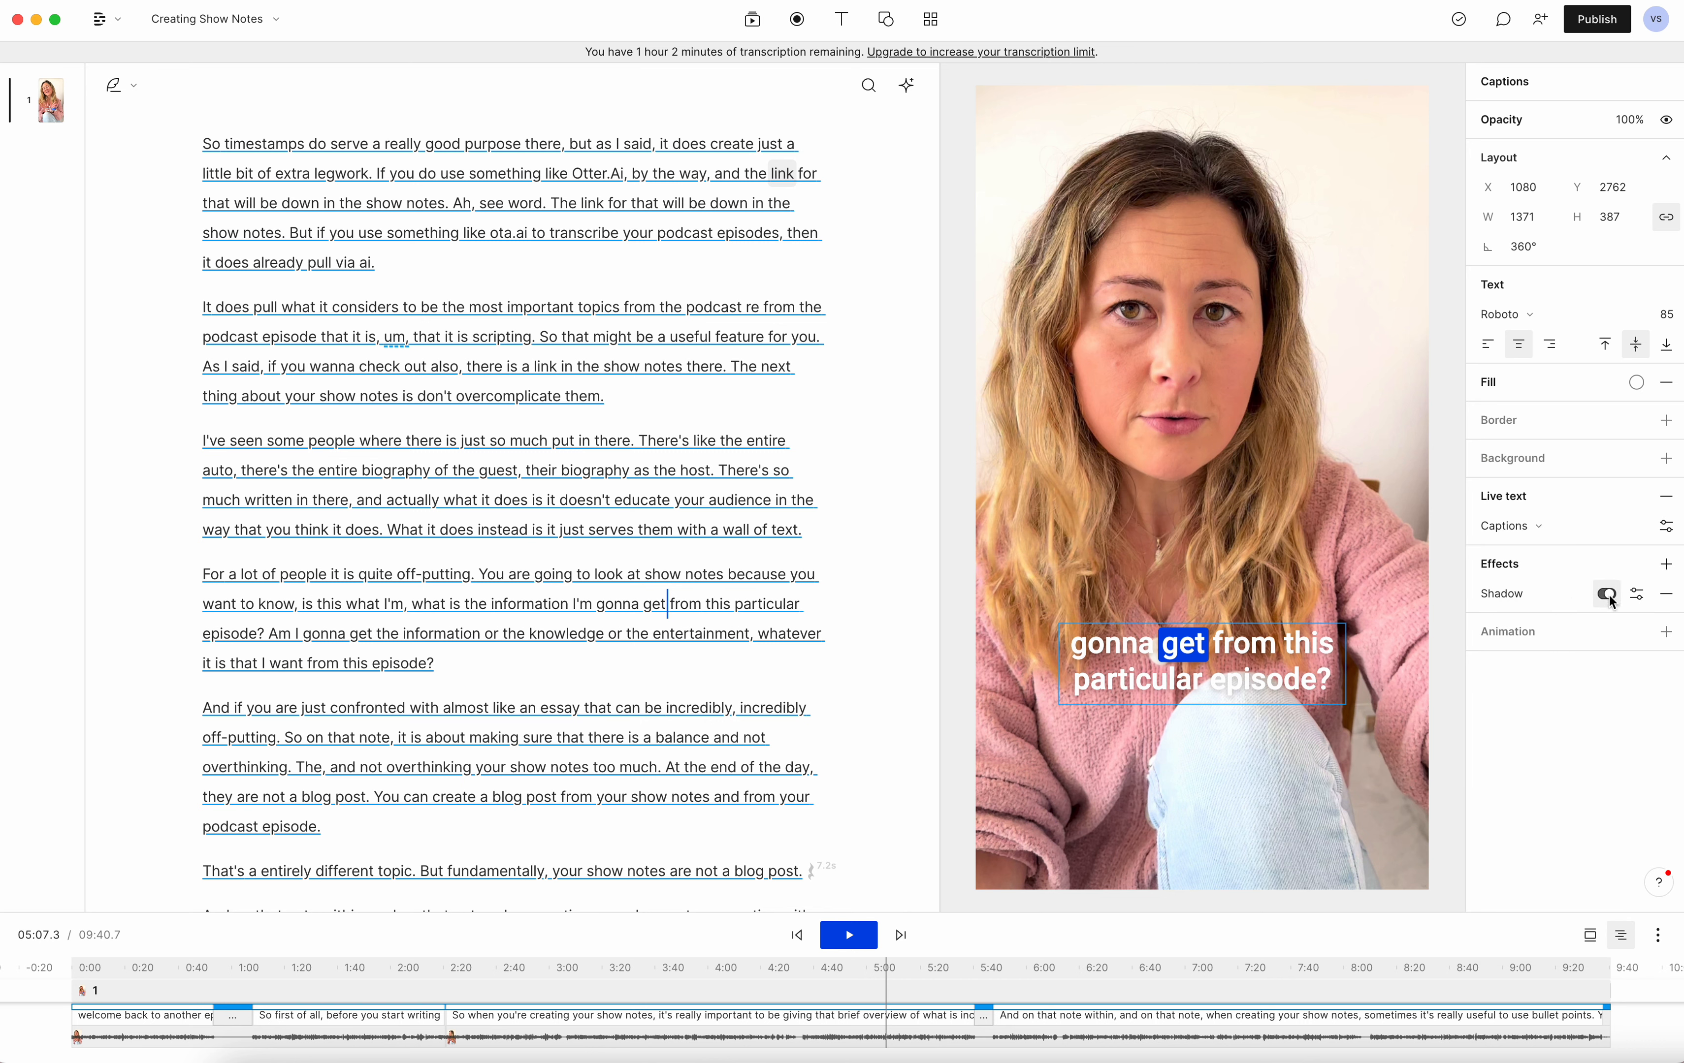
left_click(1636, 595)
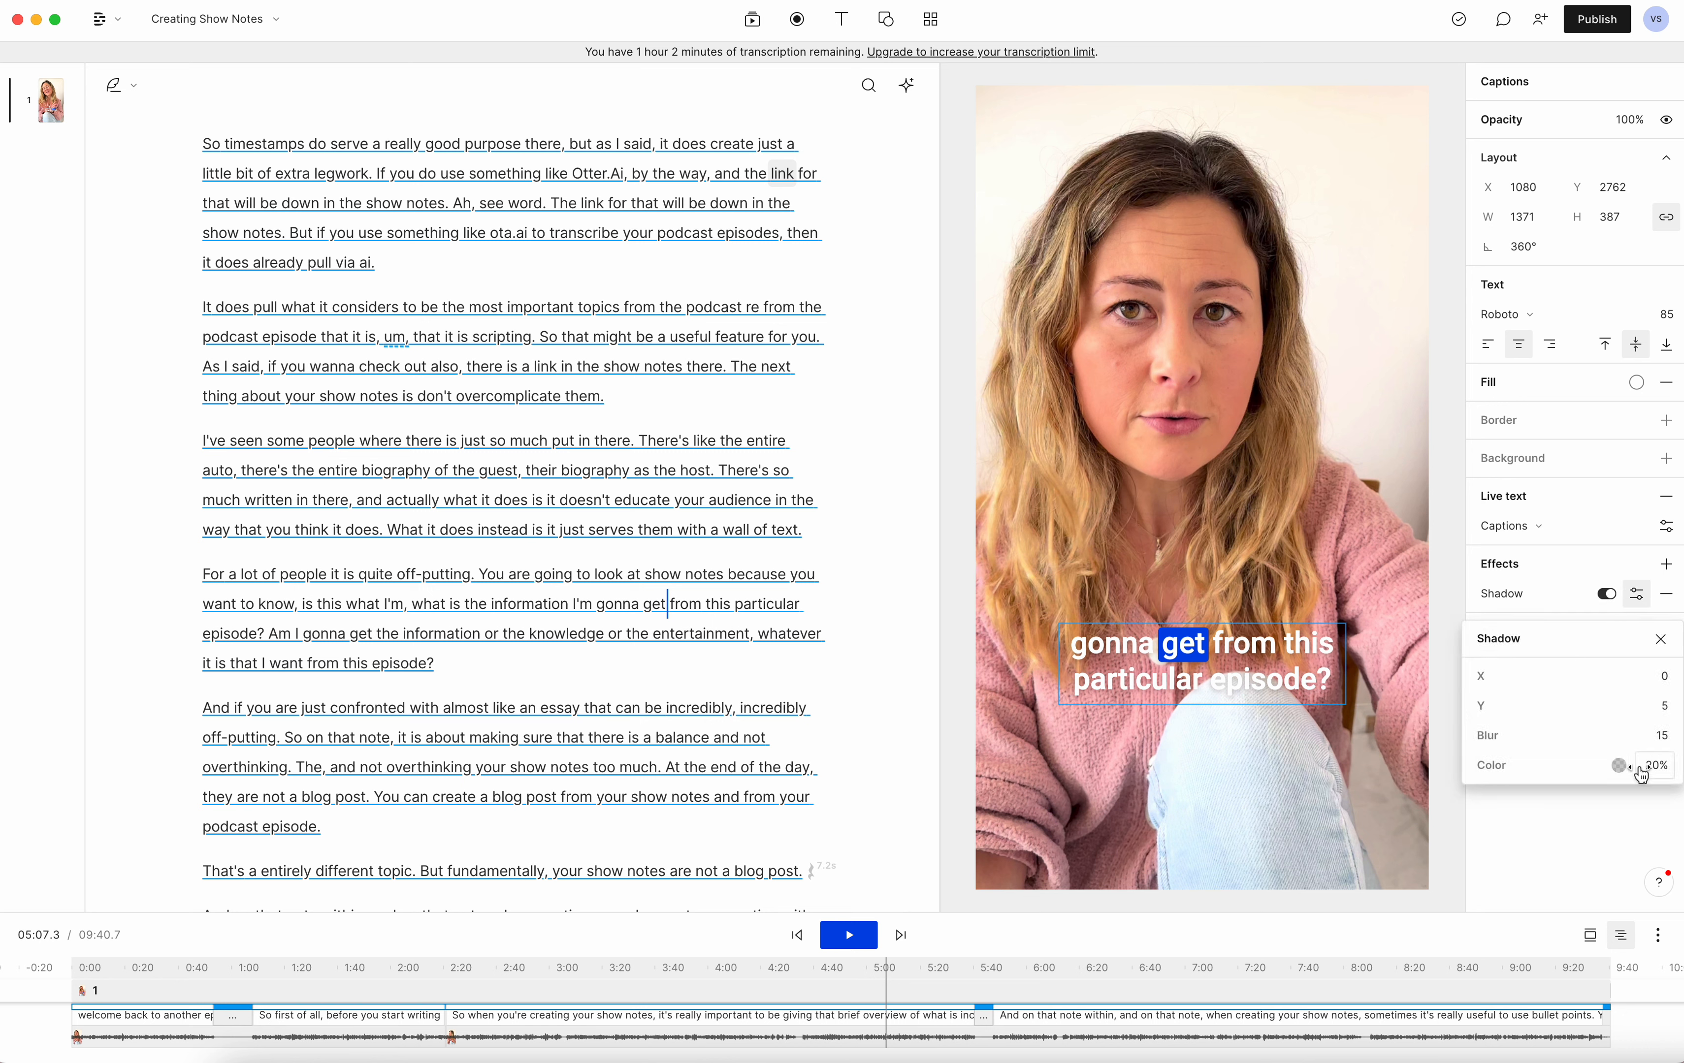
left_click(1618, 765)
left_click(1601, 694)
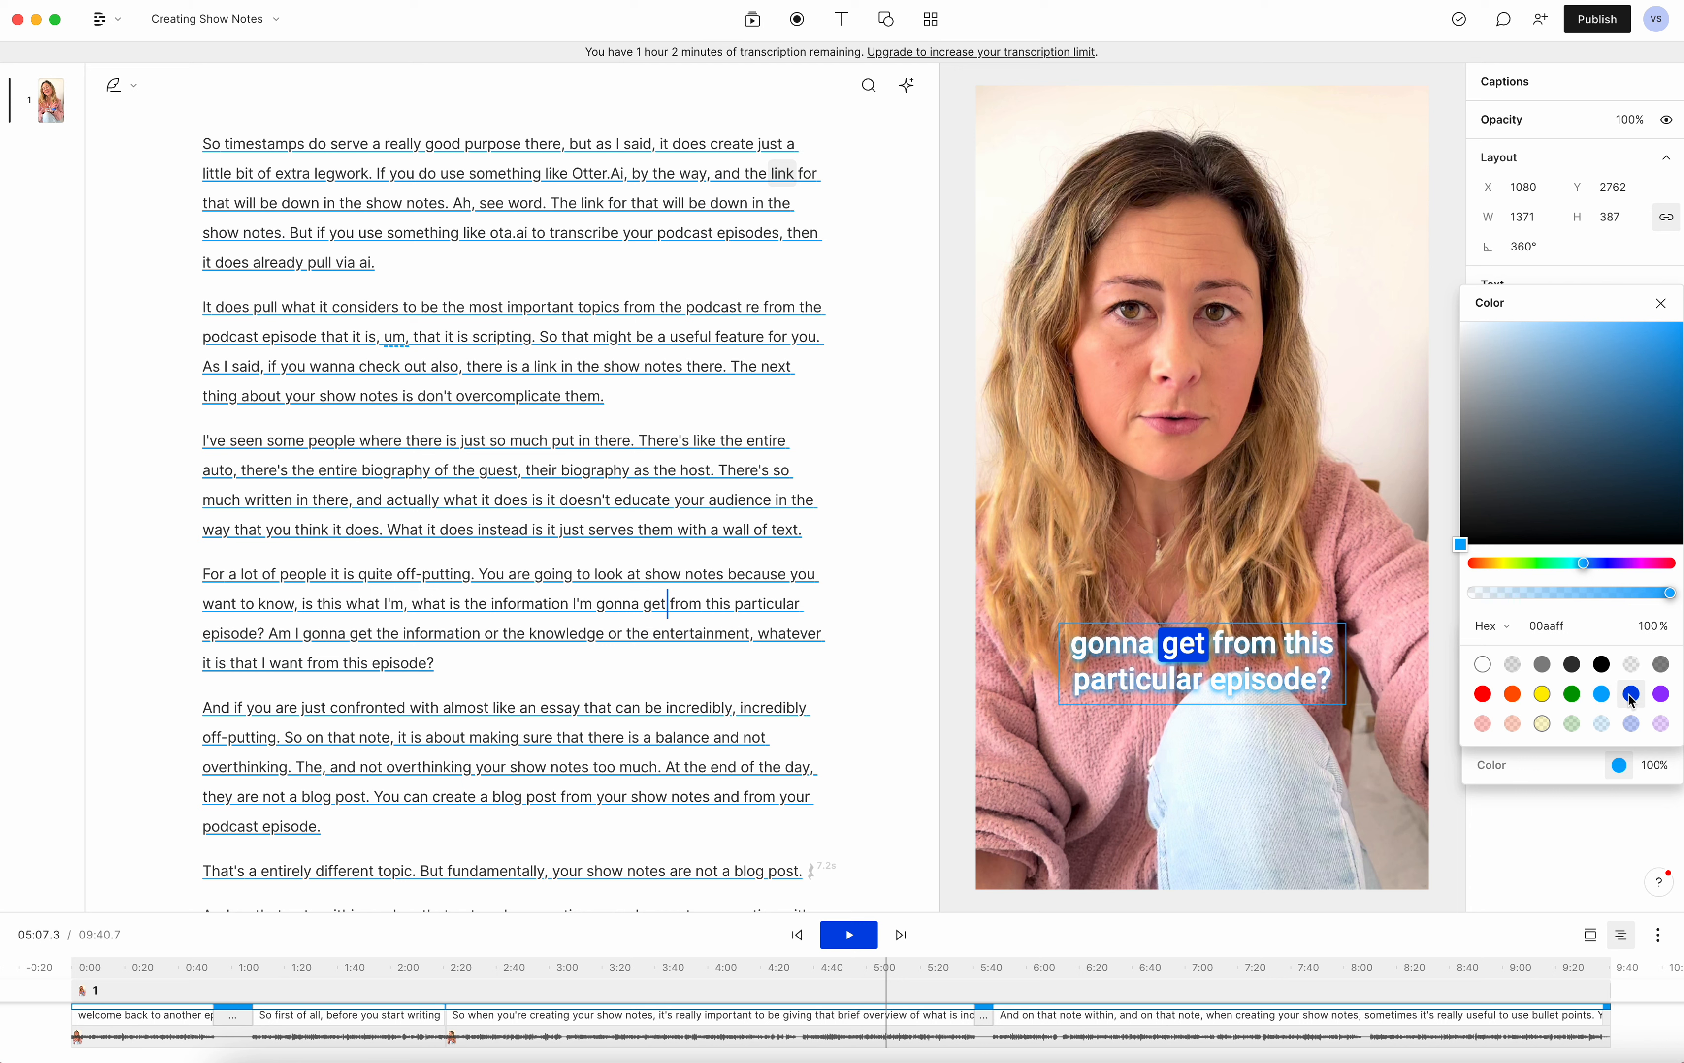
left_click(1660, 694)
left_click(1592, 843)
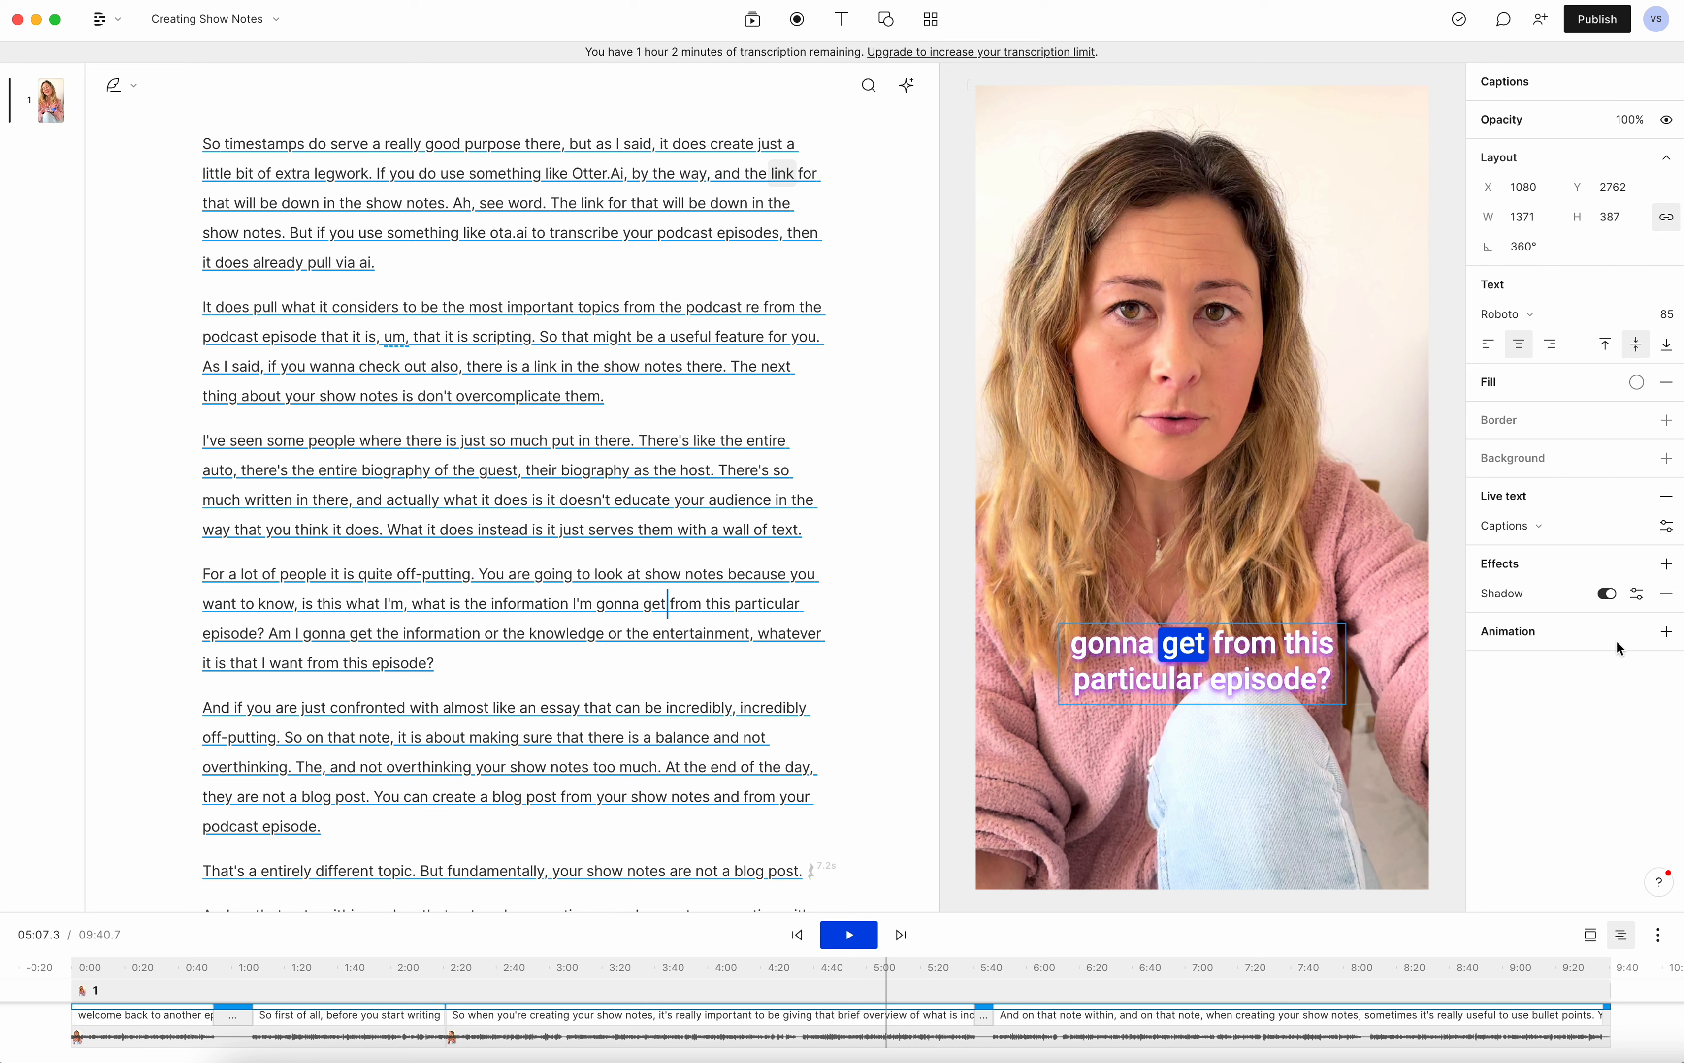
- Try the Spin animation on the captions and remove it
left_click(1665, 632)
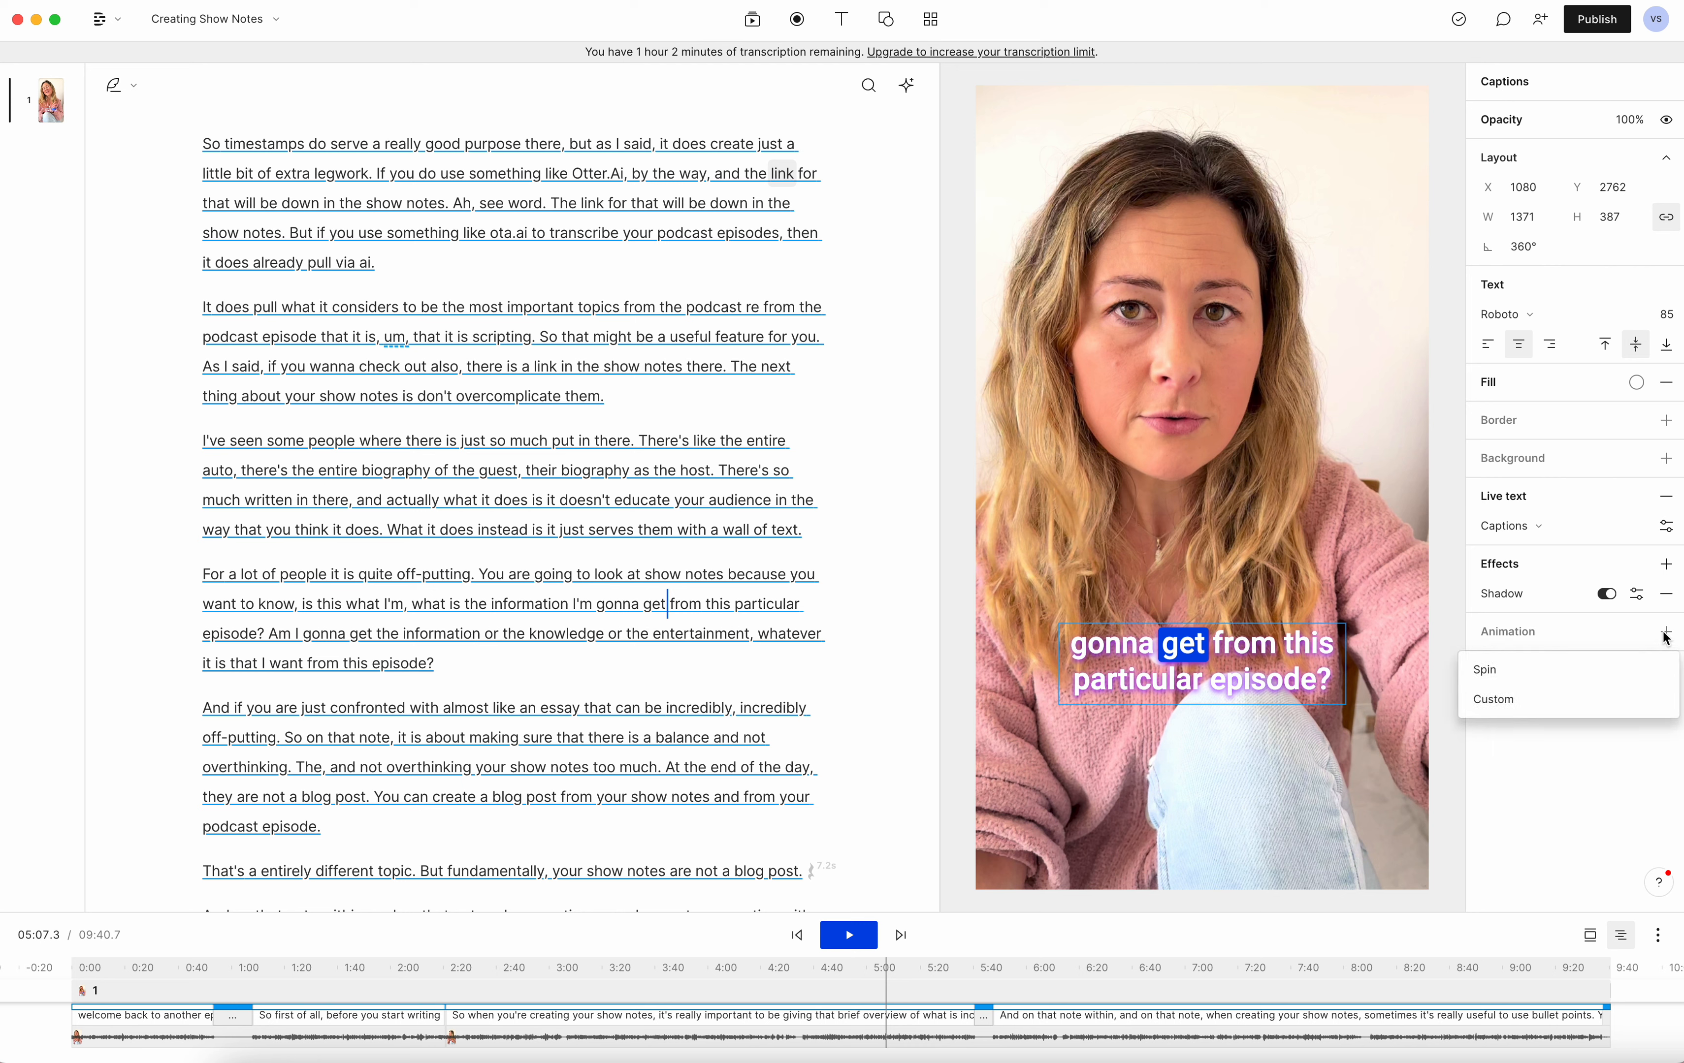
left_click(1484, 670)
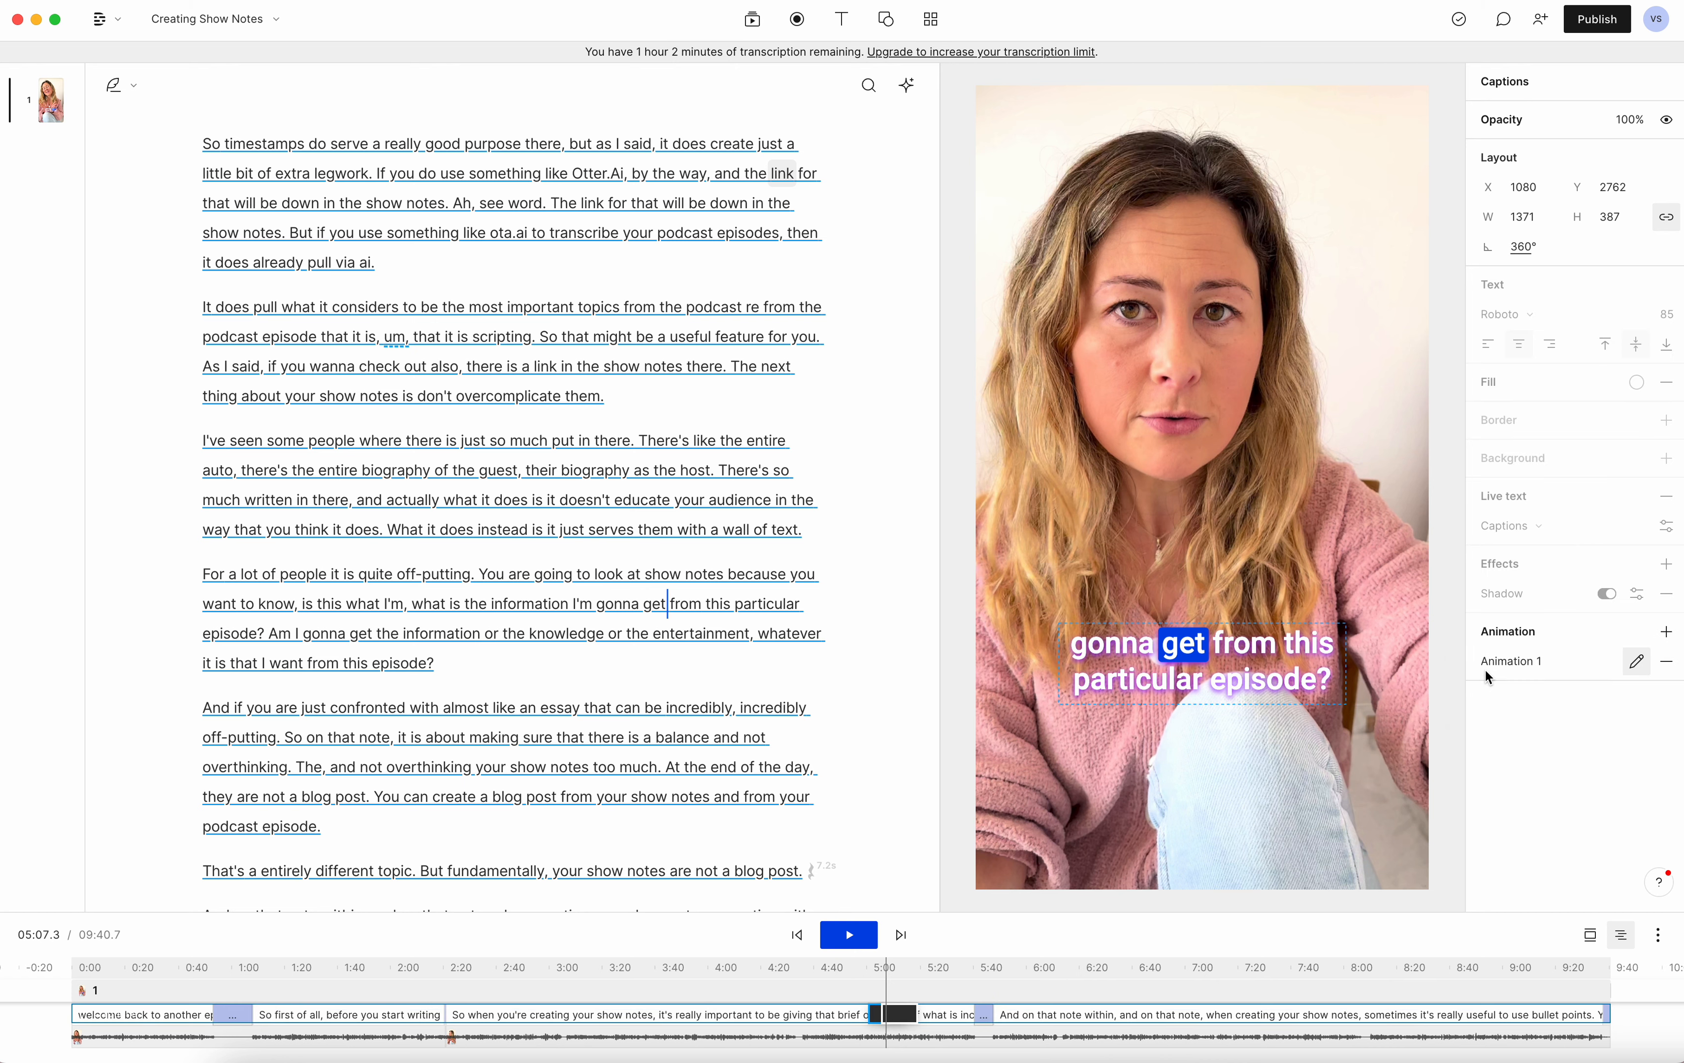
left_click(1637, 663)
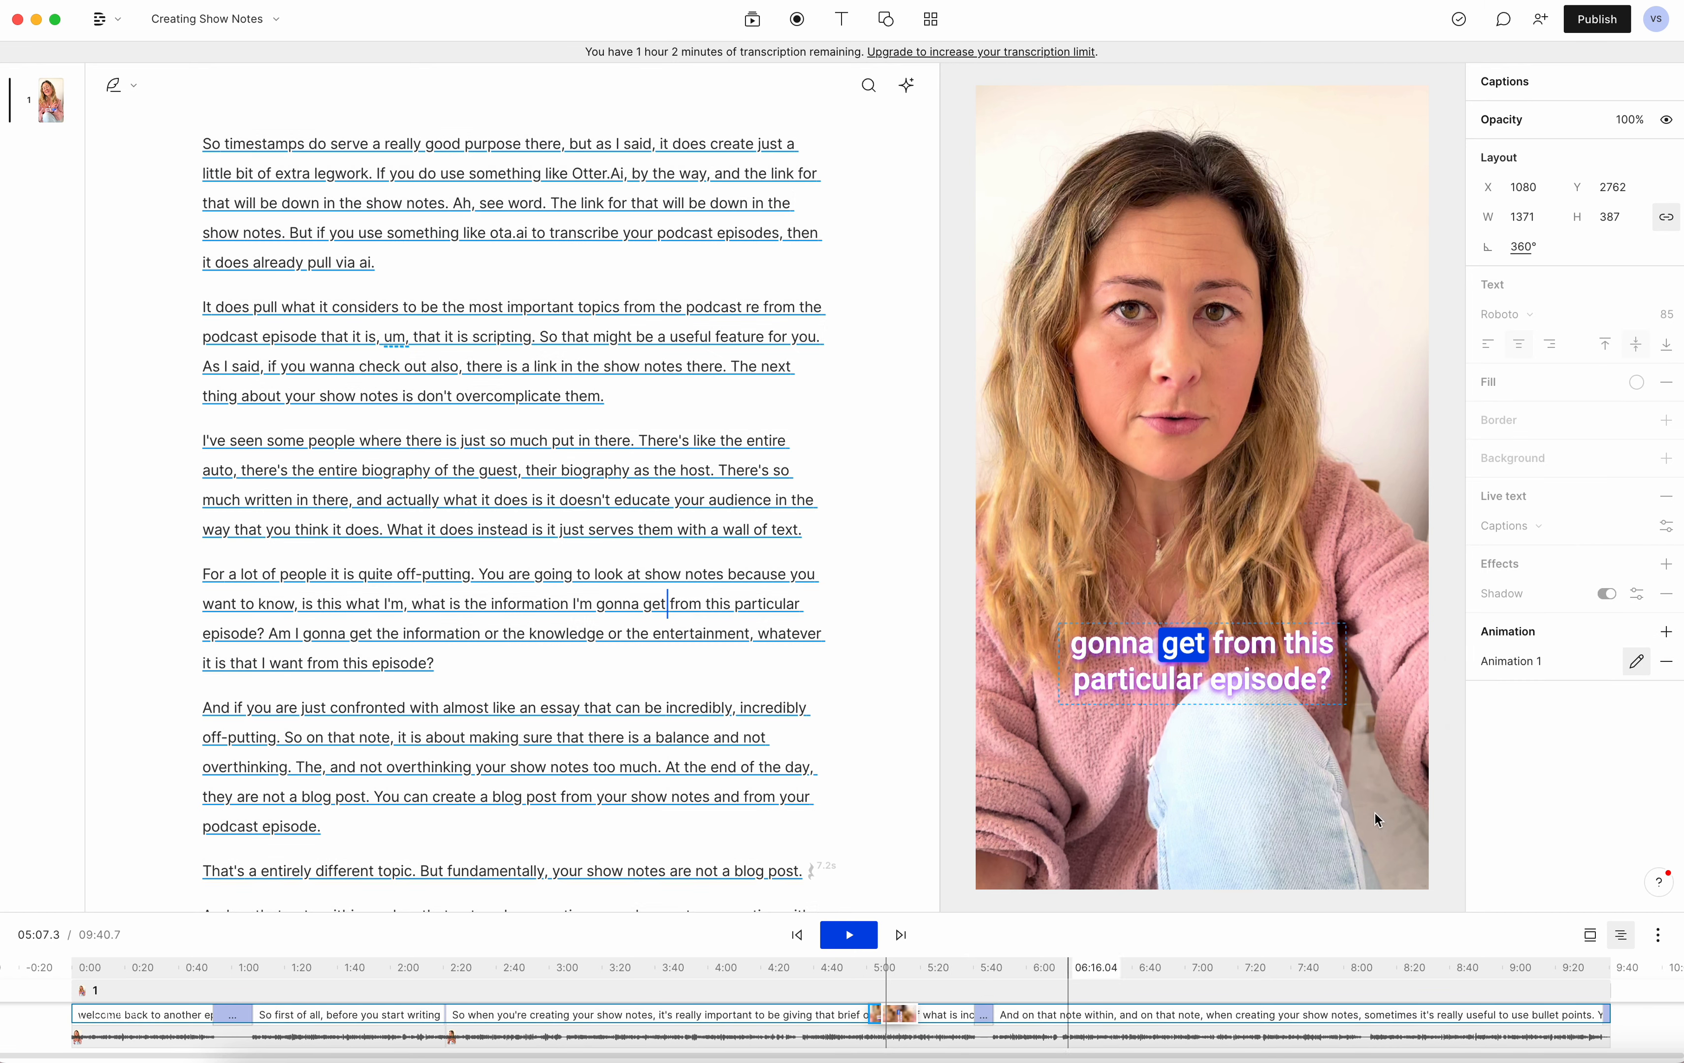
left_click(1666, 632)
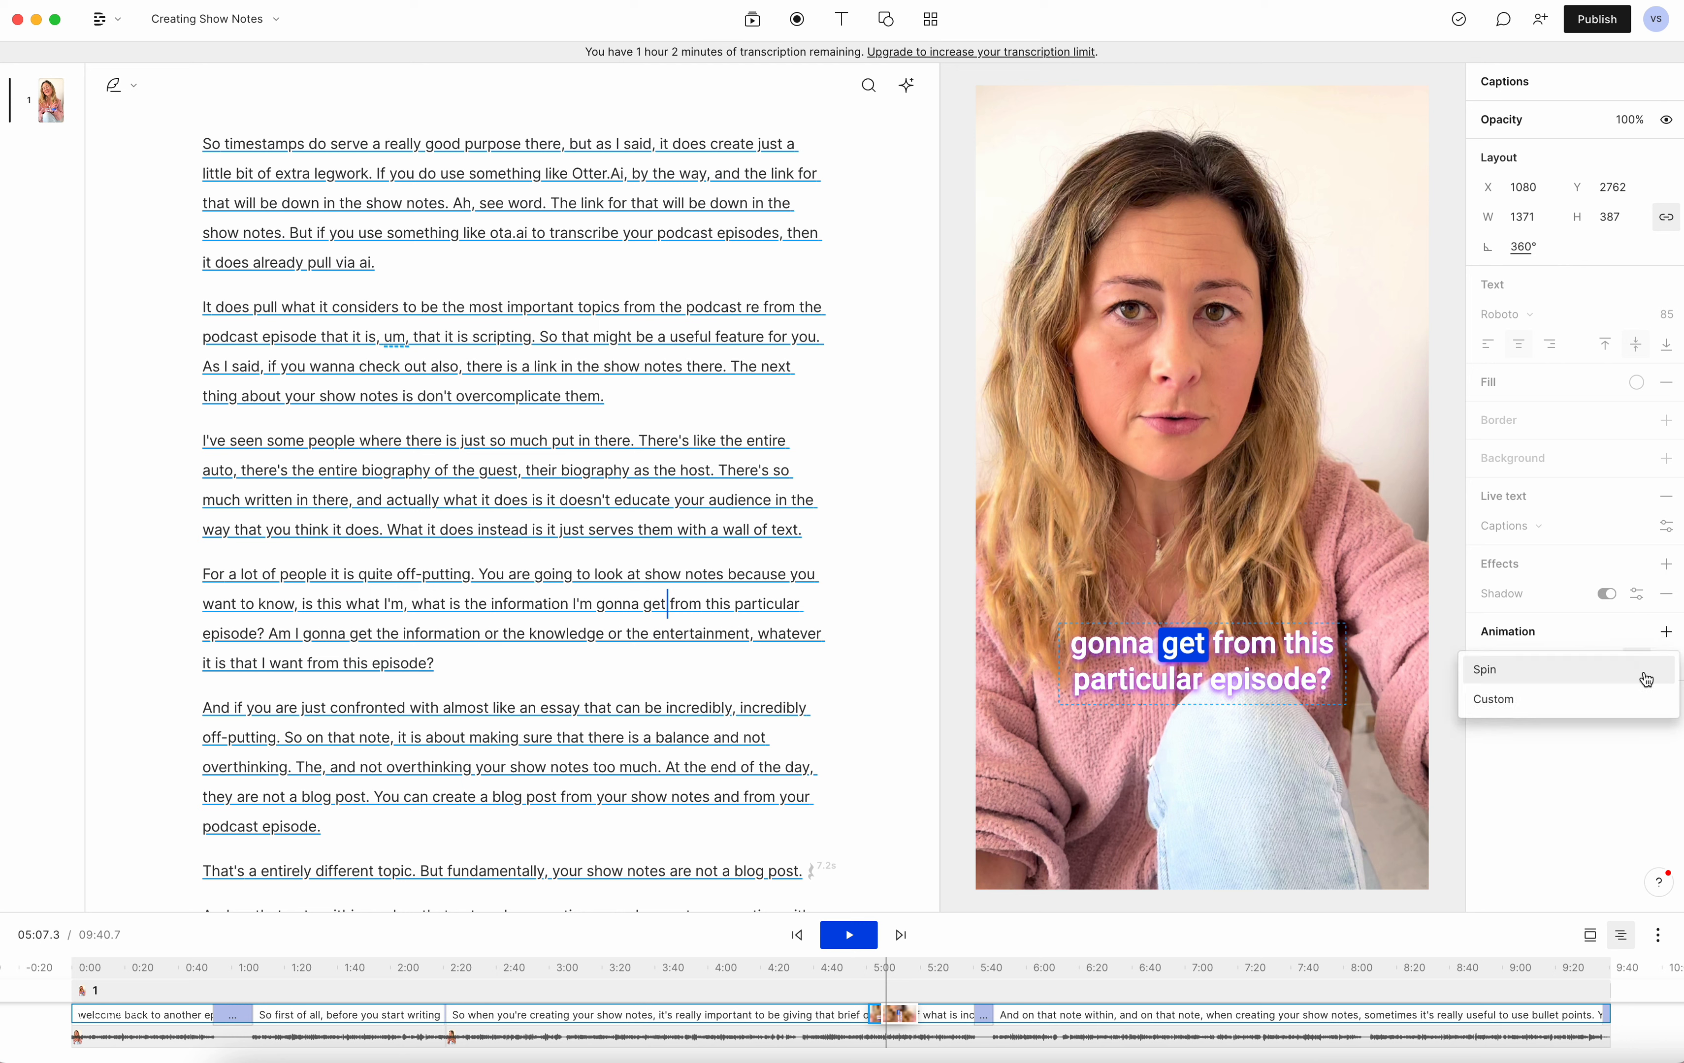
left_click(1666, 631)
left_click(1665, 663)
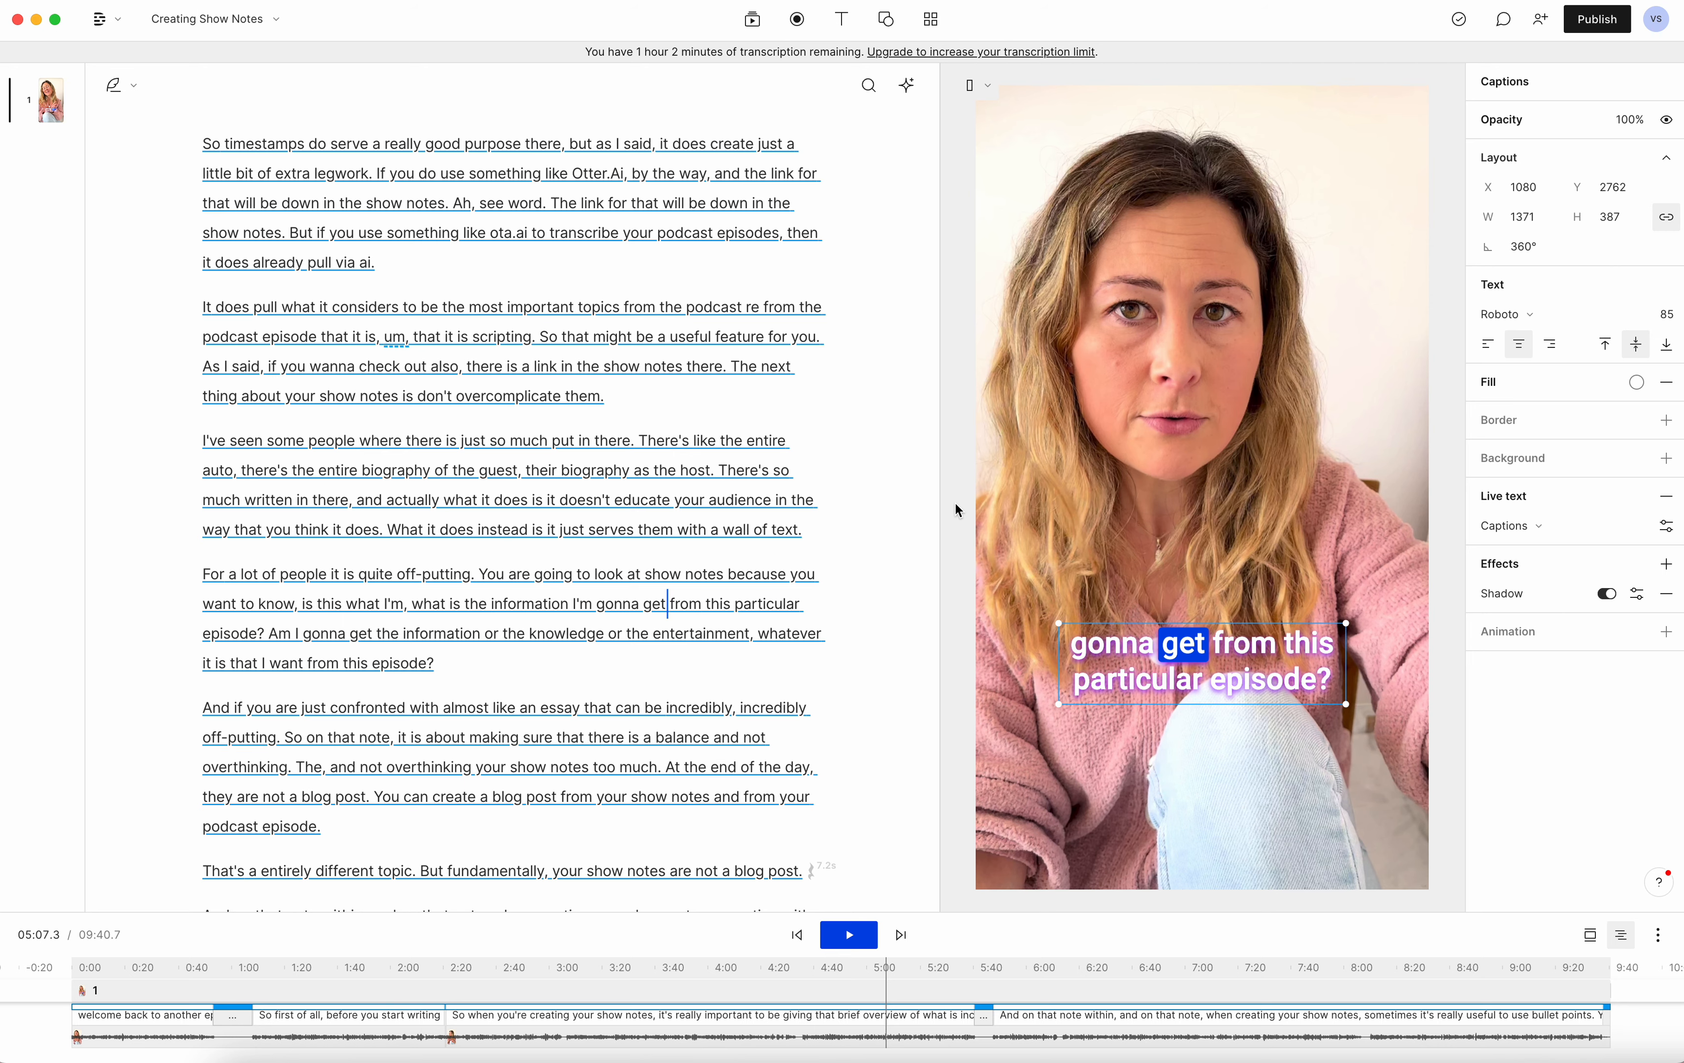
- Review the publishing options for the Creating Show Notes video, including resolution, access, watermark and download, without publishing
scroll(561, 268, "up", 20)
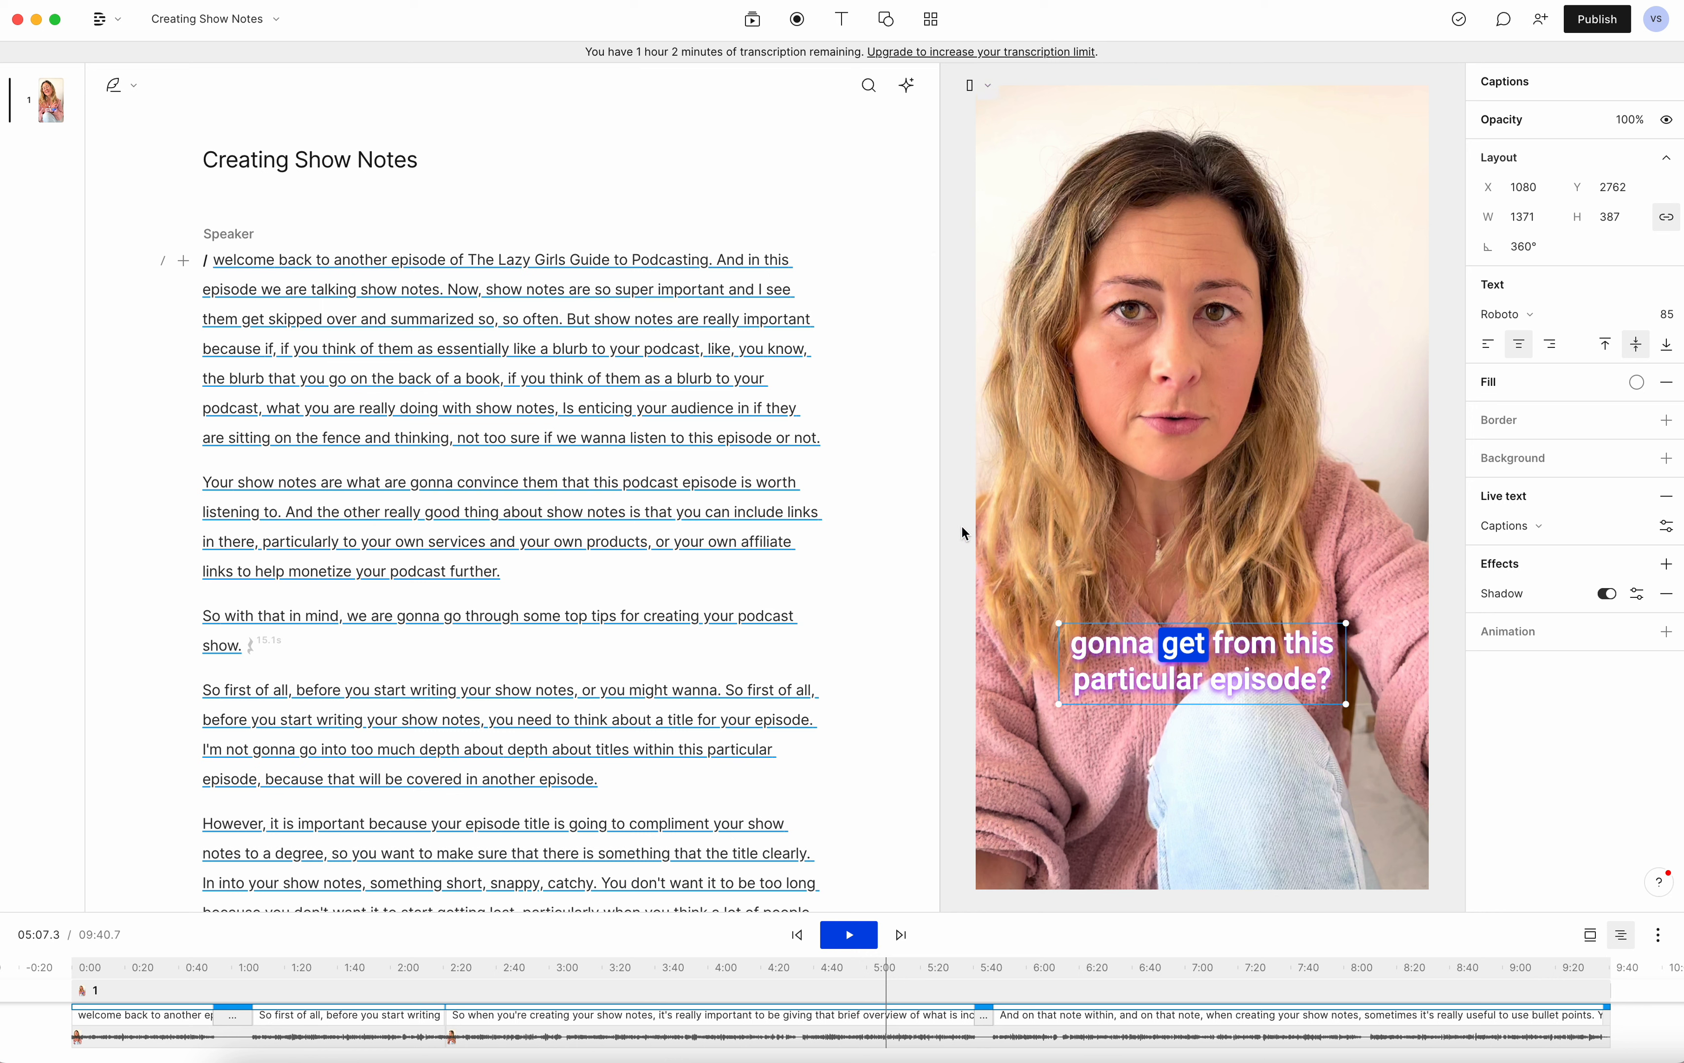
left_click(1600, 25)
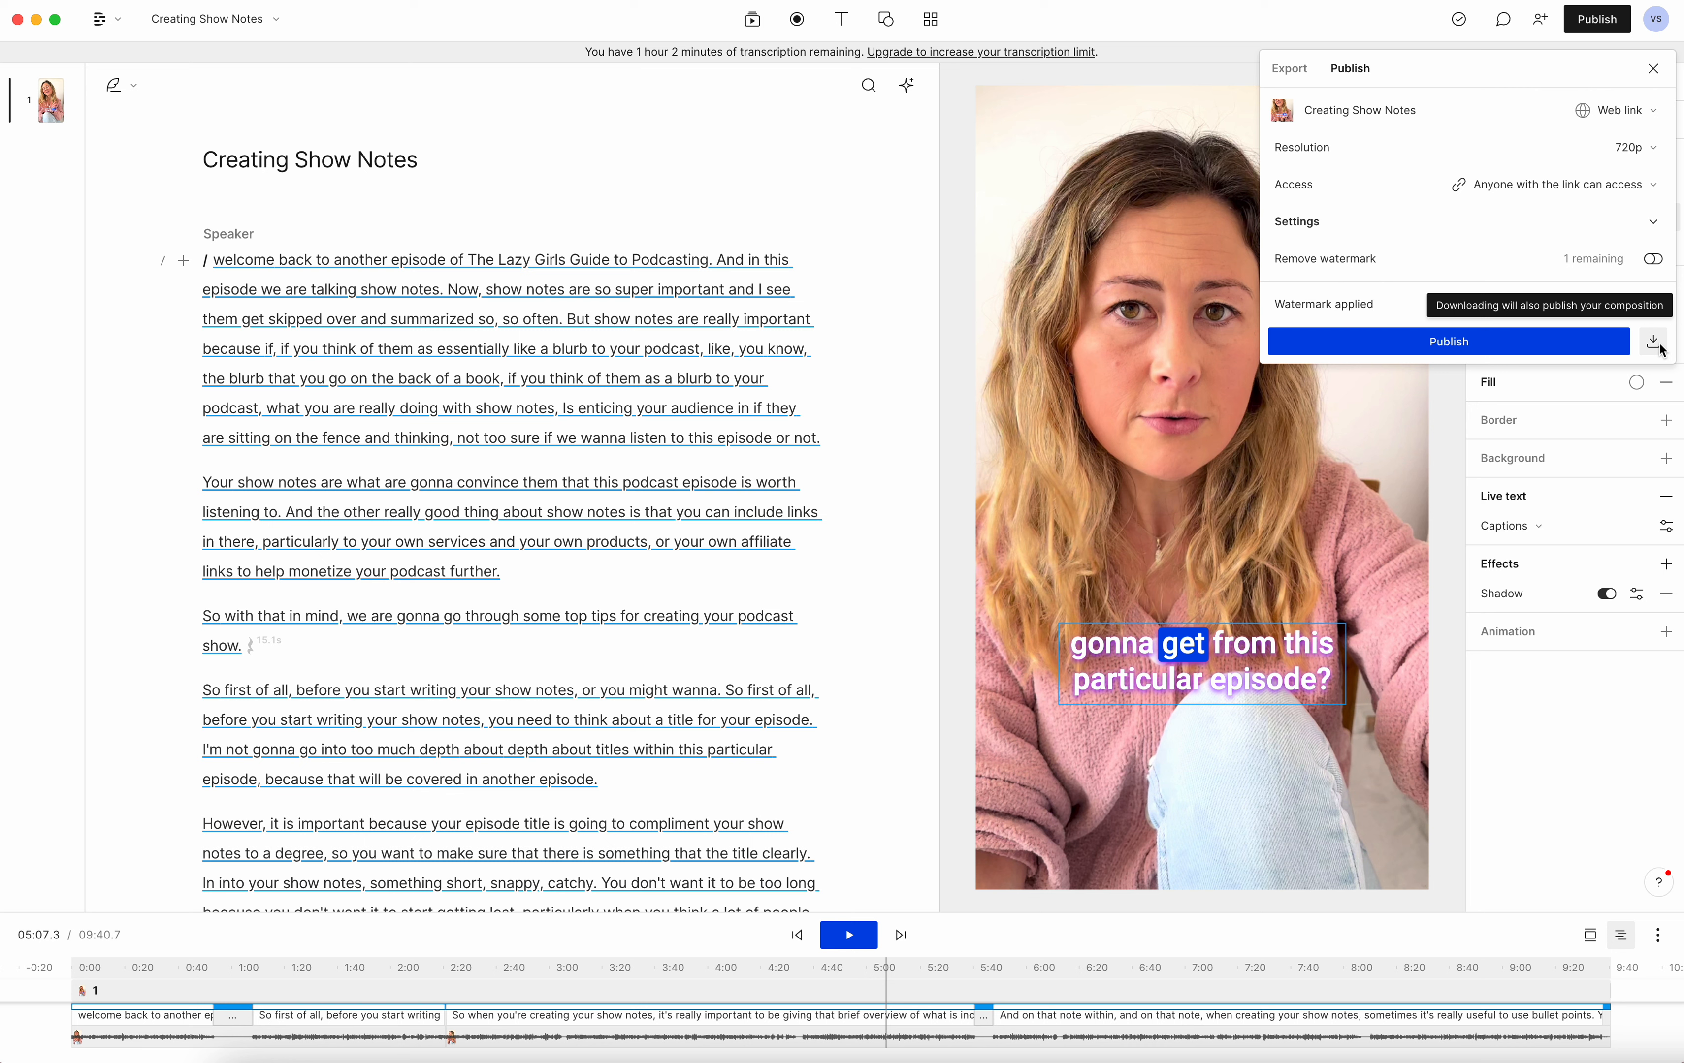
left_click(1443, 400)
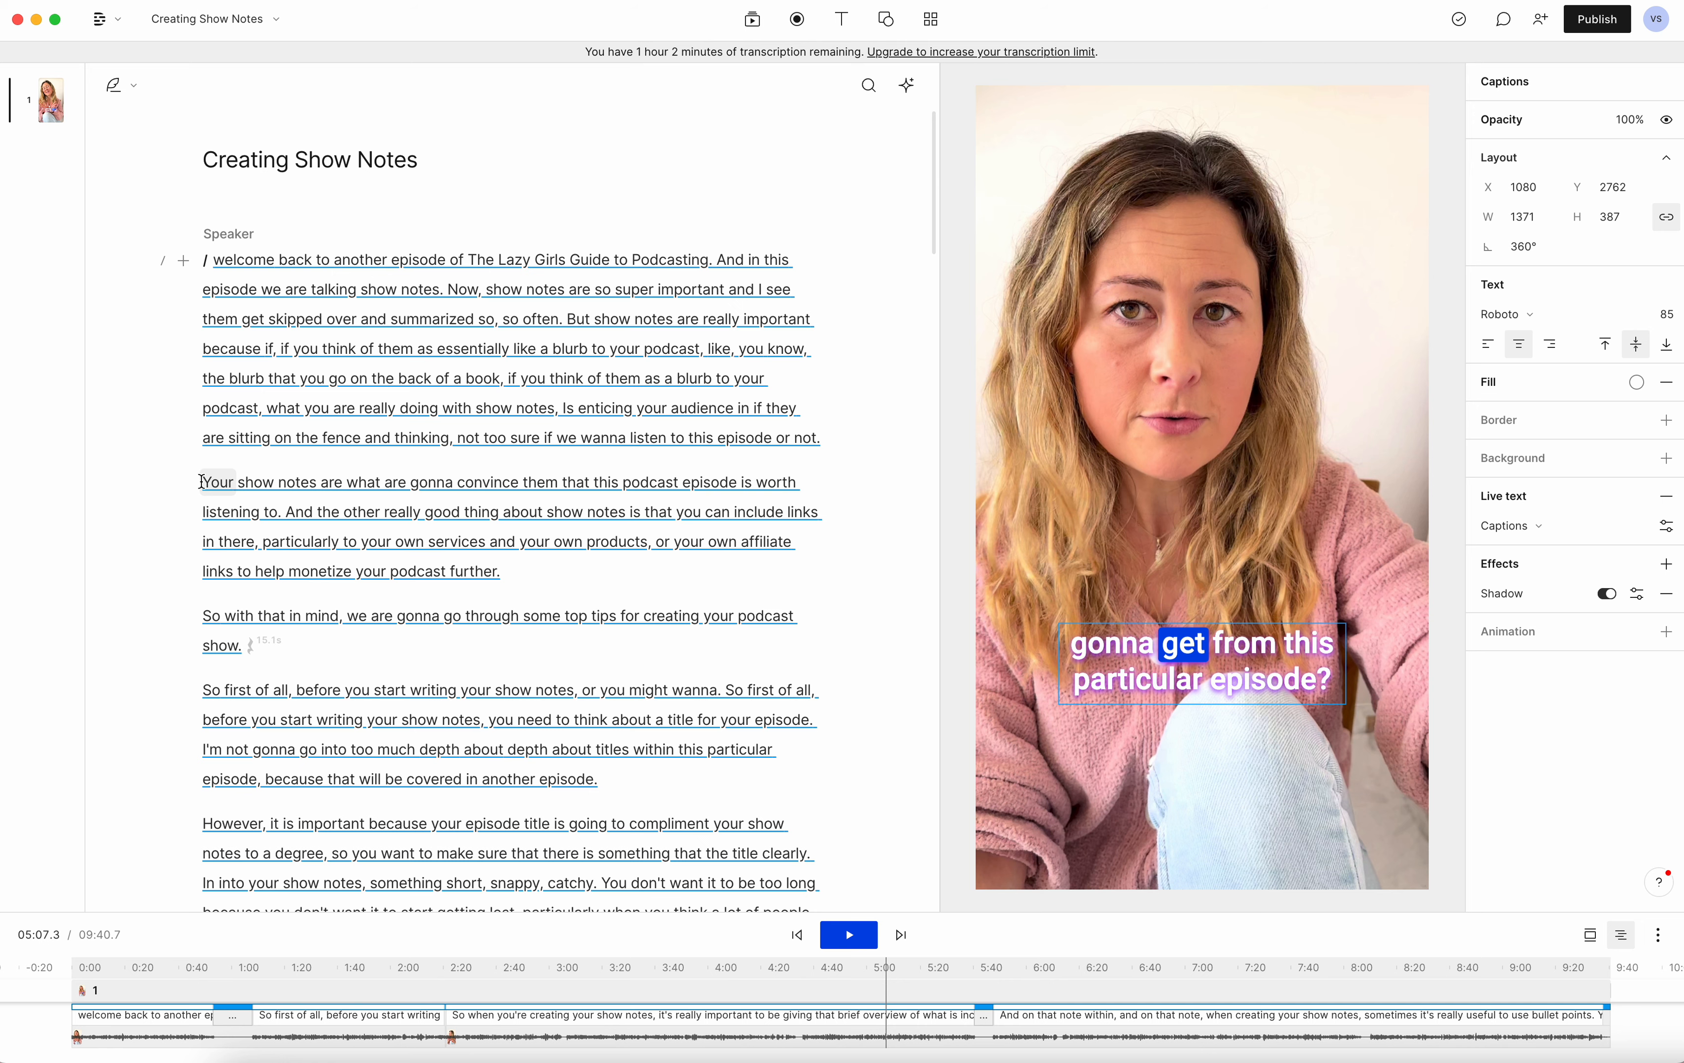
scroll(179, 497, "down", 3)
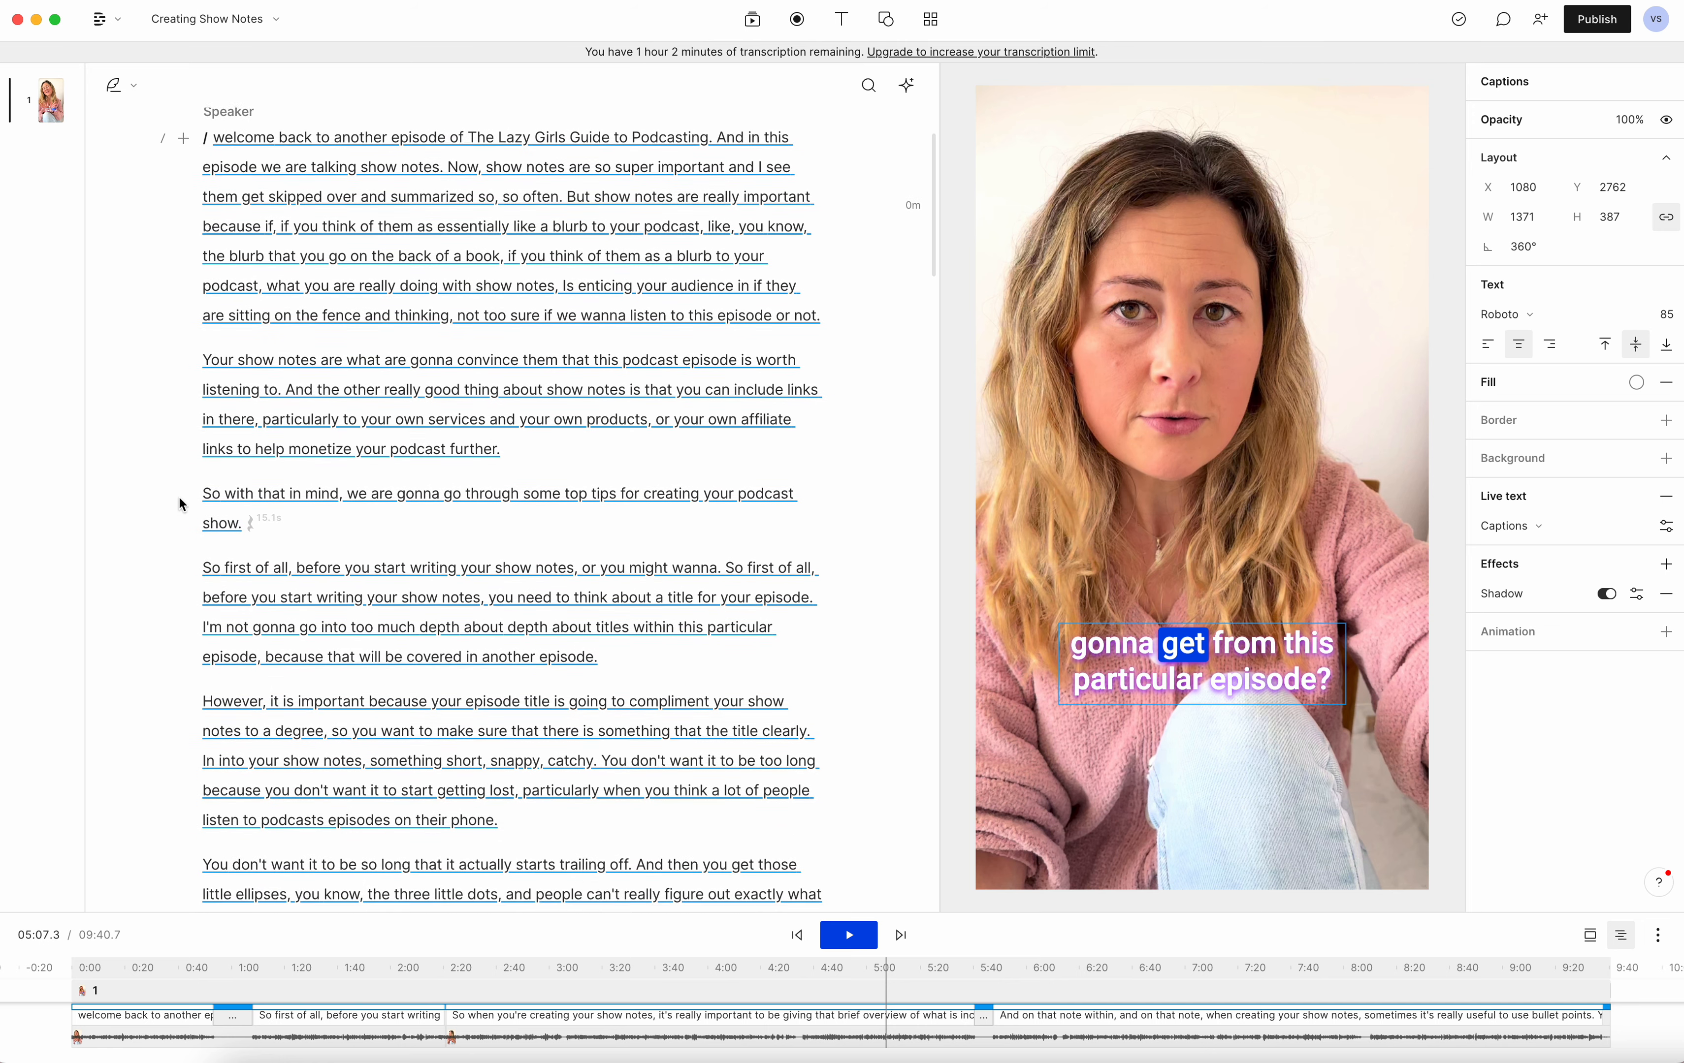
scroll(179, 500, "up", 1)
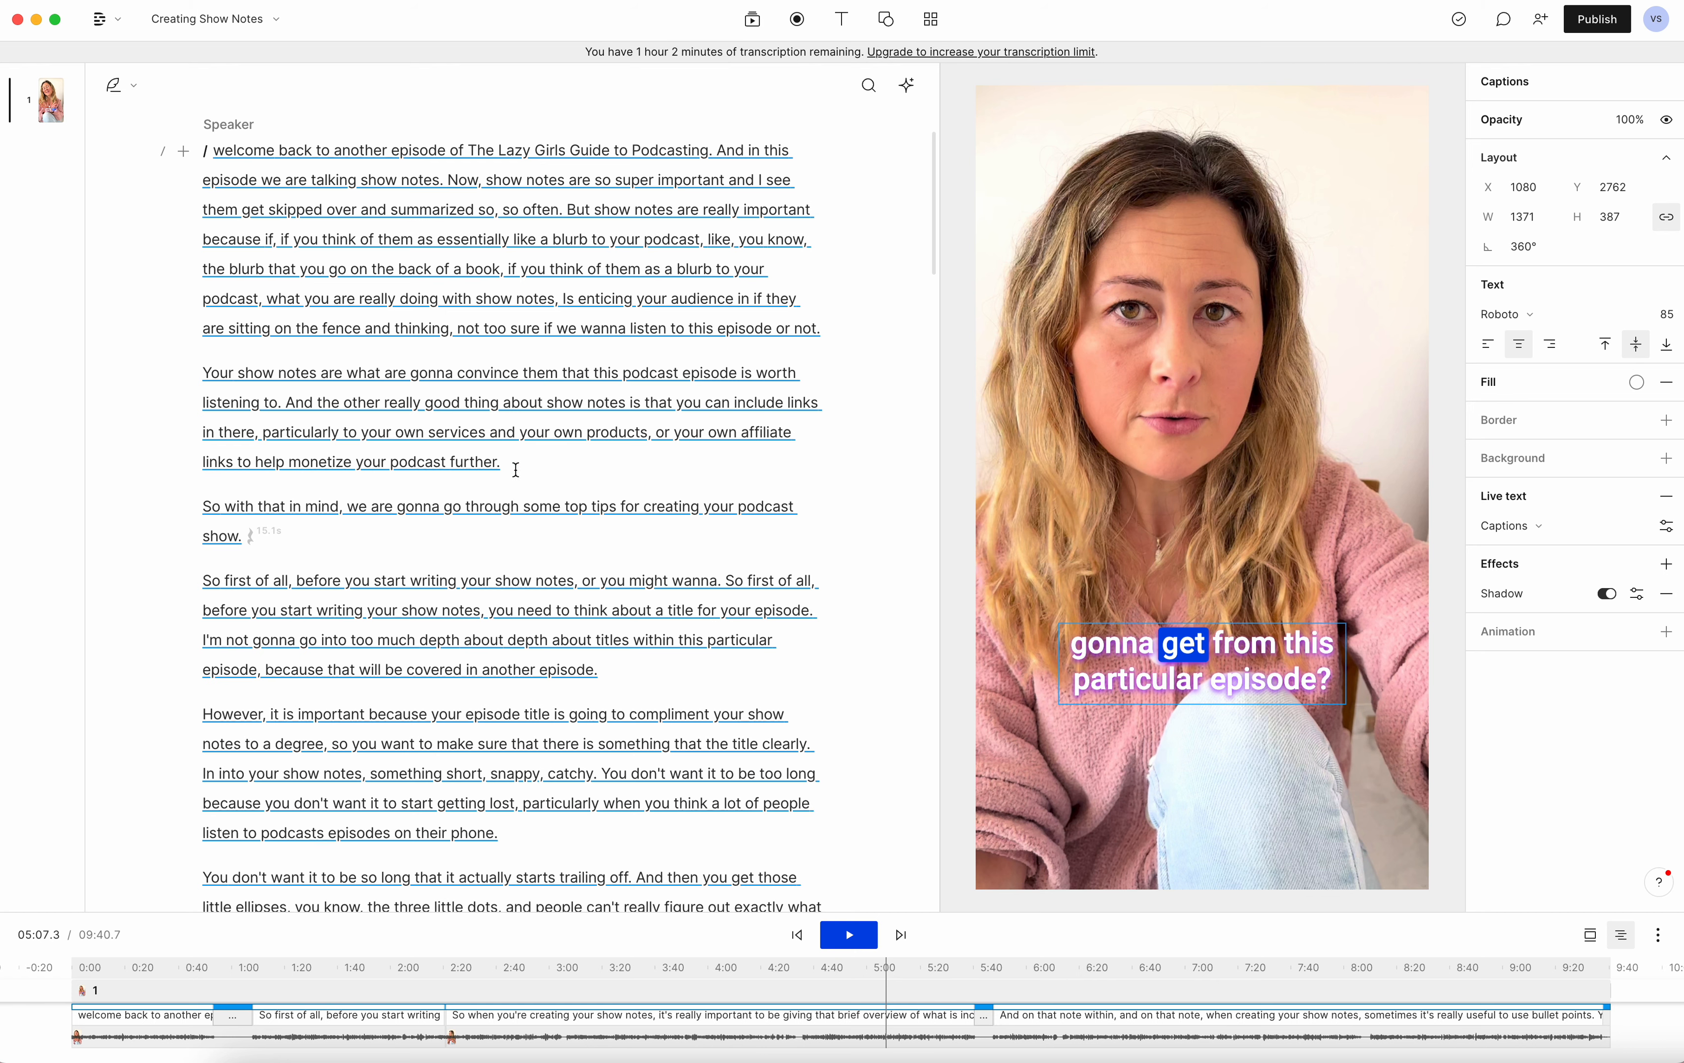
left_click_drag(512, 470, 201, 384)
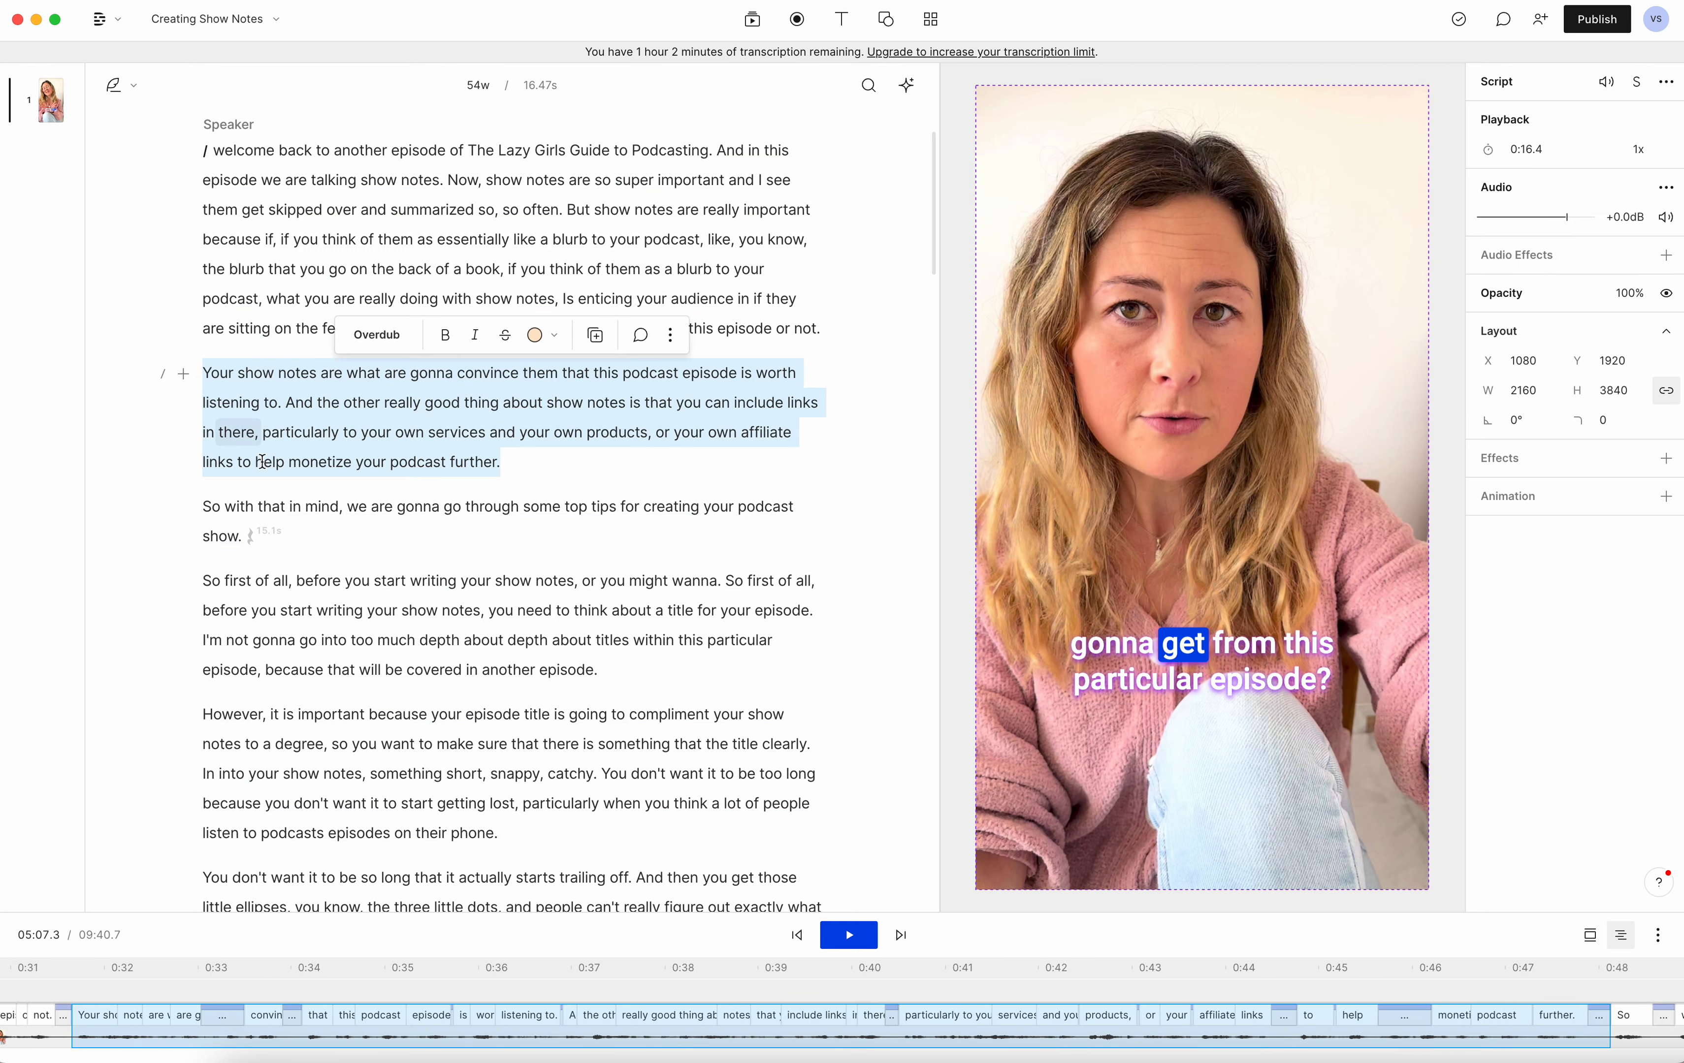
left_click(180, 586)
left_click_drag(331, 747, 486, 805)
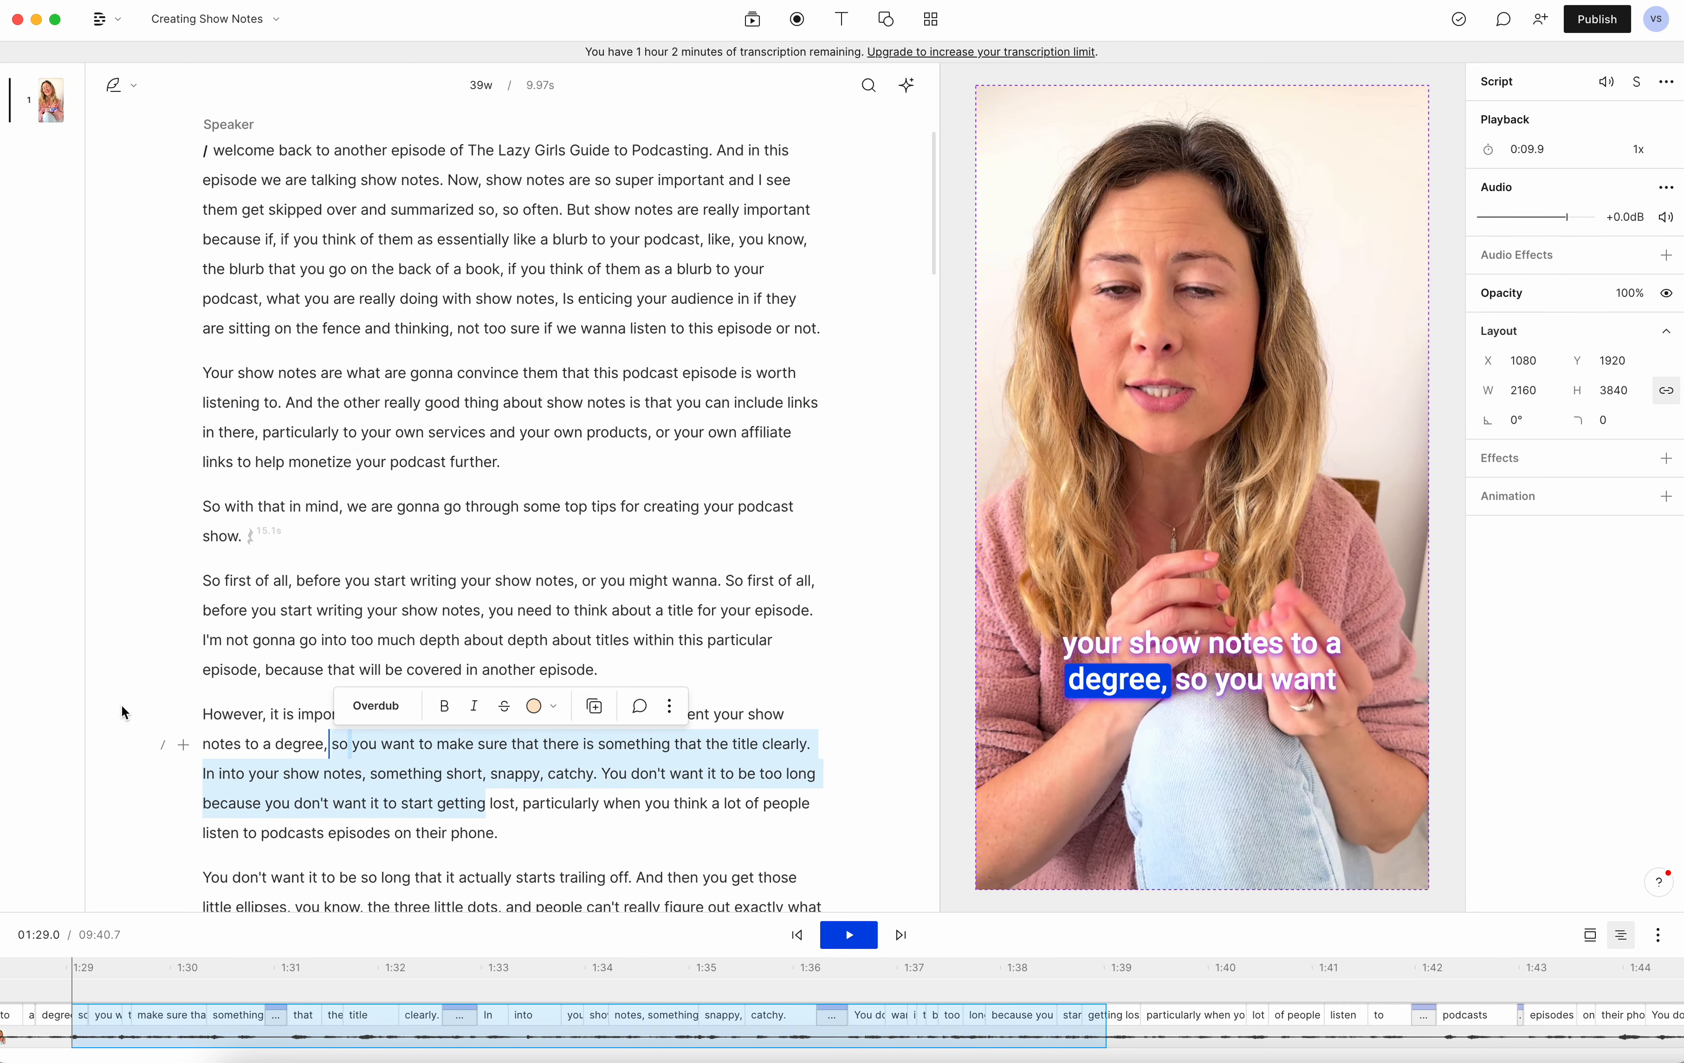
left_click(244, 387, "shift")
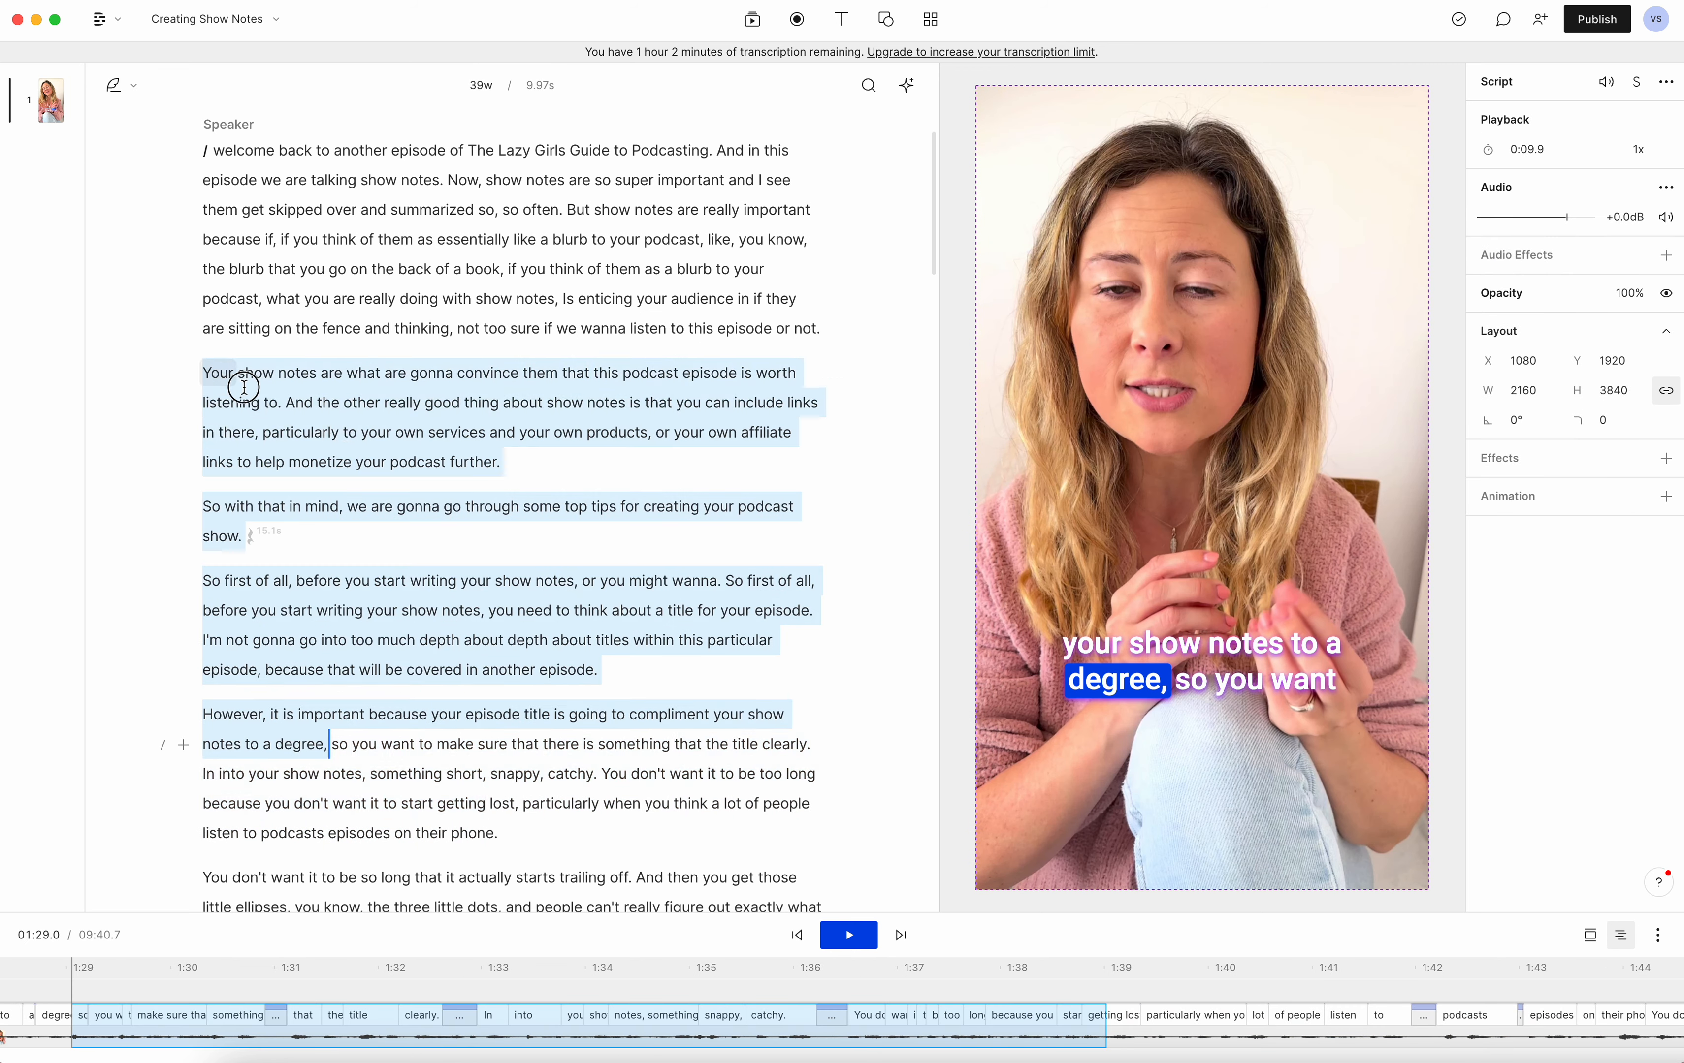
- Duplicate the transcript paragraph running from "Your show notes are what" to "monetize your podcast further" to a new composition
left_click(482, 461)
left_click_drag(485, 459, 204, 374)
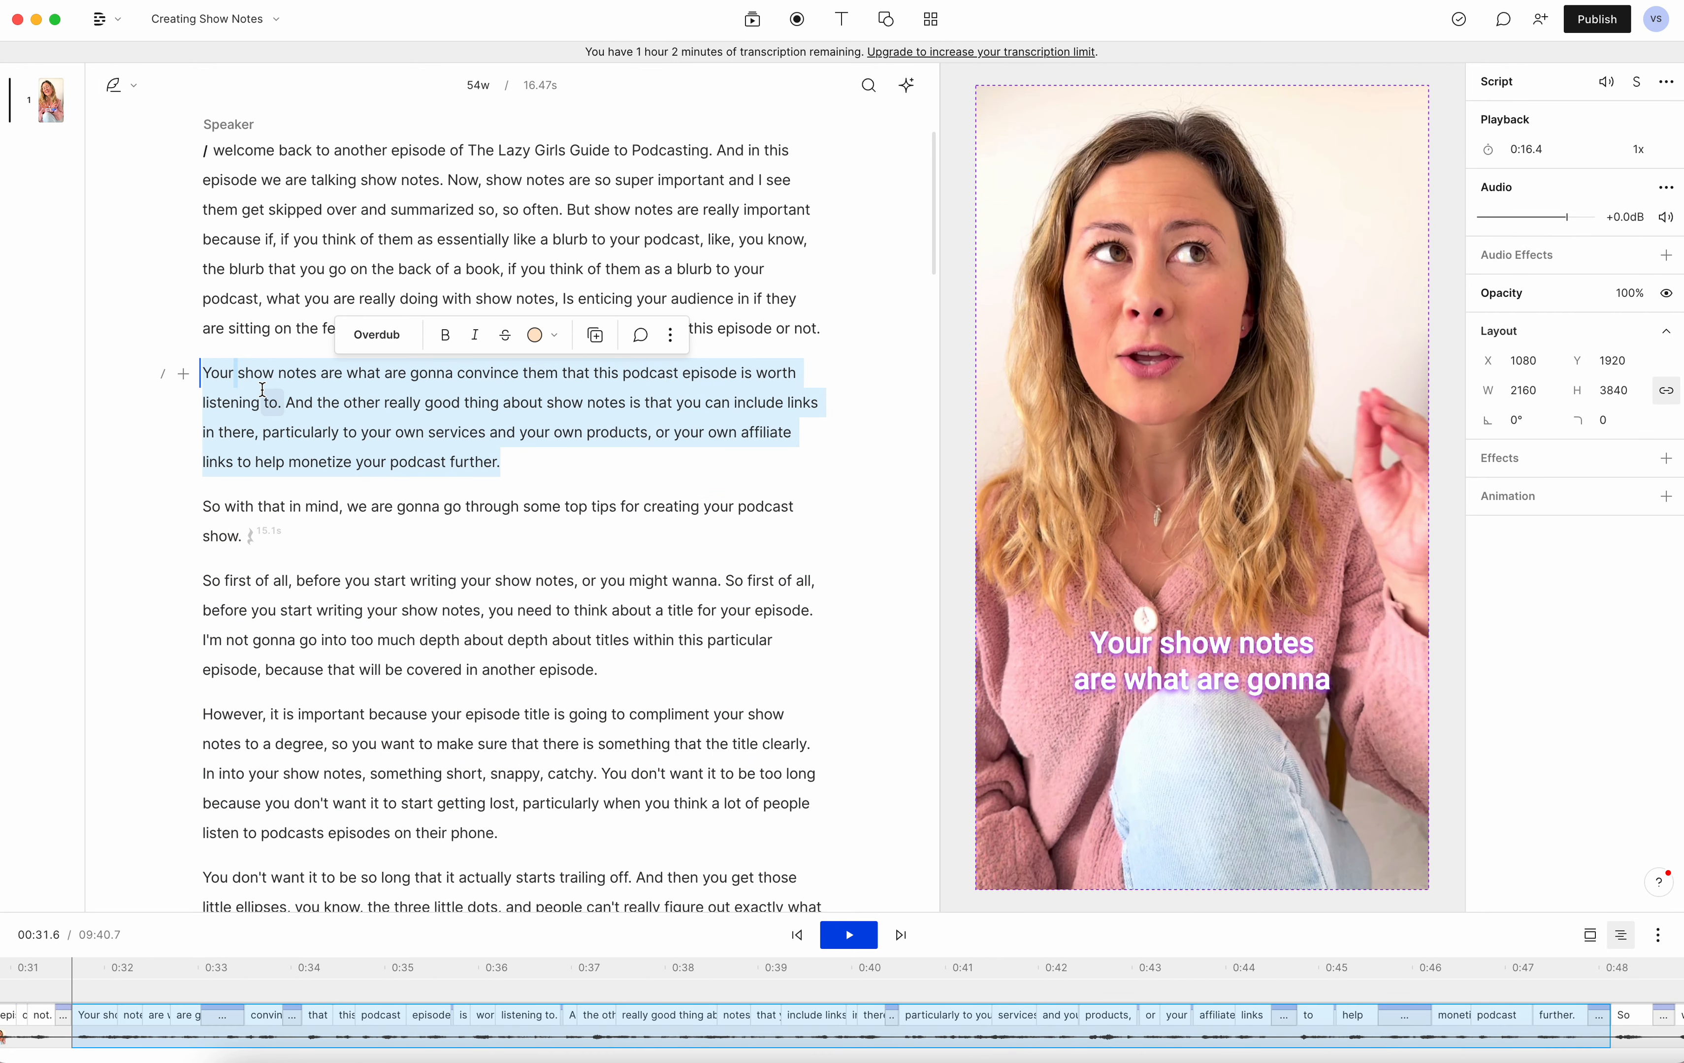
right_click(293, 388)
mouse_move(481, 641)
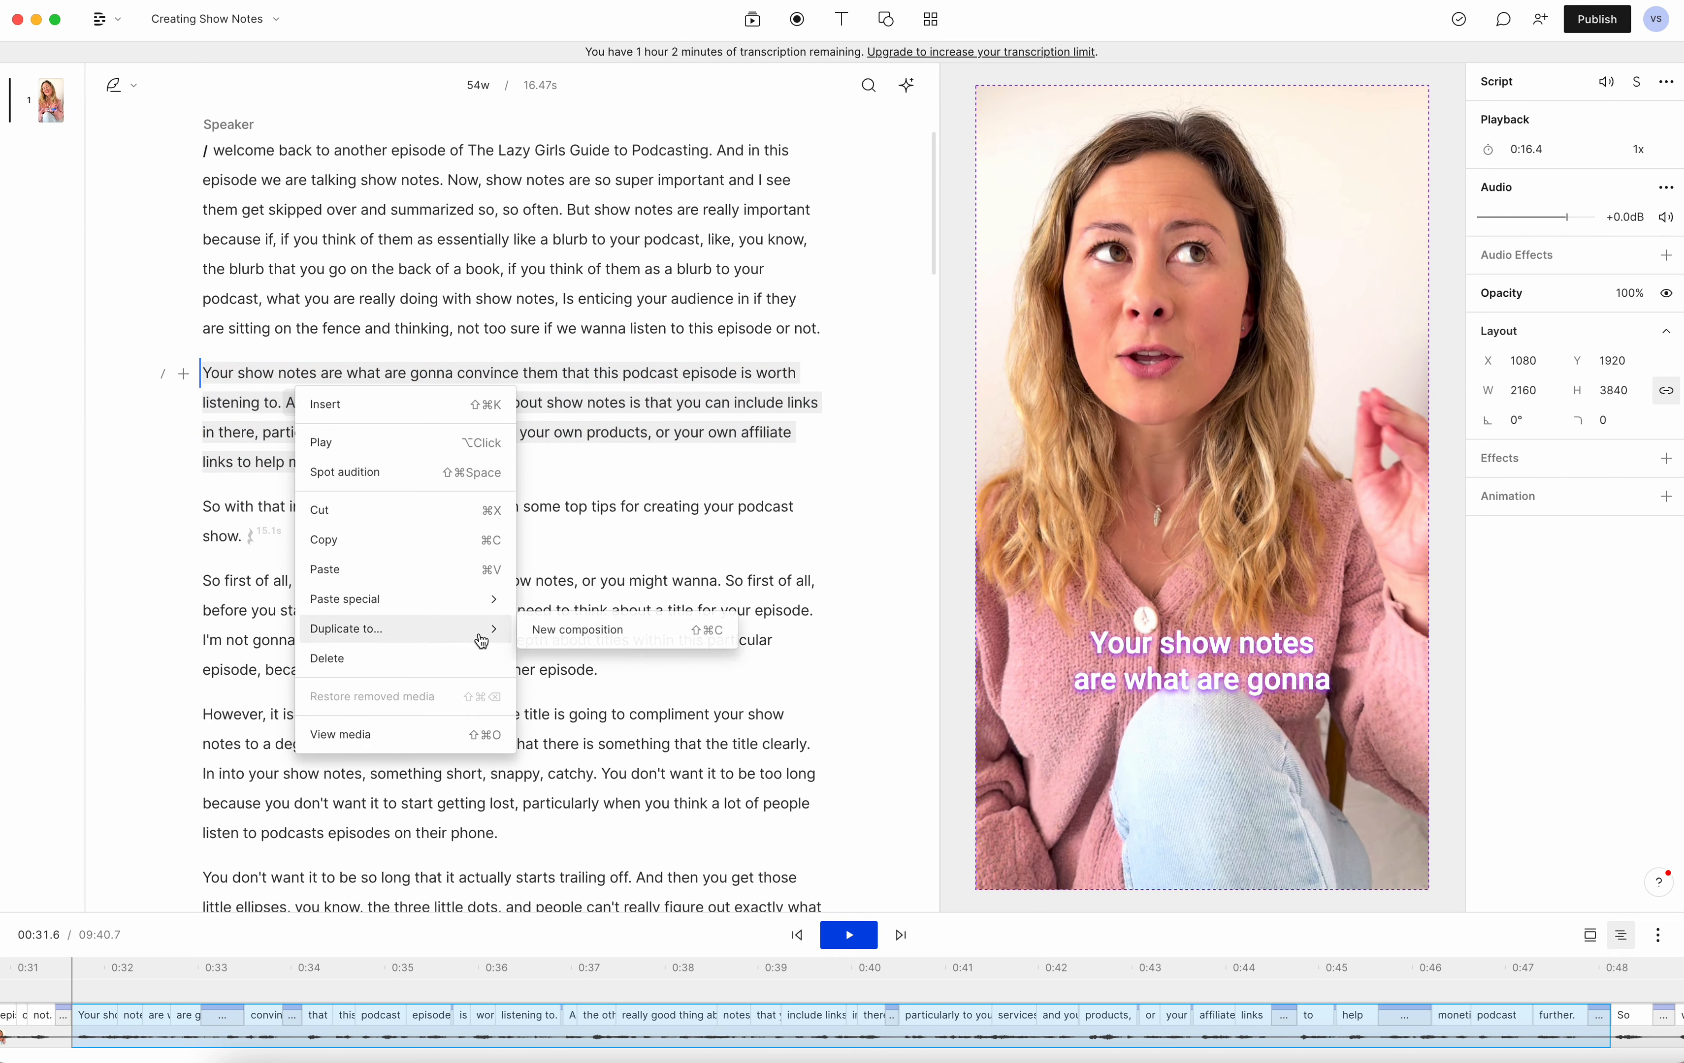
left_click(558, 641)
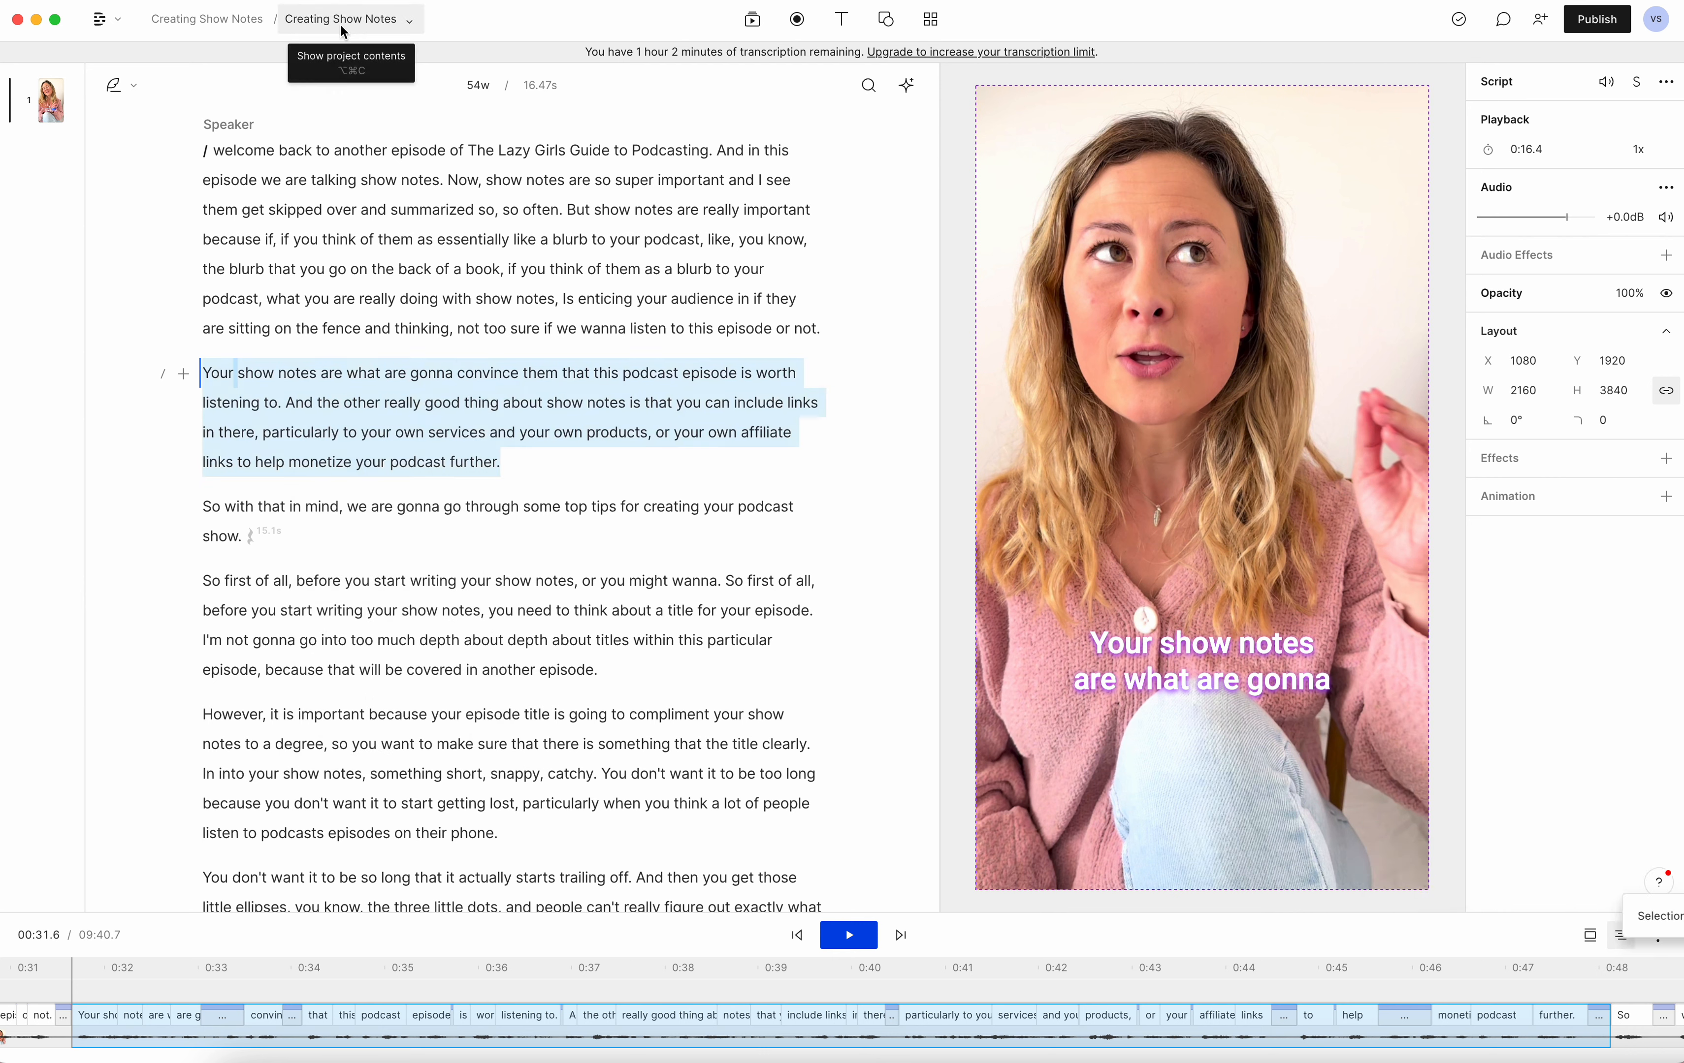
- Open the Clips from Creating Show Notes composition and view its publishing options without publishing
left_click(409, 21)
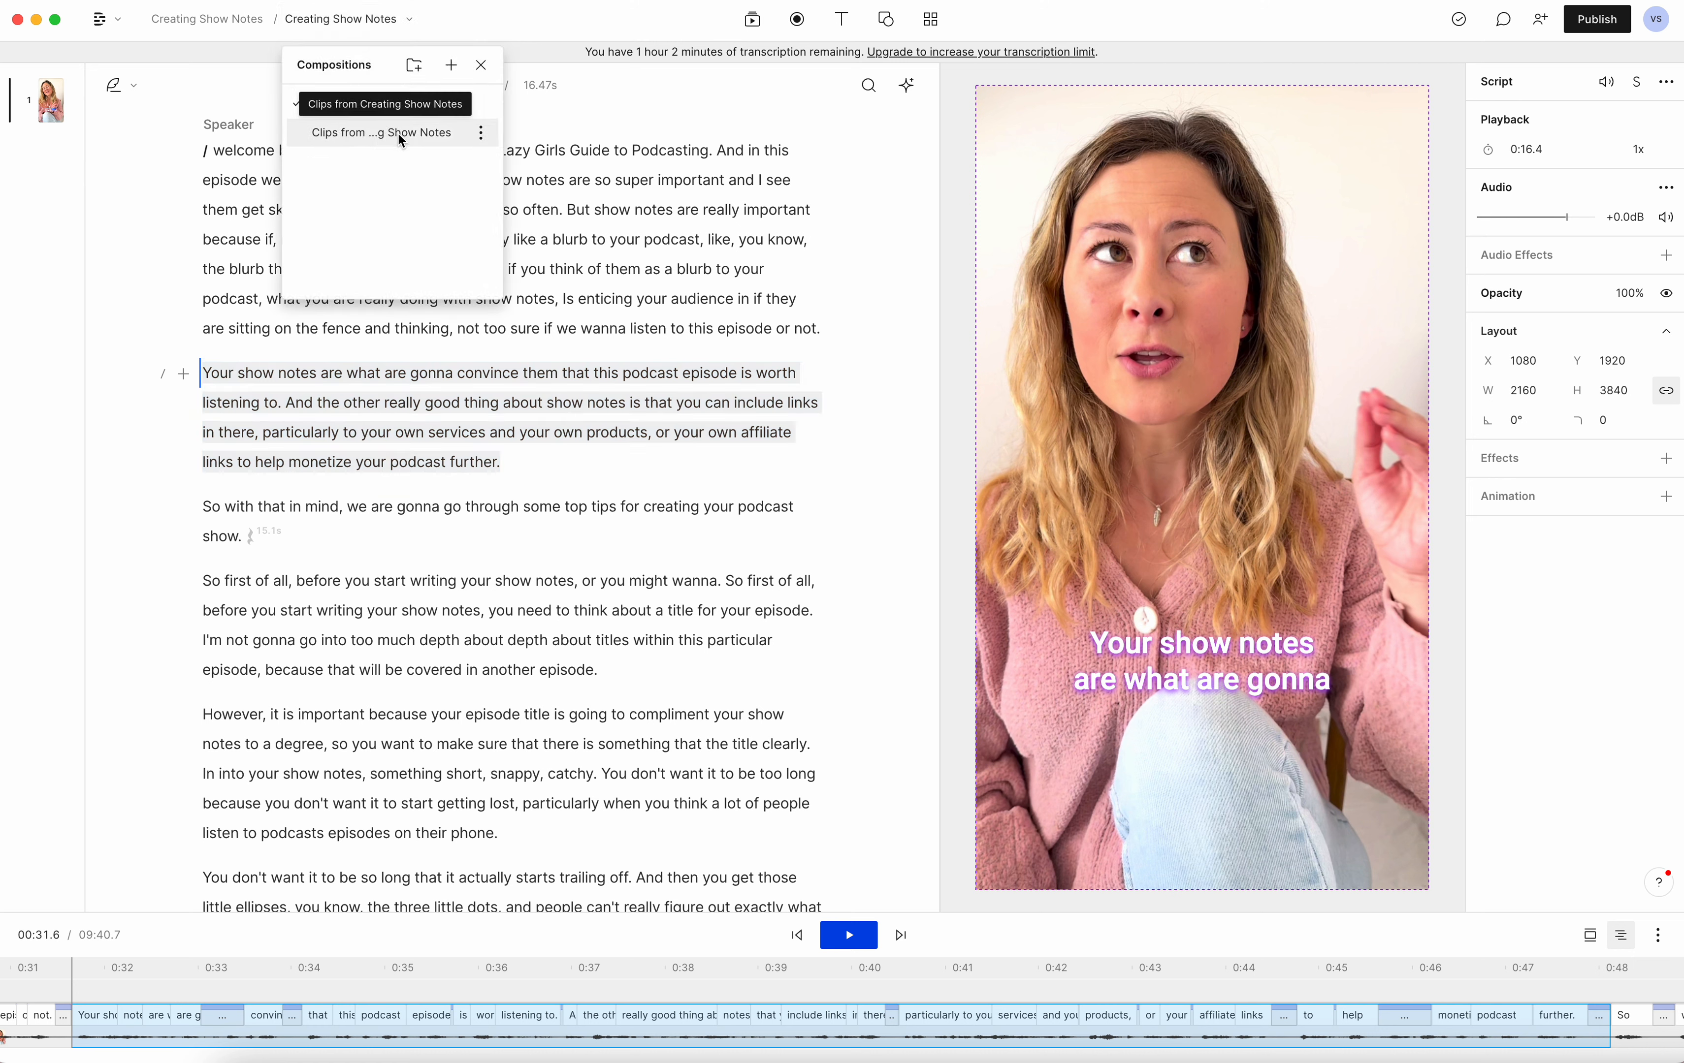
left_click(491, 141)
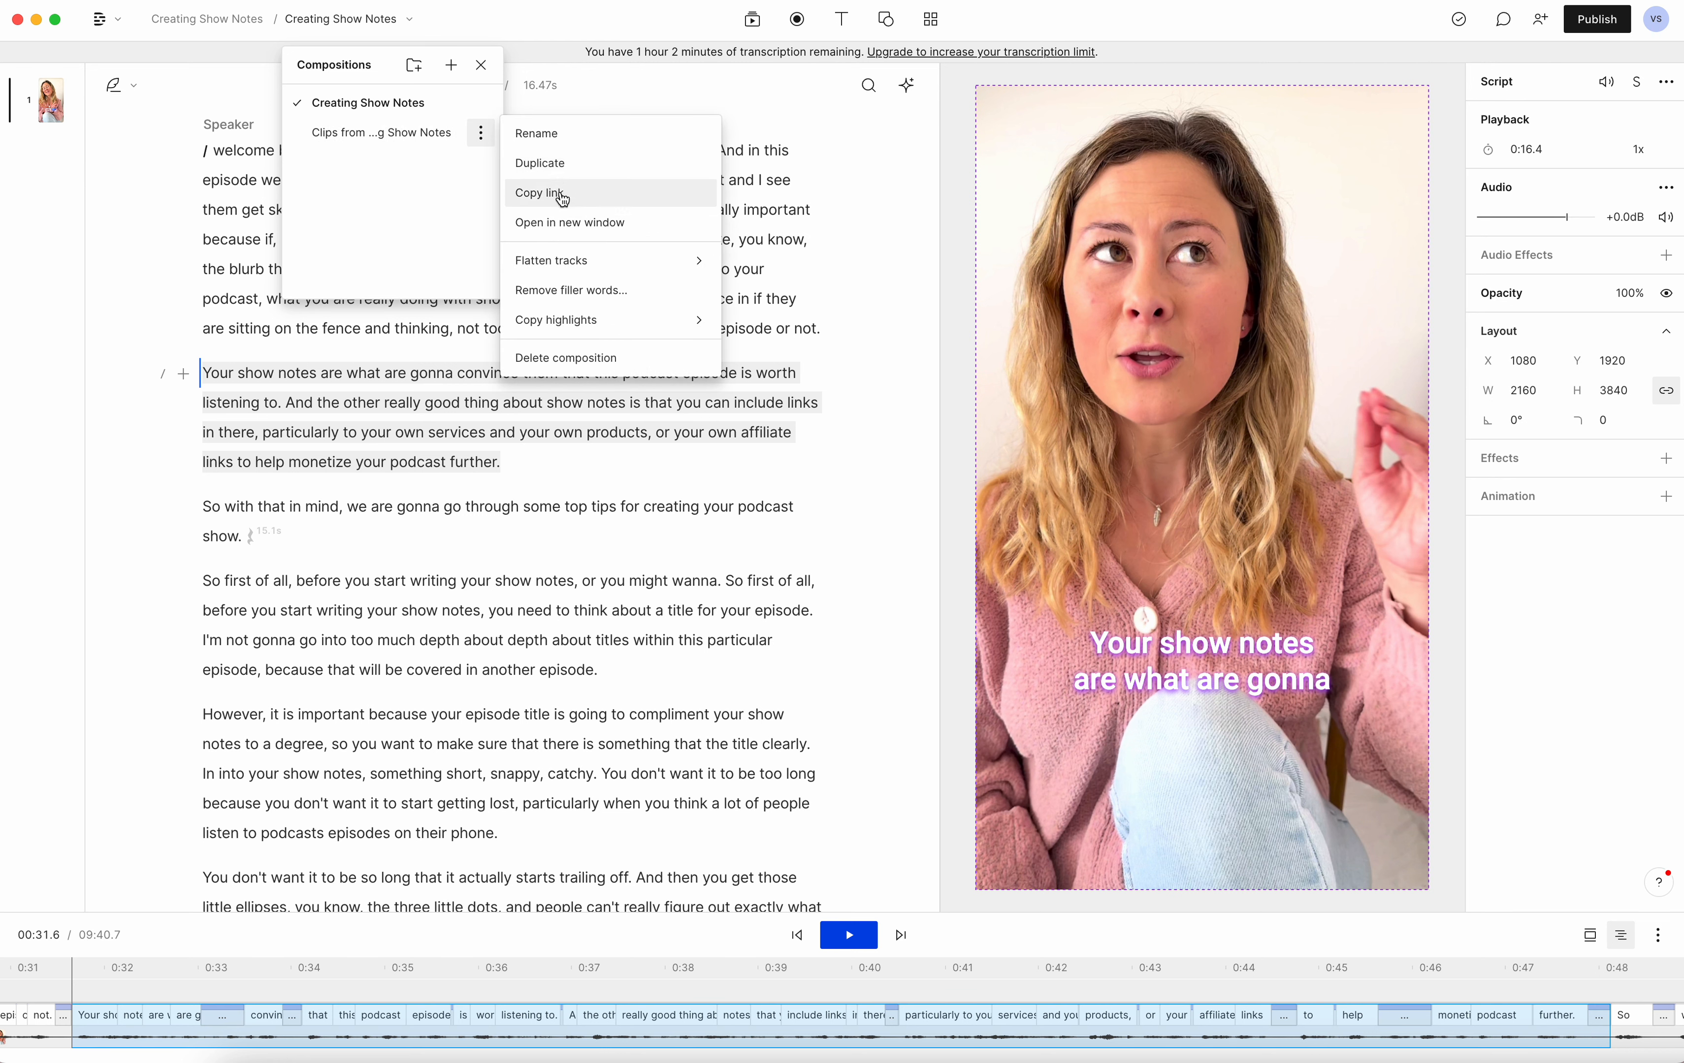
mouse_move(574, 271)
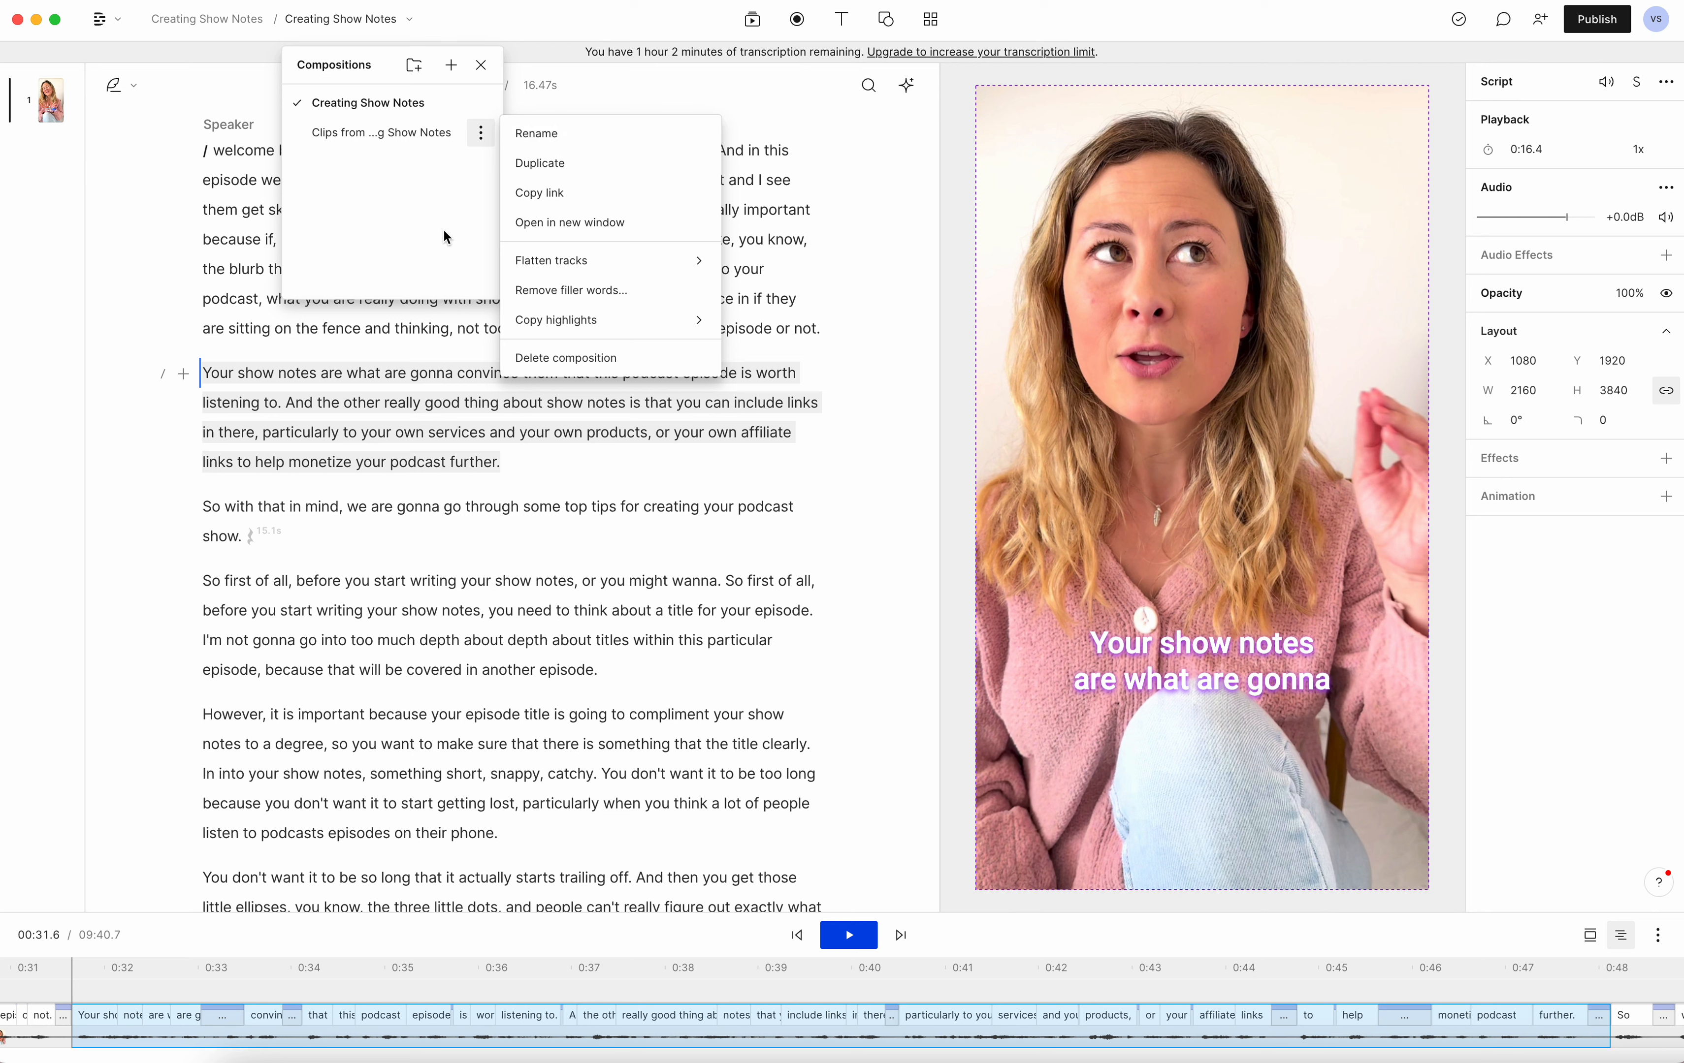
left_click(391, 202)
left_click(391, 131)
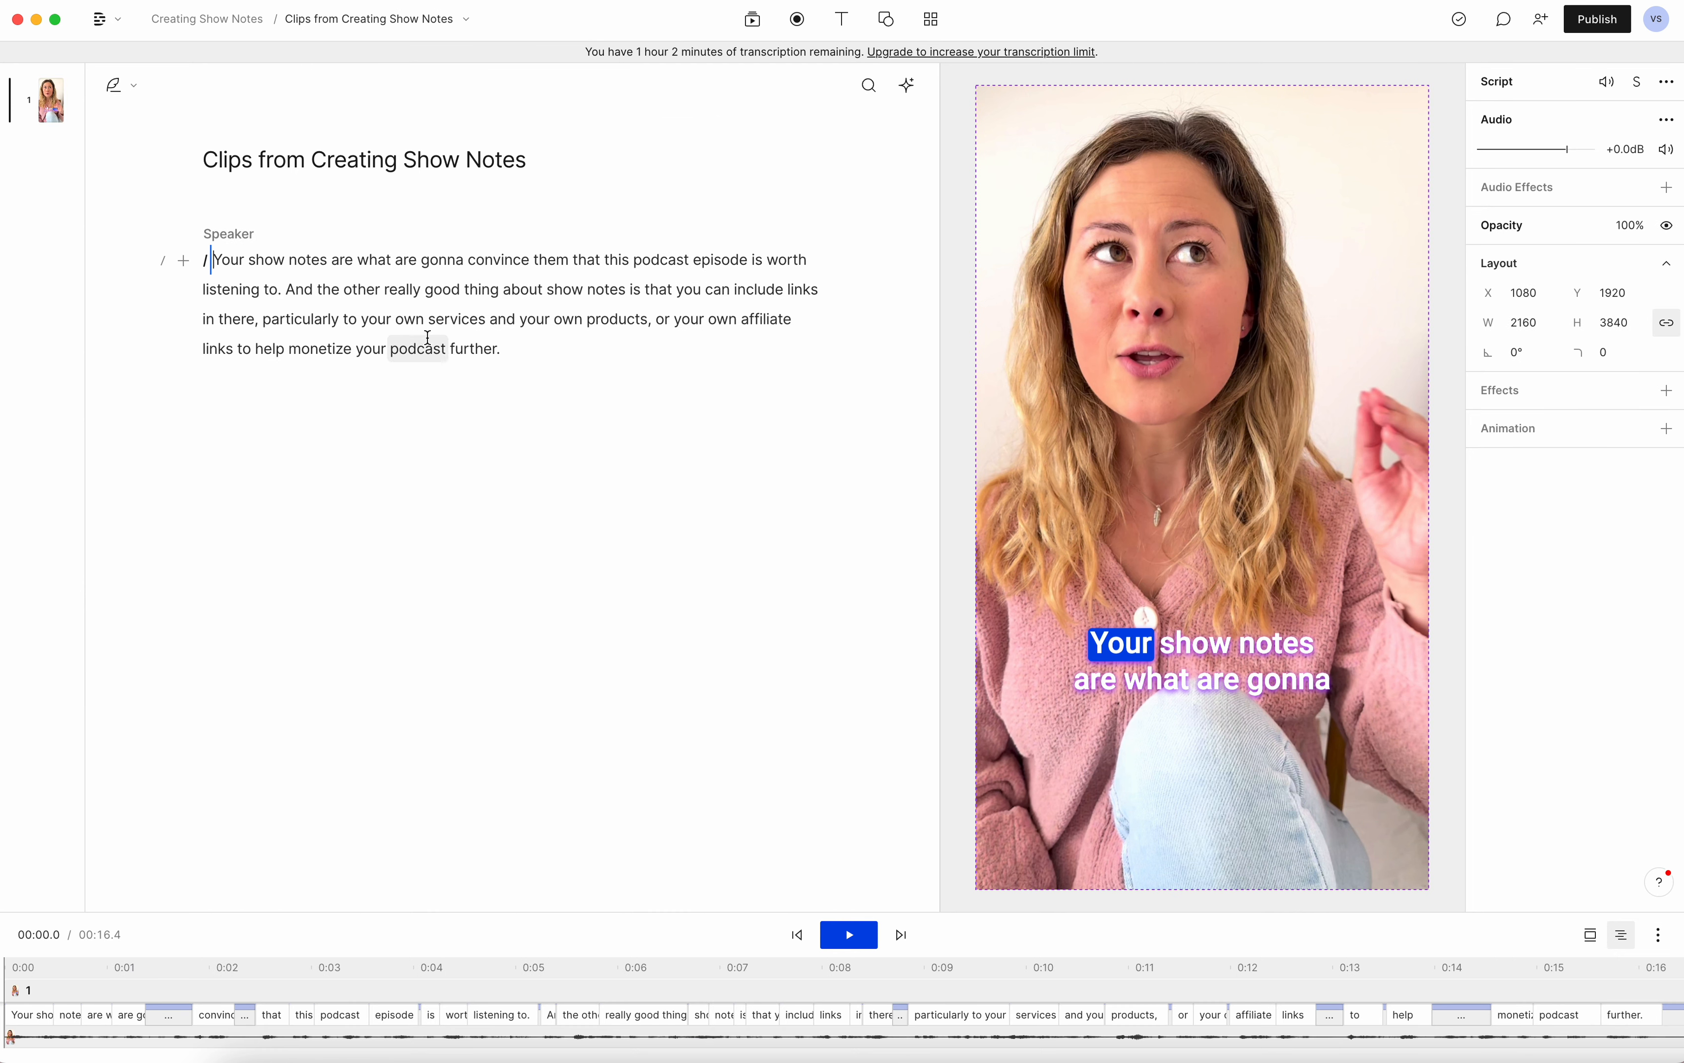
left_click(1596, 19)
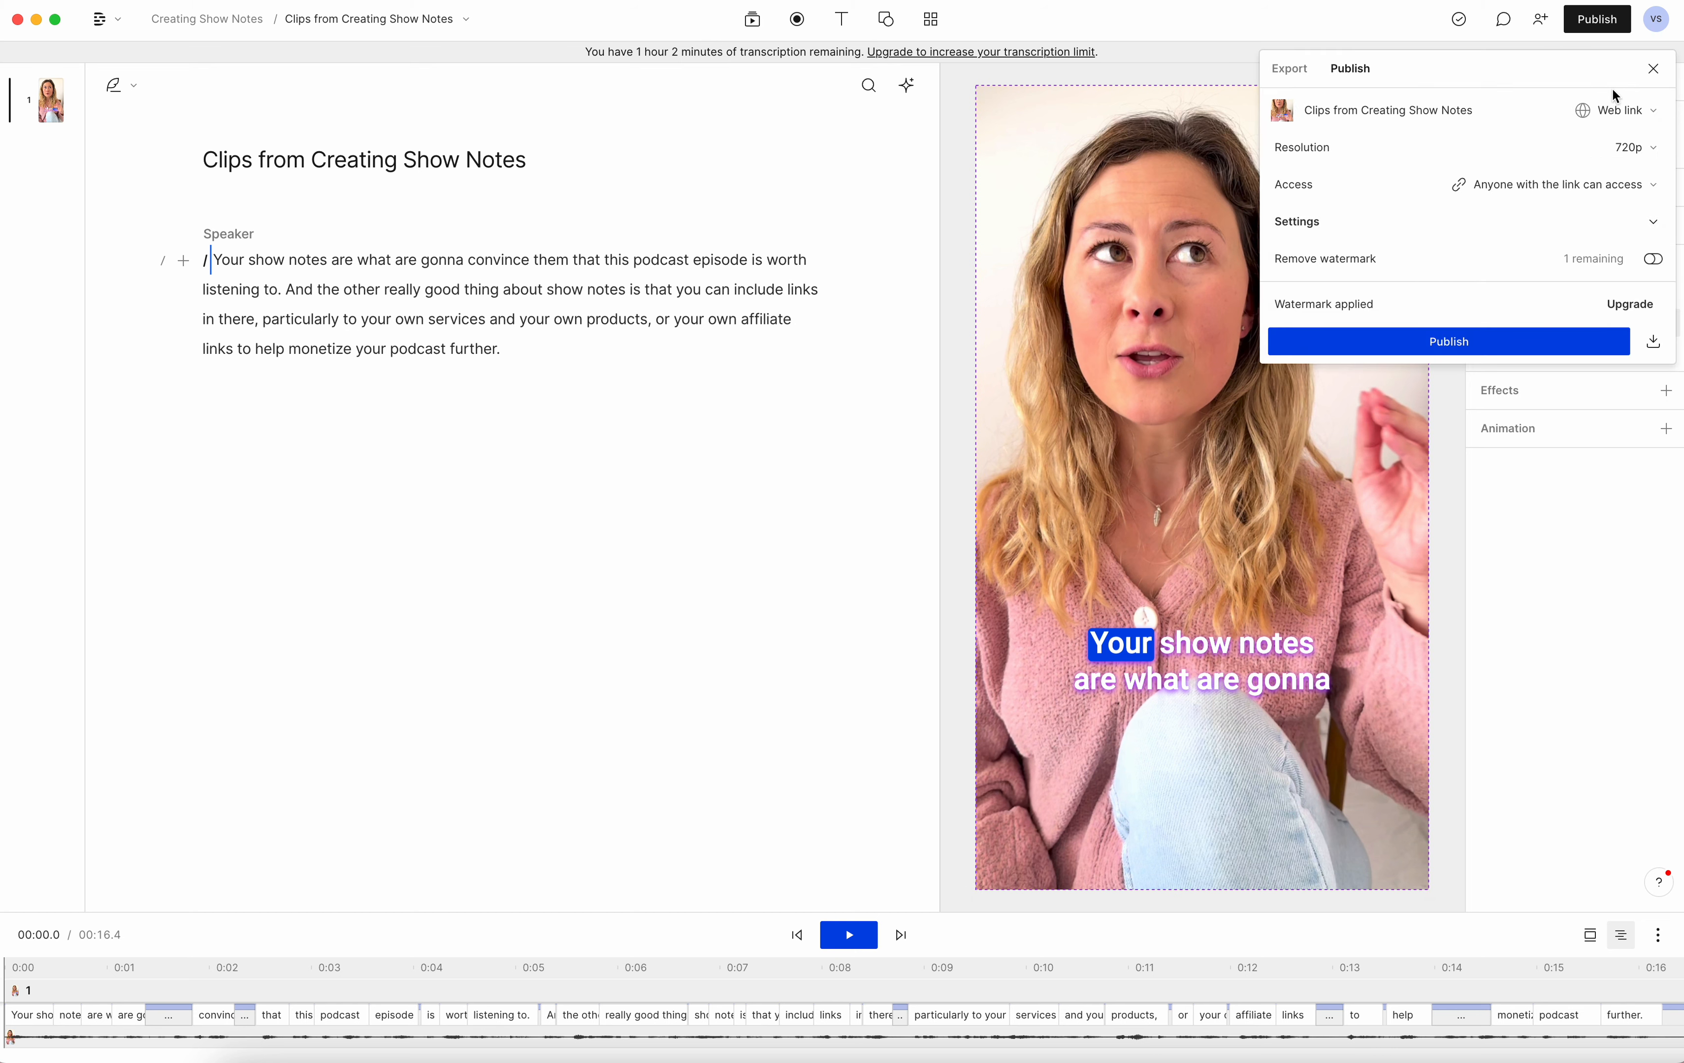
left_click(949, 353)
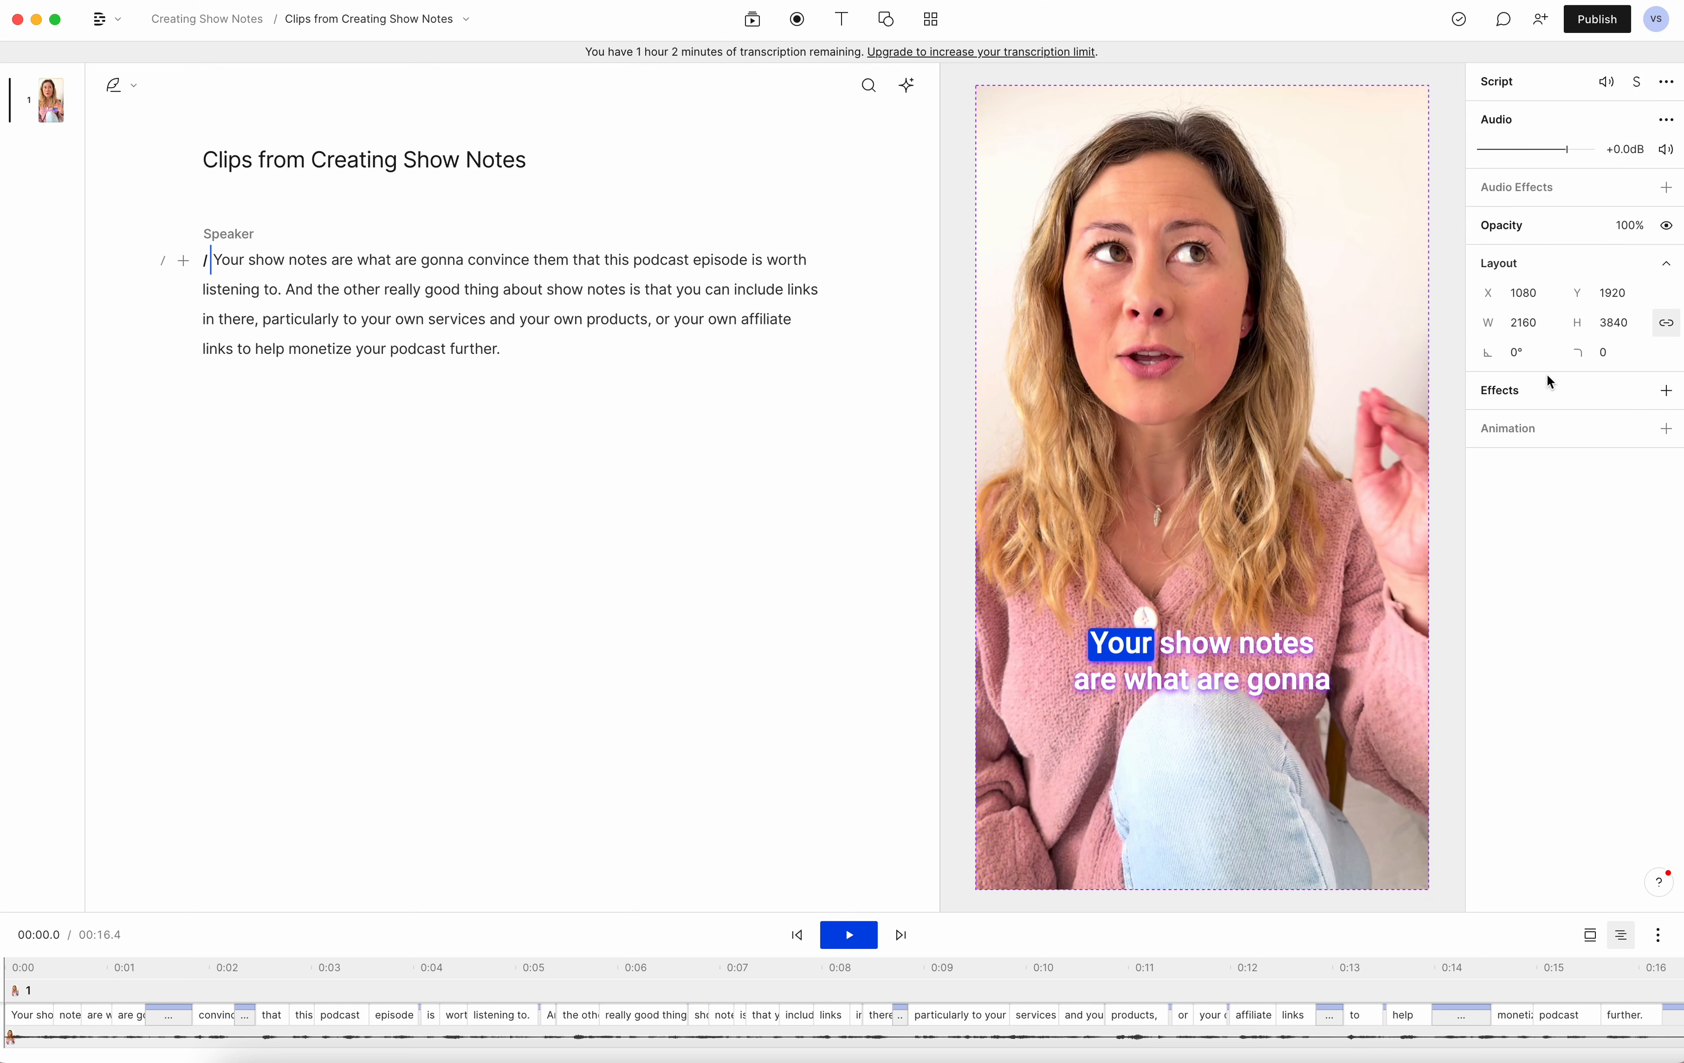